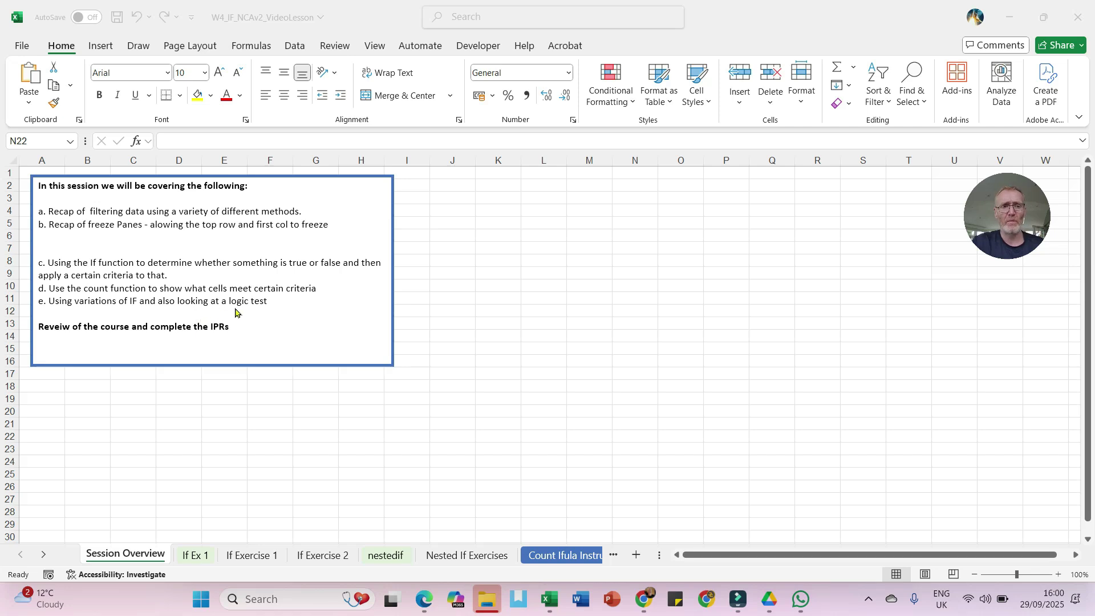
Remove "and also looking at a logic test" from item e in the session overview text box, replacing it with a line break.
drag(267, 301, 139, 302)
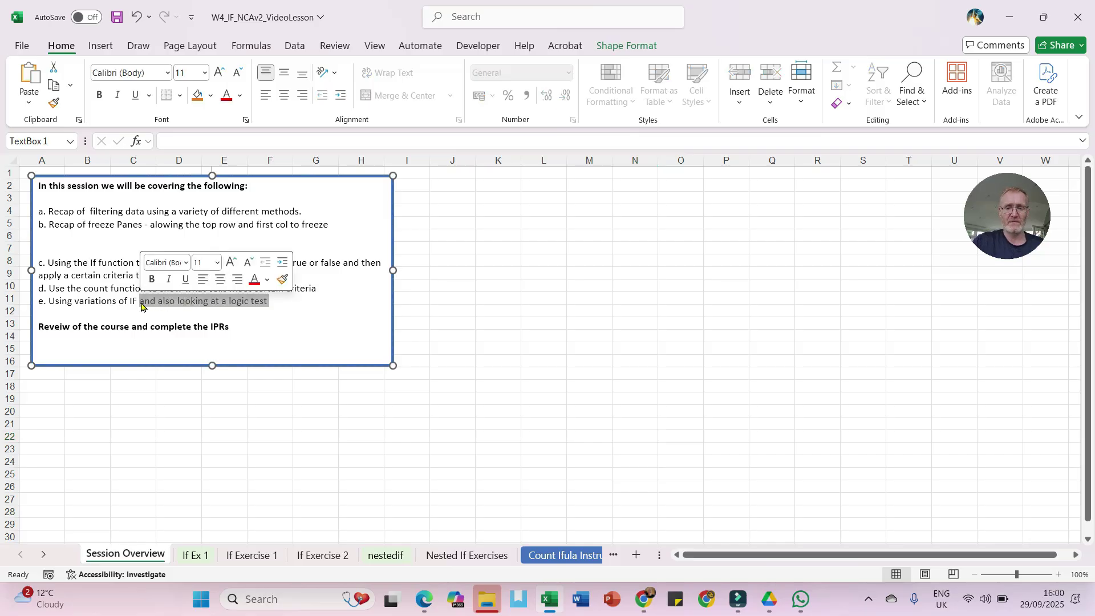
key(Delete)
key(Return)
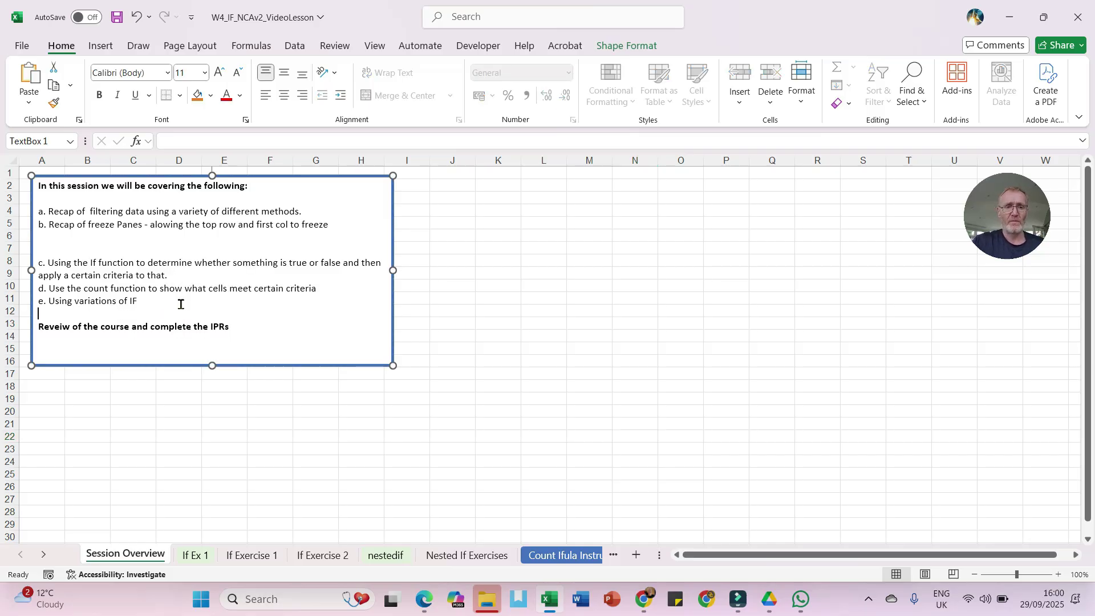
Open the If Ex 1 worksheet and show its first budget table with the instructions at 130% zoom.
click(195, 554)
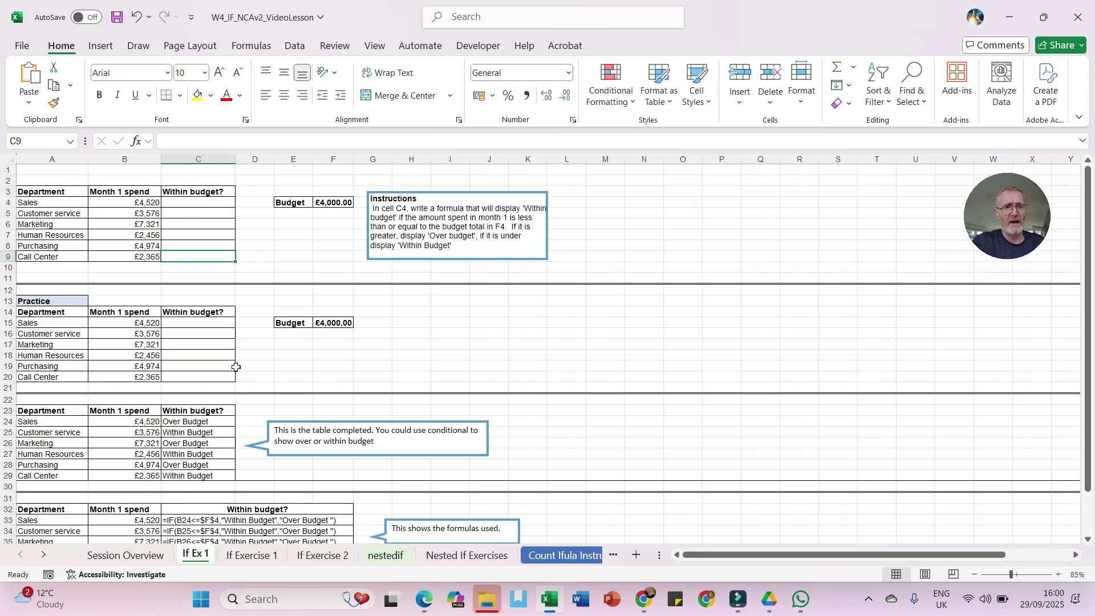
ctrl+scroll(280, 360, up, 3)
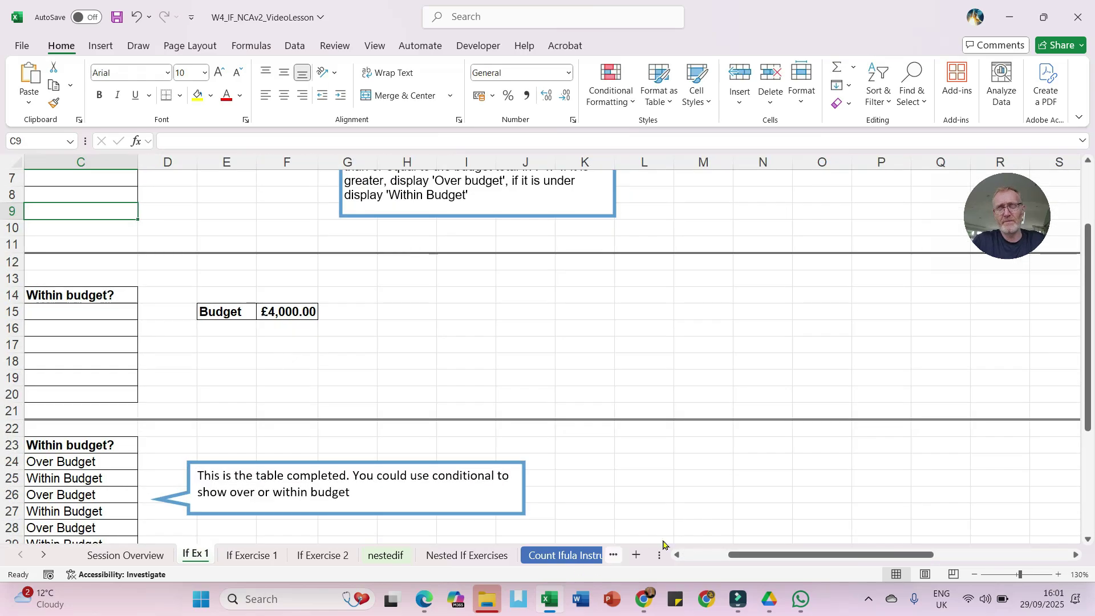
drag(758, 556, 711, 557)
scroll(383, 323, up, 2)
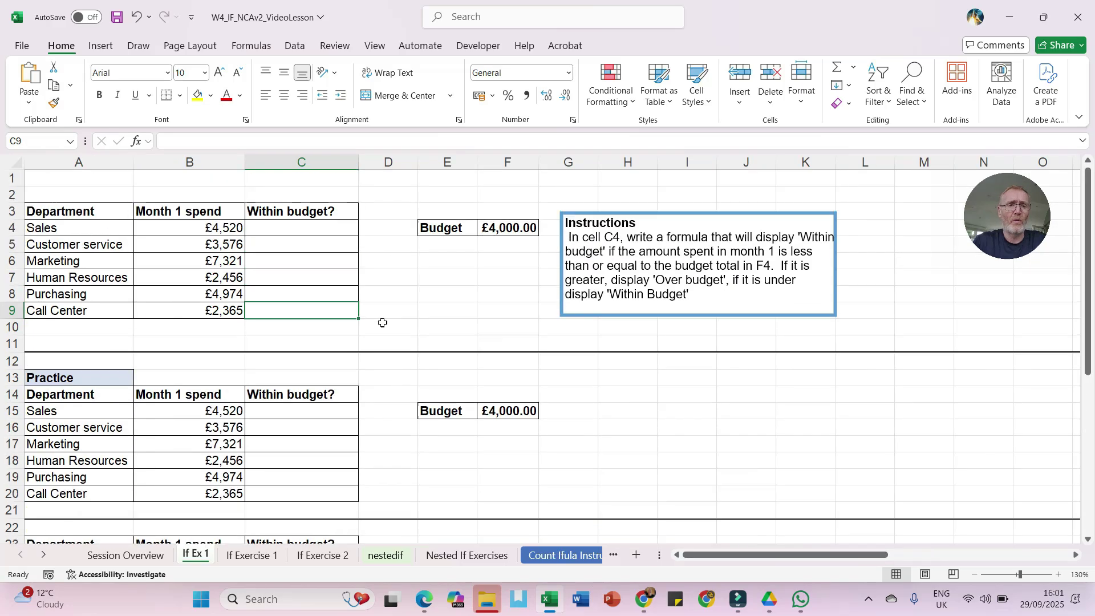
Circle the Sales spend, the "Within budget?" heading and the budget amount in red ink, with an arrow from the heading to the budget.
click(138, 45)
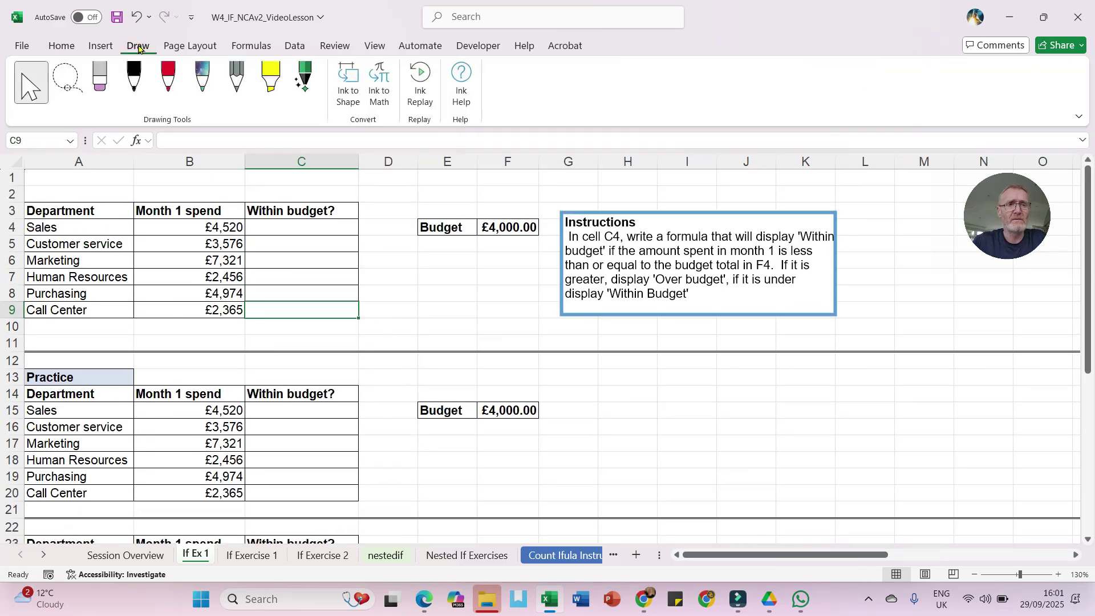
click(167, 78)
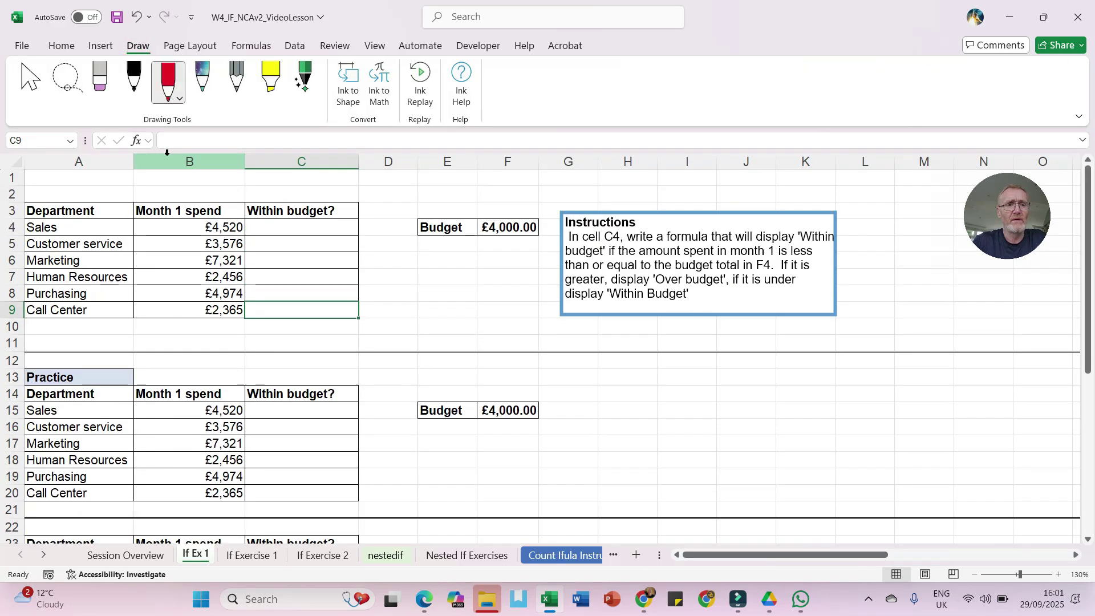
click(167, 80)
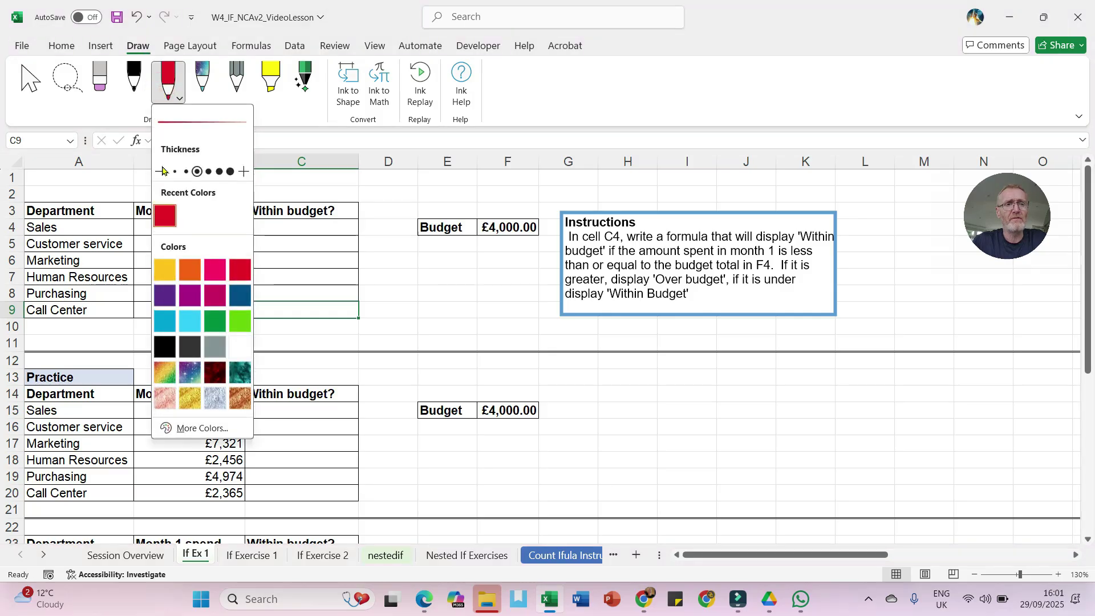
click(377, 204)
mouse_move(223, 219)
mouse_down()
mouse_move(194, 233)
mouse_move(246, 237)
mouse_up()
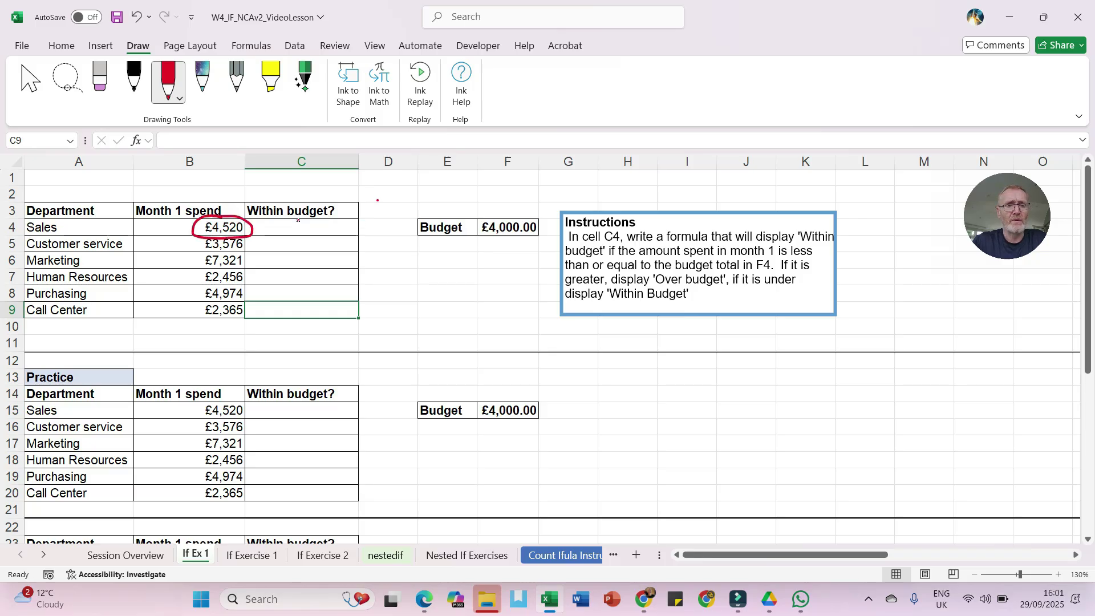
mouse_move(292, 199)
mouse_down()
mouse_move(254, 212)
mouse_move(340, 220)
mouse_move(300, 200)
mouse_move(403, 217)
mouse_up()
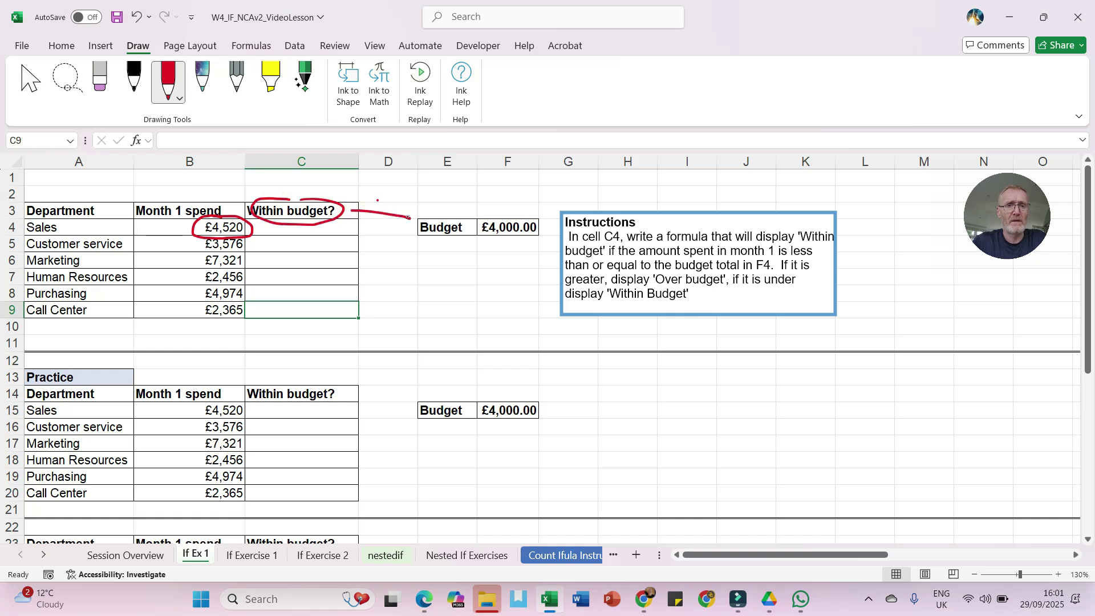
mouse_move(507, 214)
mouse_down()
mouse_move(479, 231)
mouse_move(535, 227)
mouse_move(492, 213)
mouse_up()
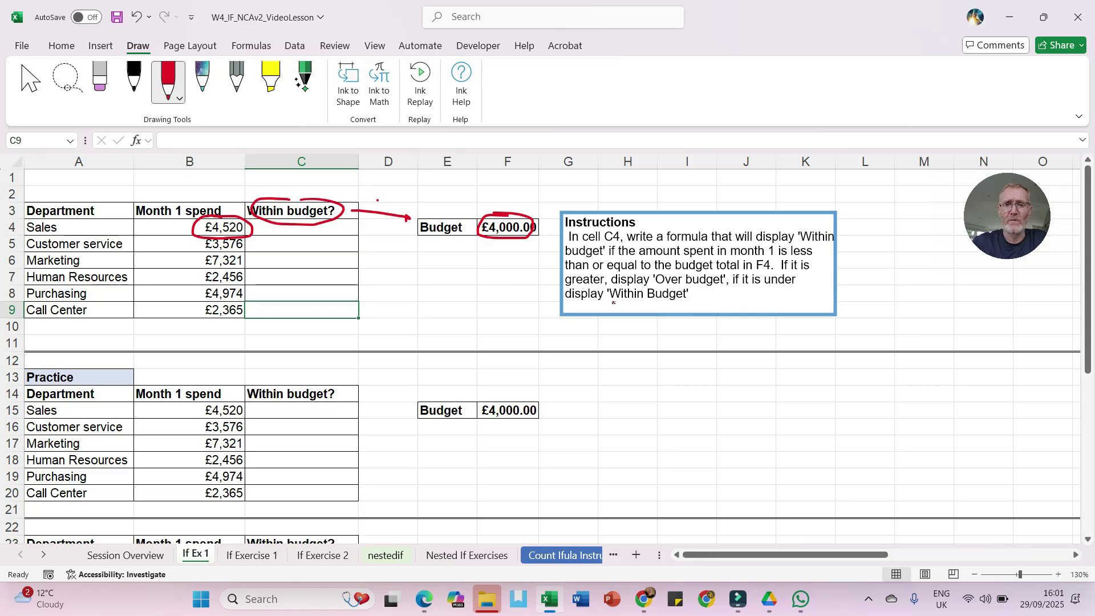
Underline 'Within Budget' and 'Over budget' in the instructions and mark cell C4 with red ink.
drag(609, 303, 639, 304)
drag(279, 235, 323, 236)
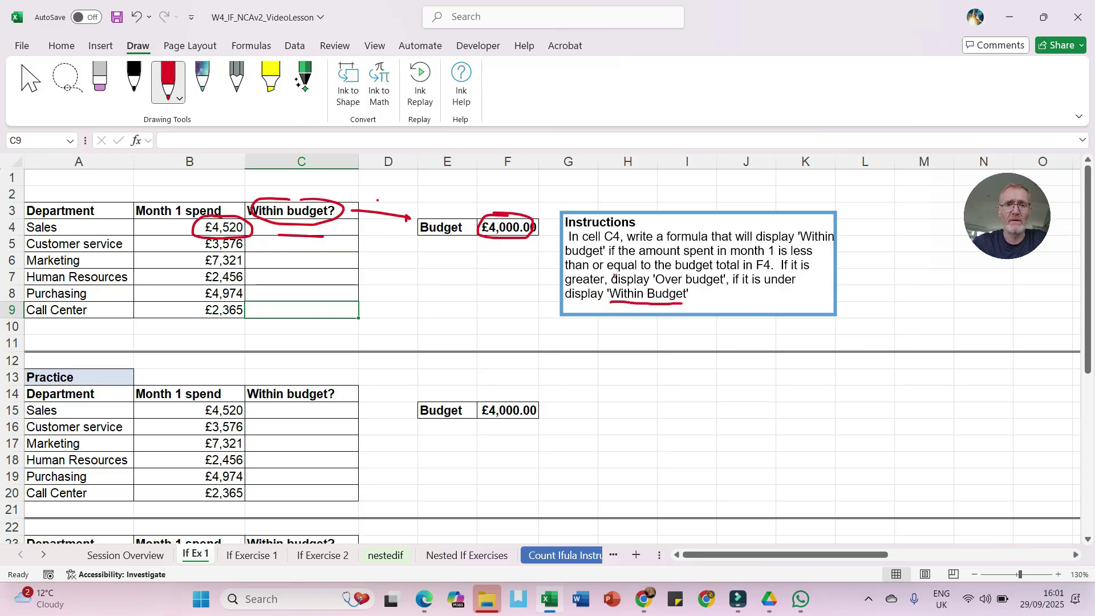
drag(659, 283, 704, 284)
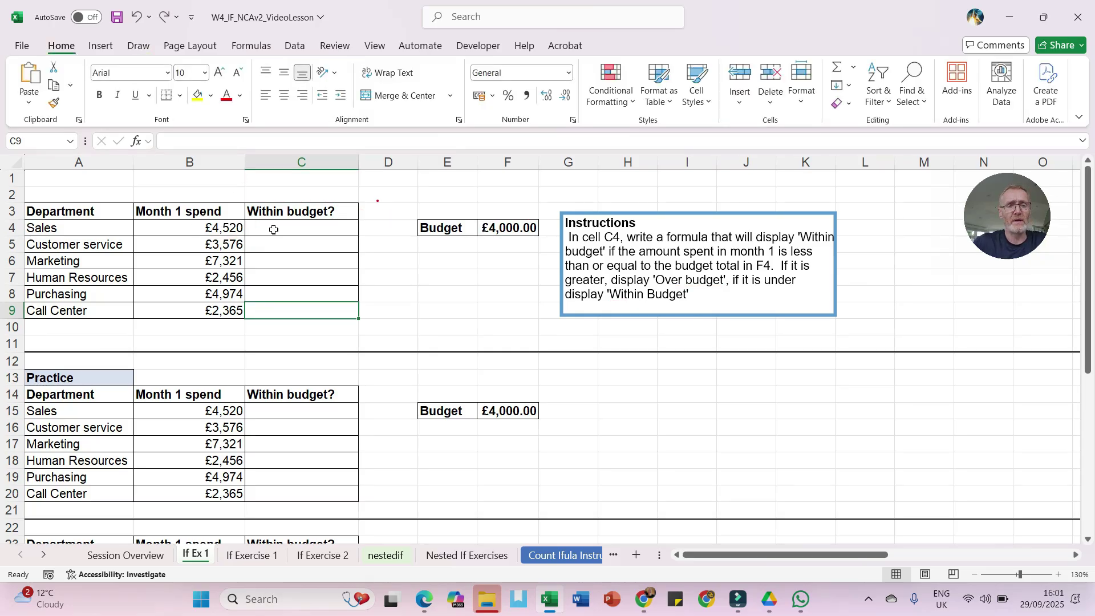
Search the function library for "if" and insert the IF function in cell C4.
click(274, 230)
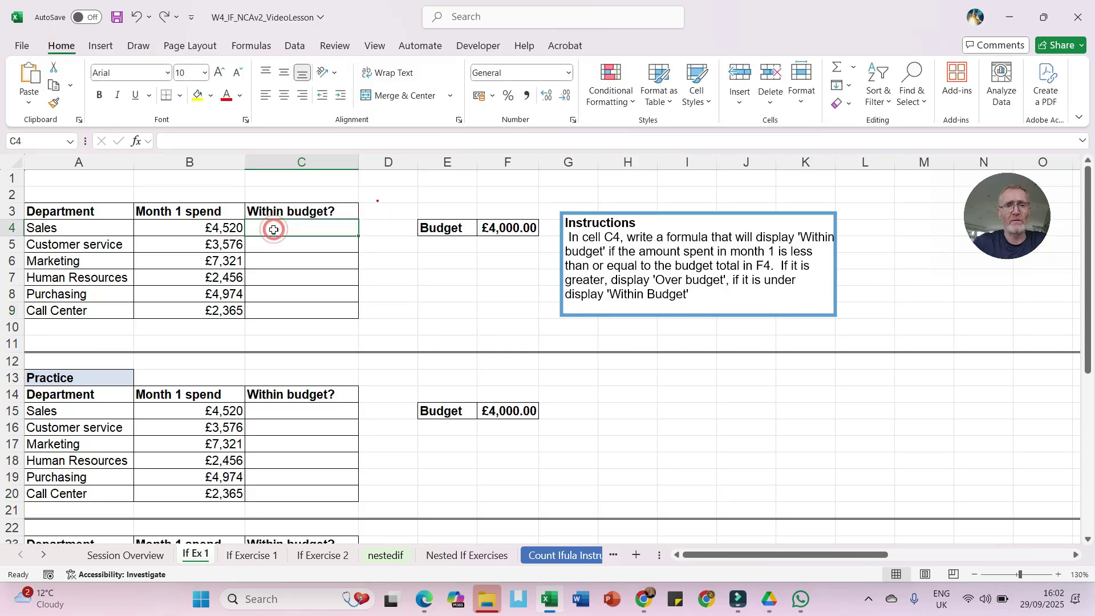
click(135, 142)
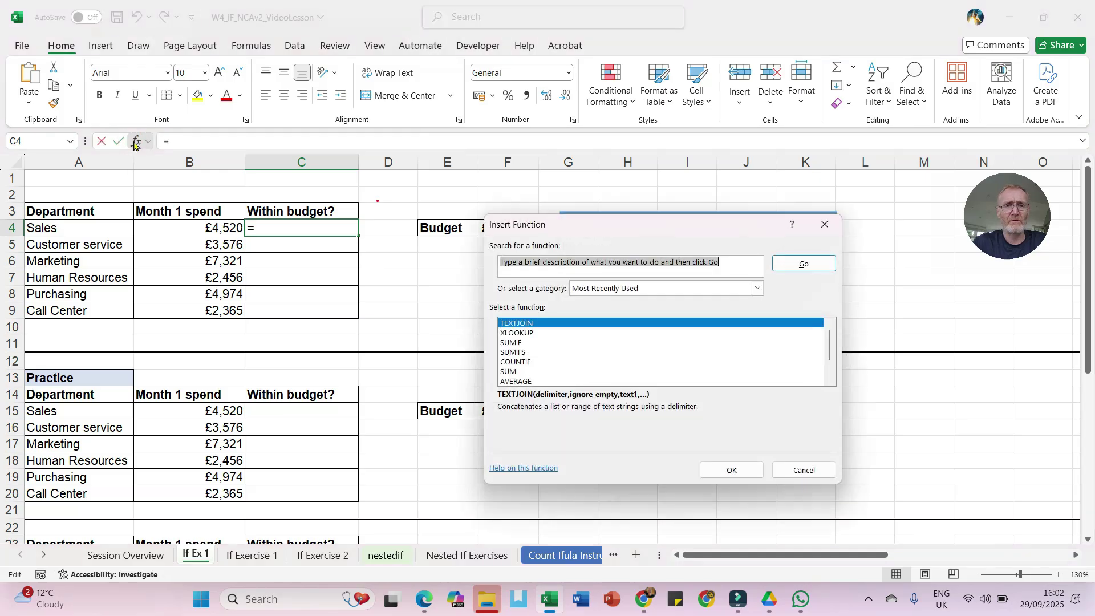
click(507, 263)
drag(725, 261, 479, 256)
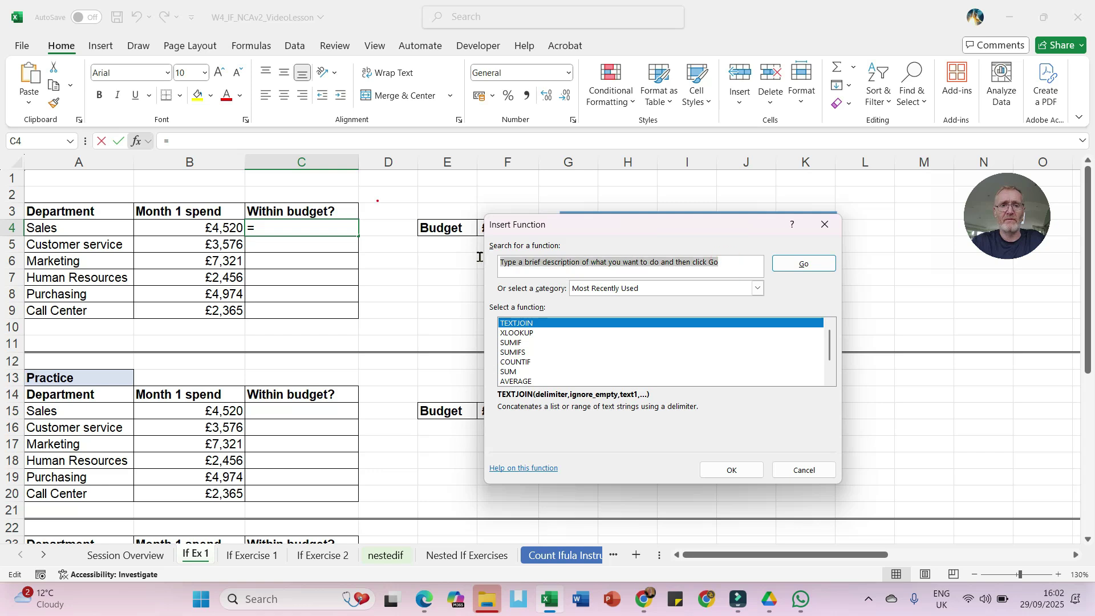
text(if)
key(Return)
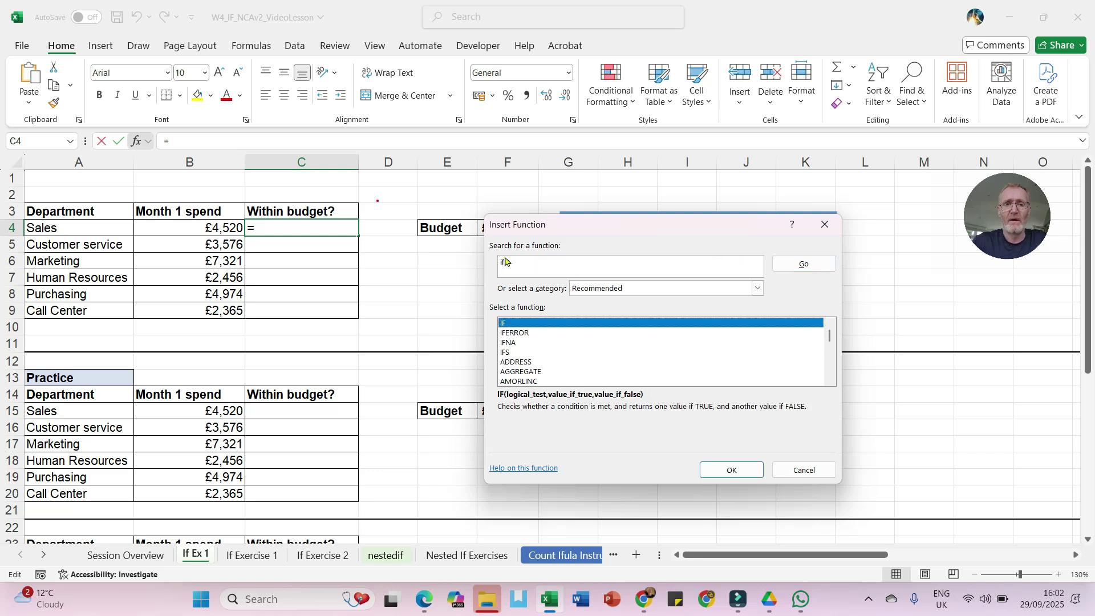
double_click(527, 323)
drag(568, 262, 521, 299)
click(527, 326)
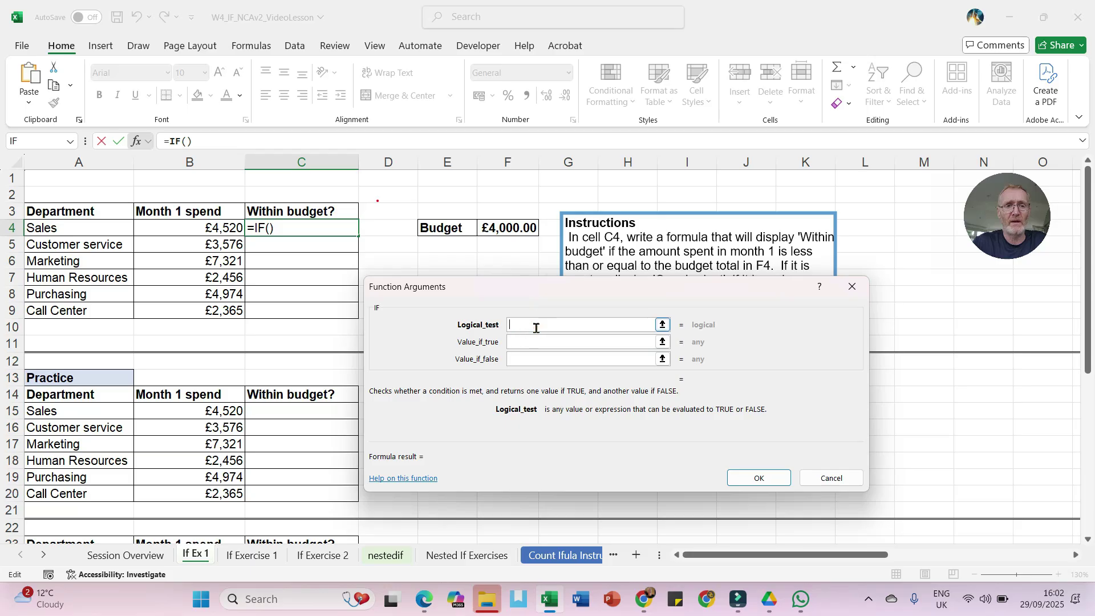
Set the IF function's logical test to B4<=$F$4, with an absolute reference to the budget cell.
click(213, 230)
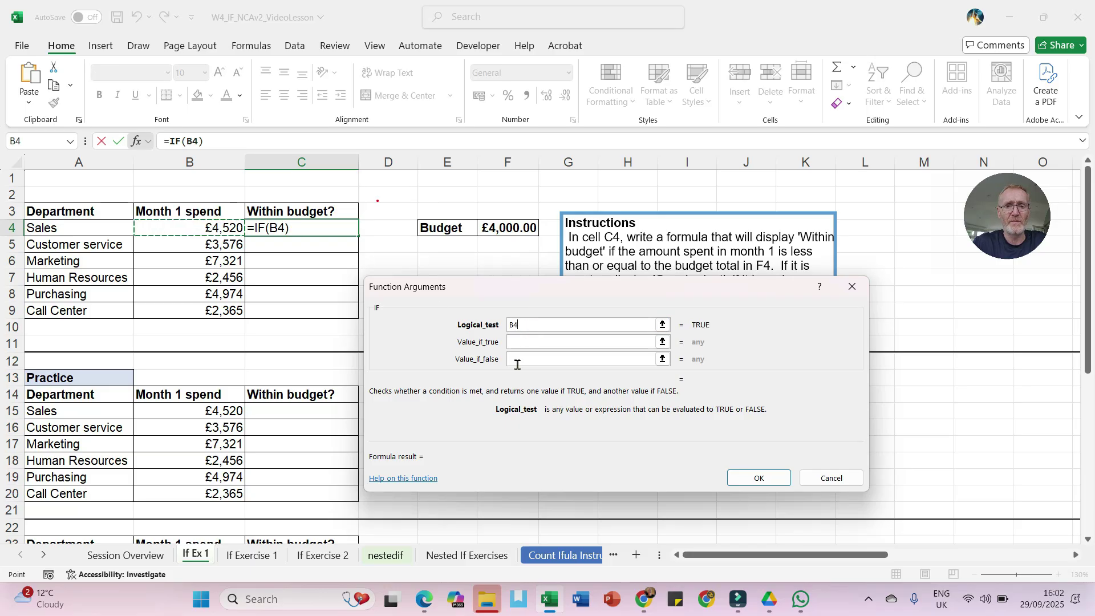
text(<)
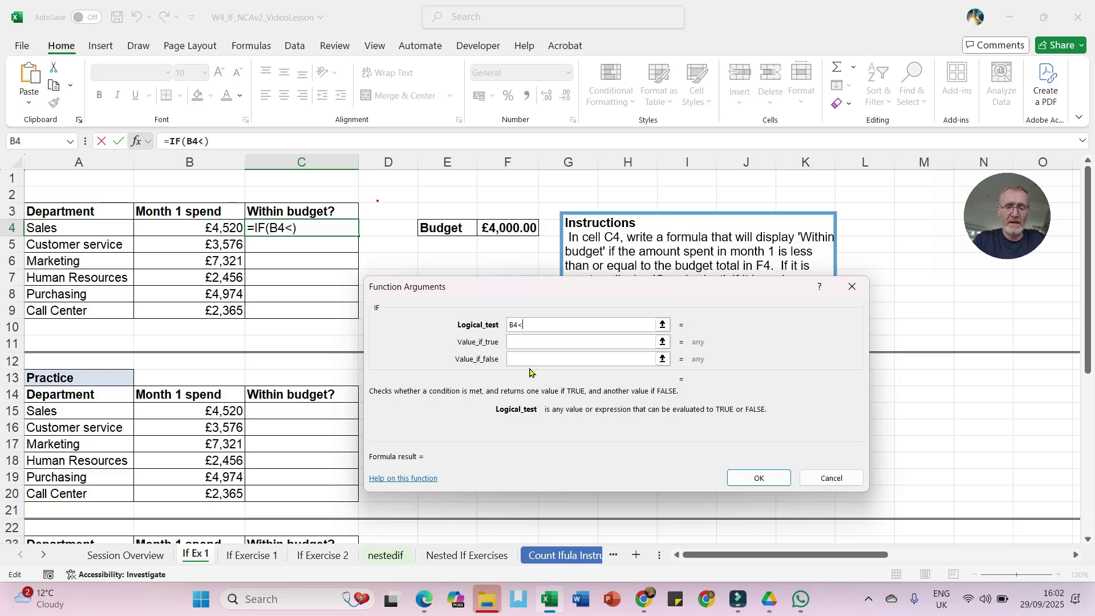
text(=)
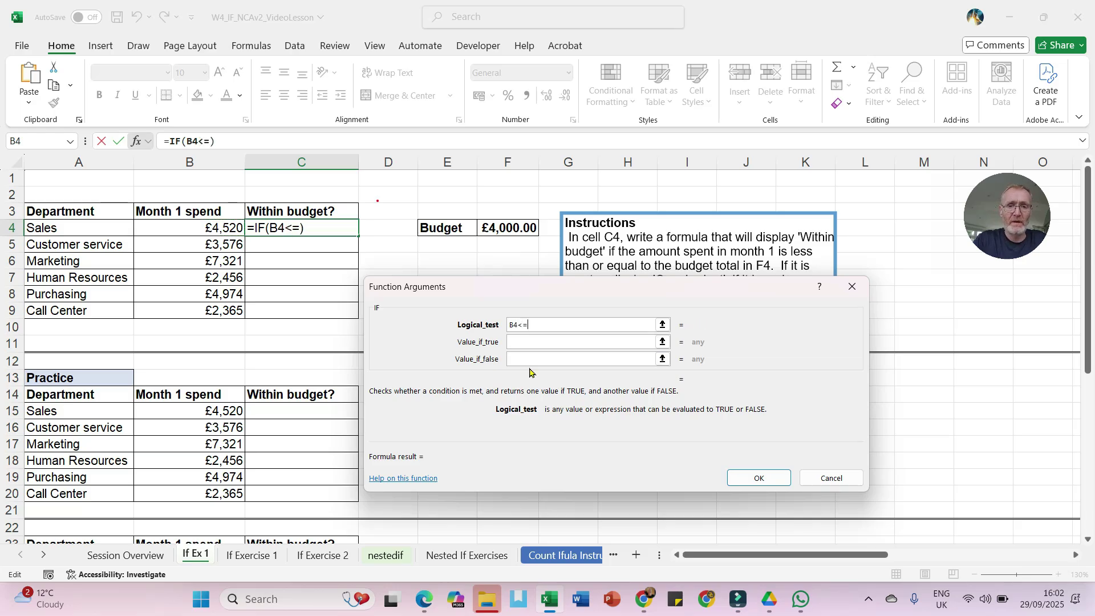
click(490, 231)
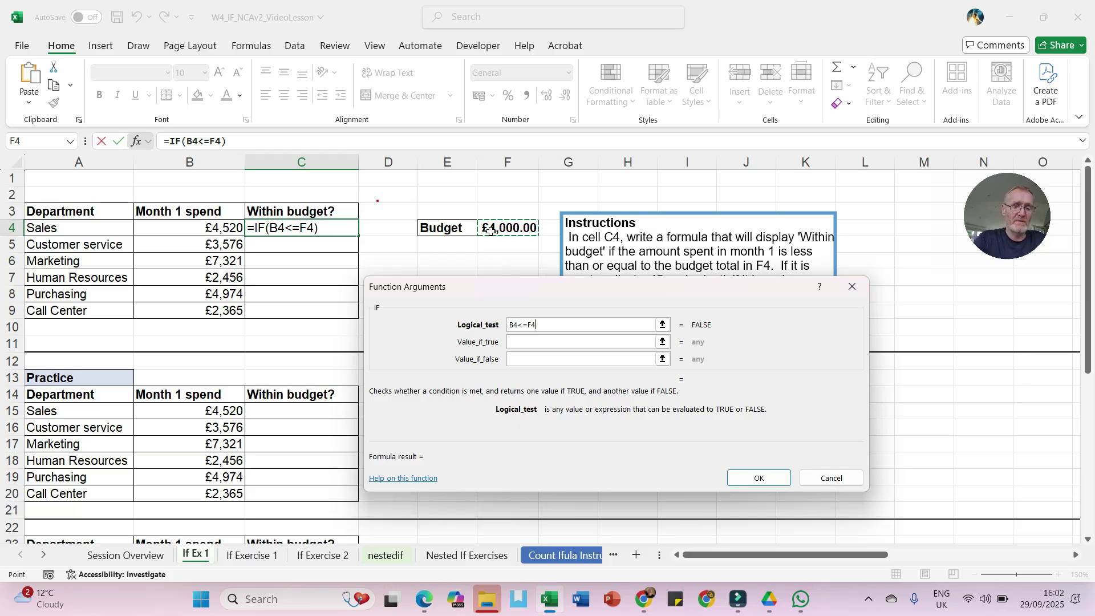
key(F4)
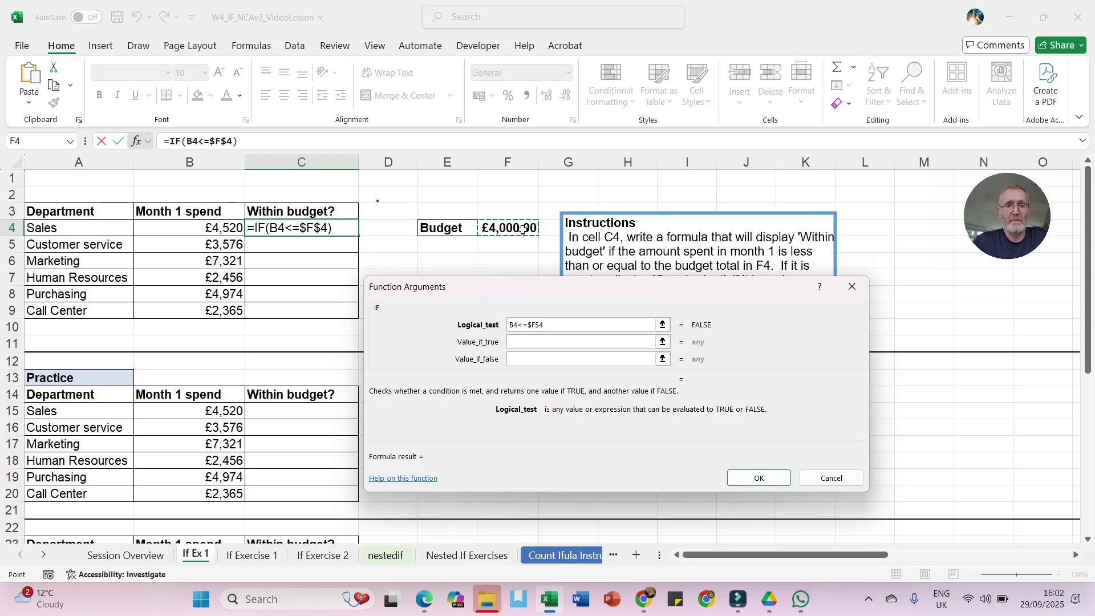
Set the IF function's value if true to "Within Budget", keeping the exercise instructions uncovered.
click(520, 342)
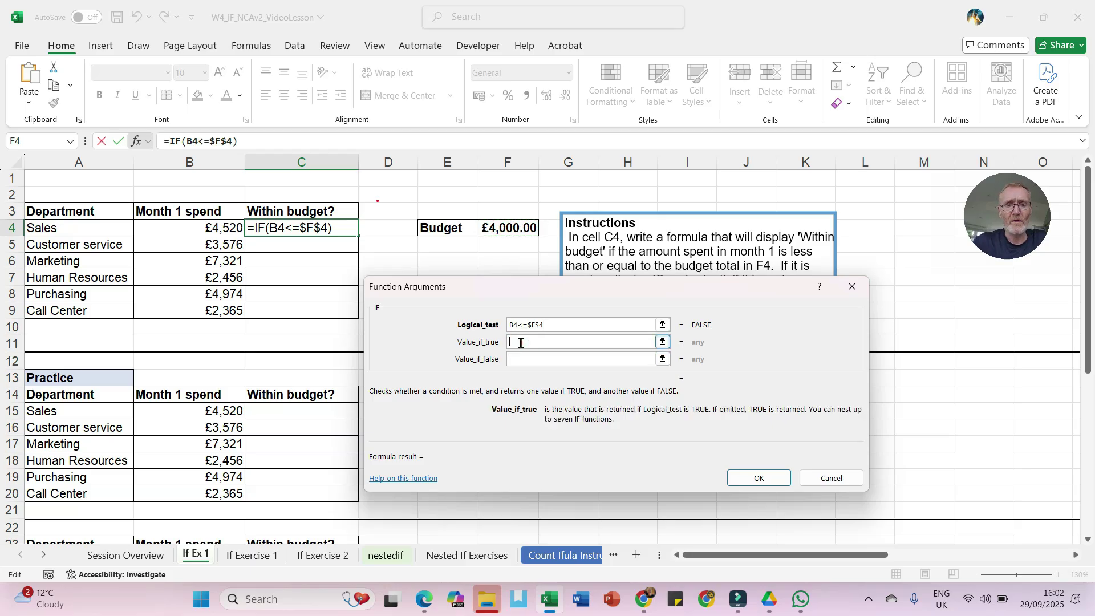
drag(534, 292, 523, 357)
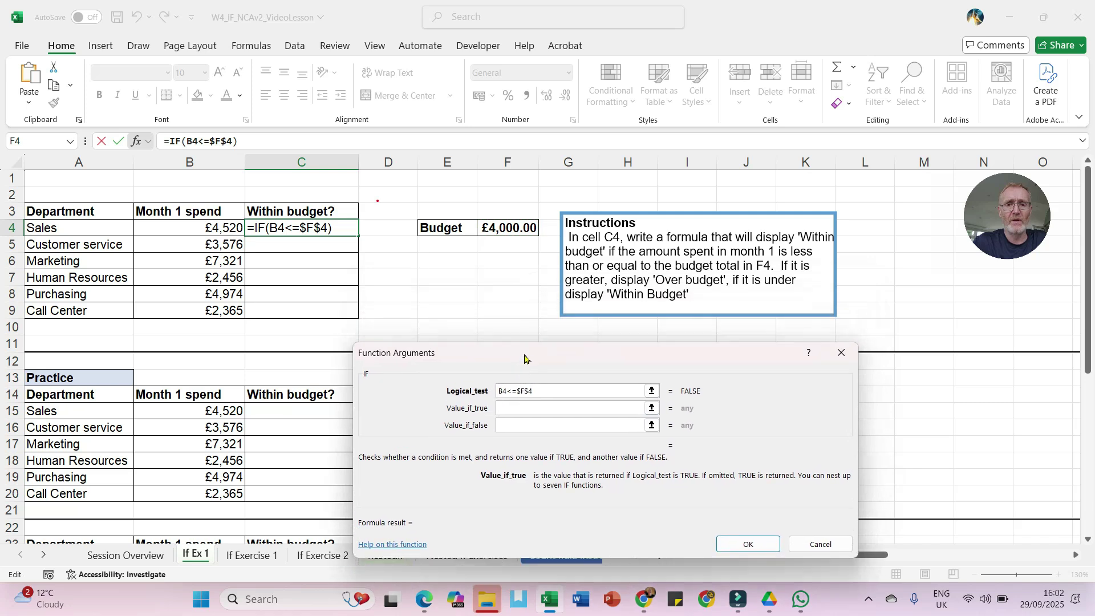
text(Wi)
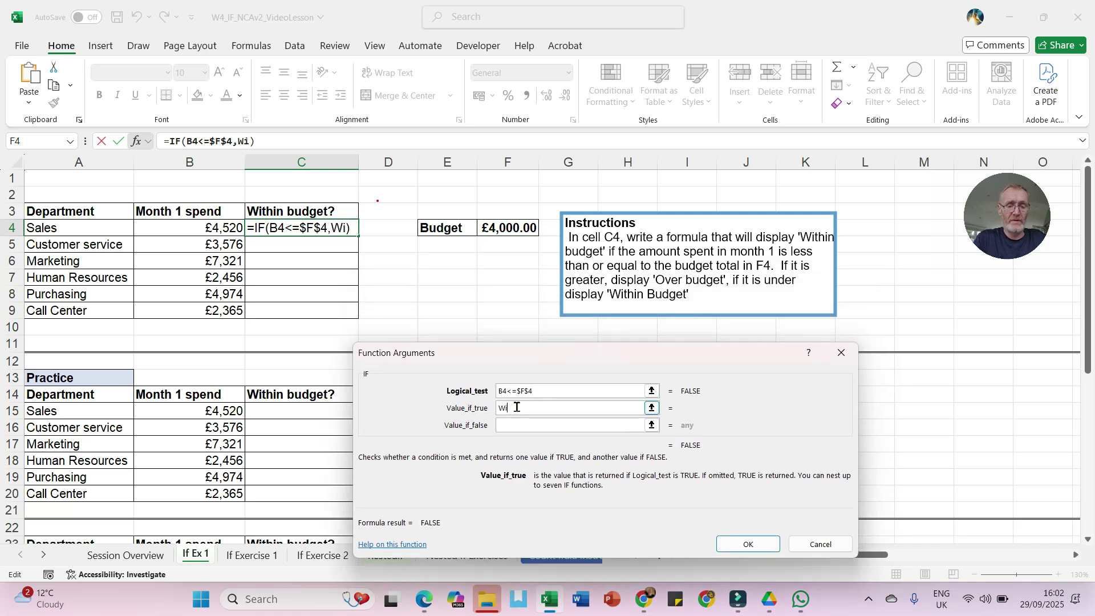
text(thin Budgt)
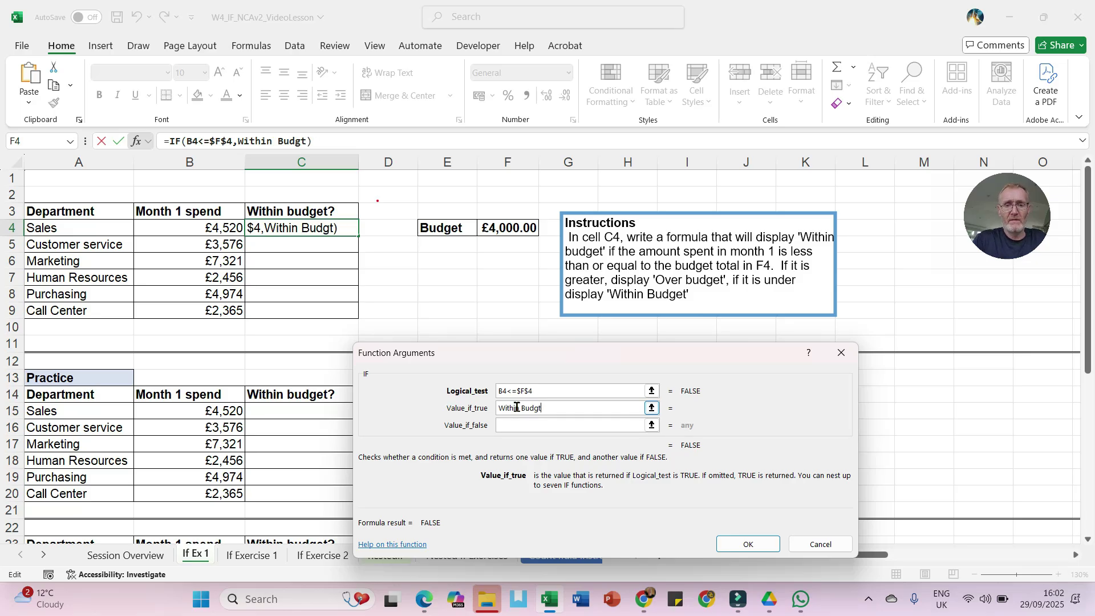
key(BackSpace)
text(e)
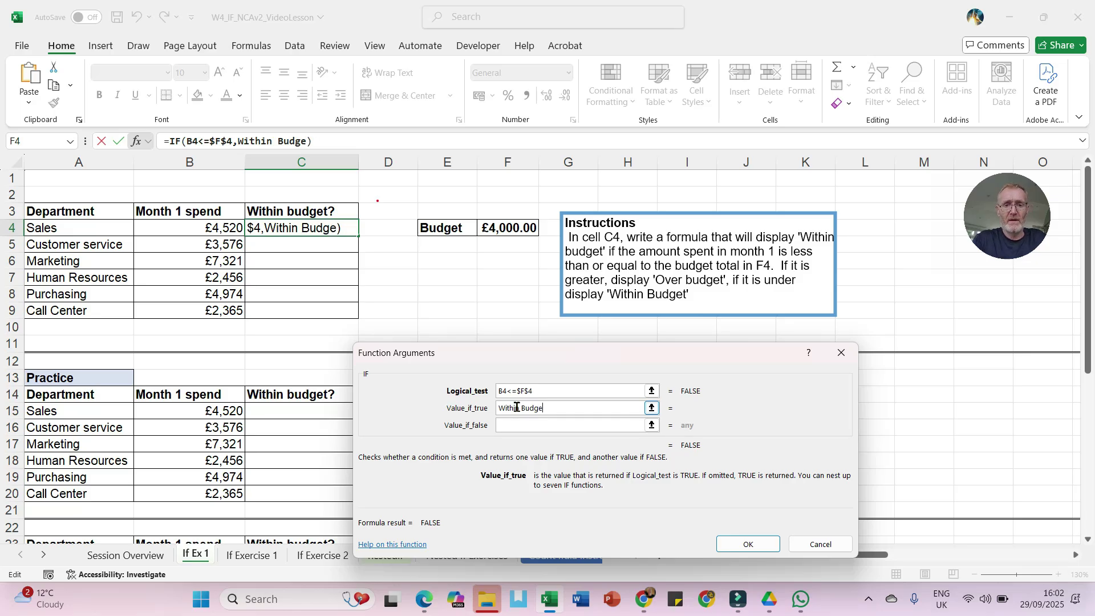
text(t)
key(Tab)
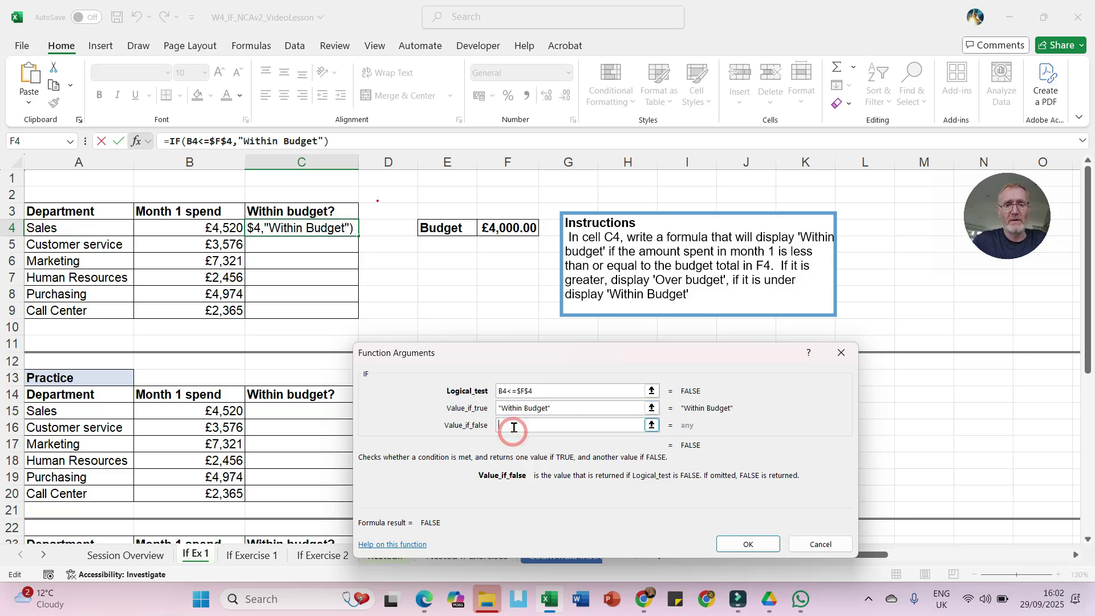
Set the value if false to "Over Budget" and enter the completed IF formula in cell C4.
text(O)
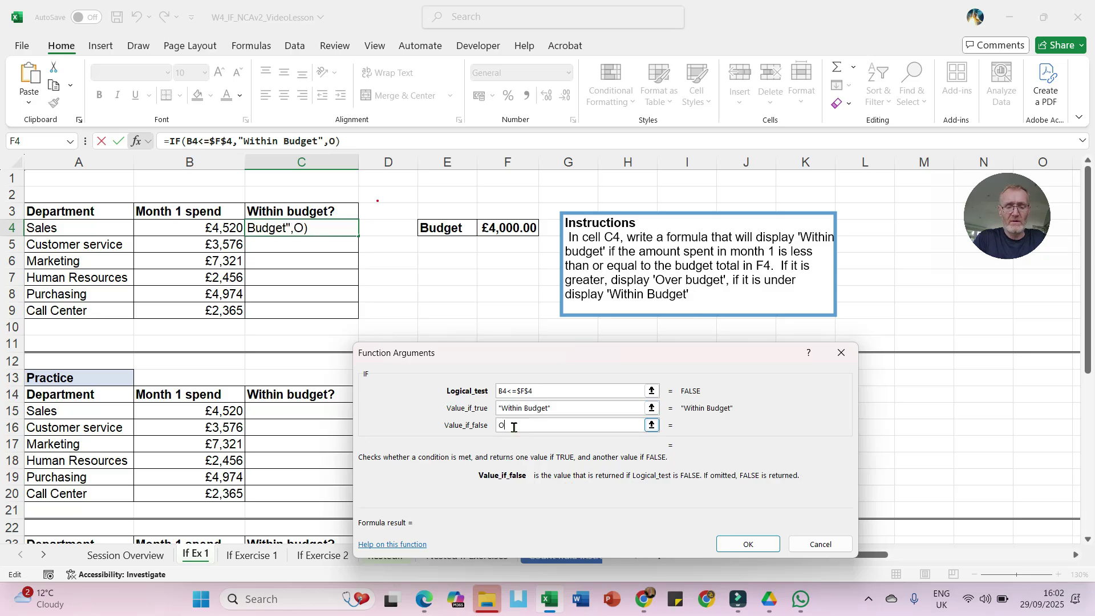
text(ver Budget)
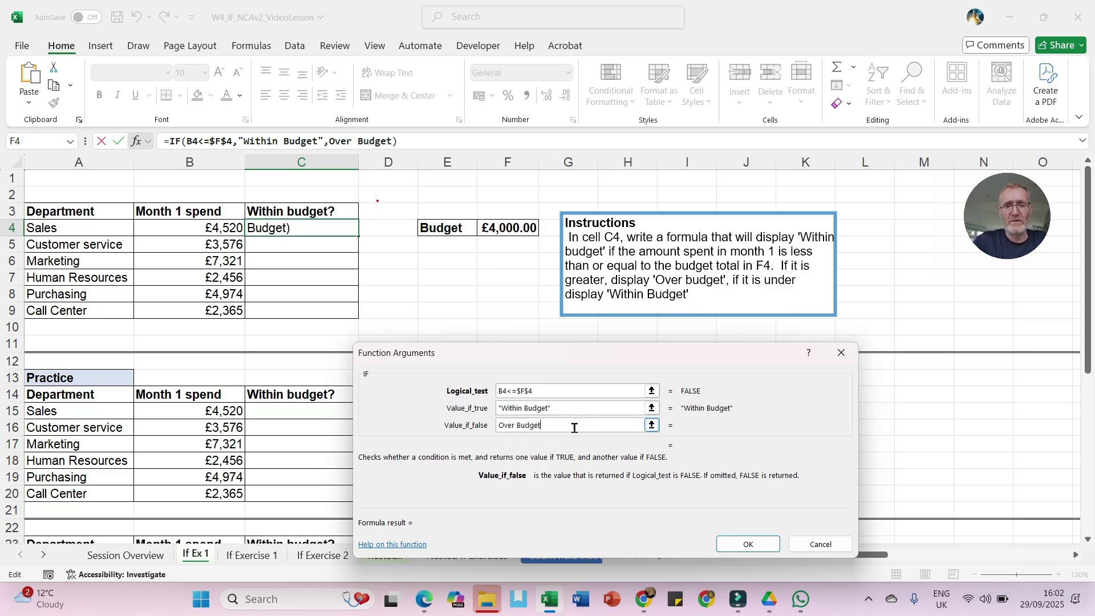
click(562, 408)
click(499, 426)
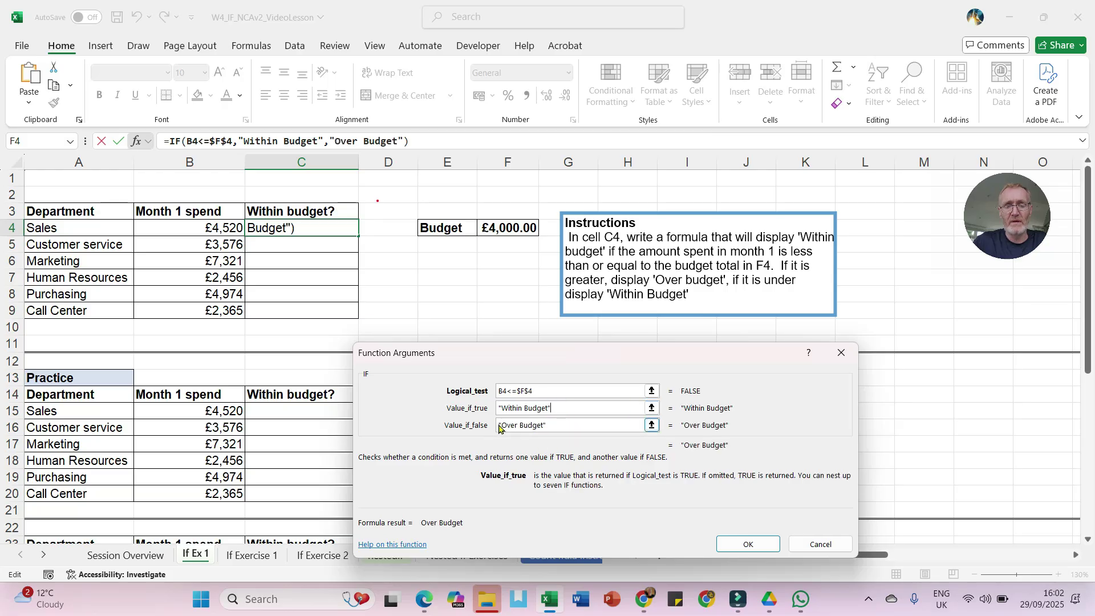
click(516, 409)
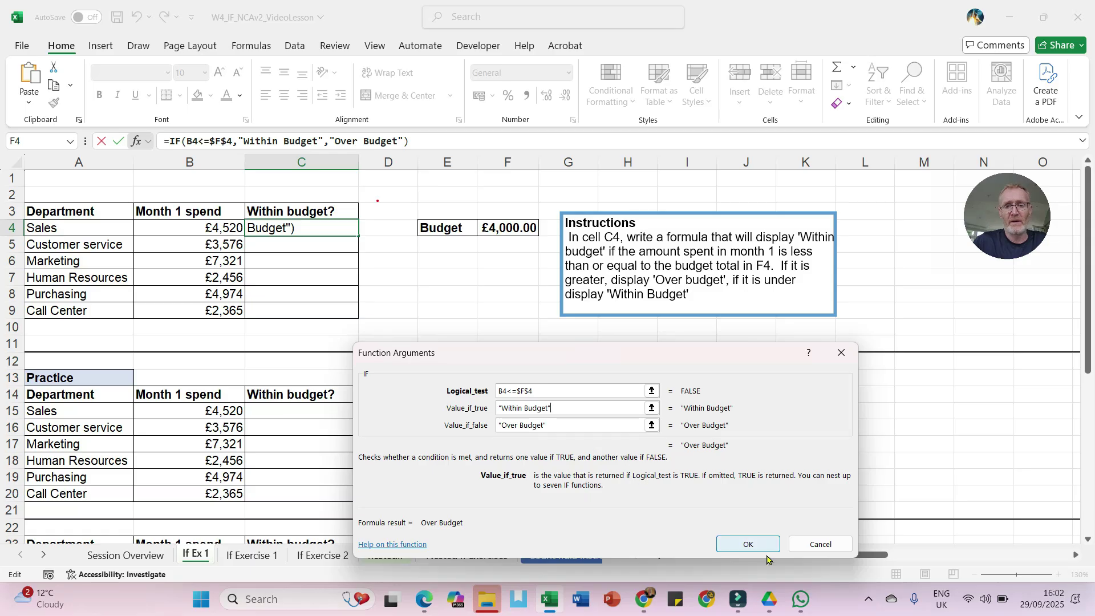
click(748, 542)
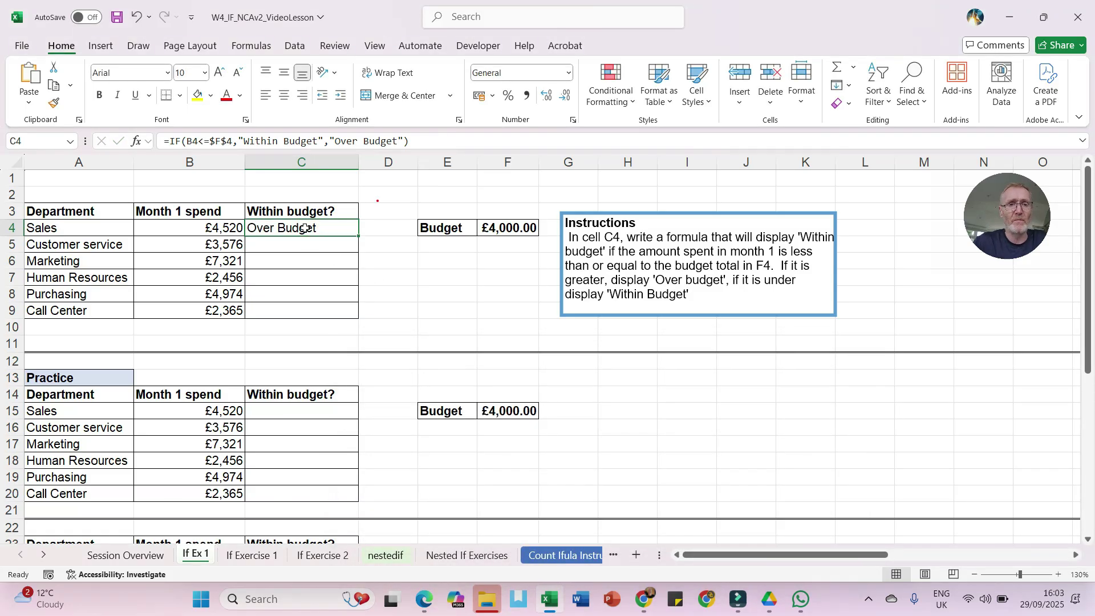
Review each argument of the IF formula in cell C4 and fill the formula down to C9 for the remaining departments.
click(217, 141)
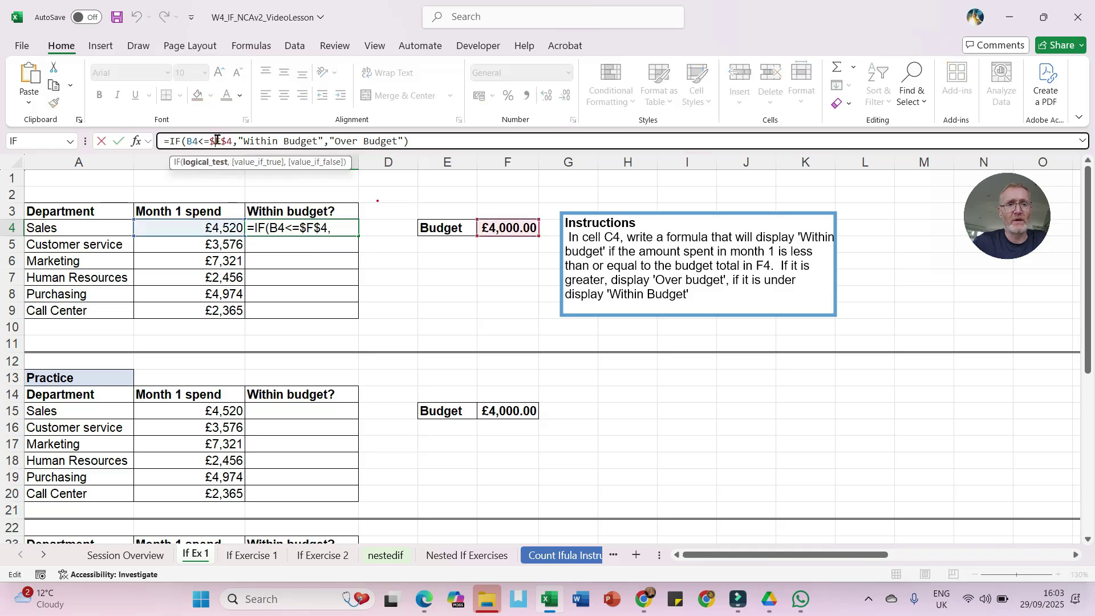
click(197, 163)
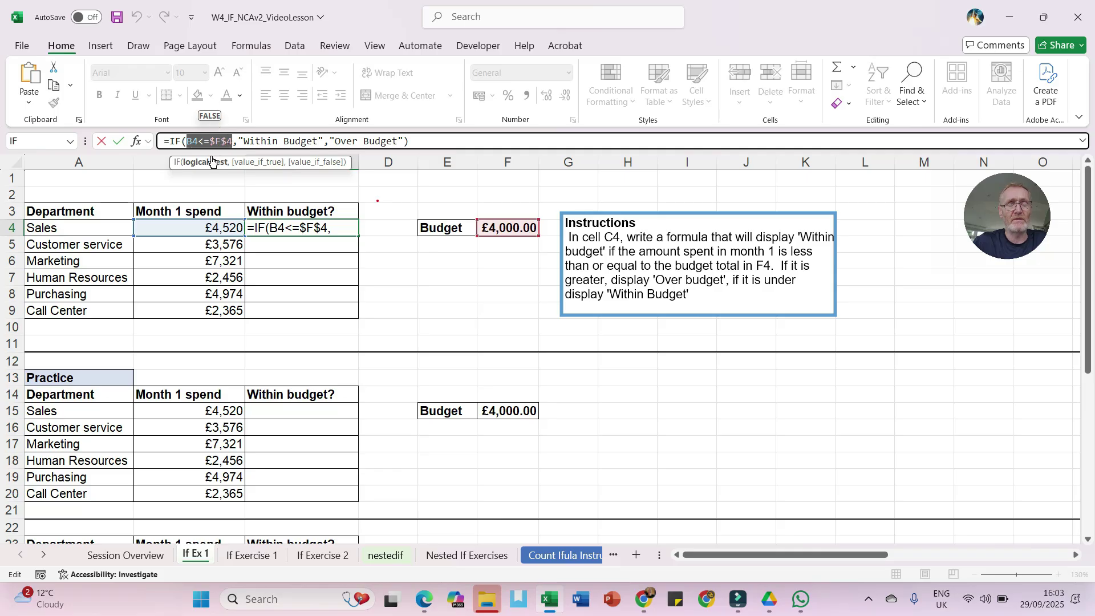
click(260, 165)
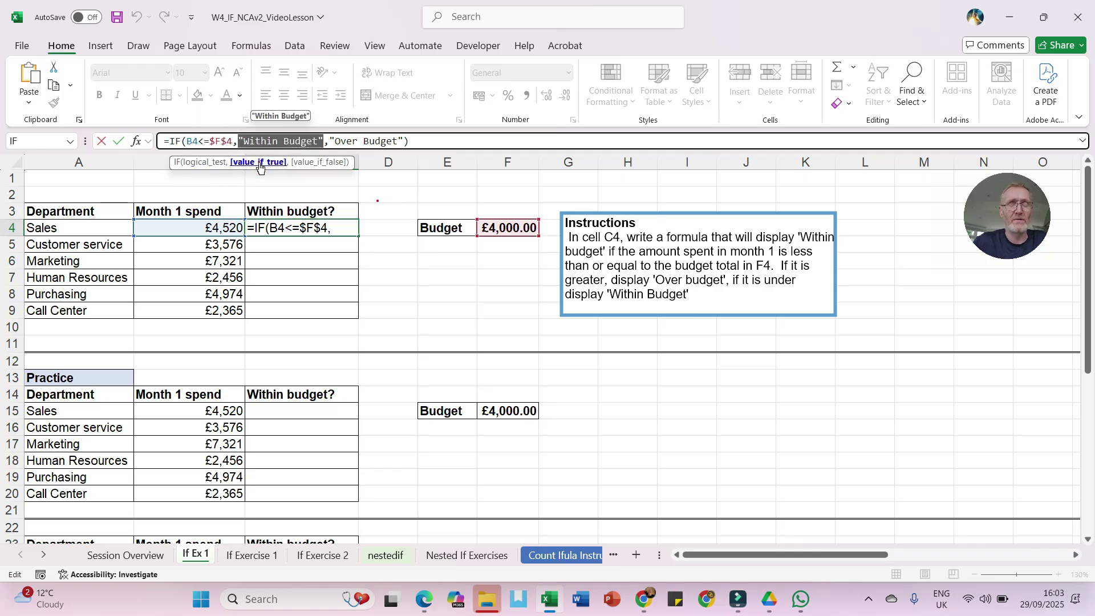
click(318, 165)
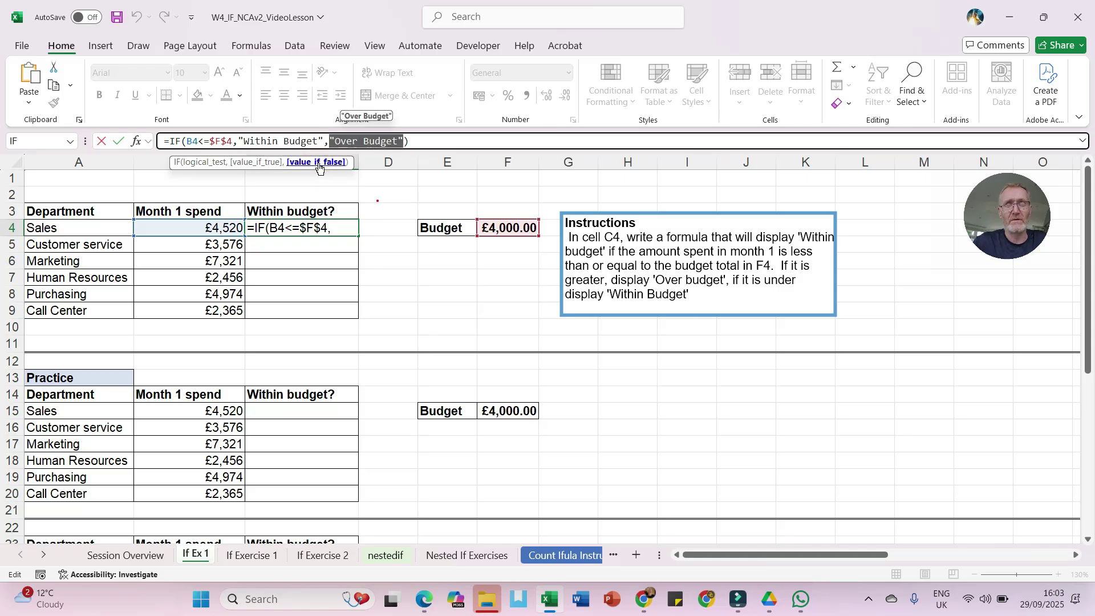
click(119, 141)
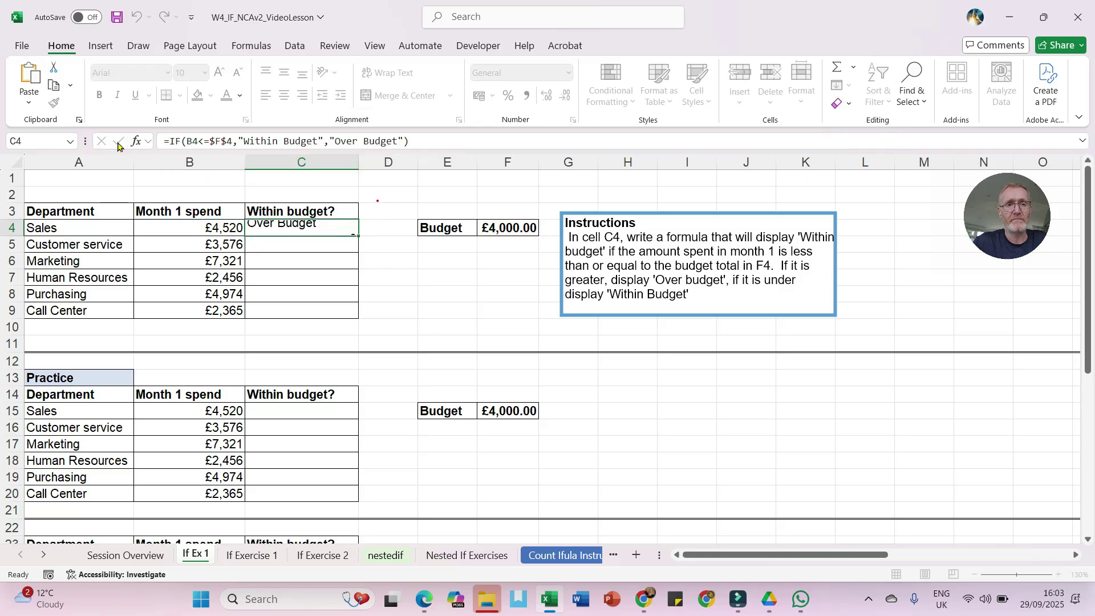
double_click(359, 236)
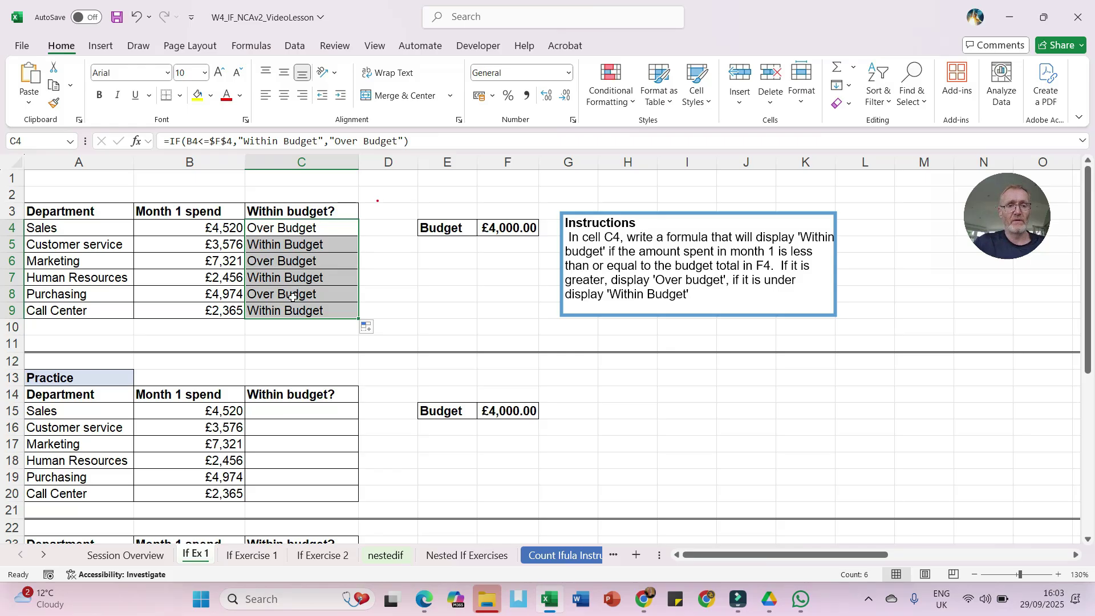
Test the formula with a Sales month 1 spend of 4000 in cell B4, and undo that change.
click(212, 228)
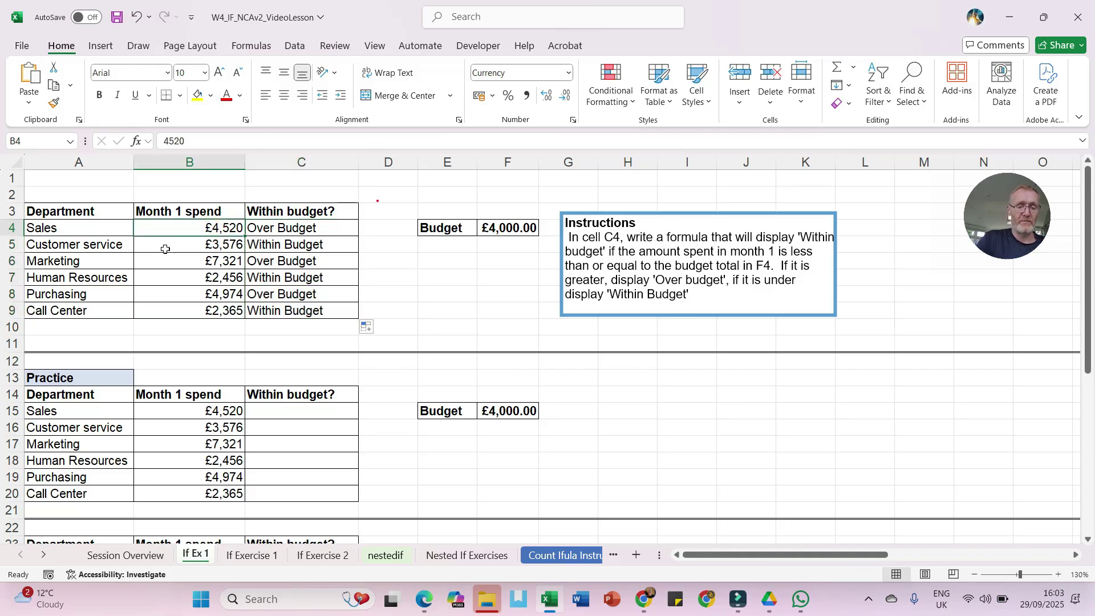
text(4000)
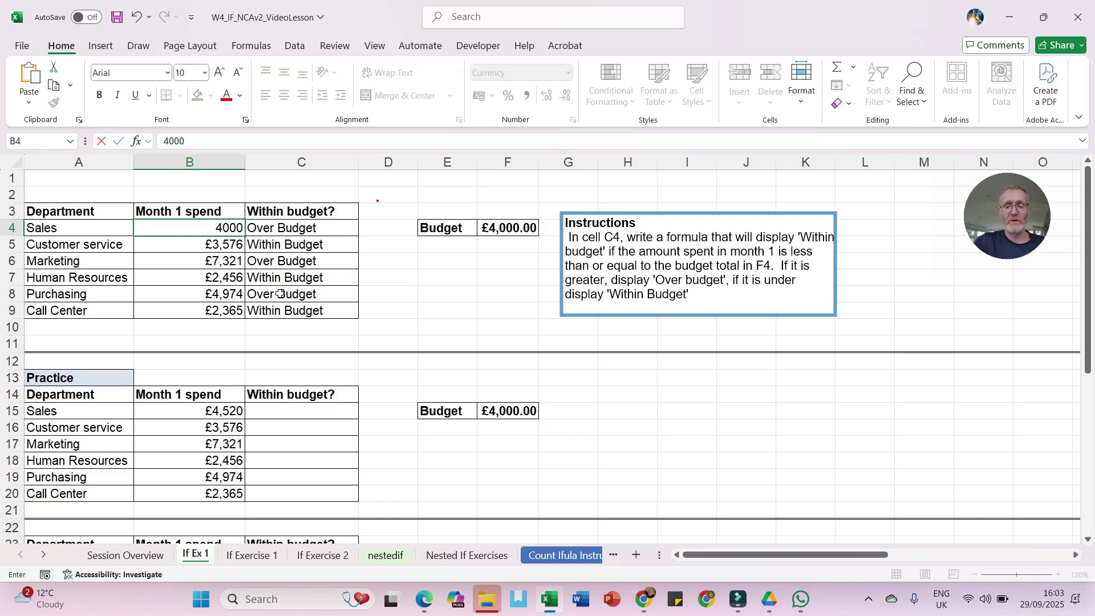
key(Tab)
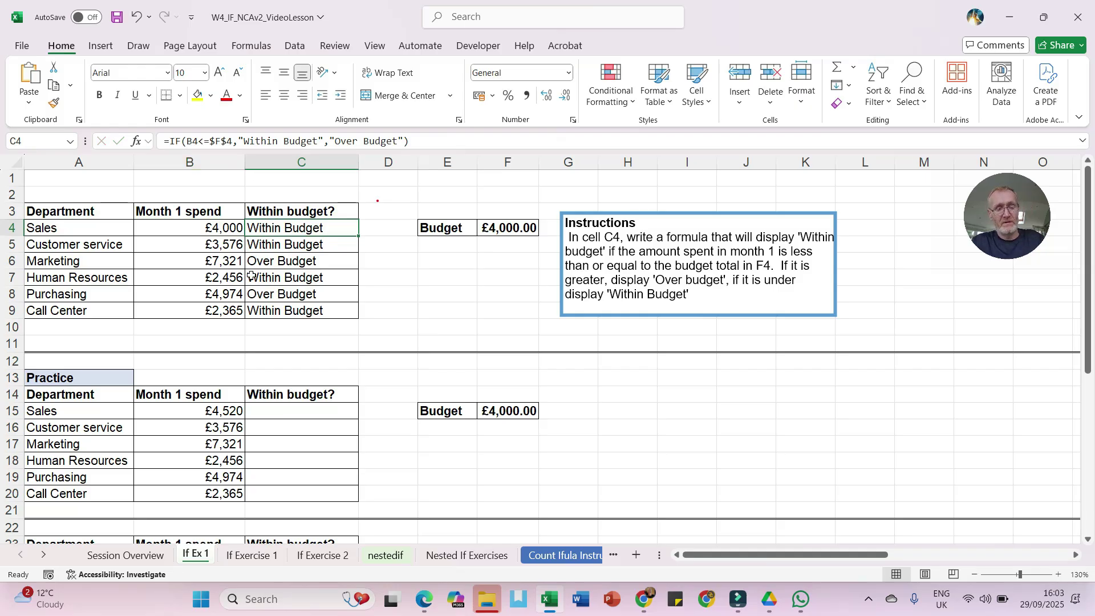
key(ctrl+z)
Examine the practice table, the completed table and the list of formulas used further down the If Ex 1 sheet.
scroll(368, 351, down, 3)
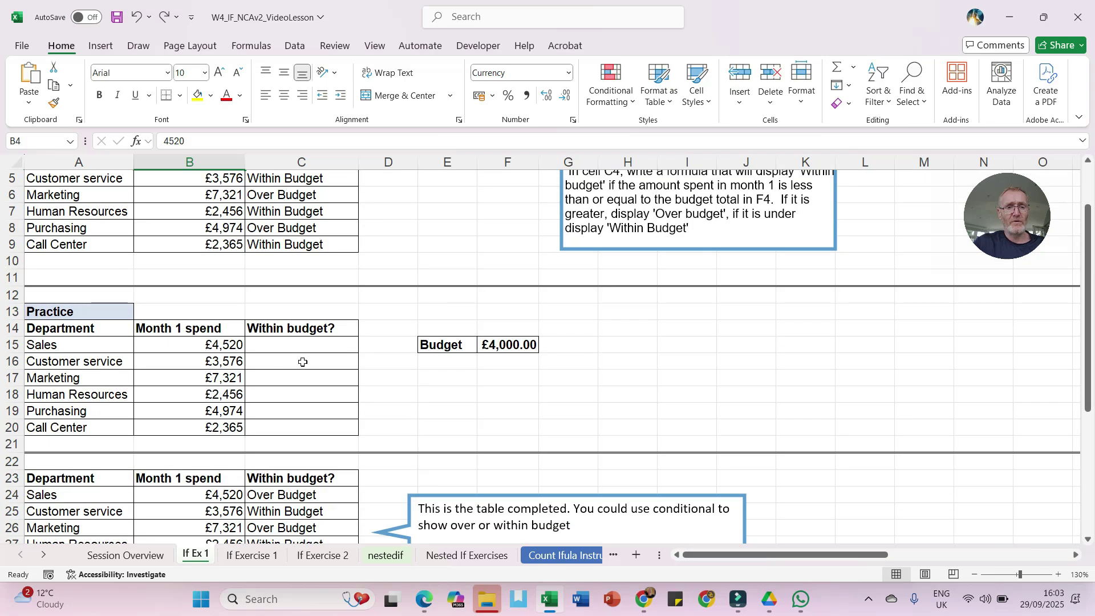
scroll(393, 375, down, 3)
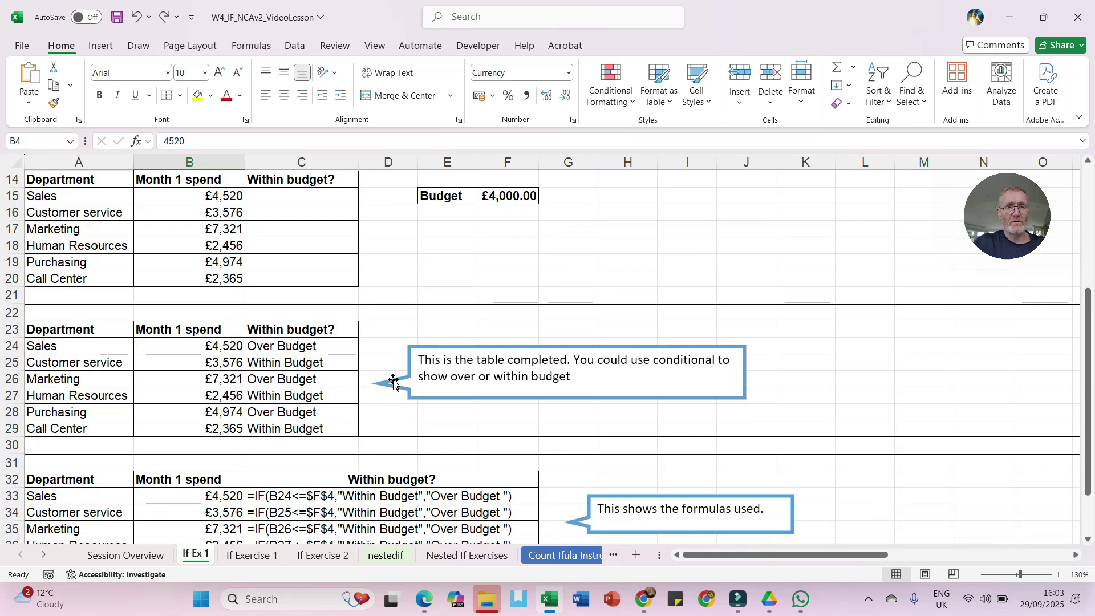
scroll(280, 333, down, 3)
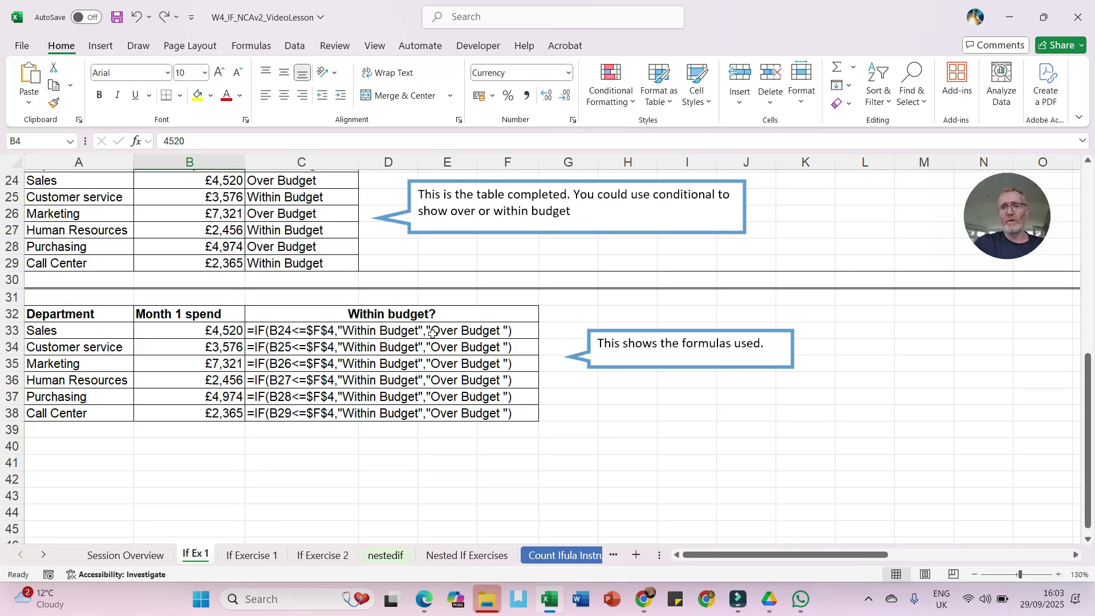
scroll(315, 375, up, 8)
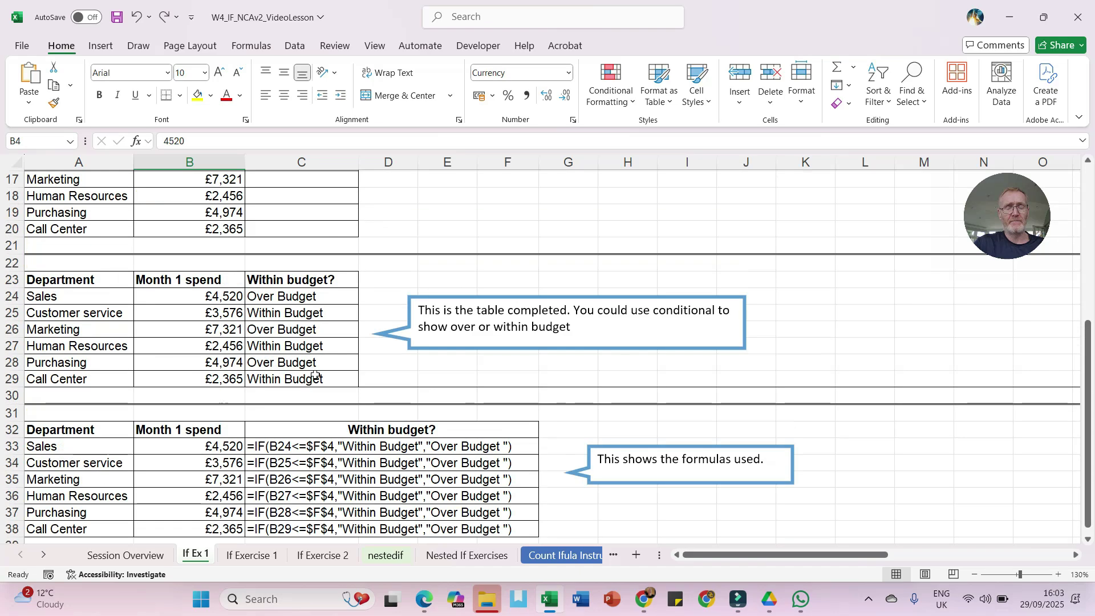
Open the If Exercise 1 sheet and examine its scenarios and the sample data for the first one.
click(262, 556)
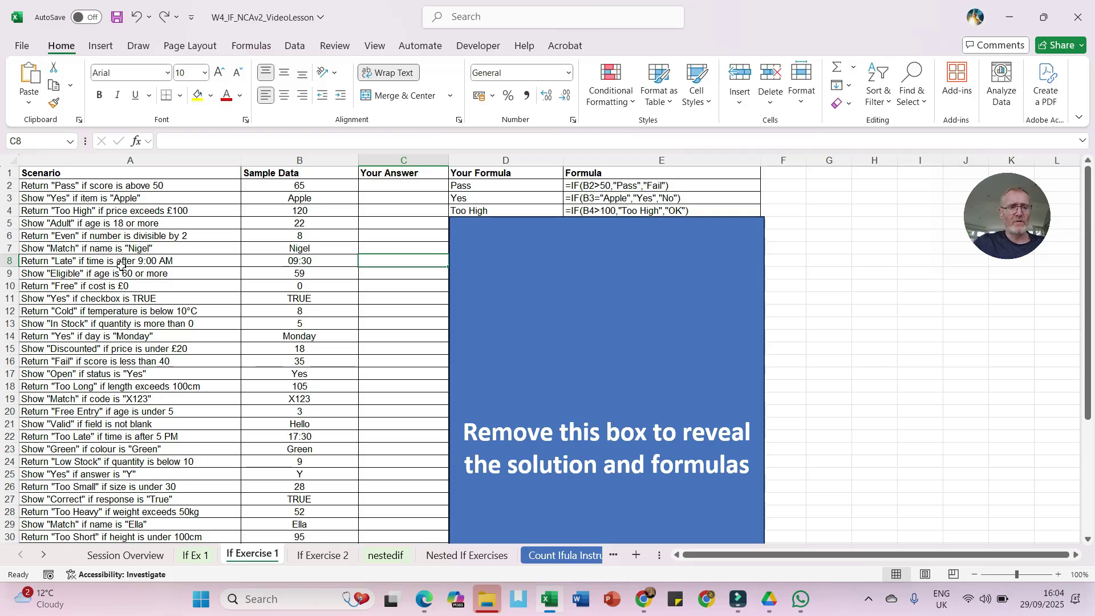
scroll(118, 261, down, 6)
scroll(122, 267, up, 4)
scroll(122, 267, up, 2)
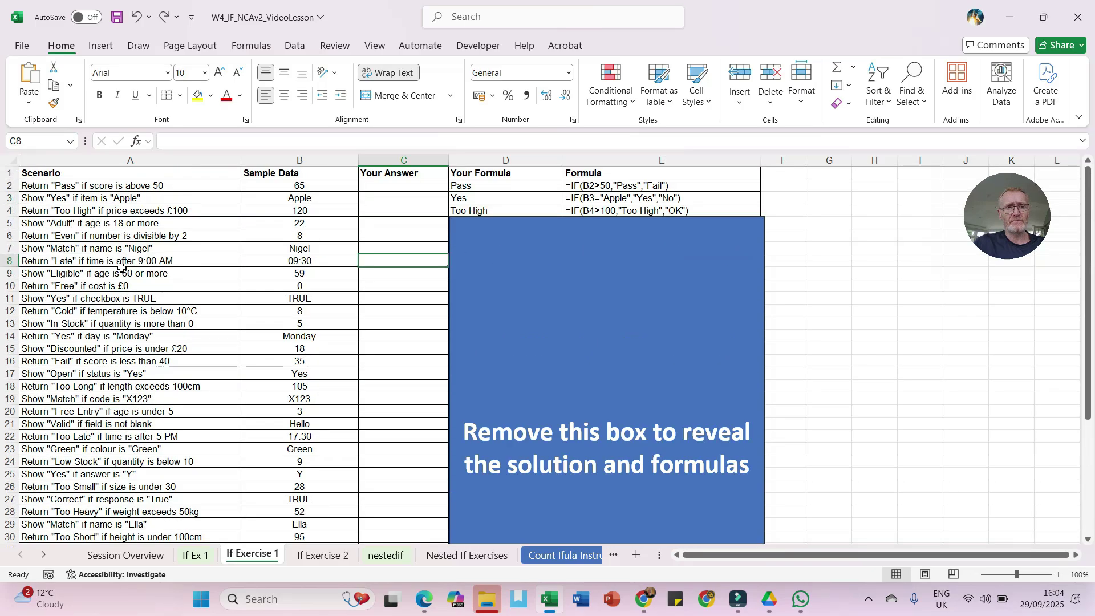
click(89, 186)
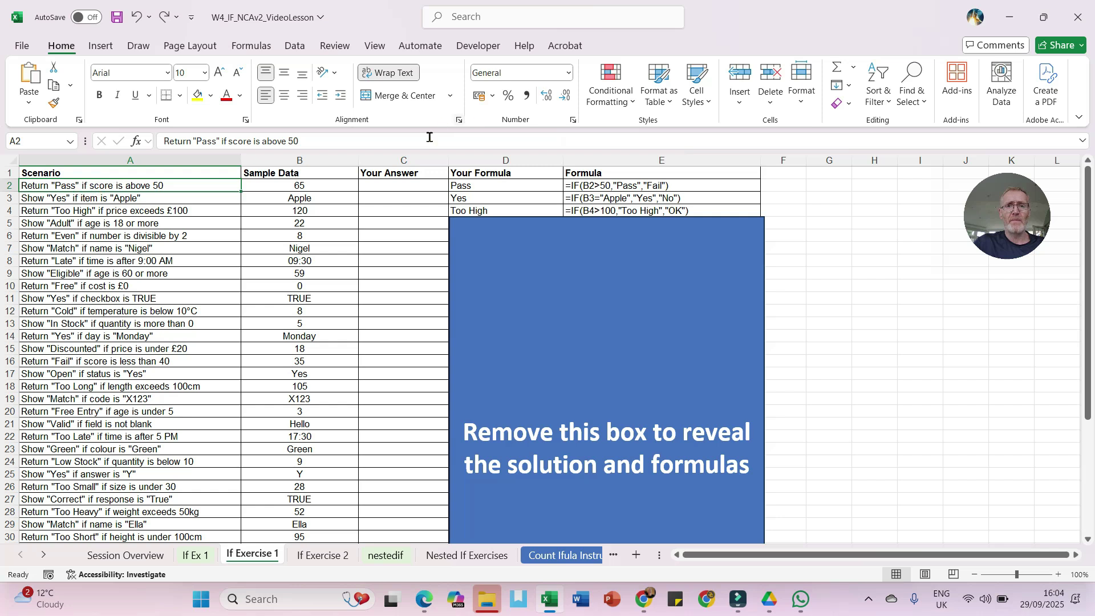
click(274, 186)
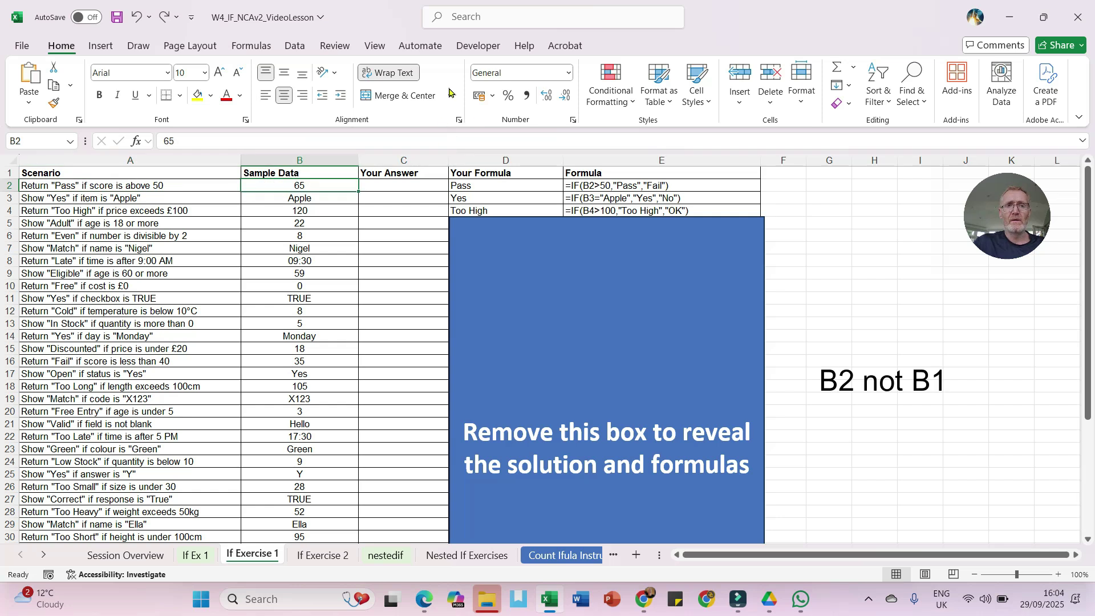
Freeze the top row of the If Exercise 1 sheet and check that the headings stay in view.
click(375, 46)
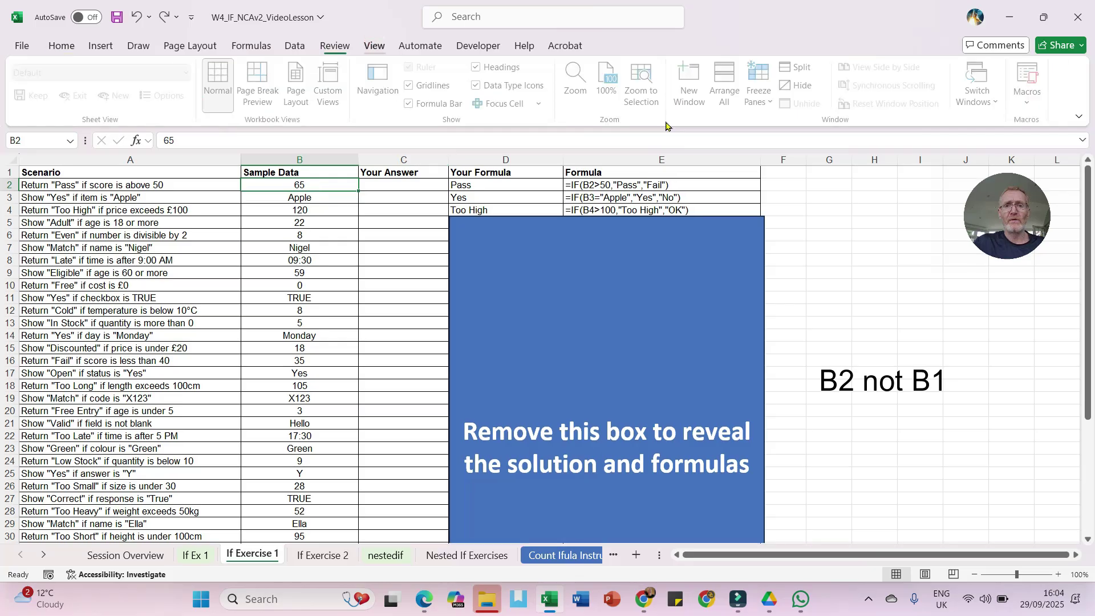
click(761, 85)
click(432, 194)
scroll(432, 194, down, 3)
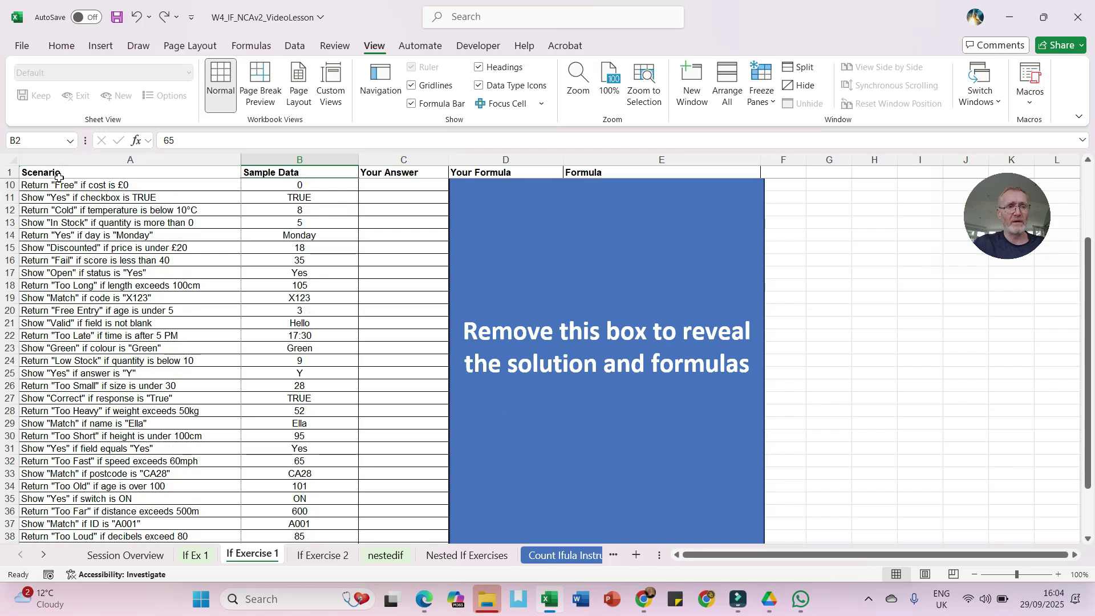
scroll(277, 232, up, 3)
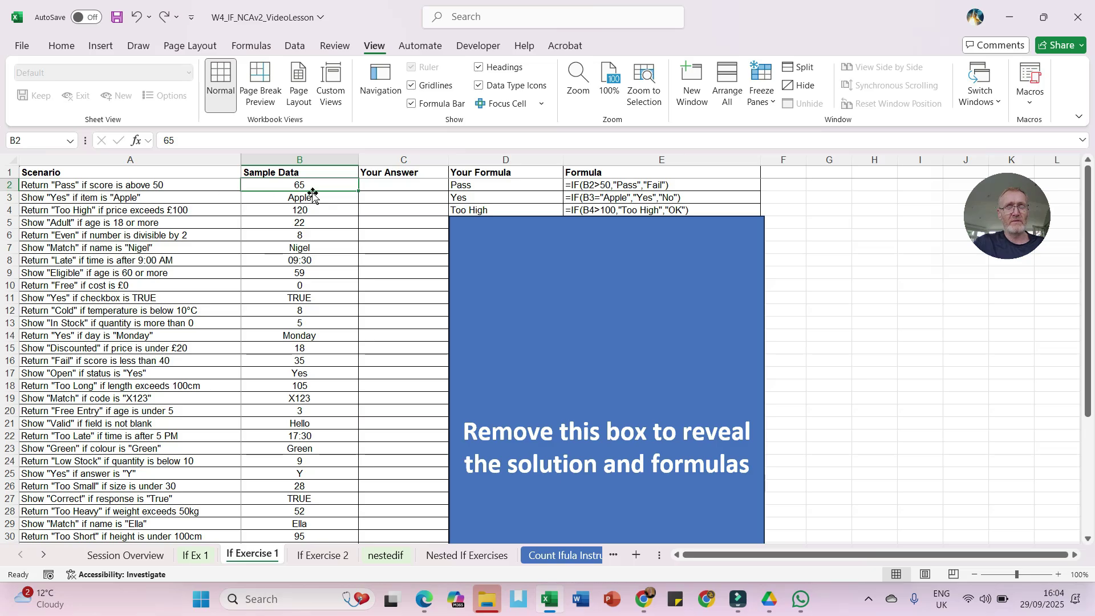
Inspect the first scenario's answer and formula cells C2 to E2, and move the blue cover box up to just below row 2.
click(388, 184)
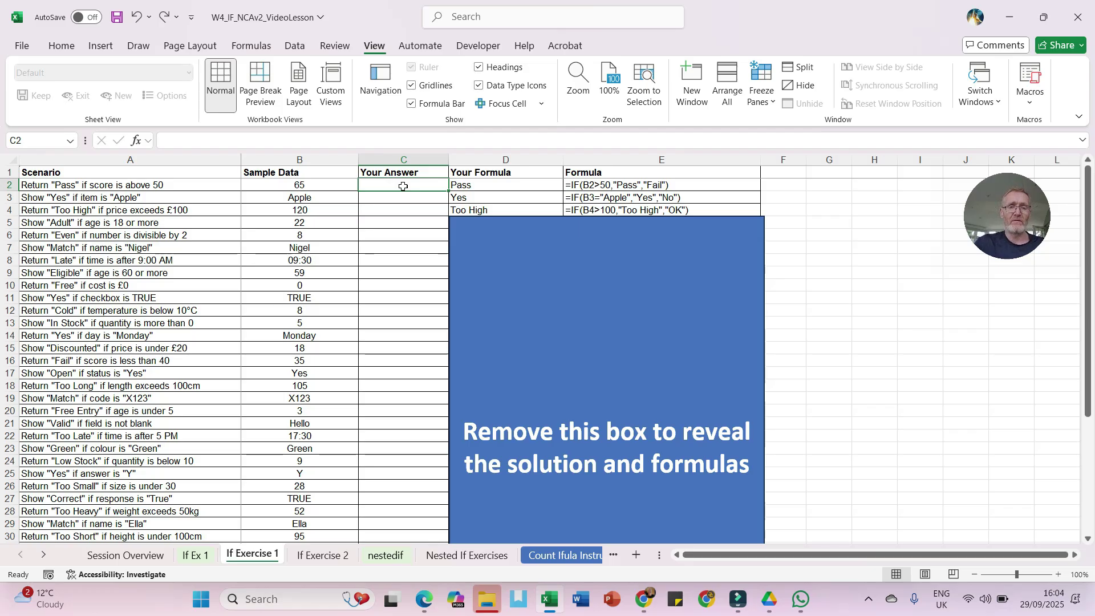
click(478, 184)
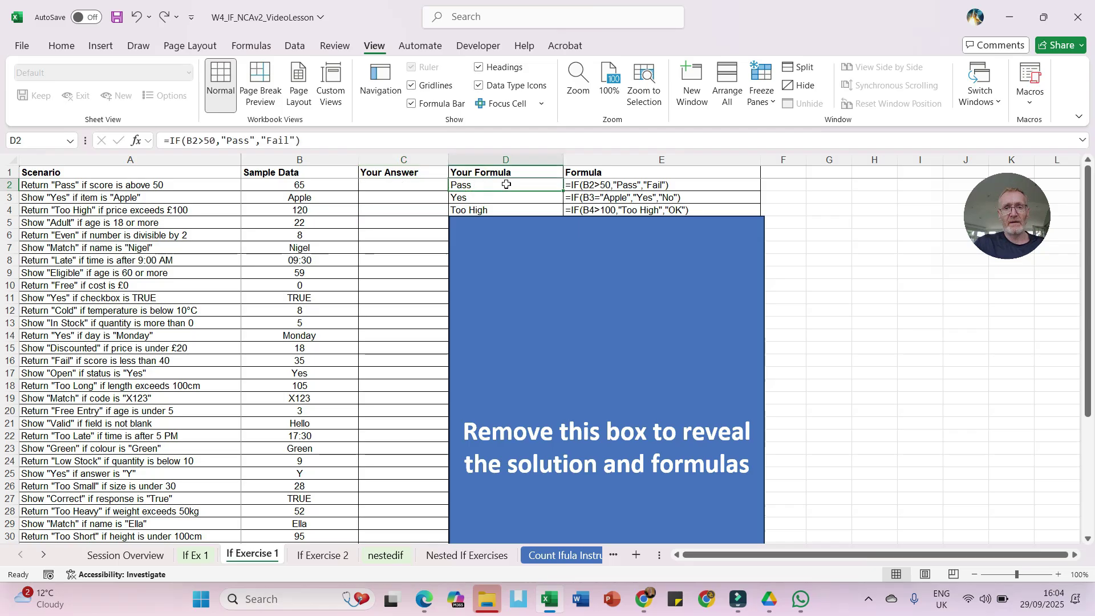
click(597, 186)
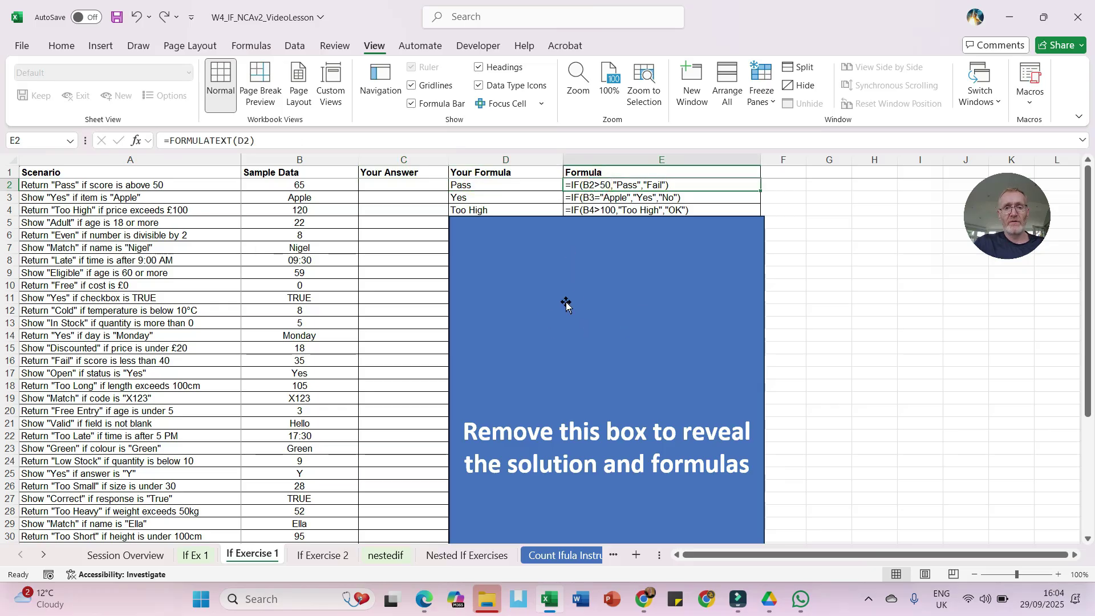
drag(558, 288, 539, 262)
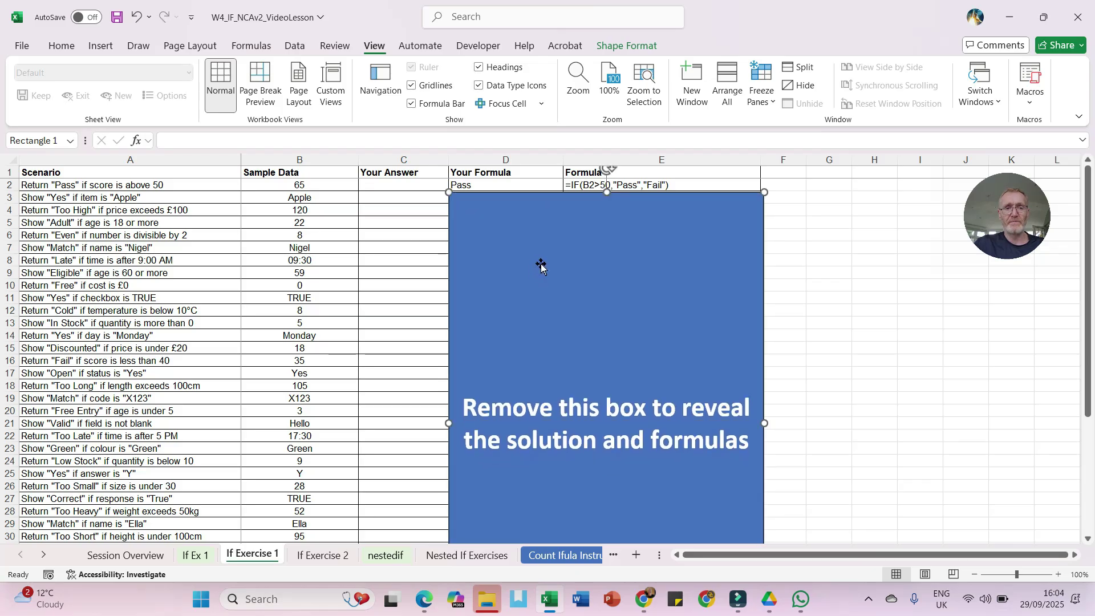
Look over the If Exercise 2 sheet, and switch to the nestedif sheet with its tables enlarged to 100%.
click(313, 556)
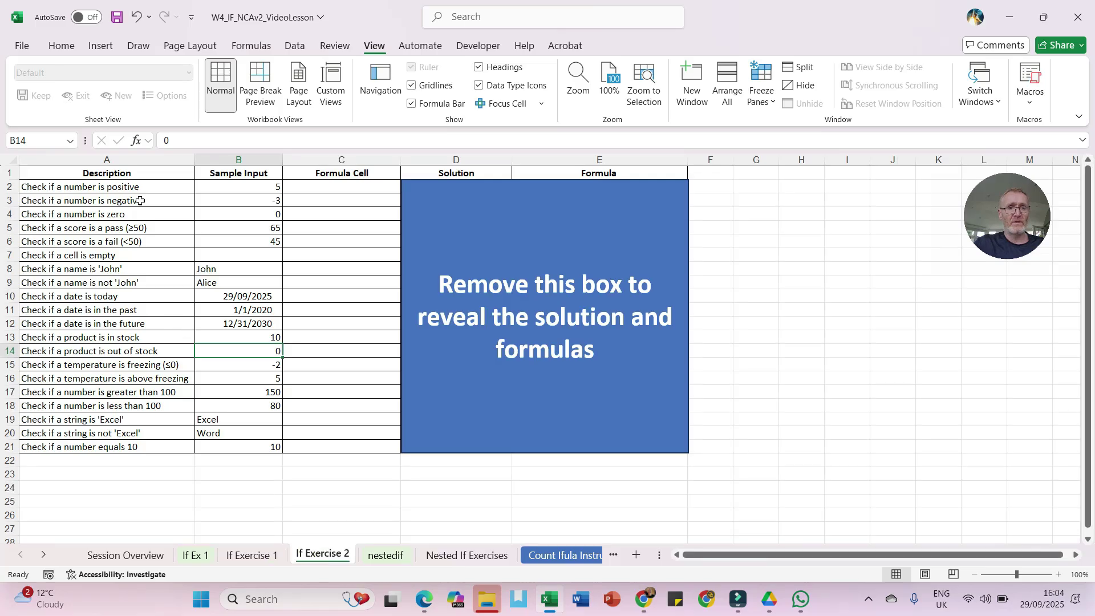
click(379, 557)
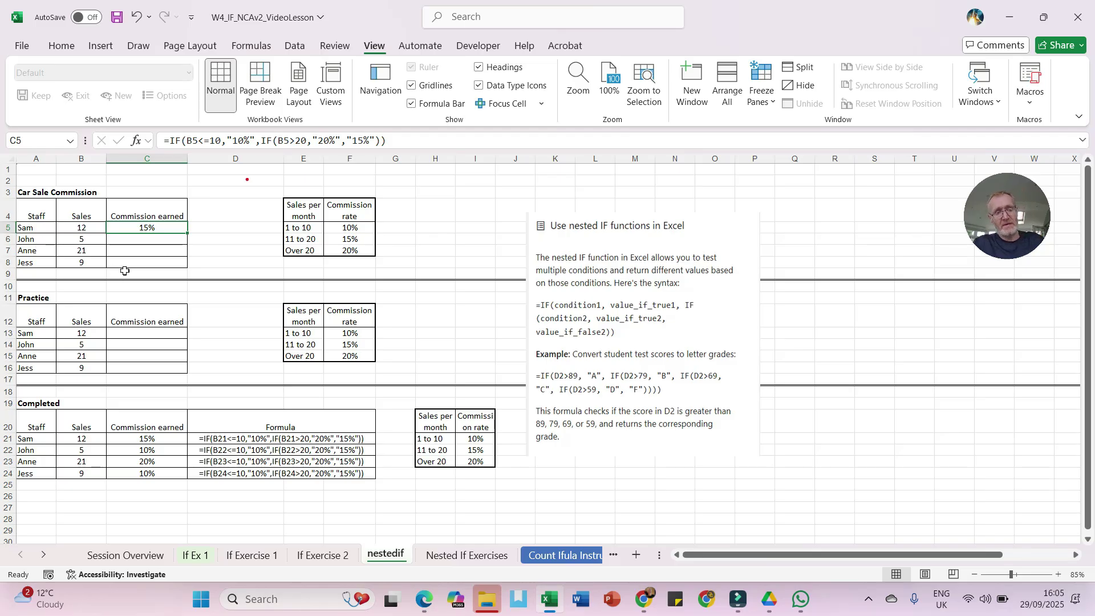
ctrl+scroll(124, 271, up, 1)
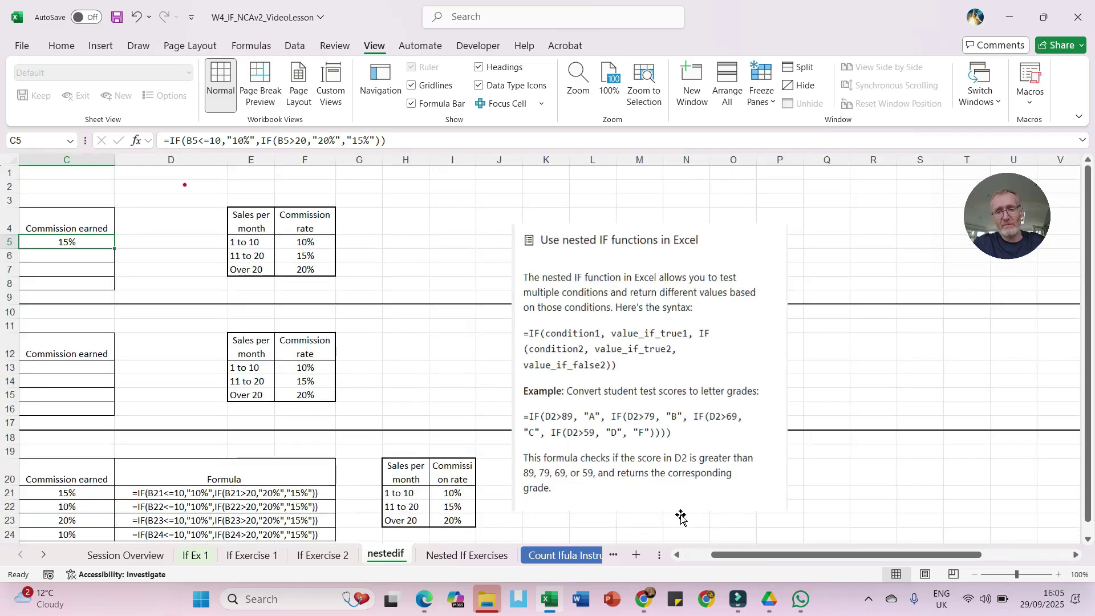
drag(830, 558, 799, 558)
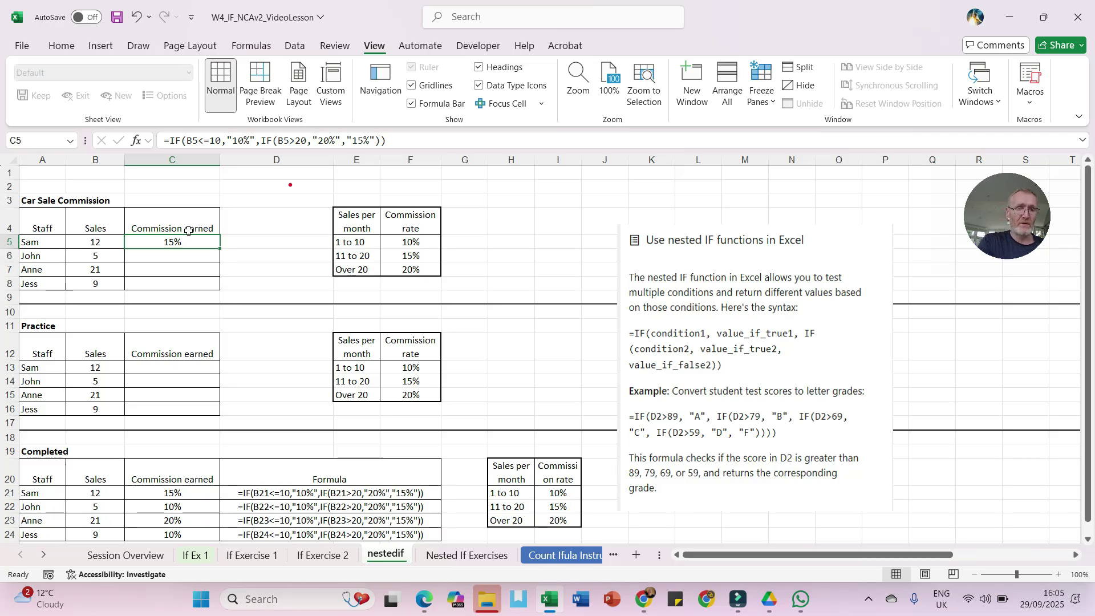
key(XF86MonBrightnessUp)
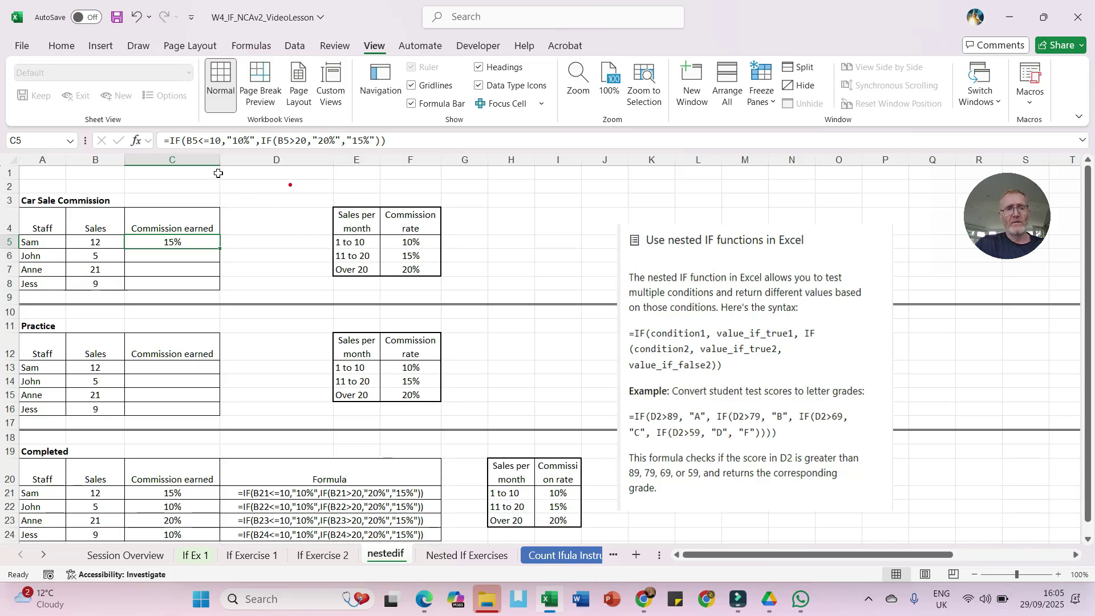
Examine the nested IF formula in cell C5, including its second IF and value arguments, and leave it as it is.
click(167, 142)
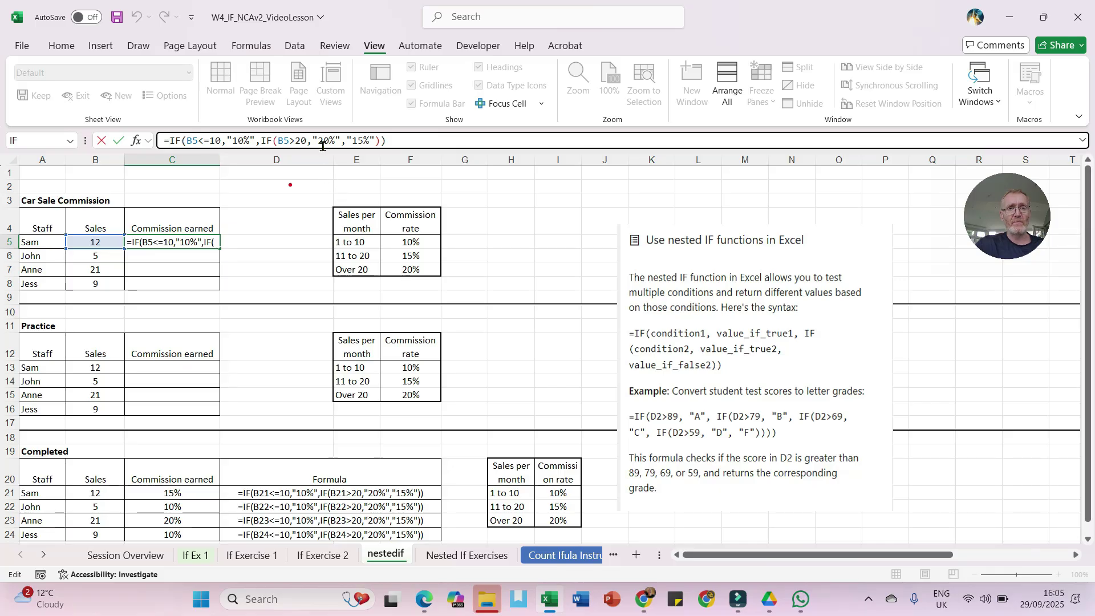
click(286, 142)
click(321, 141)
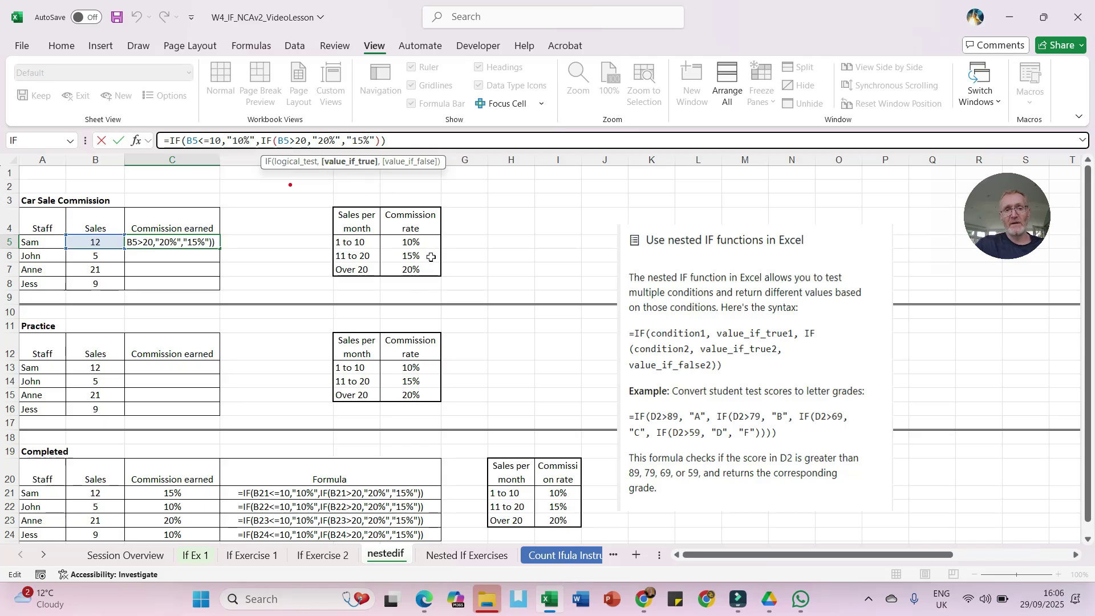
click(118, 141)
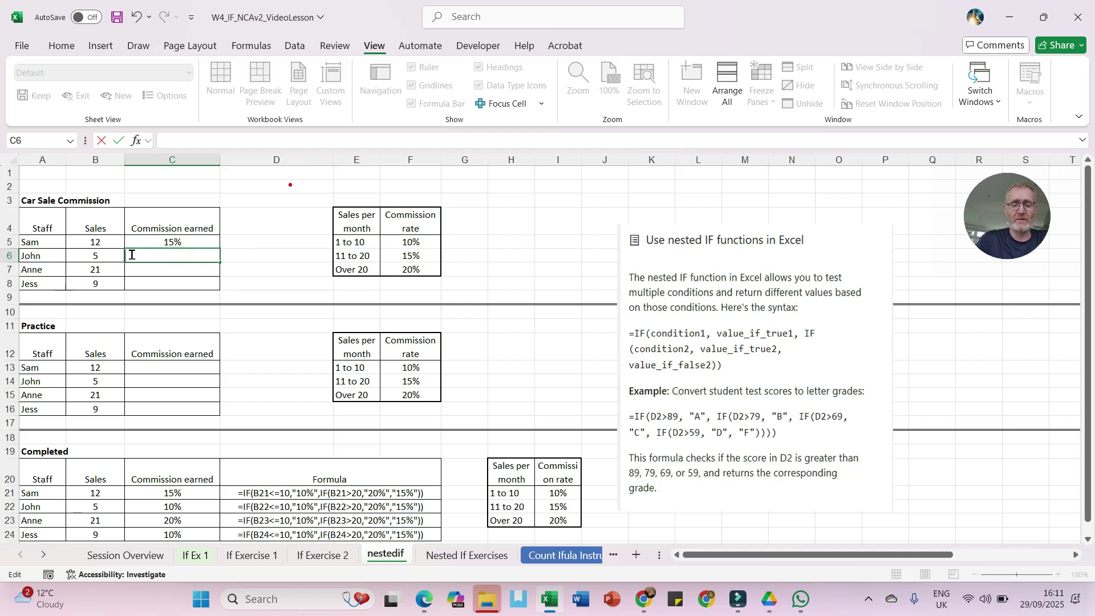
Begin the commission formula in cell C6 with an IF that tests B6<=10 and returns "10%" when true.
text(f()
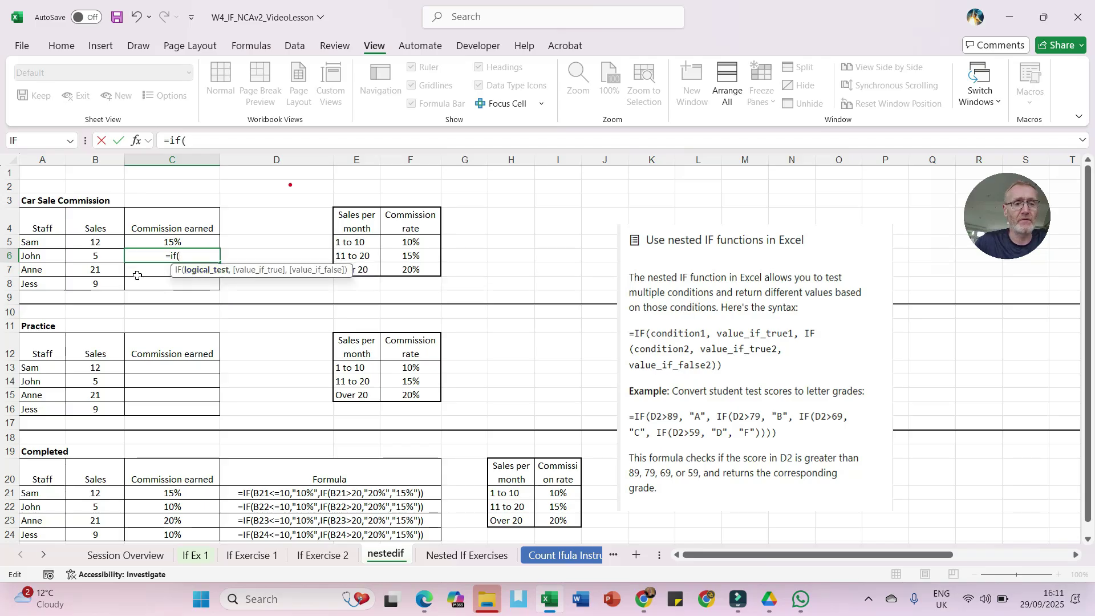
click(84, 256)
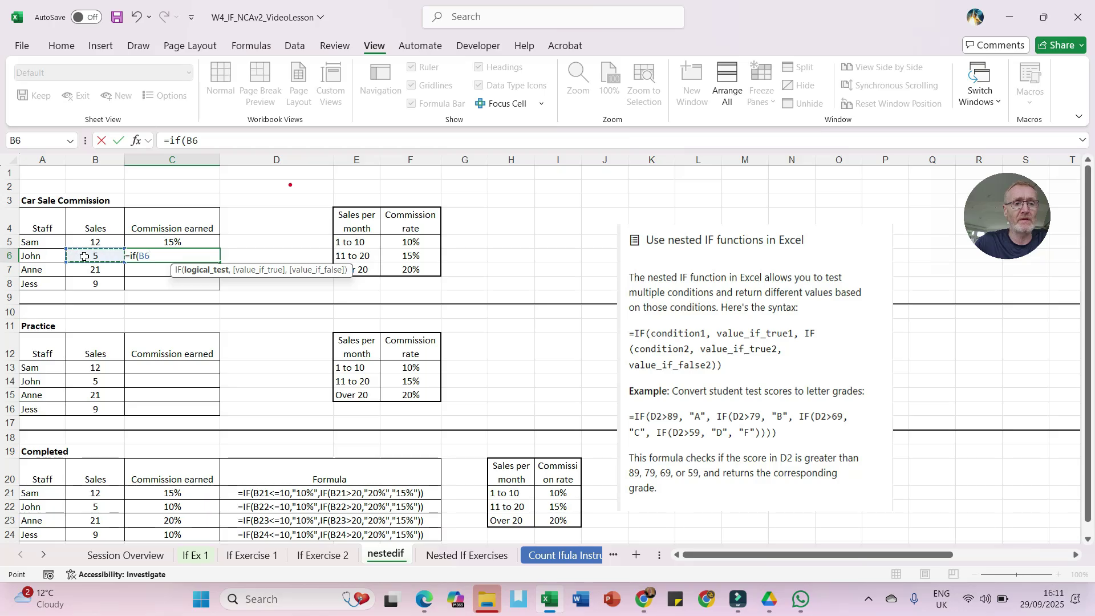
text(<)
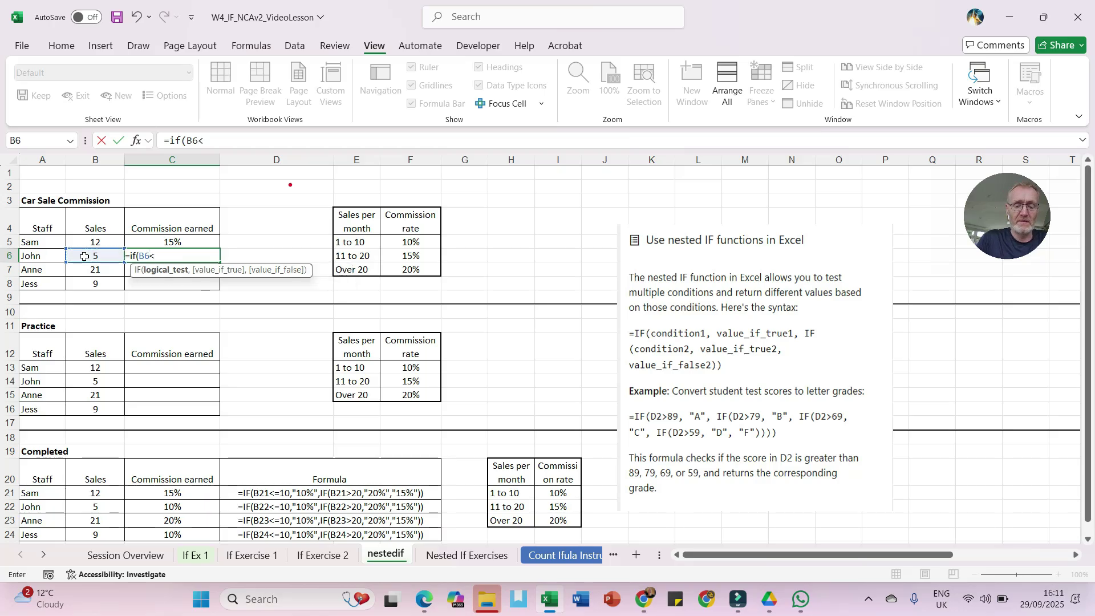
text(=)
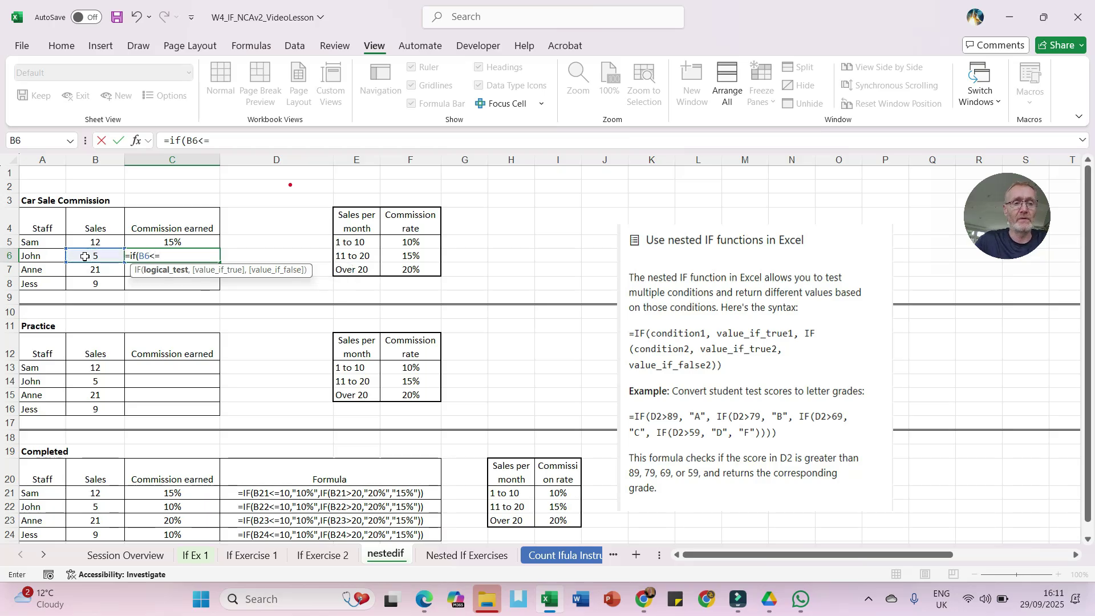
text(10,)
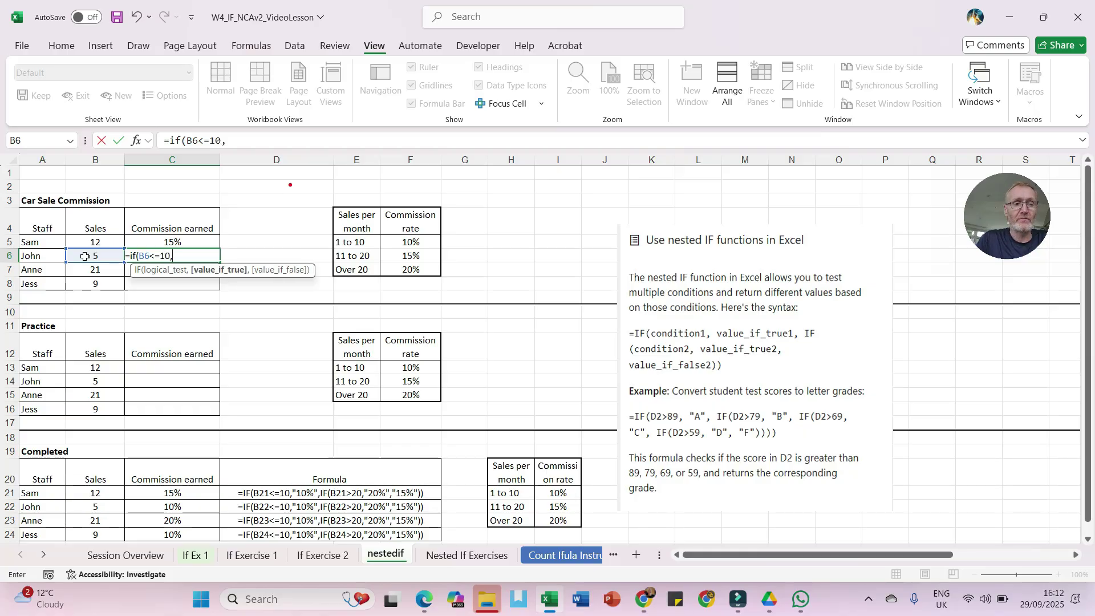
text("10%)
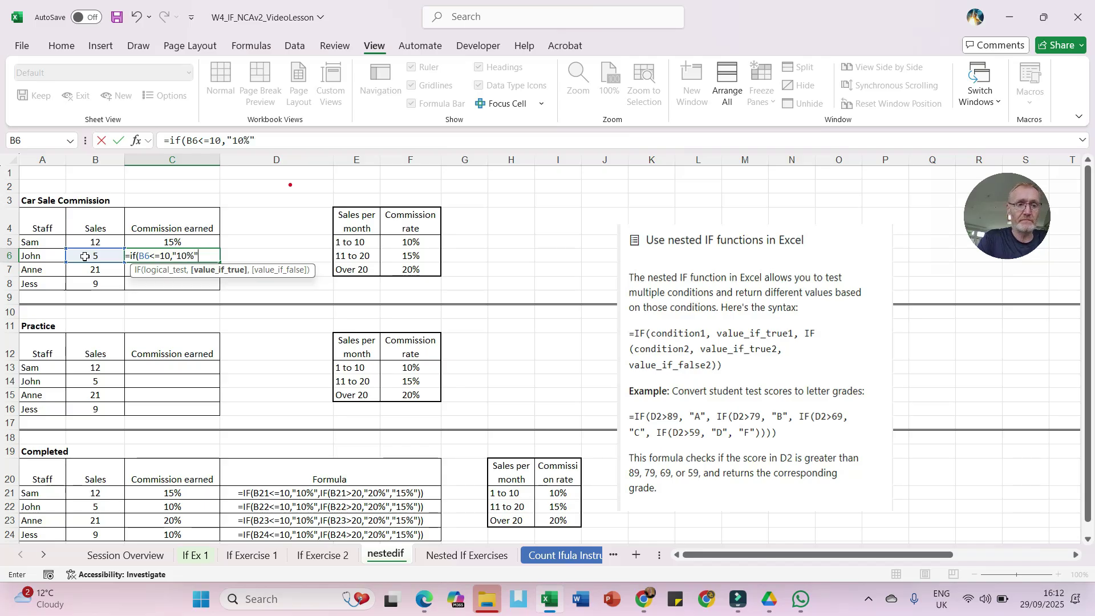
text(",)
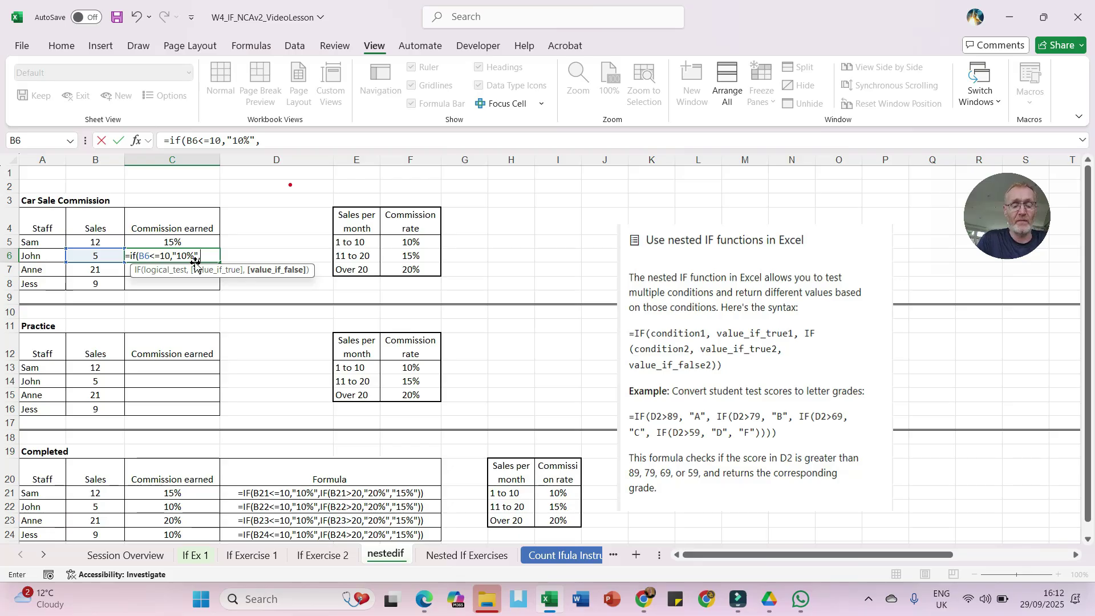
Nest a second IF as the value if false, testing B6>20 and returning "20%" when true.
text(if)
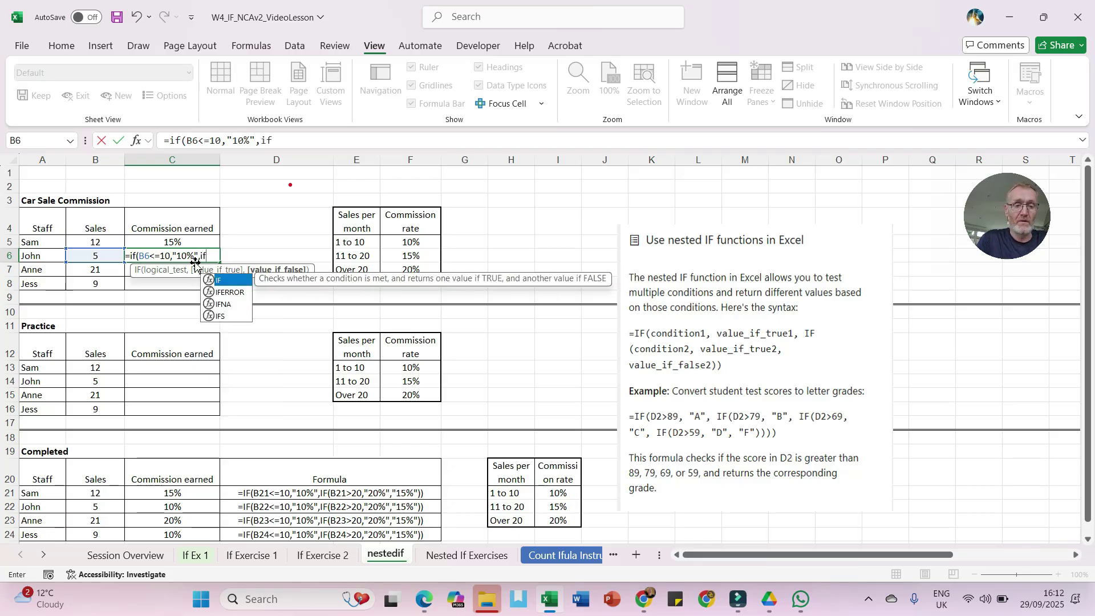
text(()
click(86, 255)
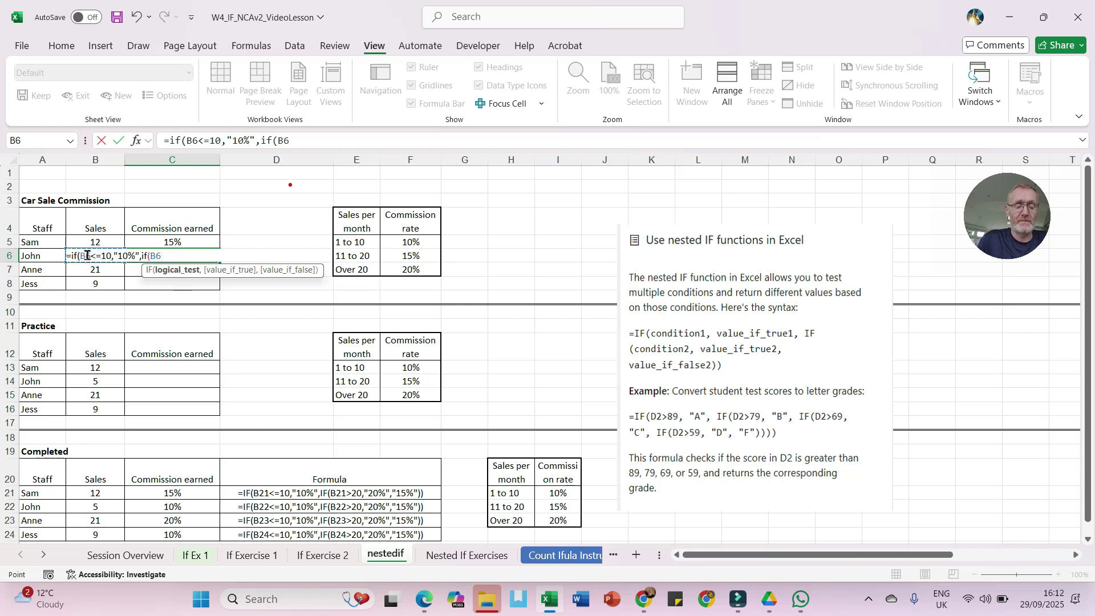
text(>20,)
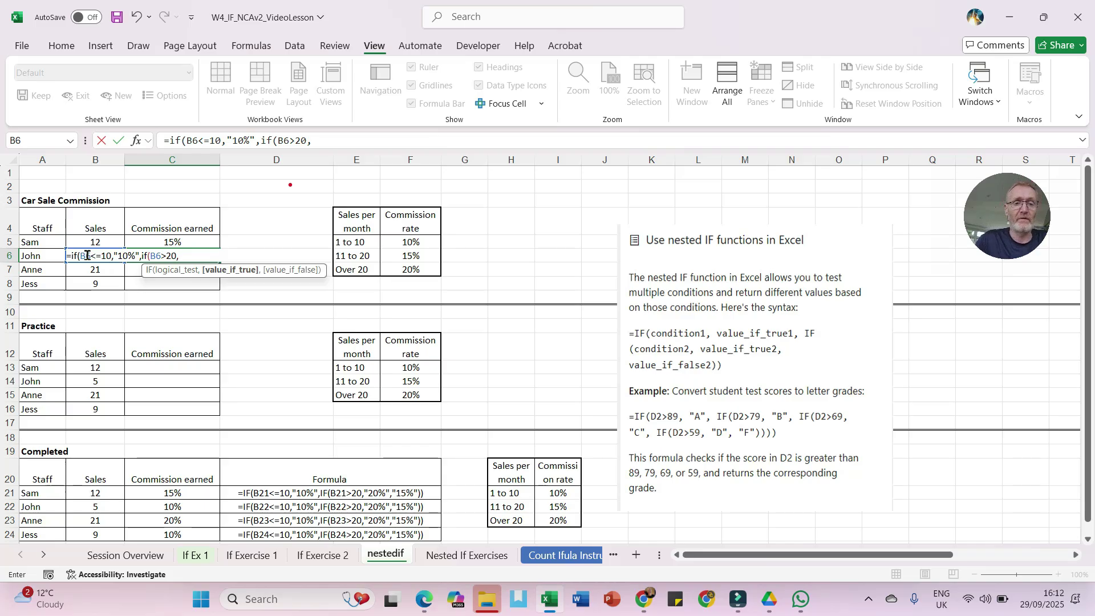
text("20)
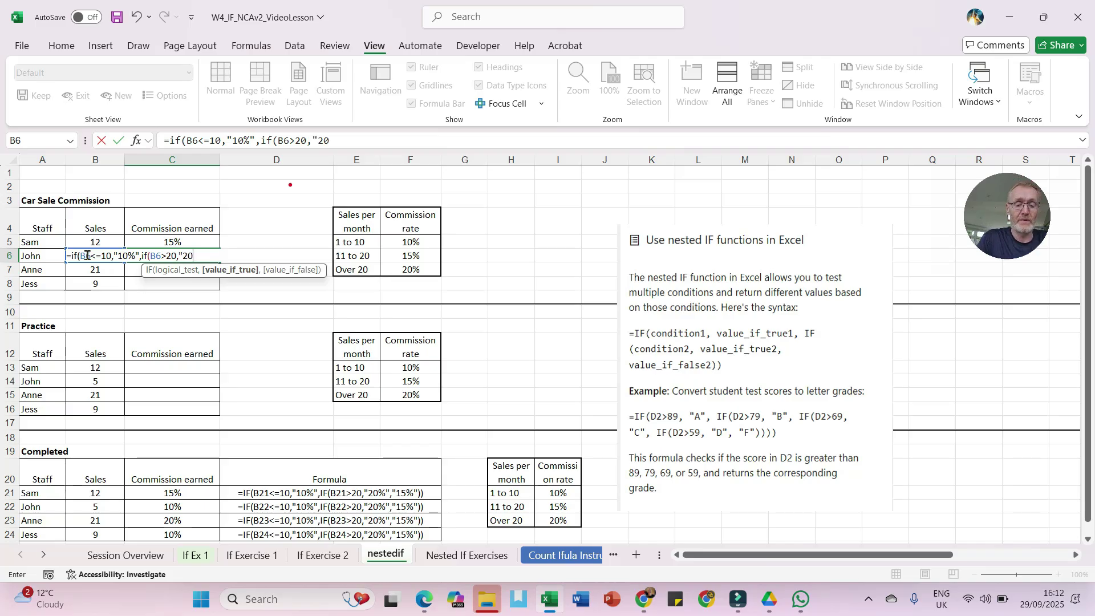
text(%")
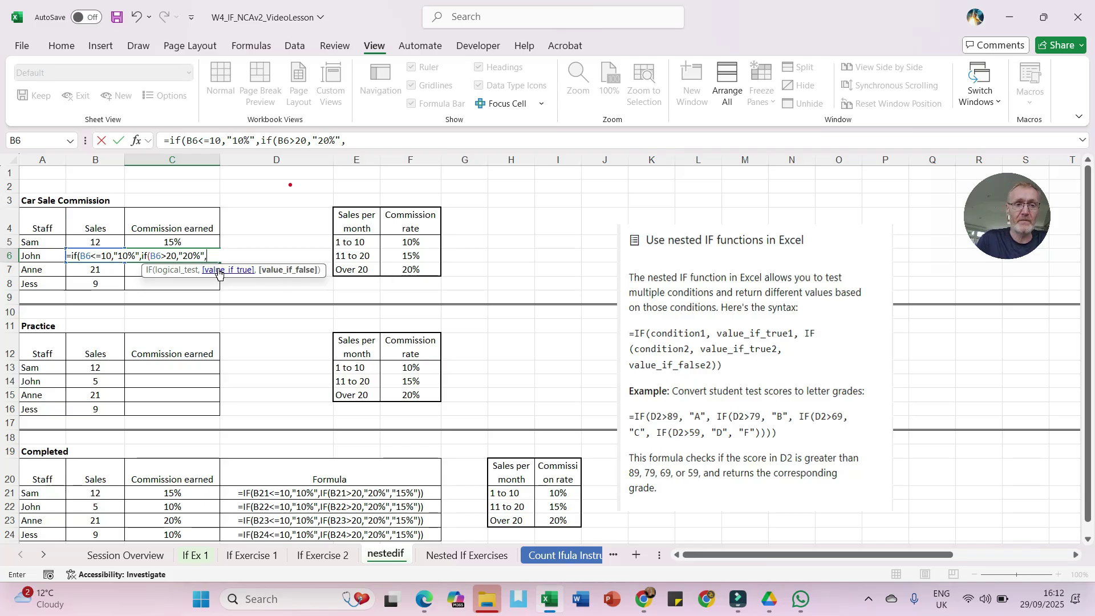
text(,)
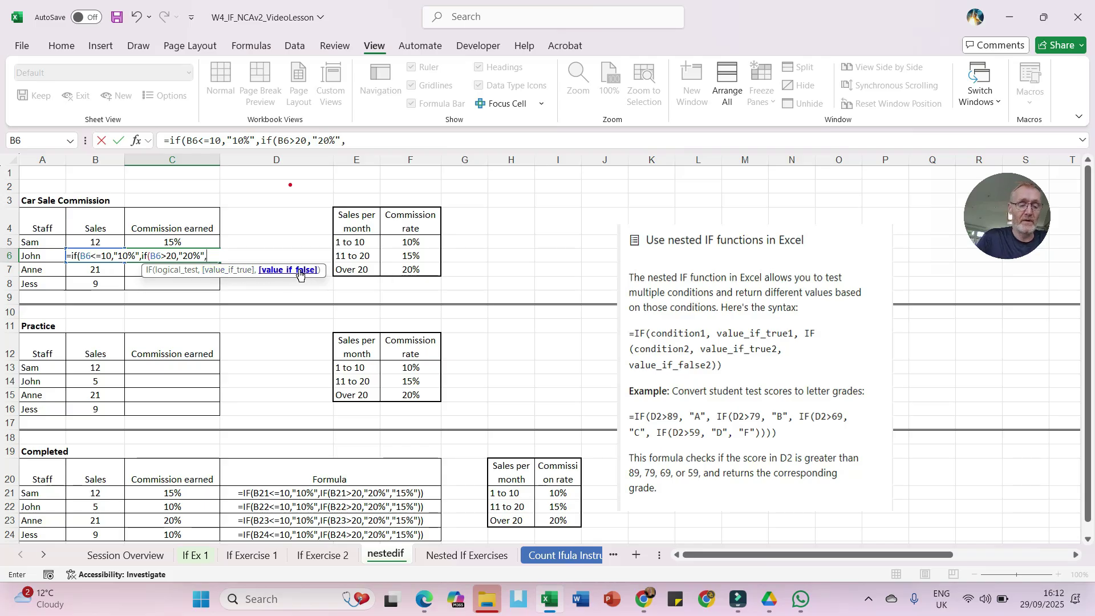
Complete the nested IF with "15%" as its final value, and fill the C6 formula down to C8.
text("15%)
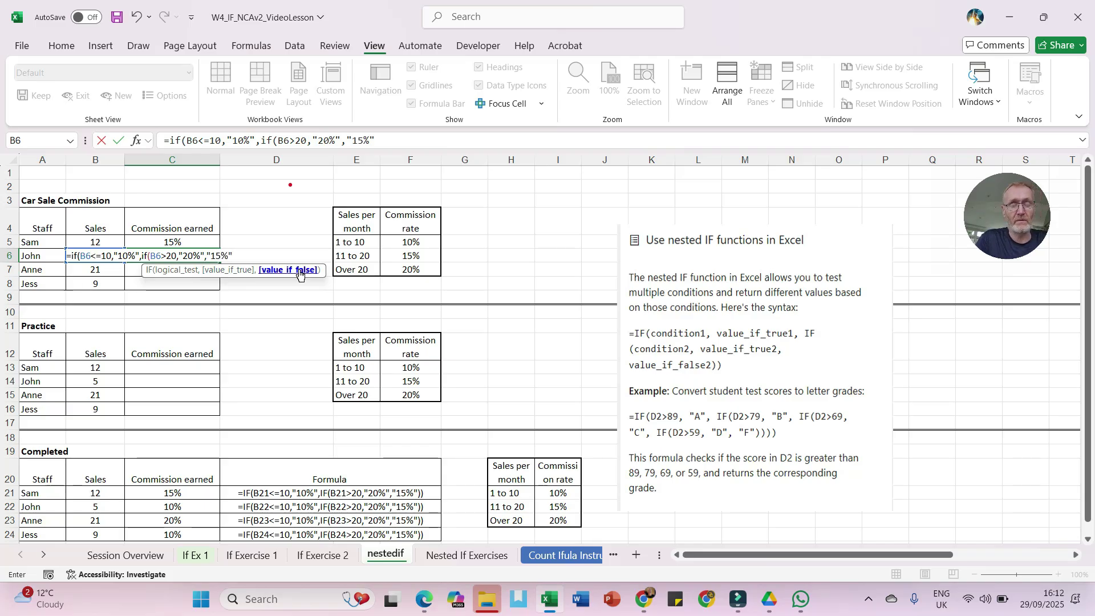
text("))
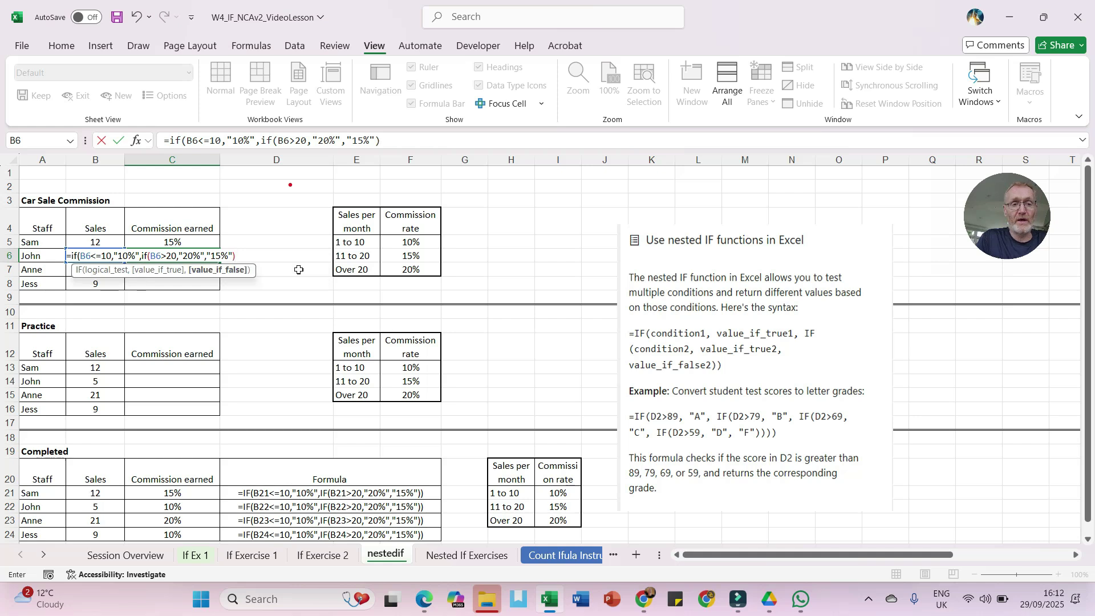
text())
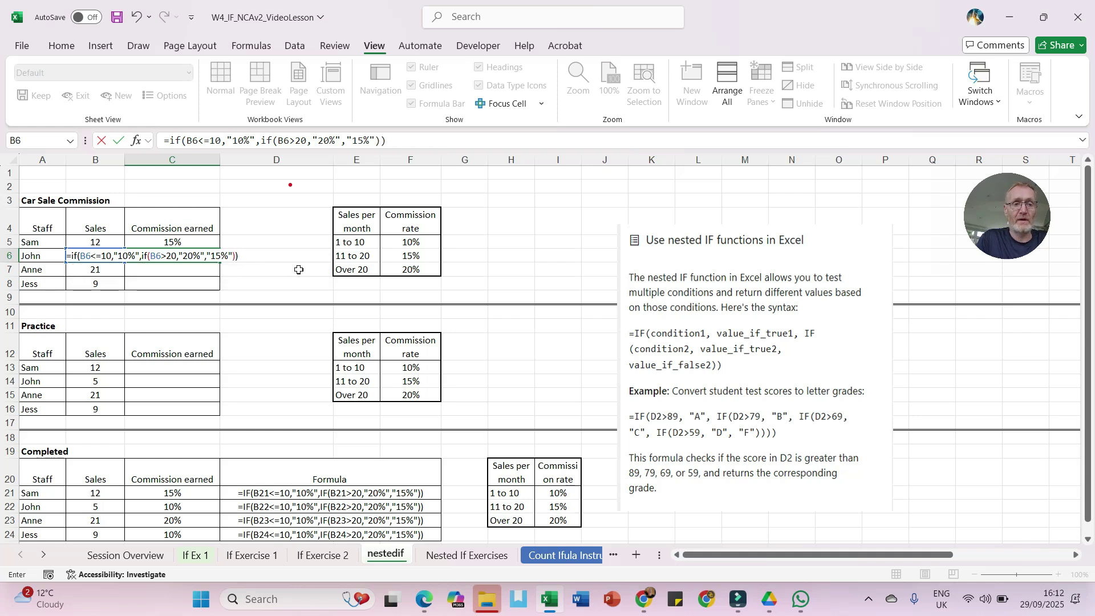
key(Return)
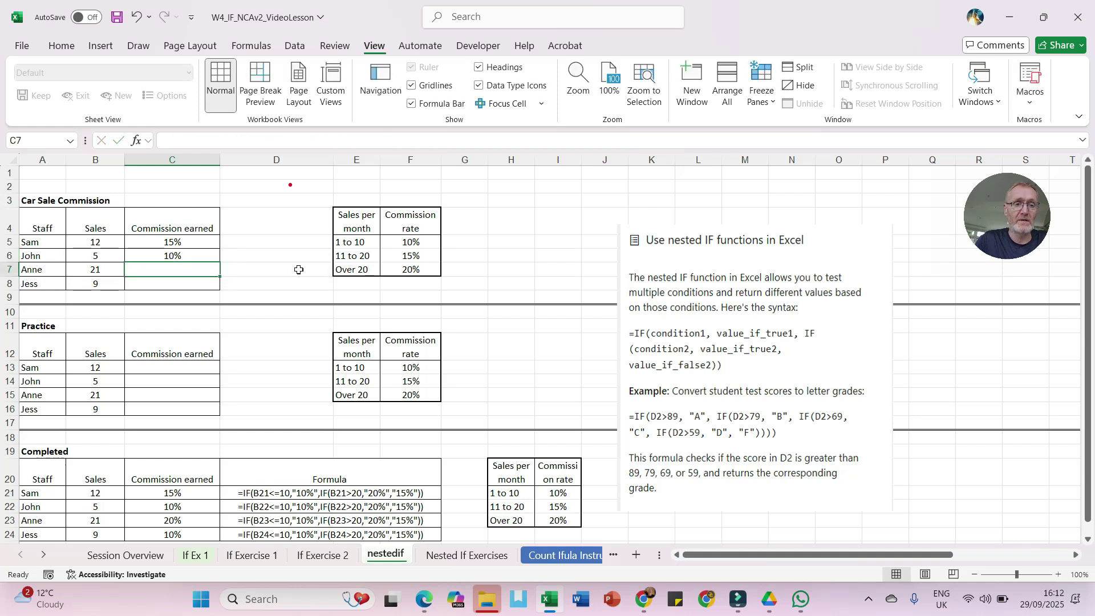
click(174, 252)
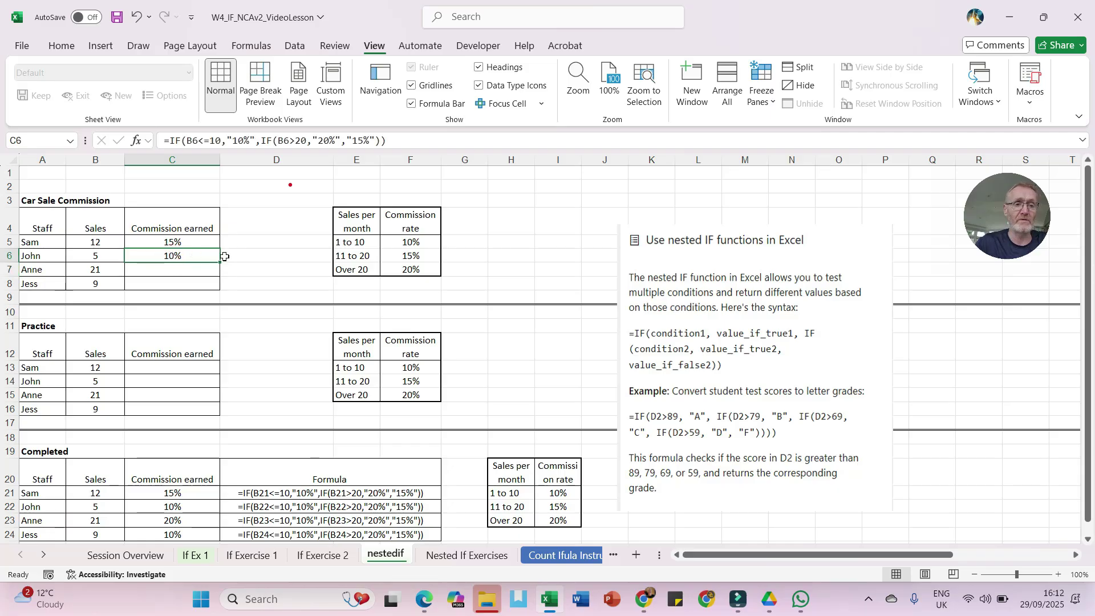
drag(219, 261, 219, 285)
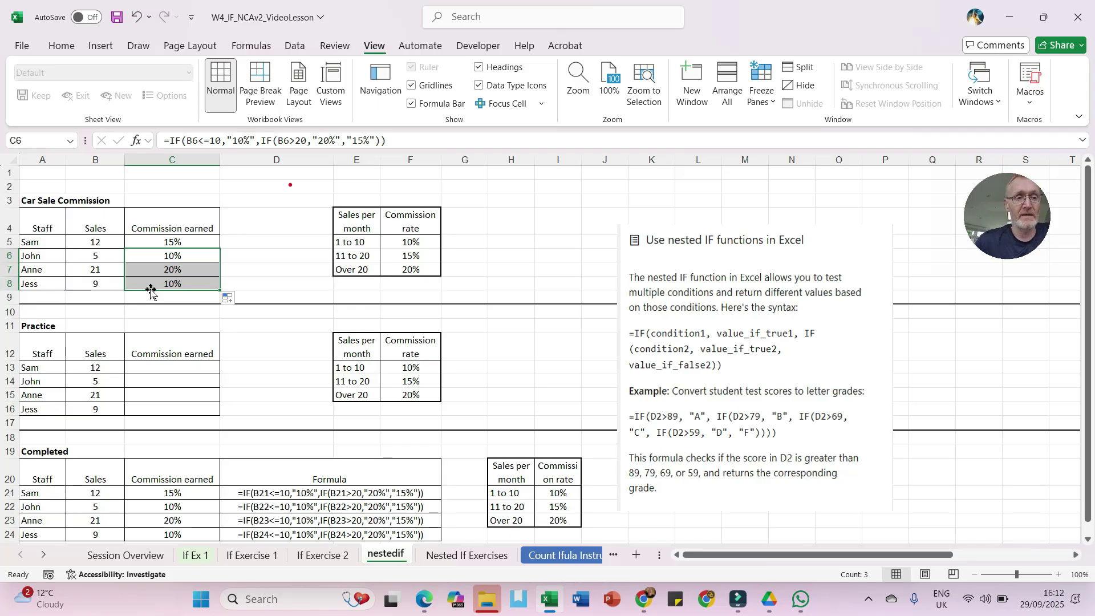
Try a sales figure of 25 in cell B6, and discard the entry.
click(86, 258)
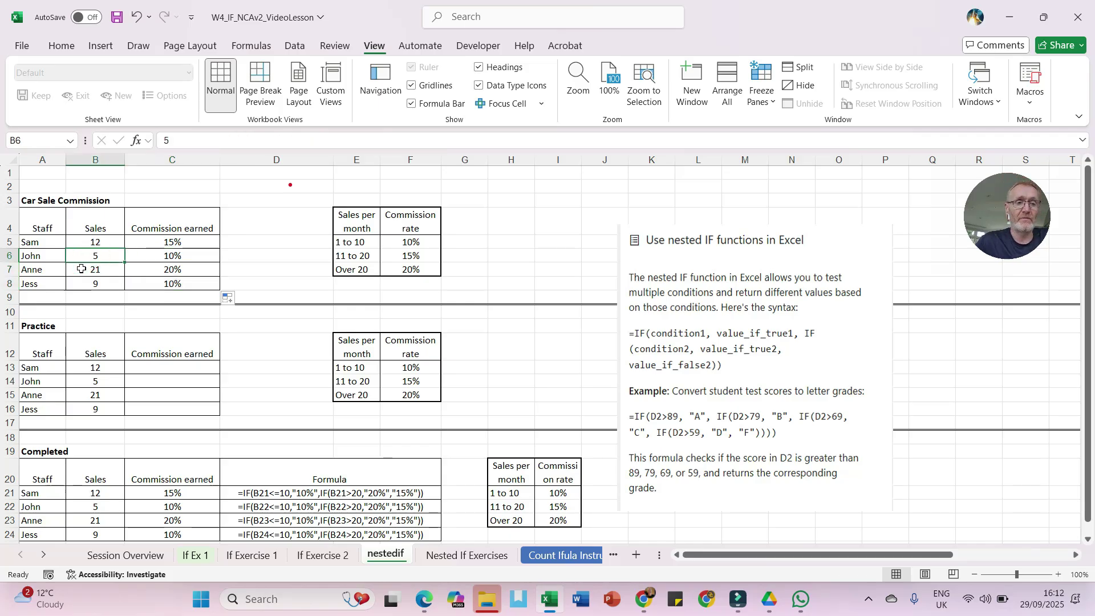
text(25)
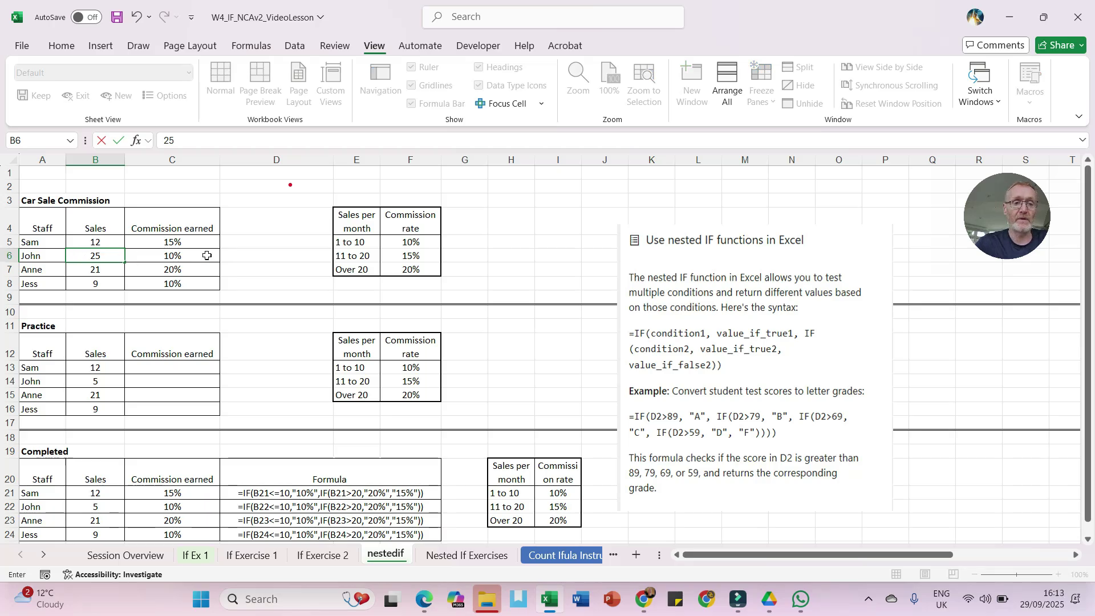
key(Escape)
click(206, 256)
key(Return)
Switch to the Nested If Exercises sheet and move the blue cover box down to just below row 2.
scroll(291, 303, down, 1)
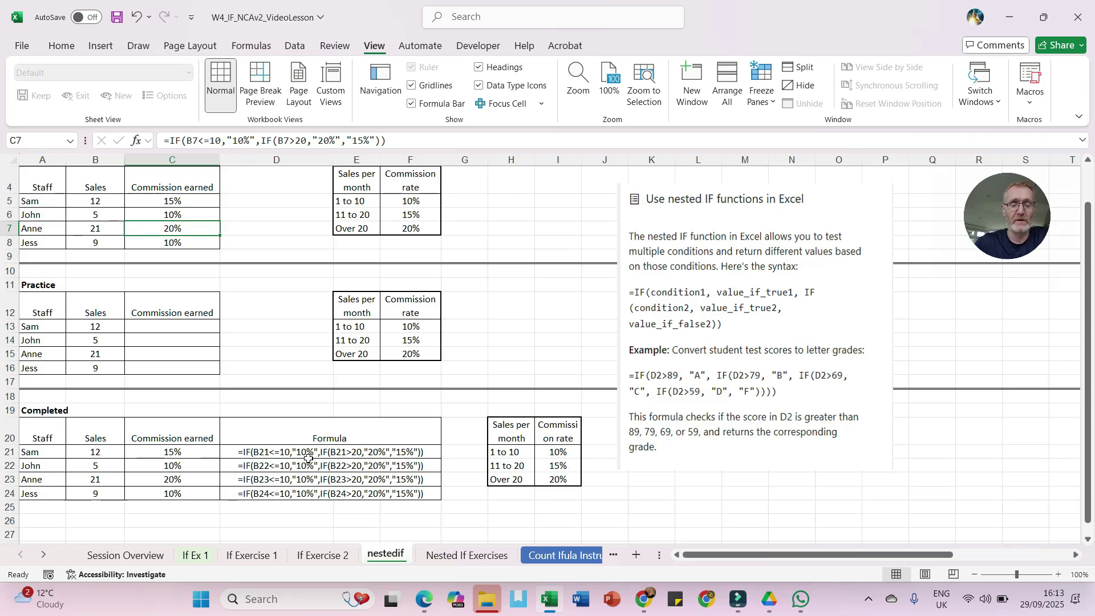
click(457, 556)
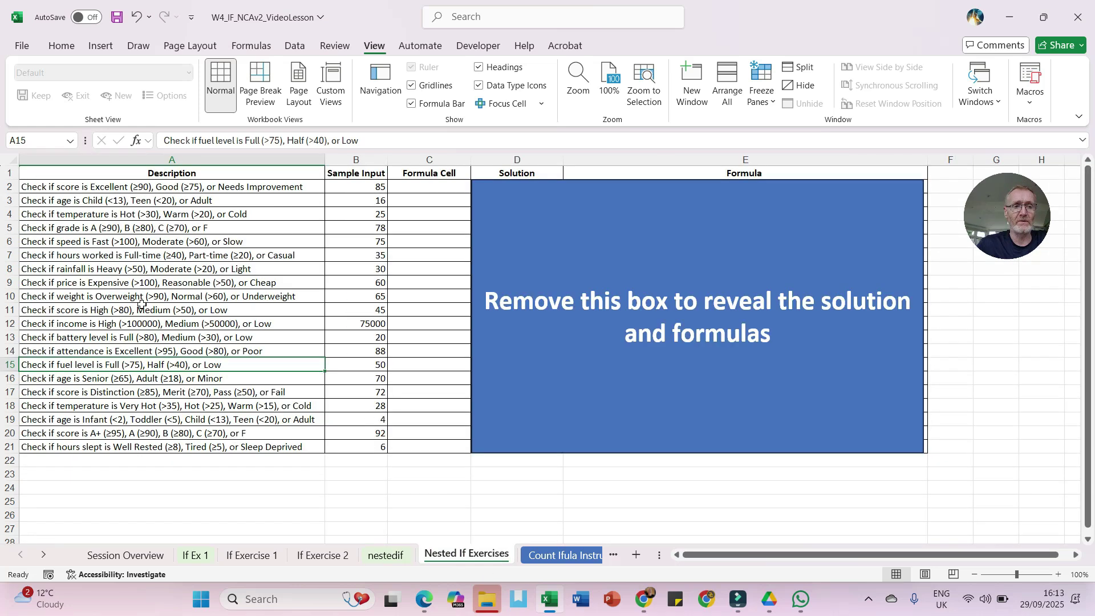
drag(523, 216, 527, 234)
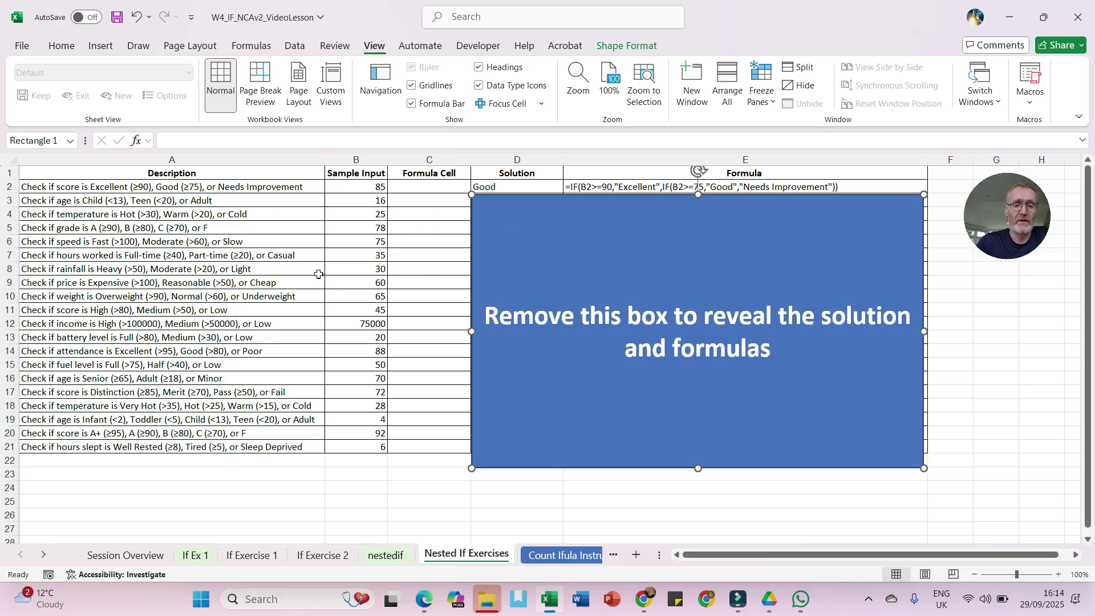
Read the tasks on the Count Ifula Instructions sheet, and look over the table on the Count Ifula sheet.
click(44, 556)
click(44, 556)
click(44, 556)
click(44, 556)
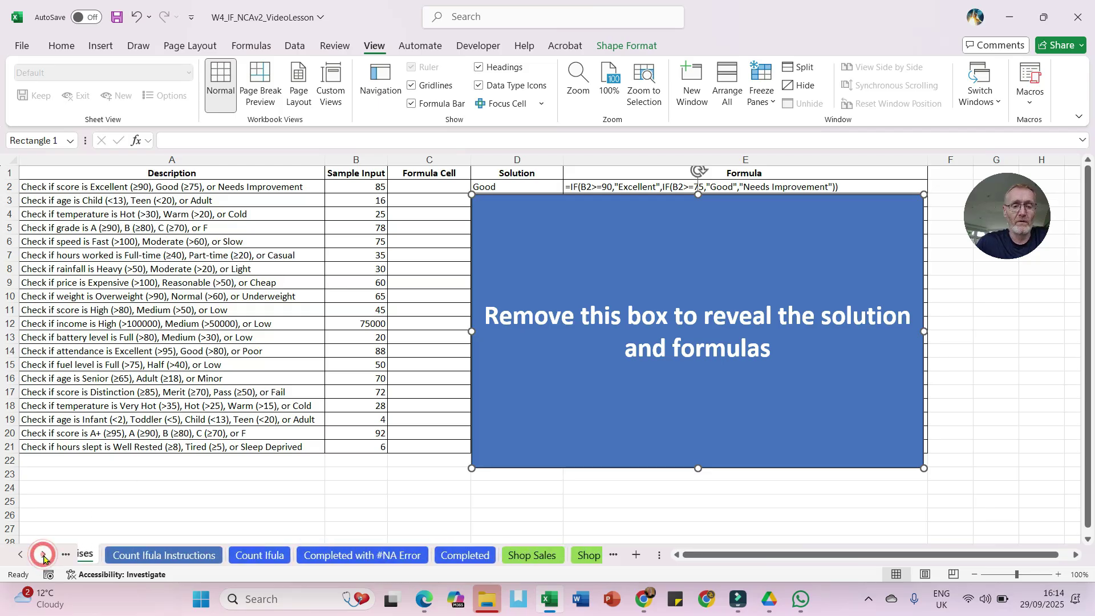
click(44, 556)
click(153, 554)
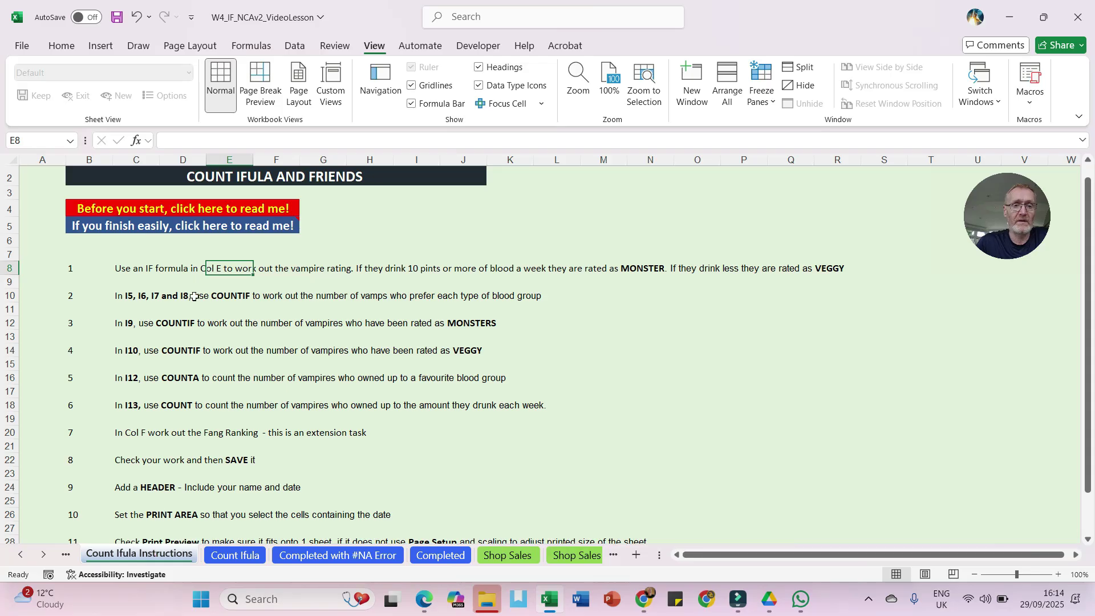
click(349, 211)
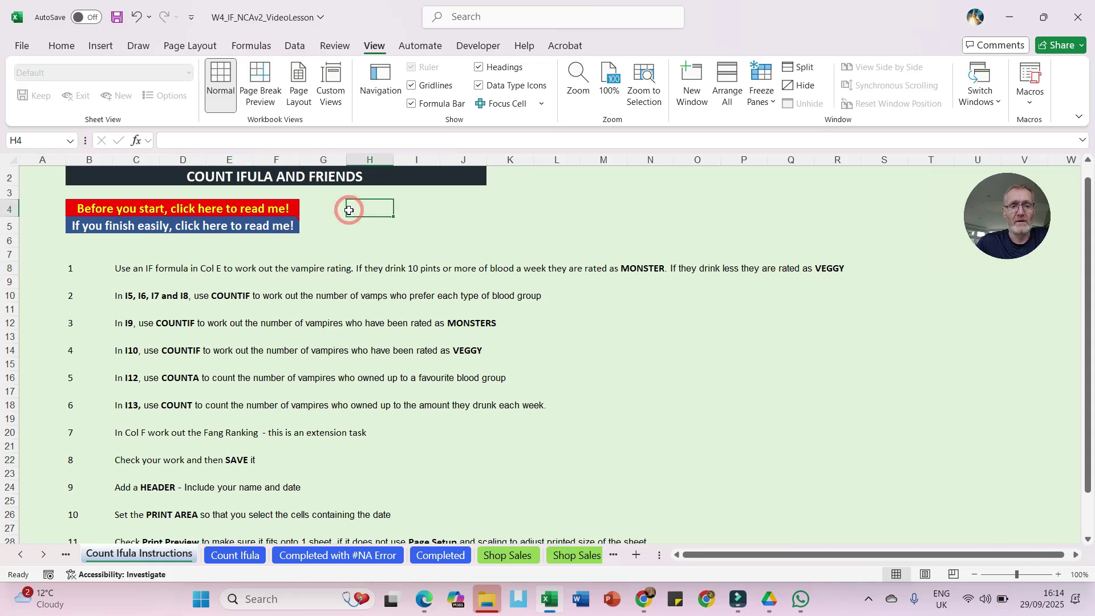
click(240, 554)
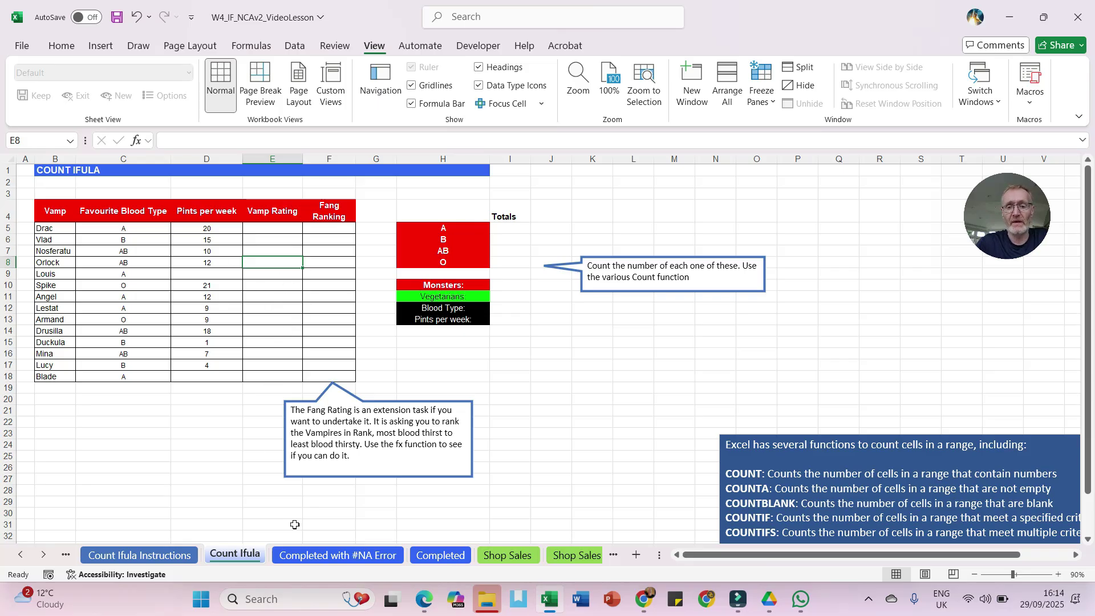
click(155, 556)
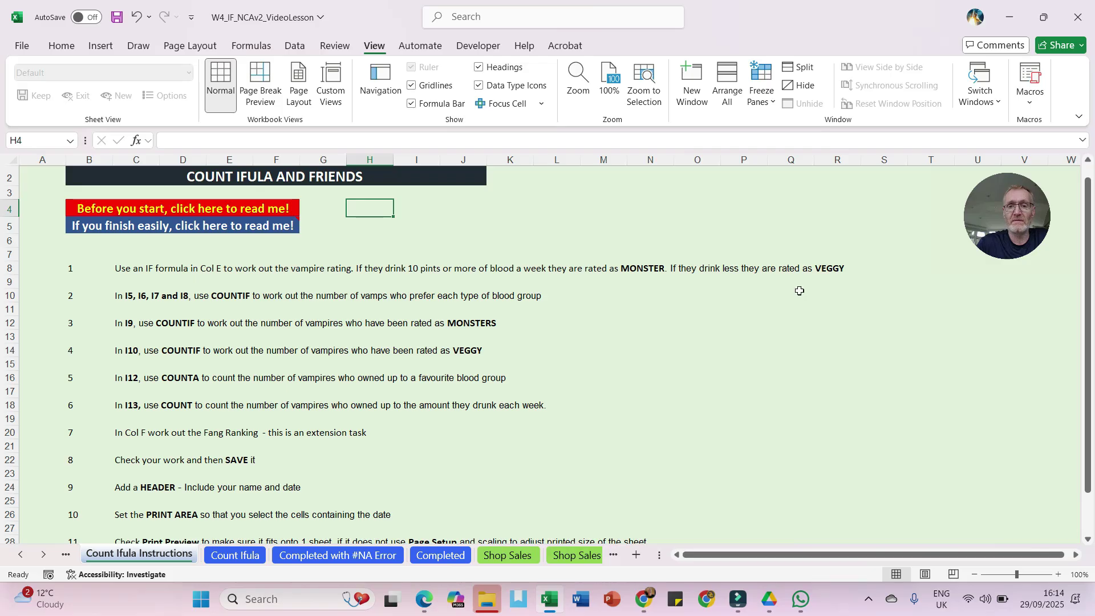
Start an IF function in cell E5 of the Count Ifula sheet with the logical test D5>=10.
click(216, 561)
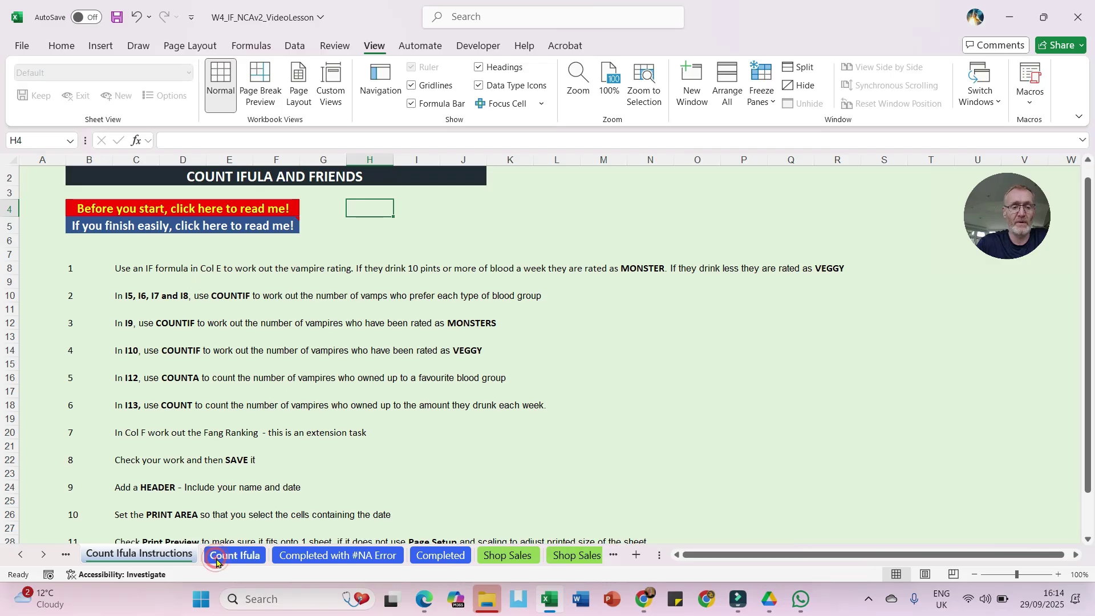
click(273, 228)
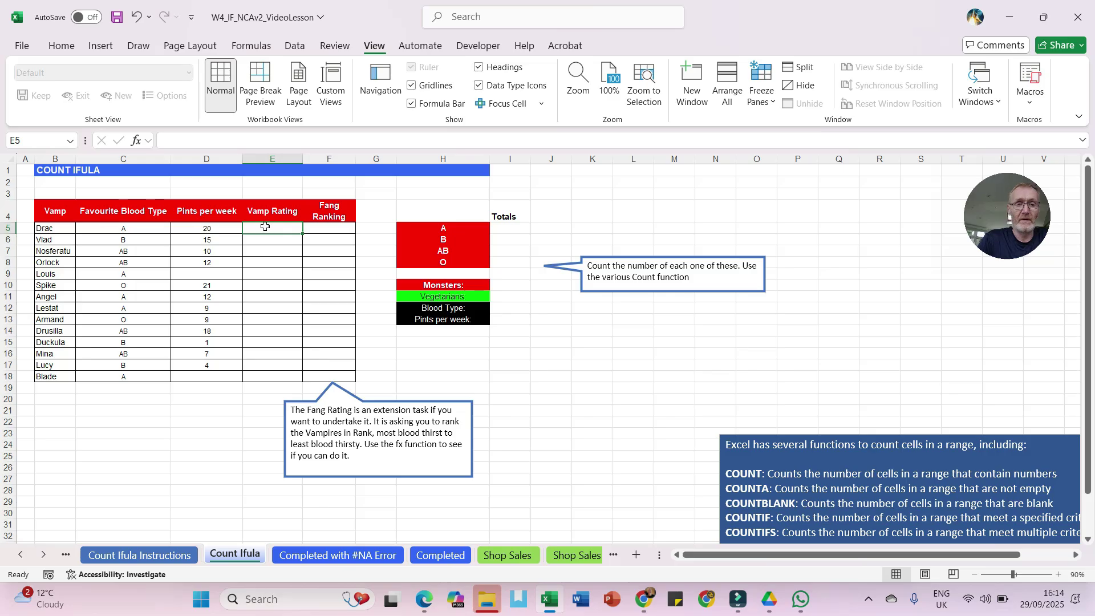
click(134, 140)
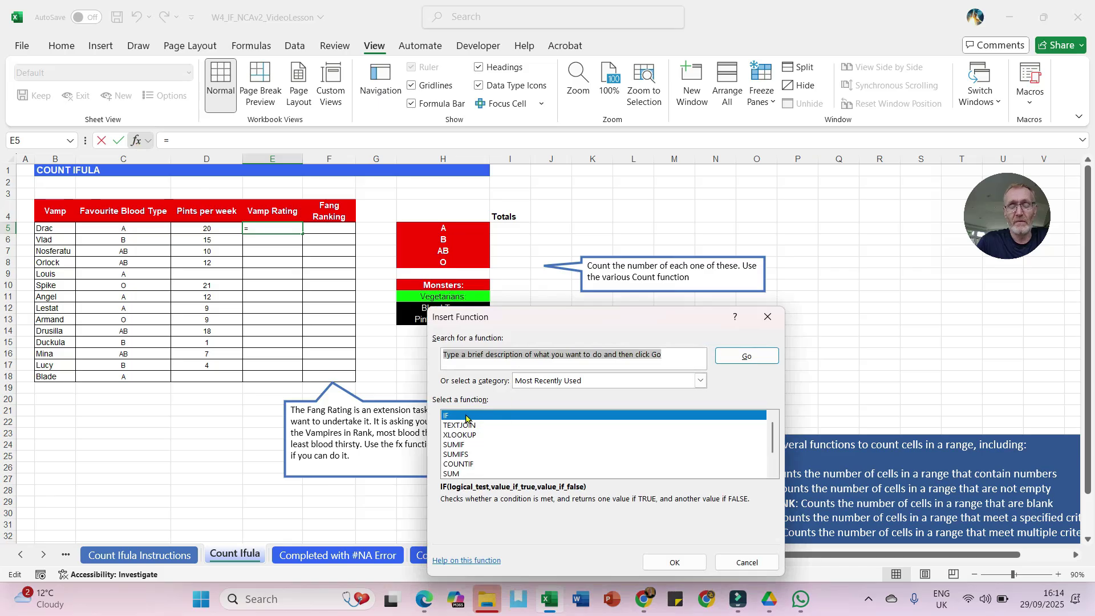
double_click(450, 418)
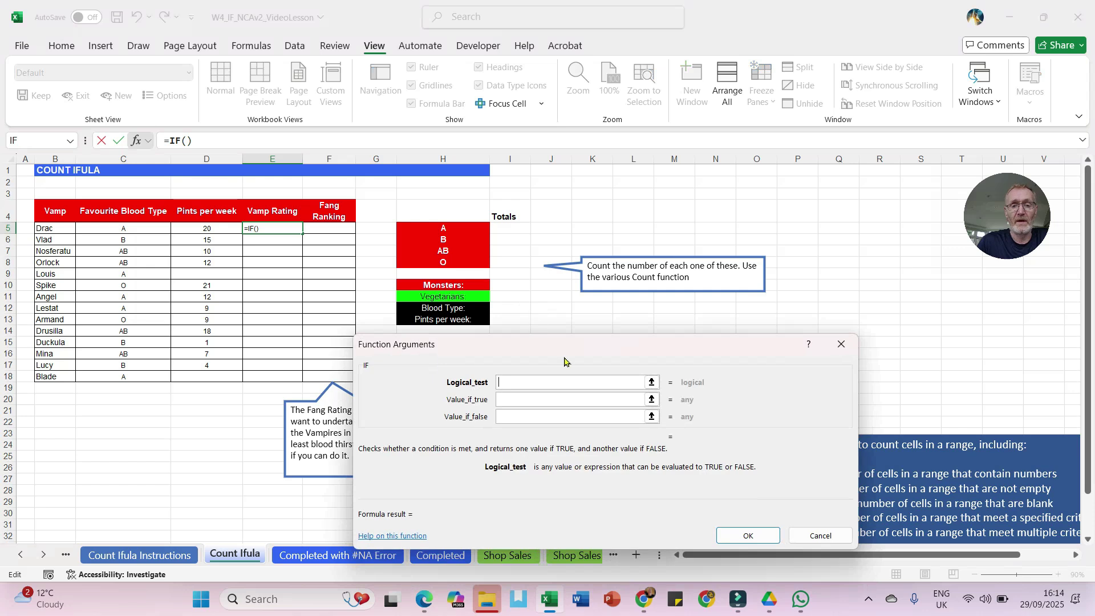
drag(568, 355, 689, 255)
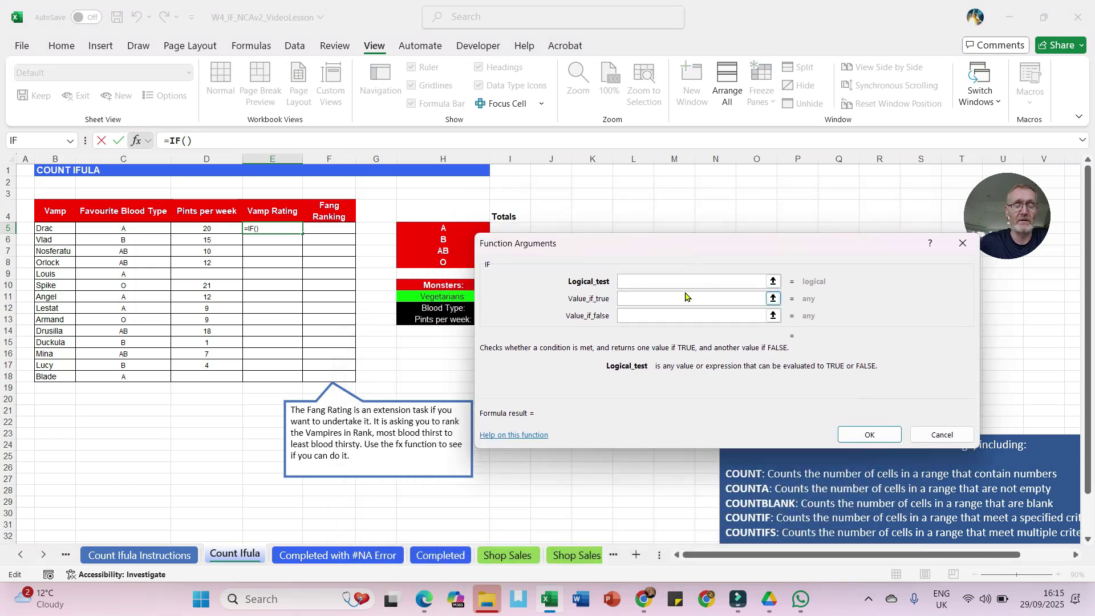
click(202, 229)
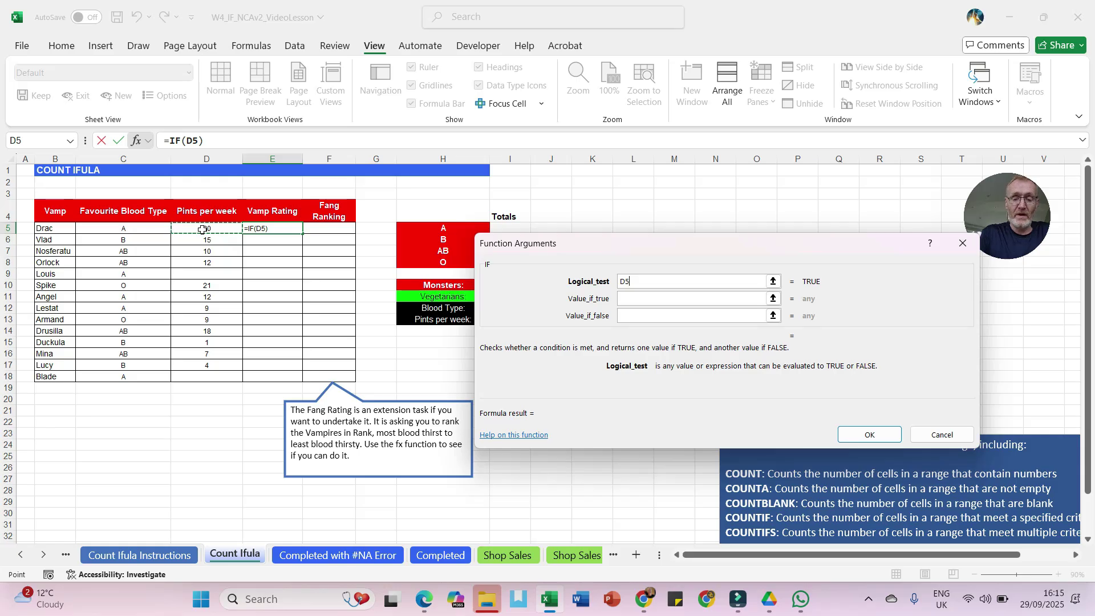
text(>=10)
Complete the IF with "Monsters" if true and "Veggy" if false, and fill the E5 formula down to E18.
click(628, 298)
text(Monsters)
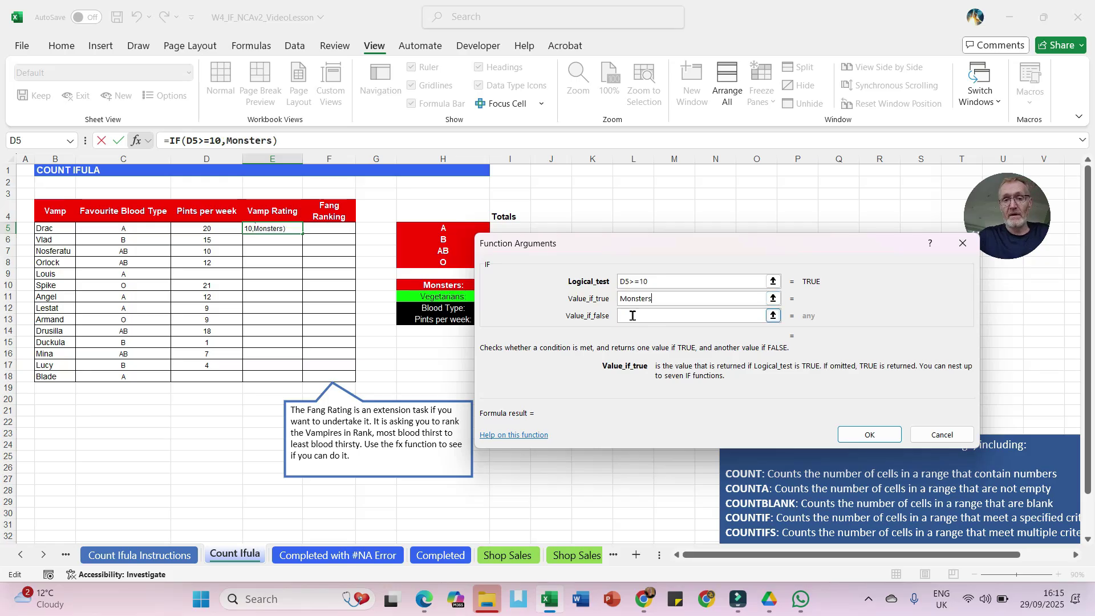
click(633, 316)
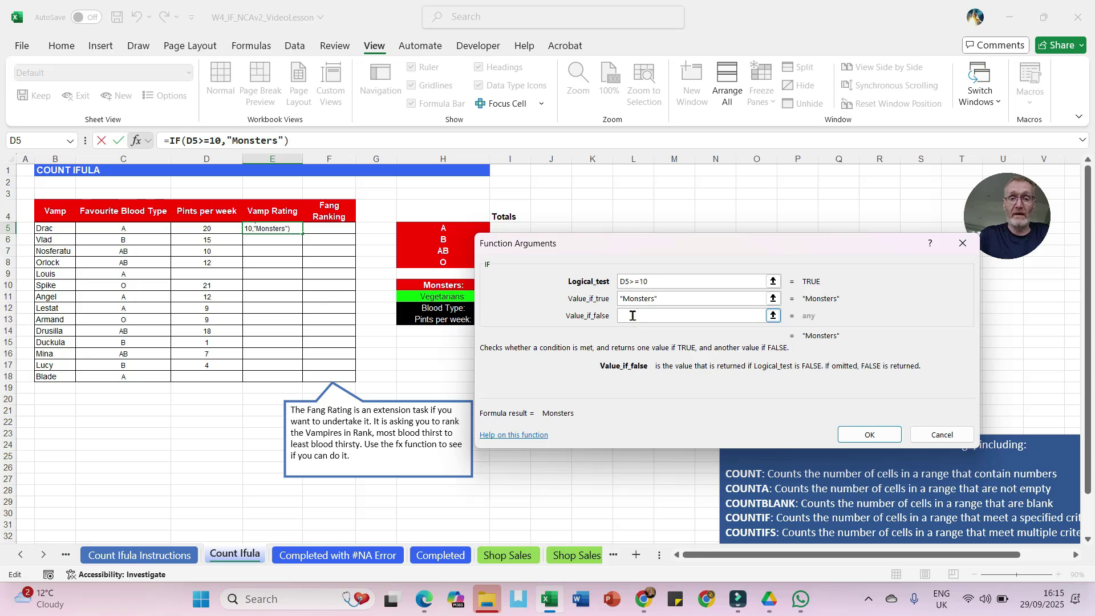
text(Vegg)
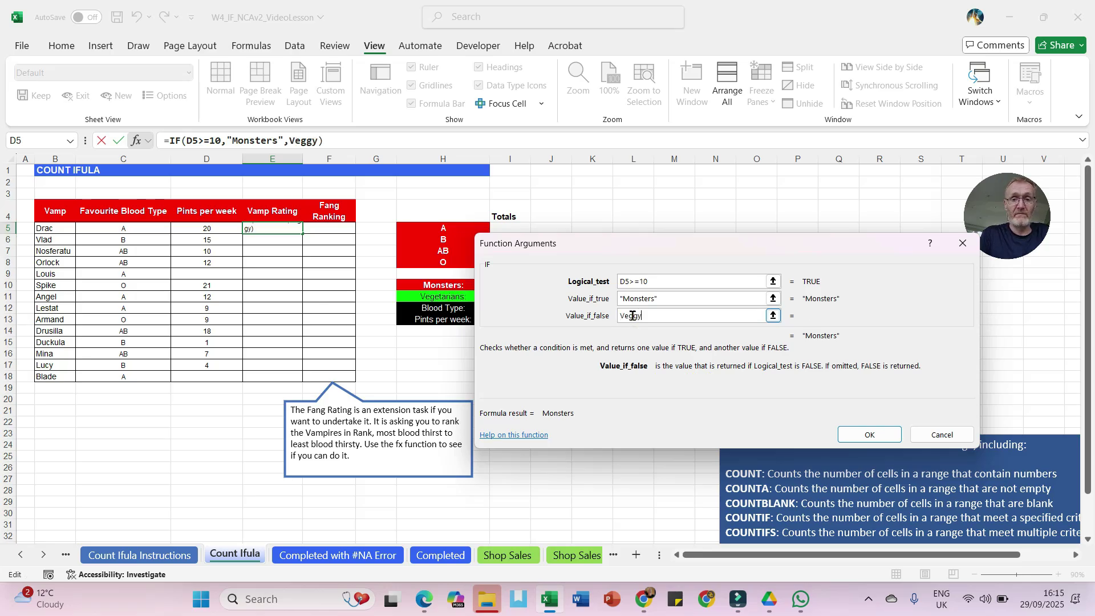
text(y)
click(878, 436)
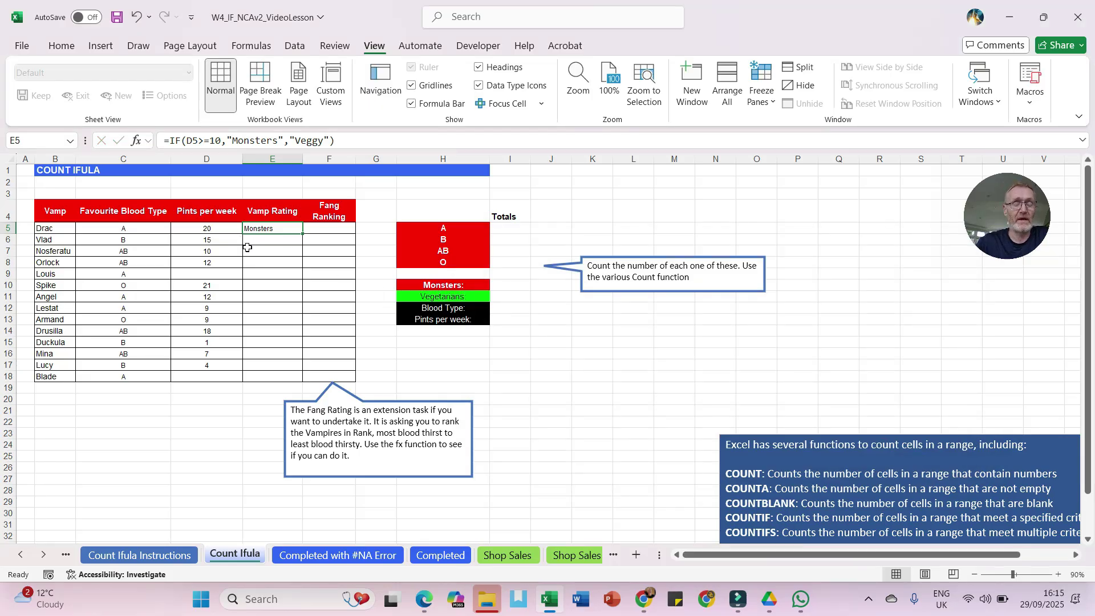
double_click(302, 231)
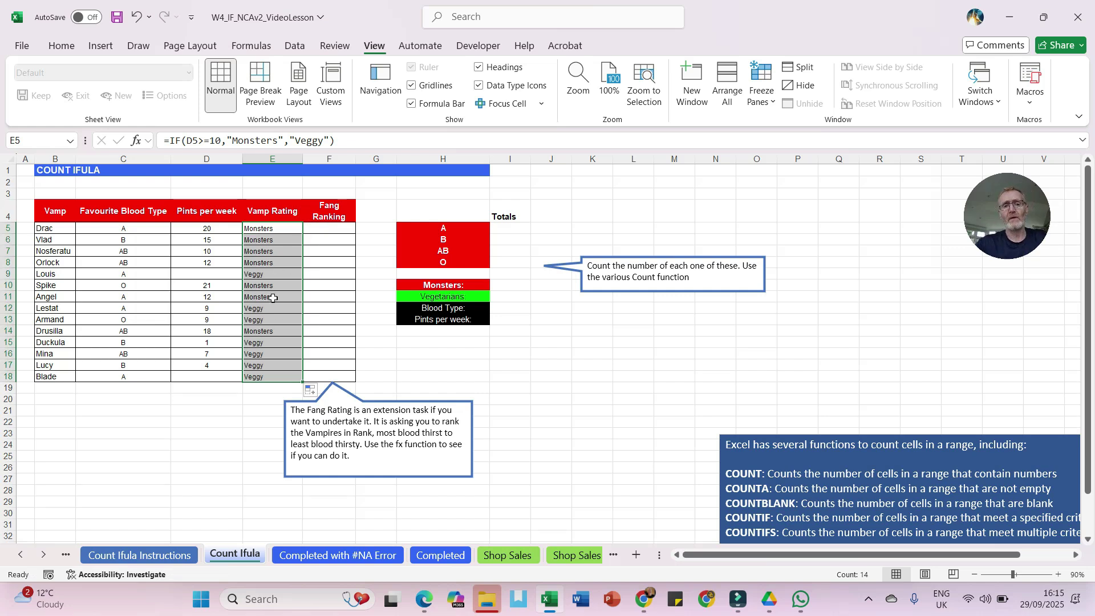
Move the blue text box explaining the count functions beside the Fang Rating note, starting around column J, row 19.
click(512, 231)
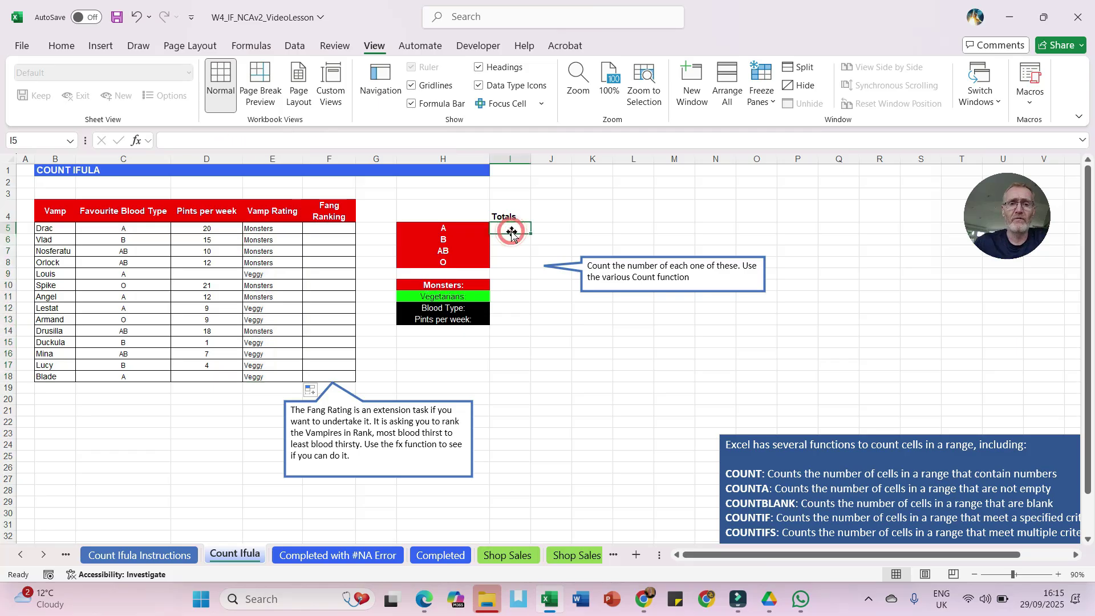
click(750, 453)
drag(750, 453, 577, 317)
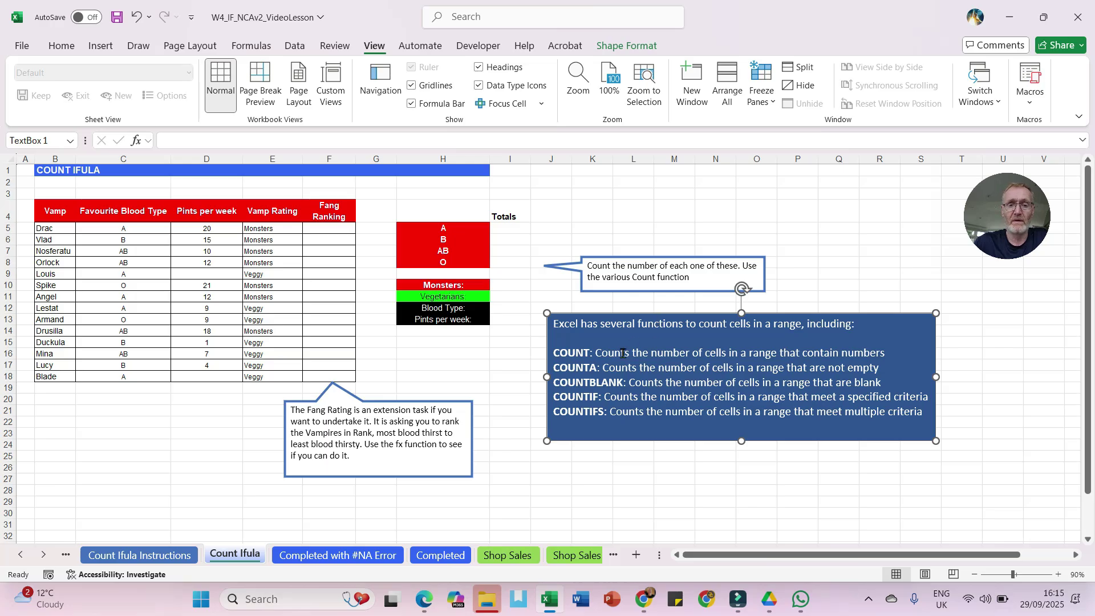
drag(568, 313, 562, 402)
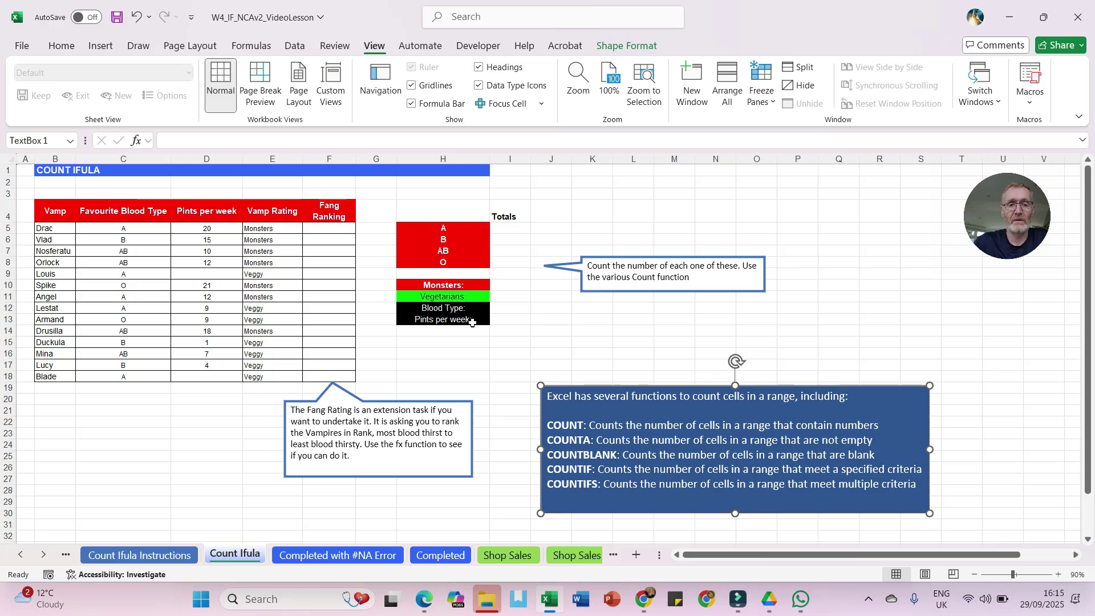
Search for the COUNTIF function and insert it in cell I5.
click(504, 230)
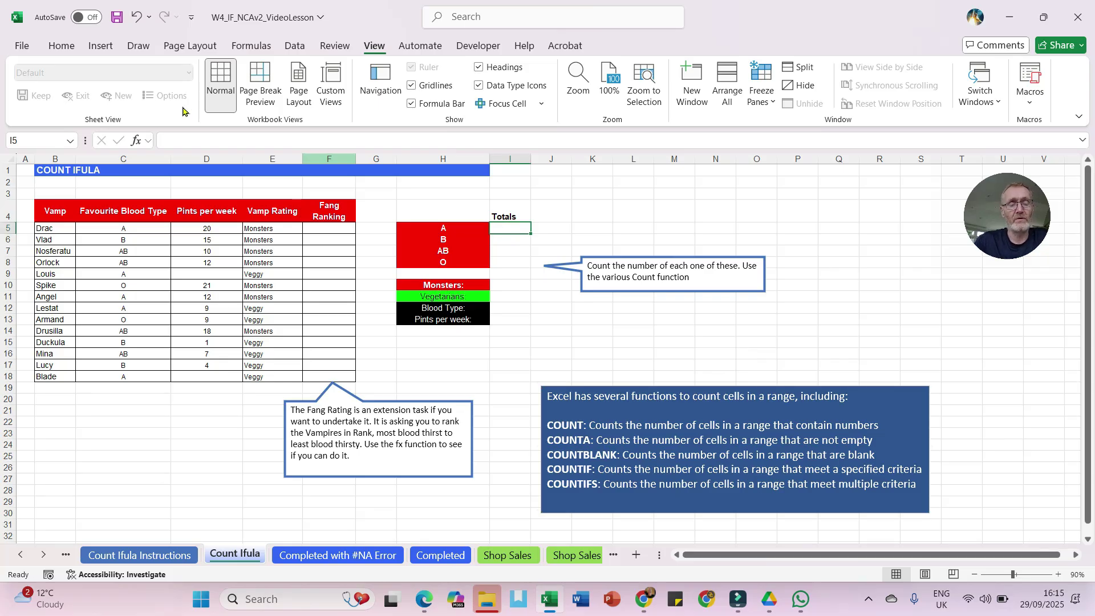
click(136, 141)
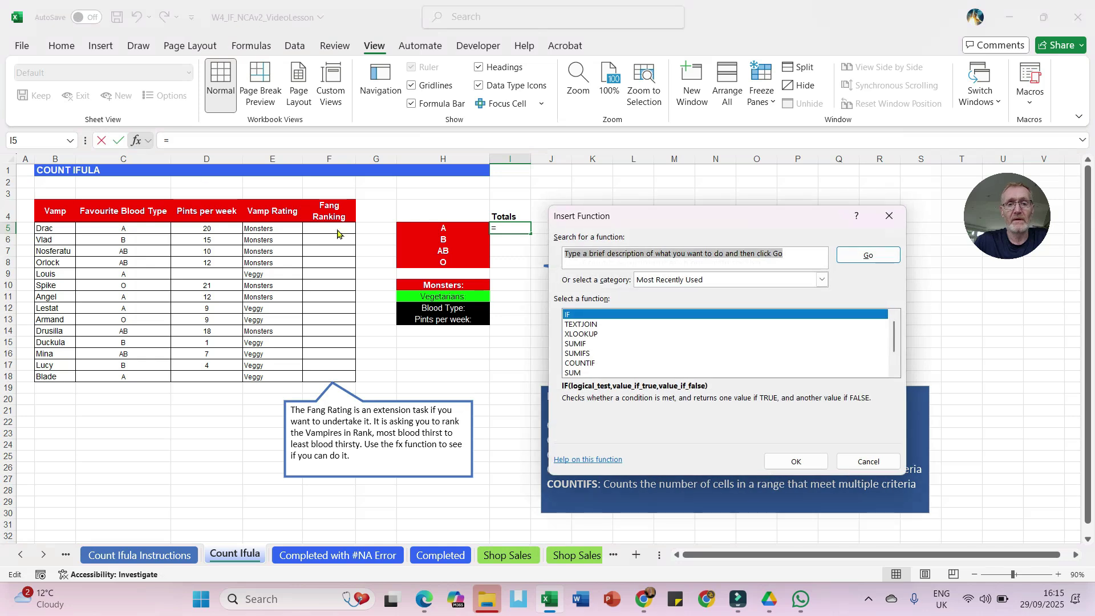
text(c)
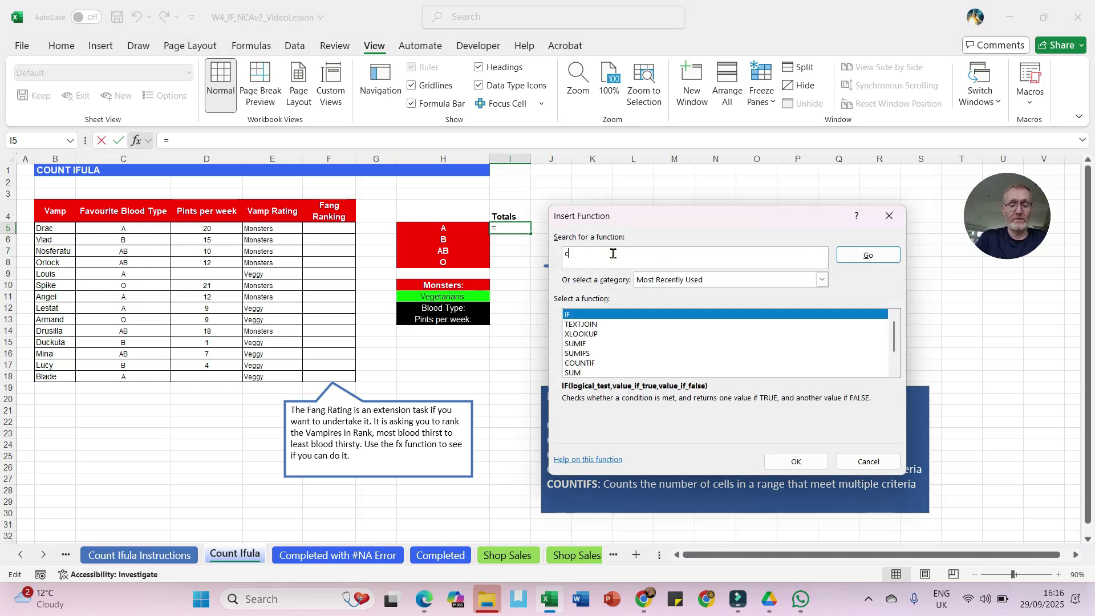
text(ountif)
key(Return)
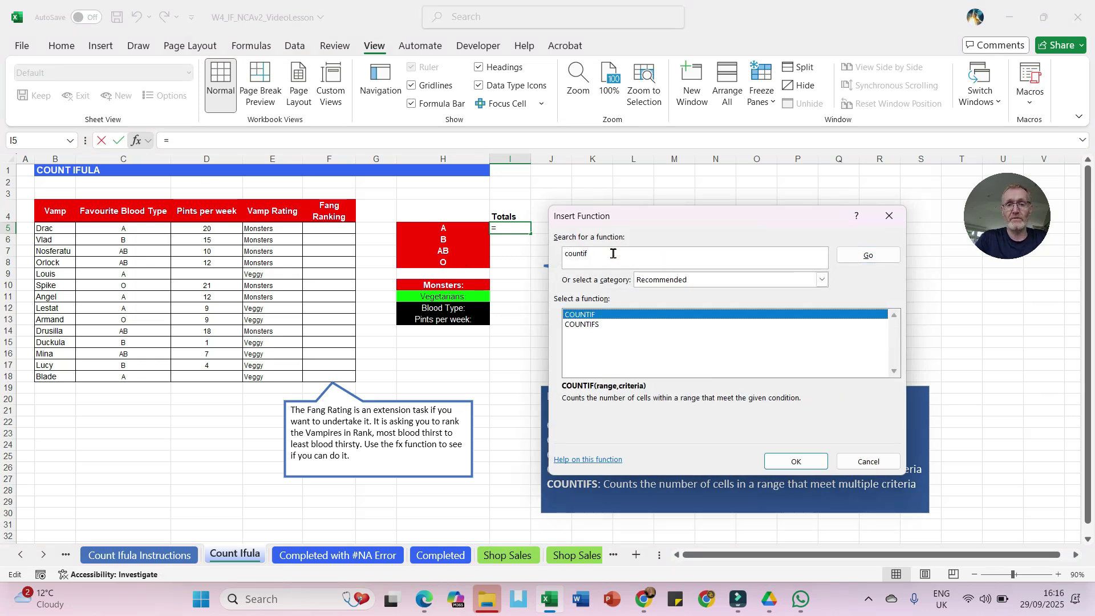
double_click(582, 317)
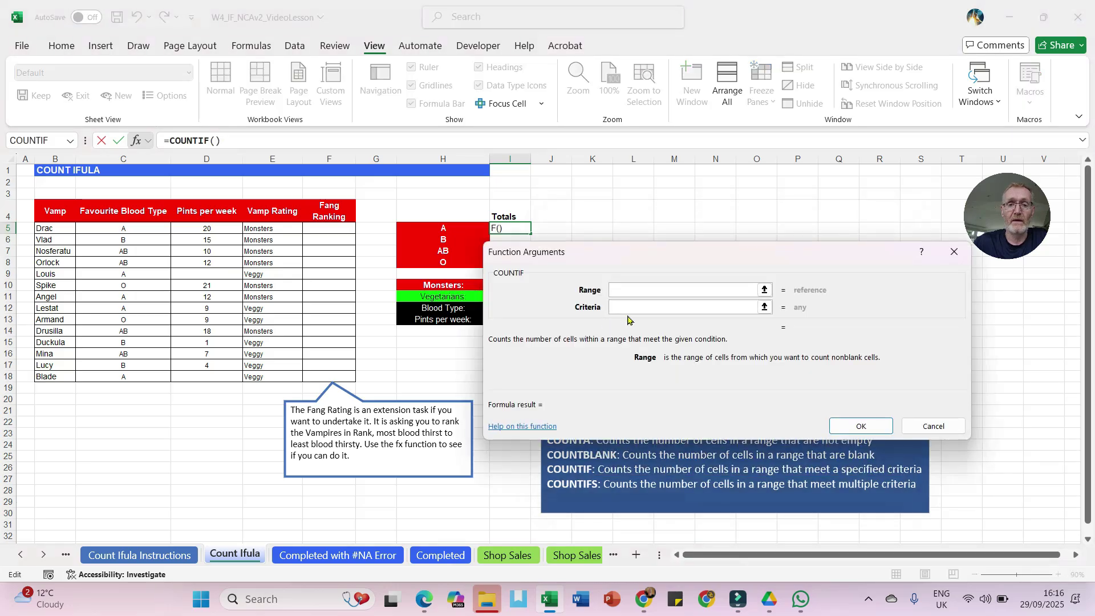
Complete the COUNTIF in I5 with the range C5:C18 and the criterion A.
drag(646, 256, 658, 333)
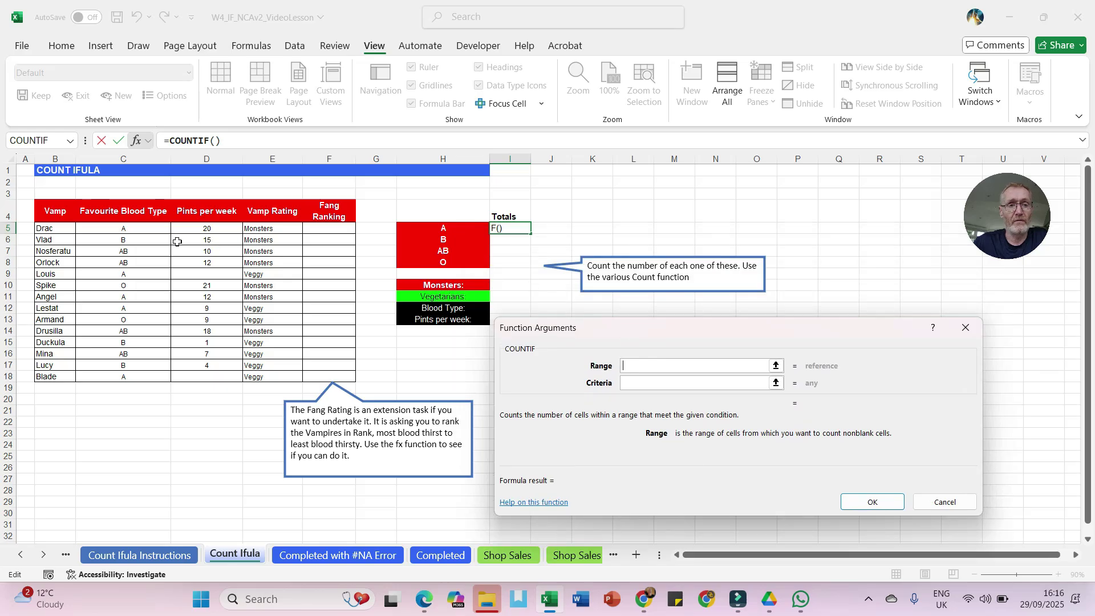
drag(143, 231, 125, 376)
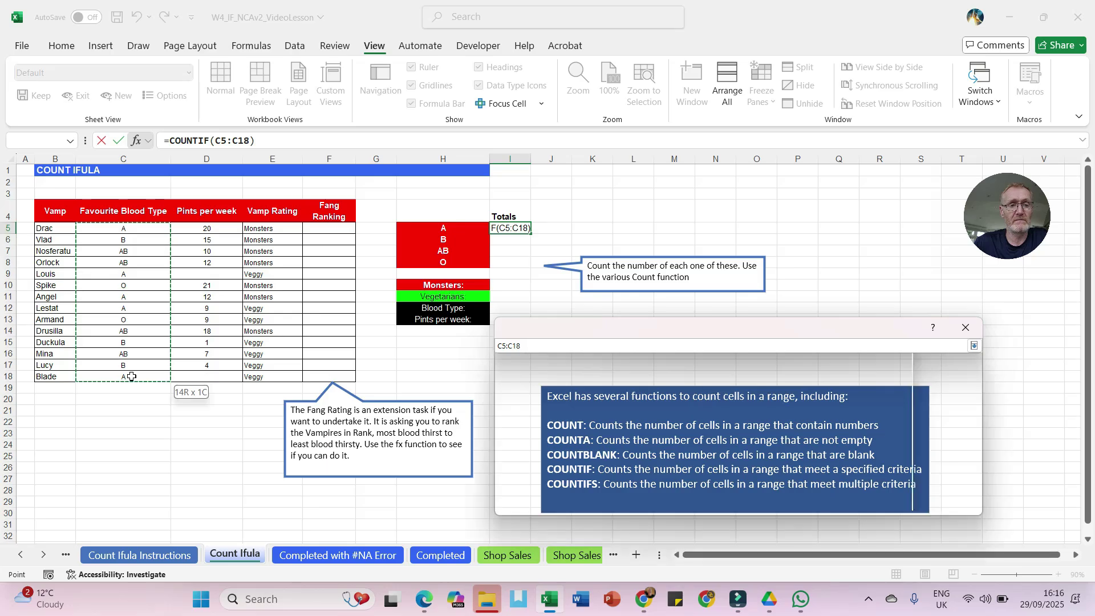
click(634, 383)
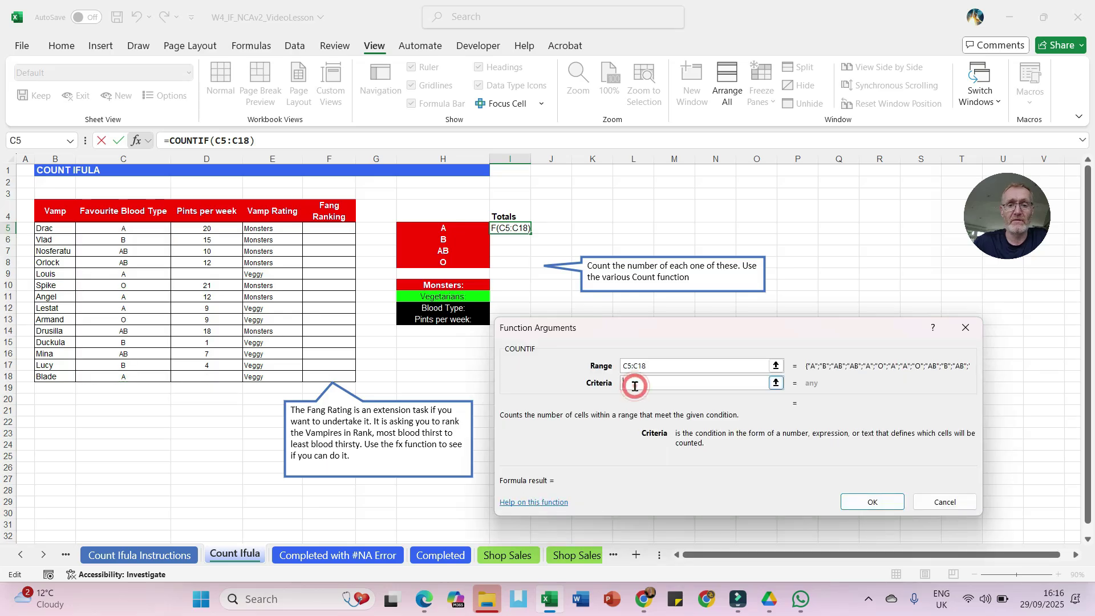
text(A)
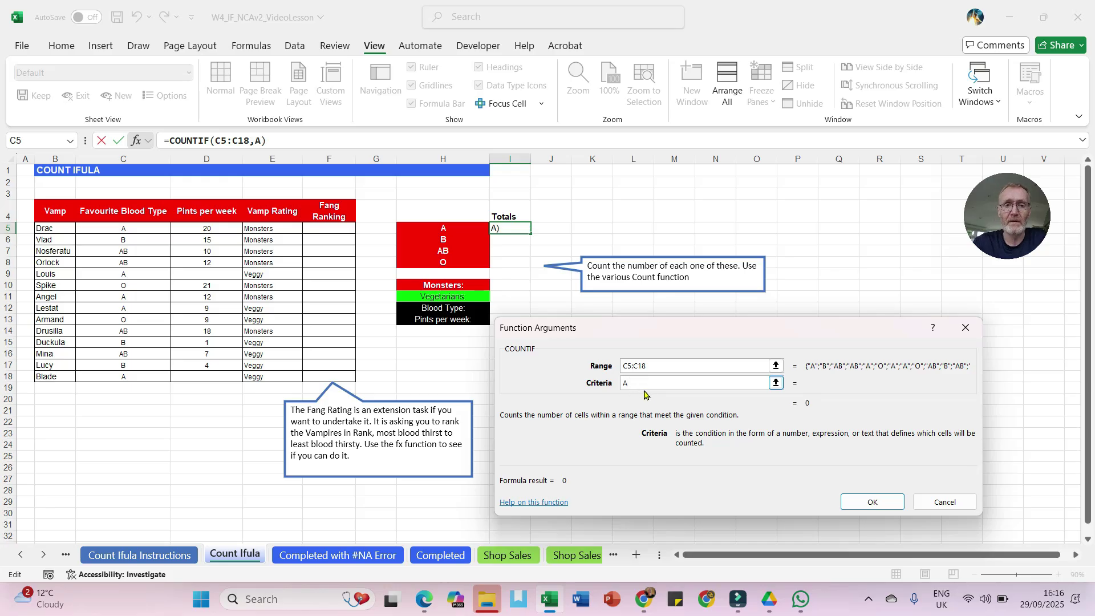
click(872, 503)
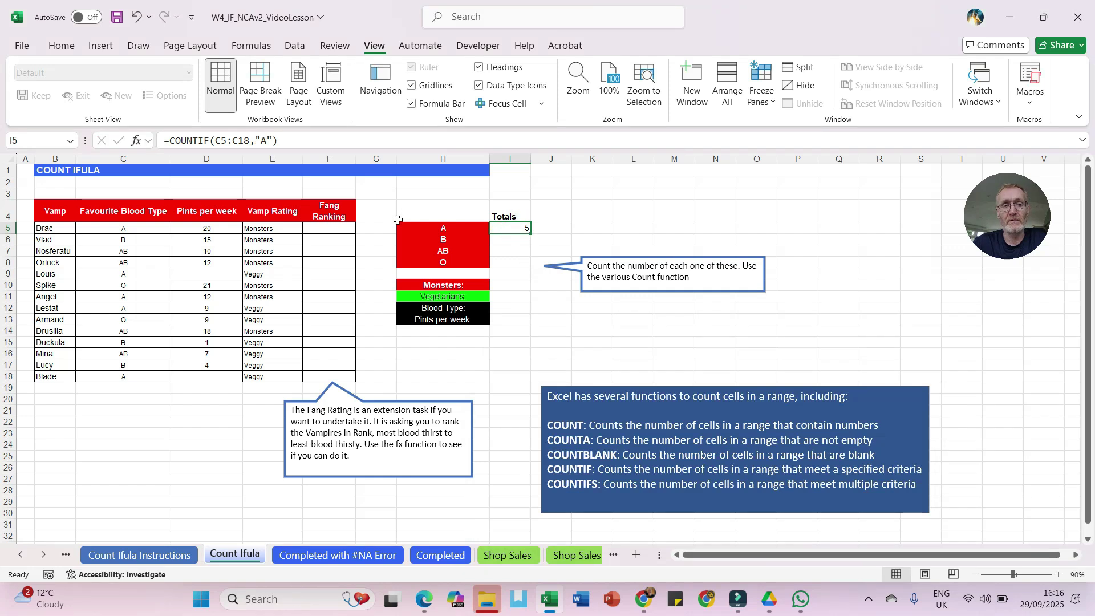
Make the COUNTIF range in I5 absolute as $C$5:$C$18, and fill the formula down to I8.
click(224, 141)
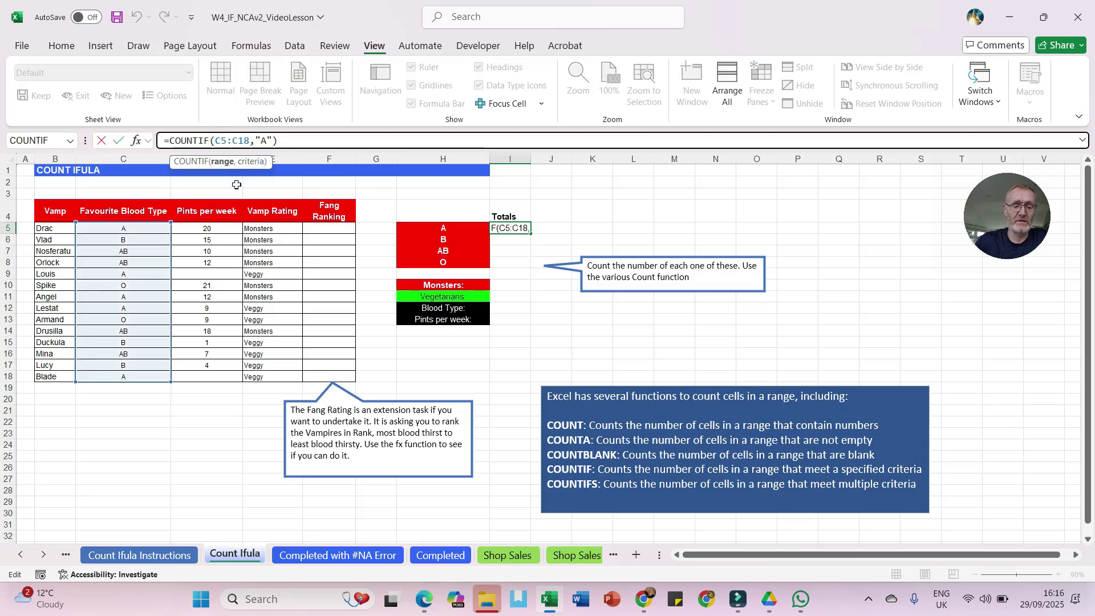
key(F4)
click(256, 140)
key(F4)
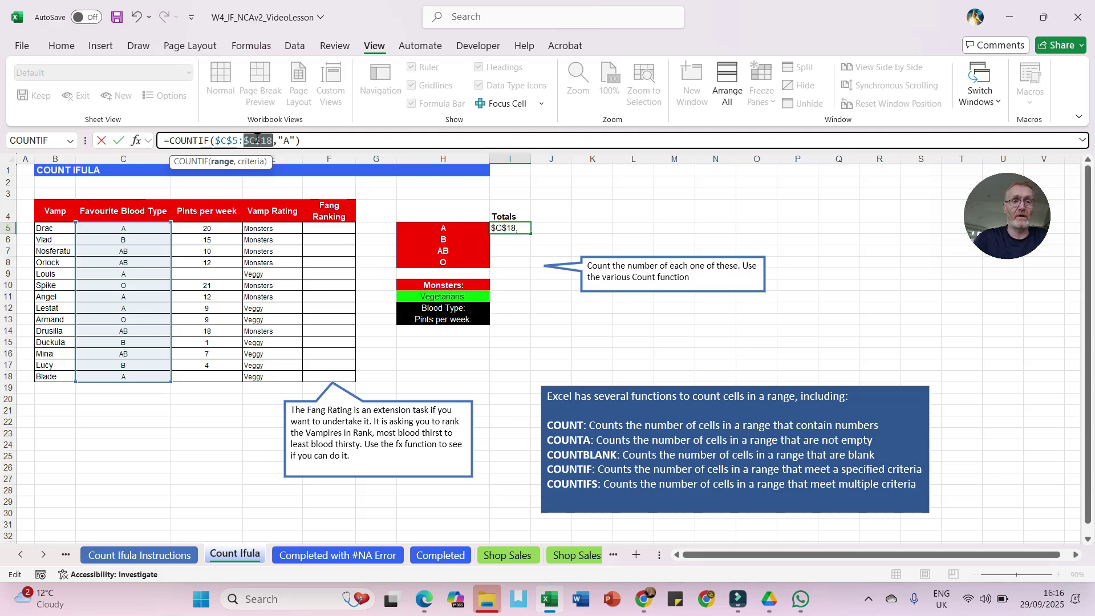
click(118, 141)
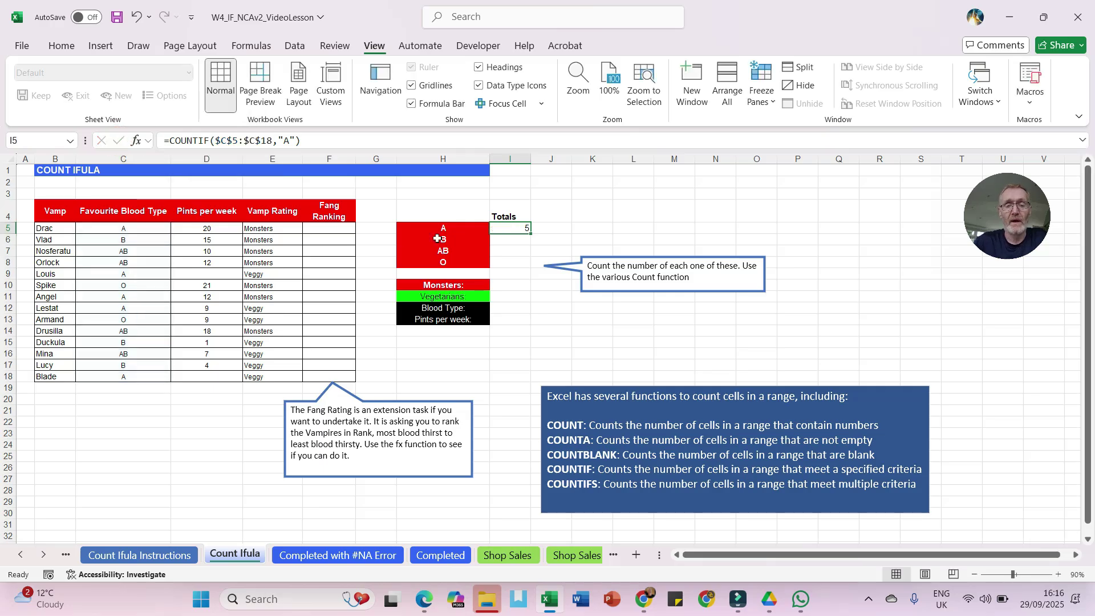
drag(529, 232, 528, 272)
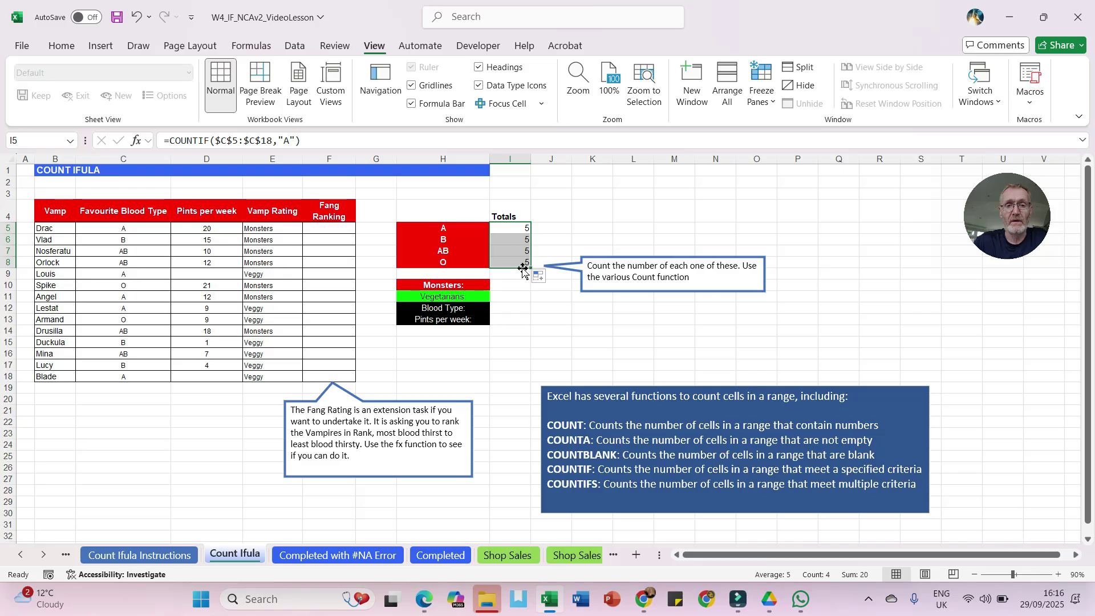
Change the COUNTIF criterion in cell I6 to "B".
click(513, 238)
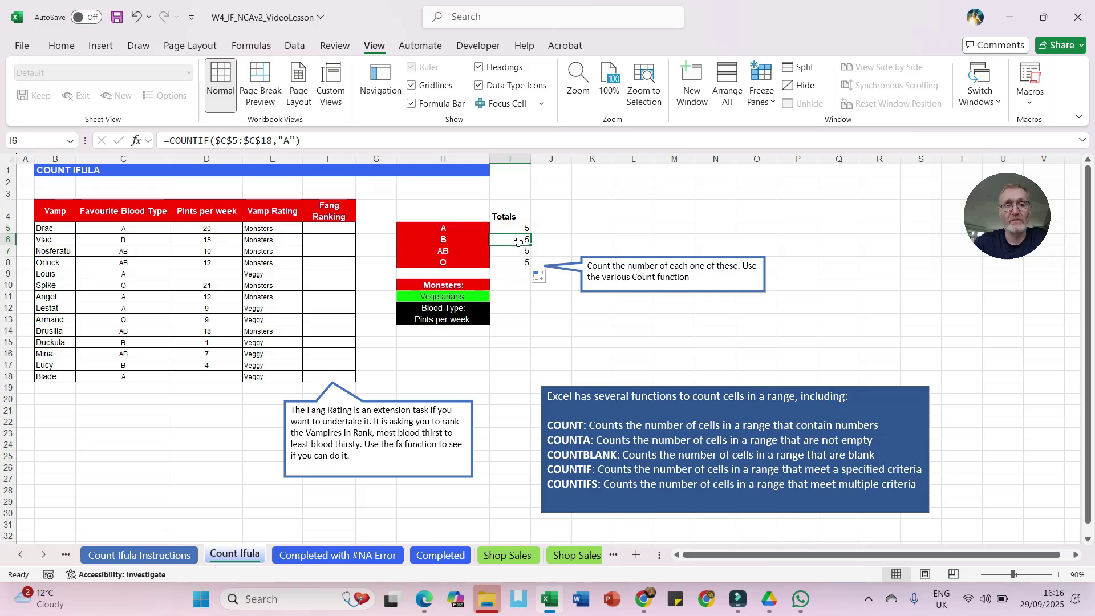
click(289, 141)
key(BackSpace)
text(B)
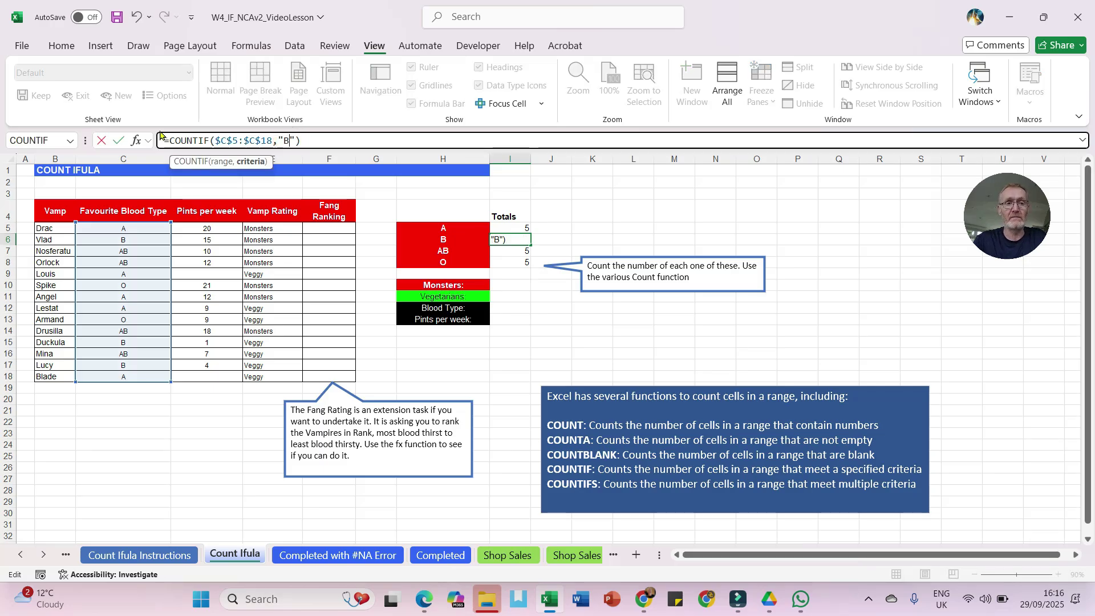
click(118, 140)
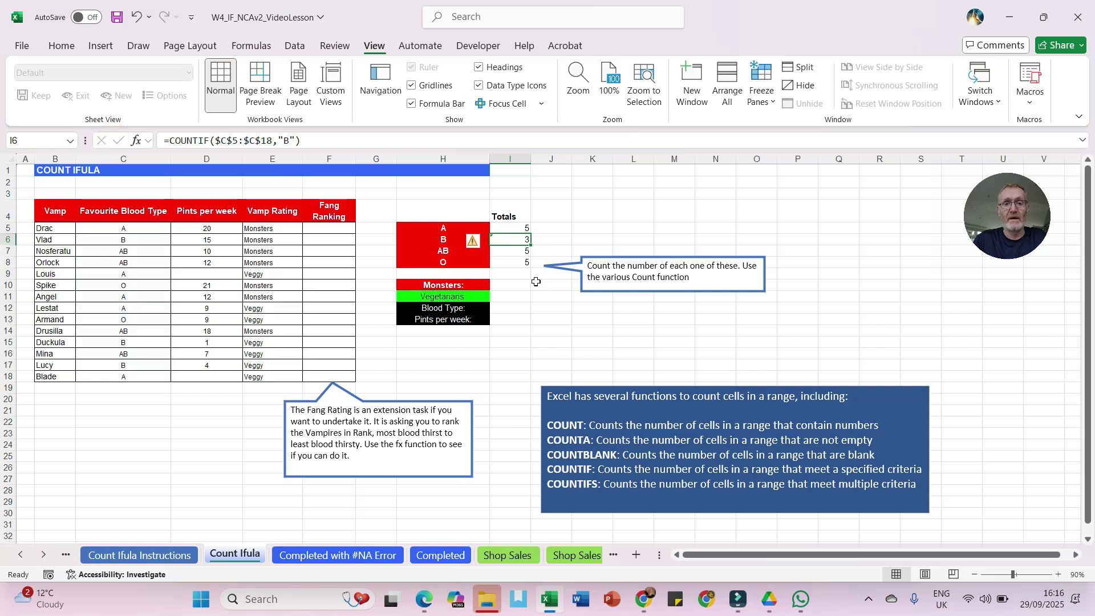
Change the COUNTIF criterion in cell I7 to "AB".
click(519, 252)
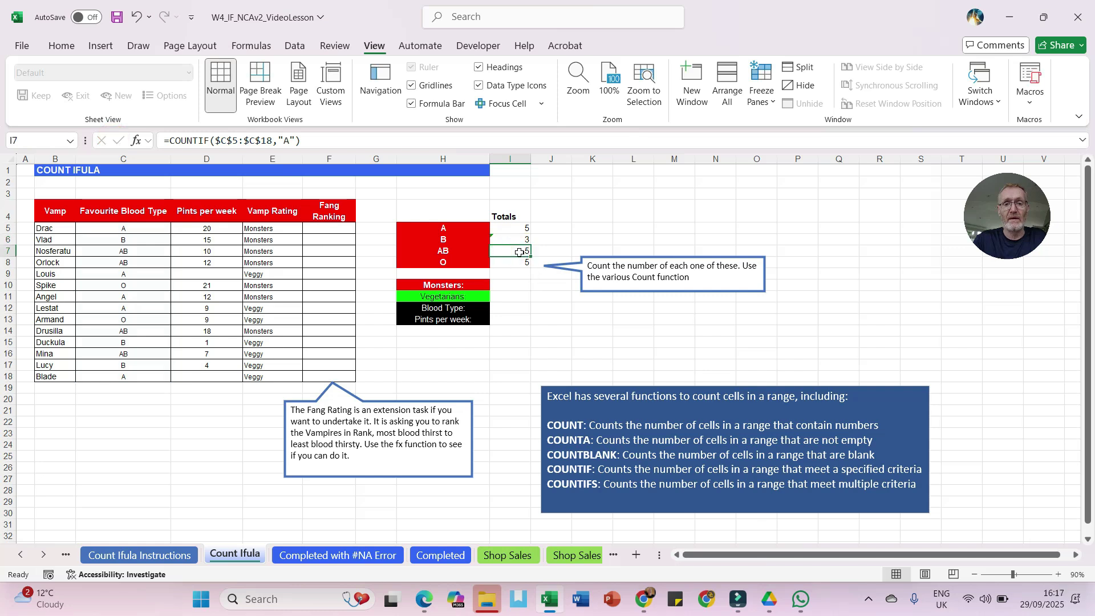
click(289, 142)
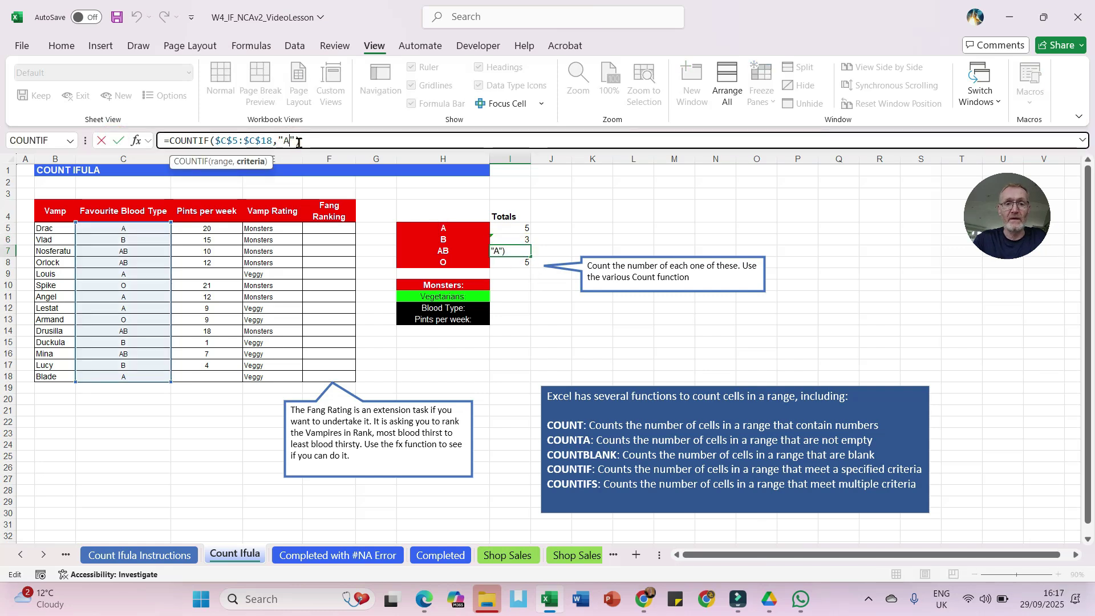
text(B)
key(Return)
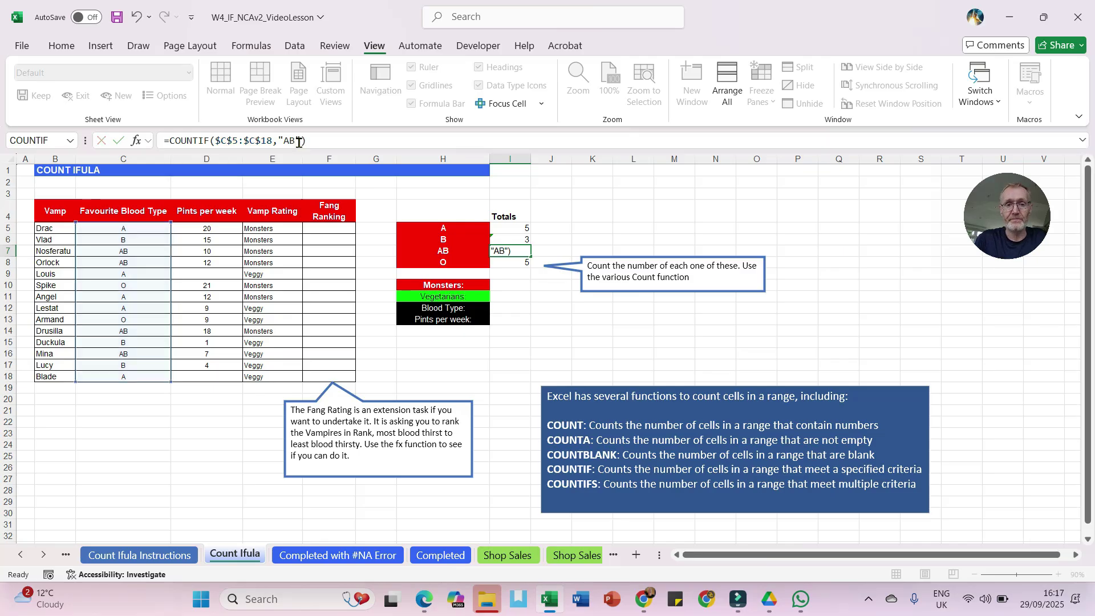
Change the COUNTIF criterion in cell I8 to "O".
click(519, 261)
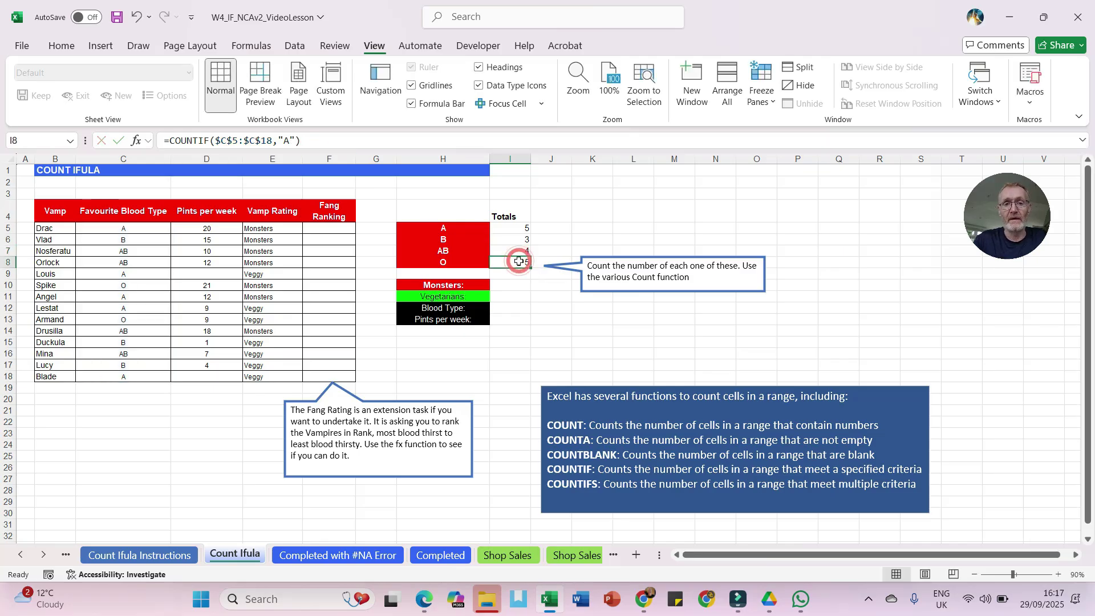
click(287, 140)
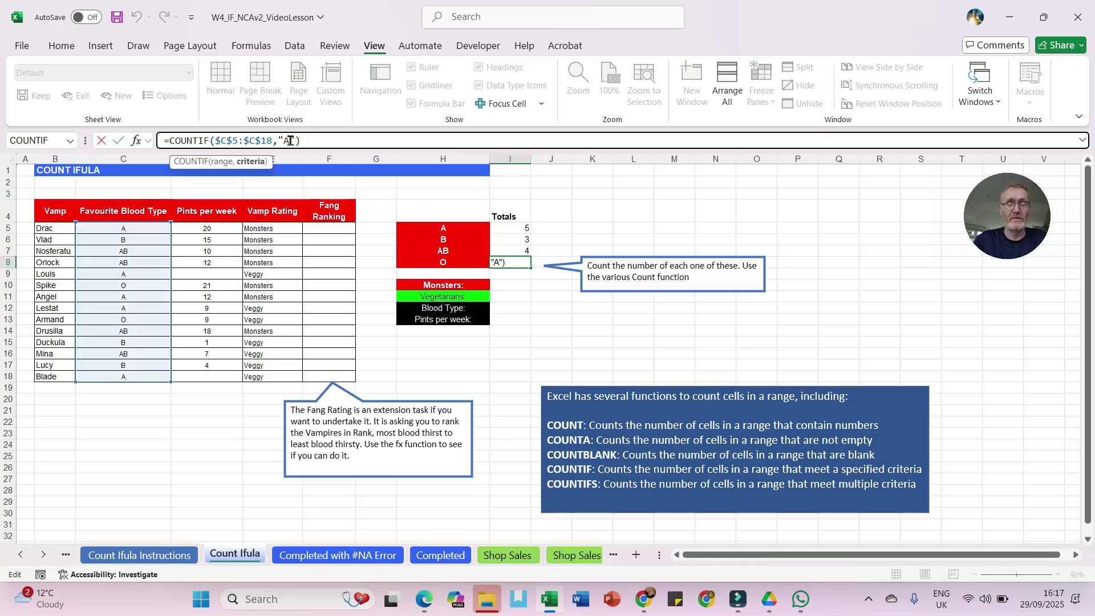
key(Return)
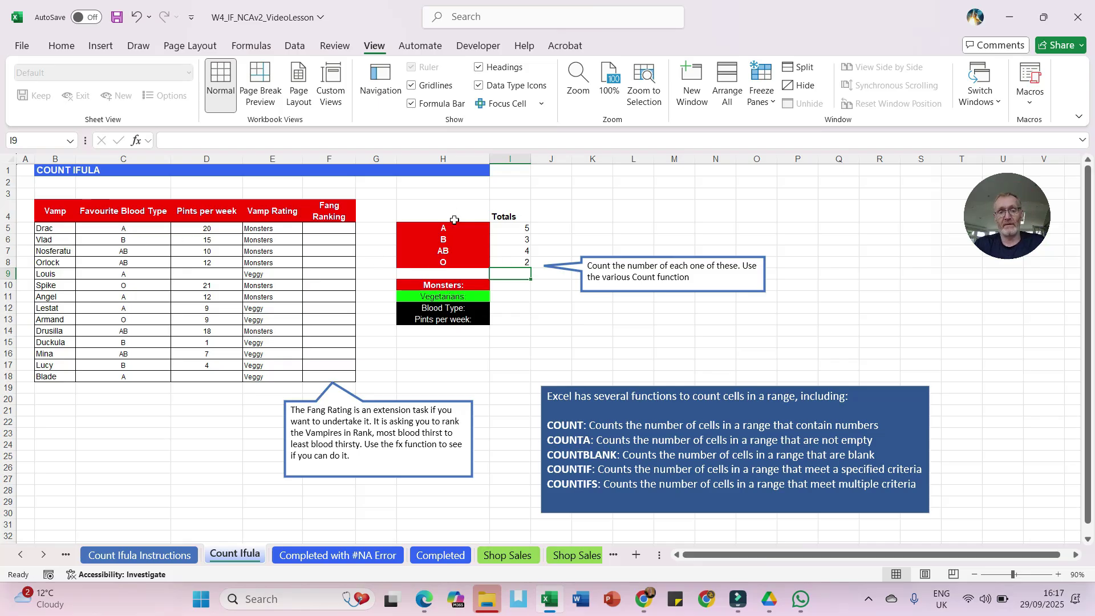
Insert a COUNTIF function in cell I10 with the range E5:E18 and the criterion Monster.
click(509, 284)
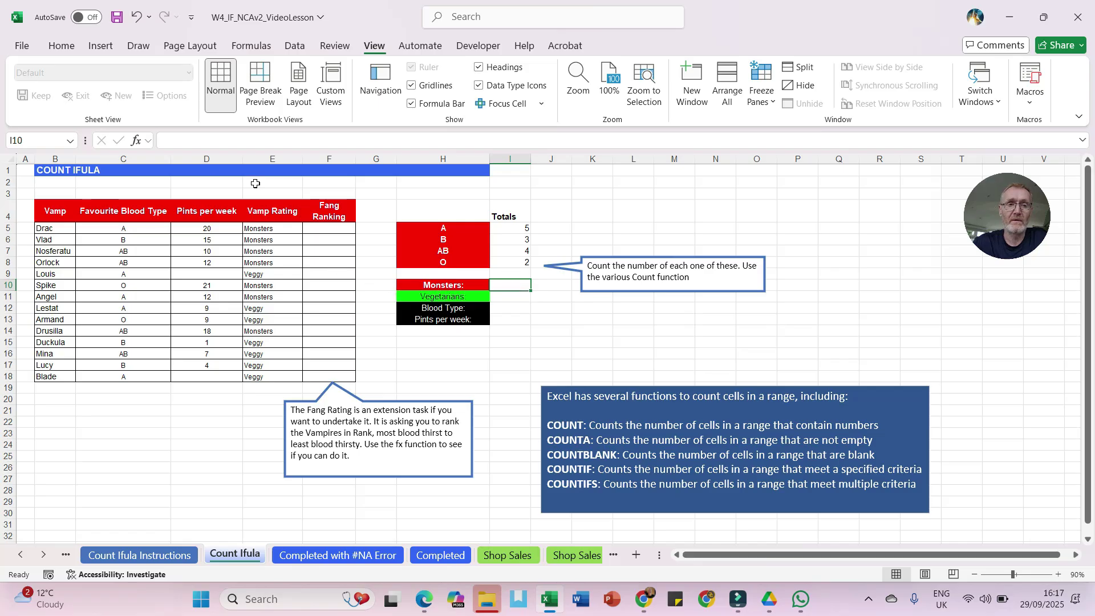
click(136, 141)
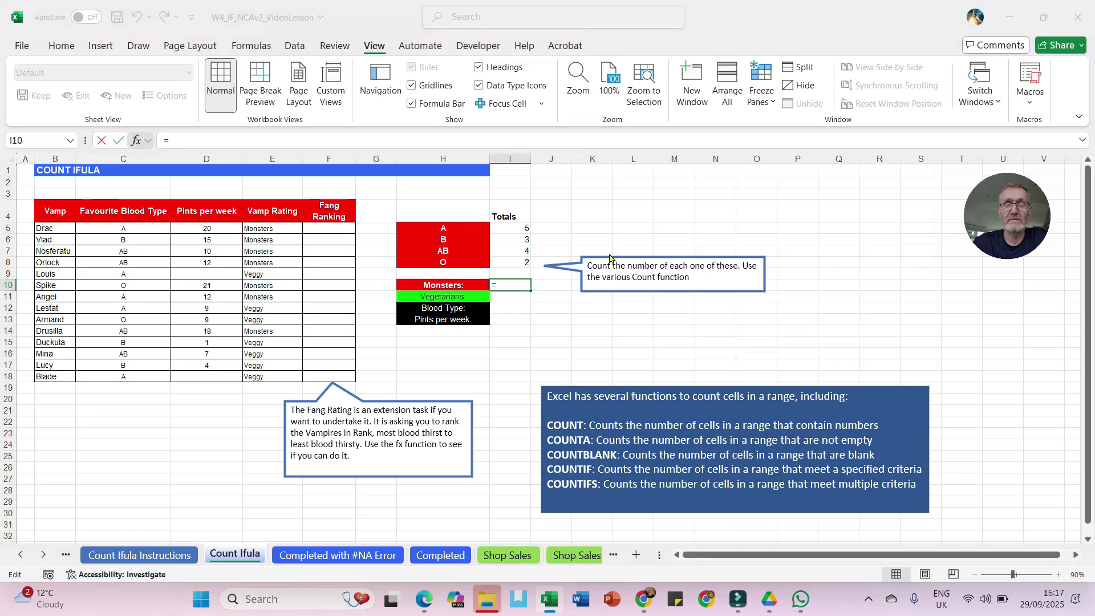
double_click(601, 391)
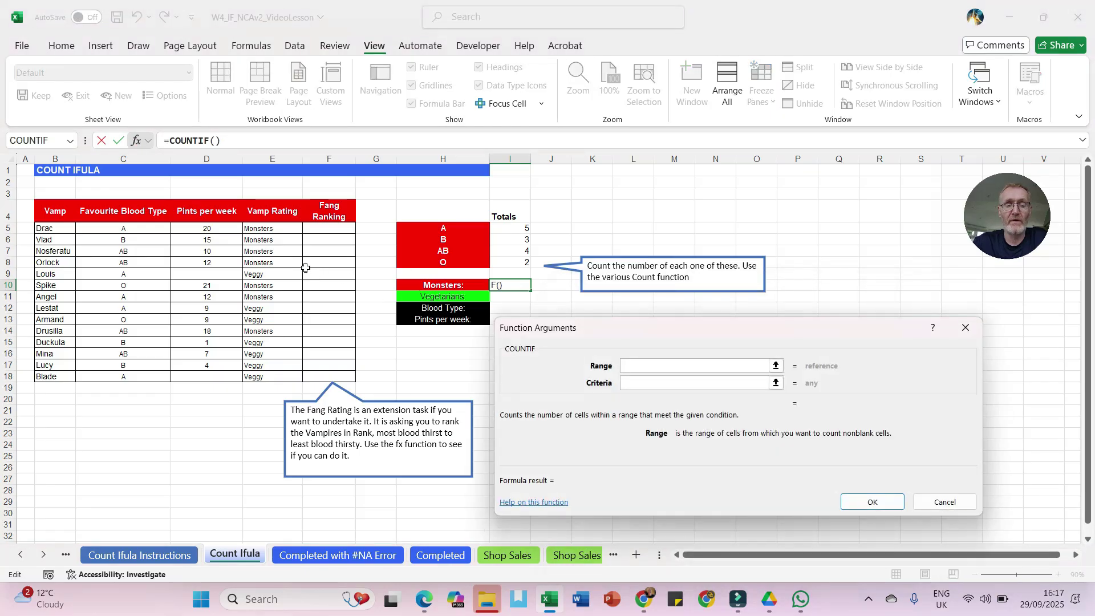
drag(252, 227, 251, 374)
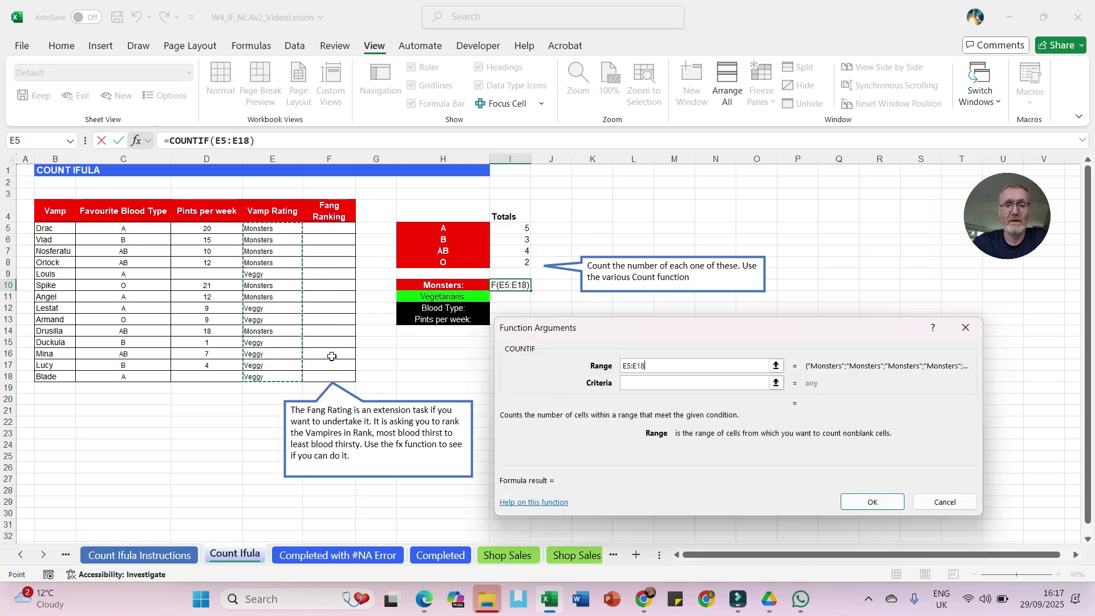
click(636, 383)
text(MOnster)
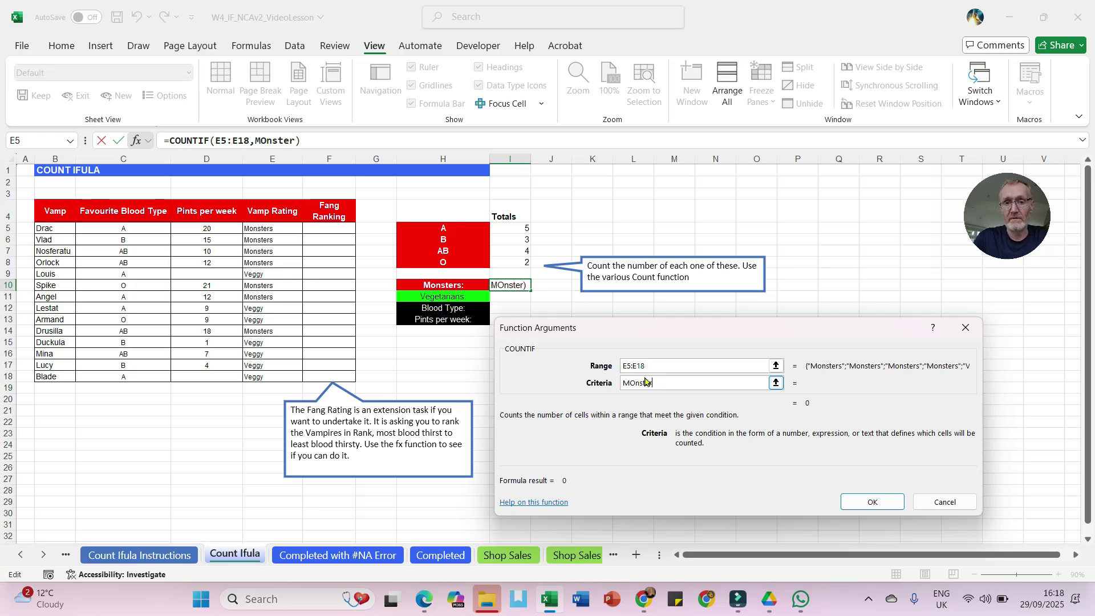
click(632, 382)
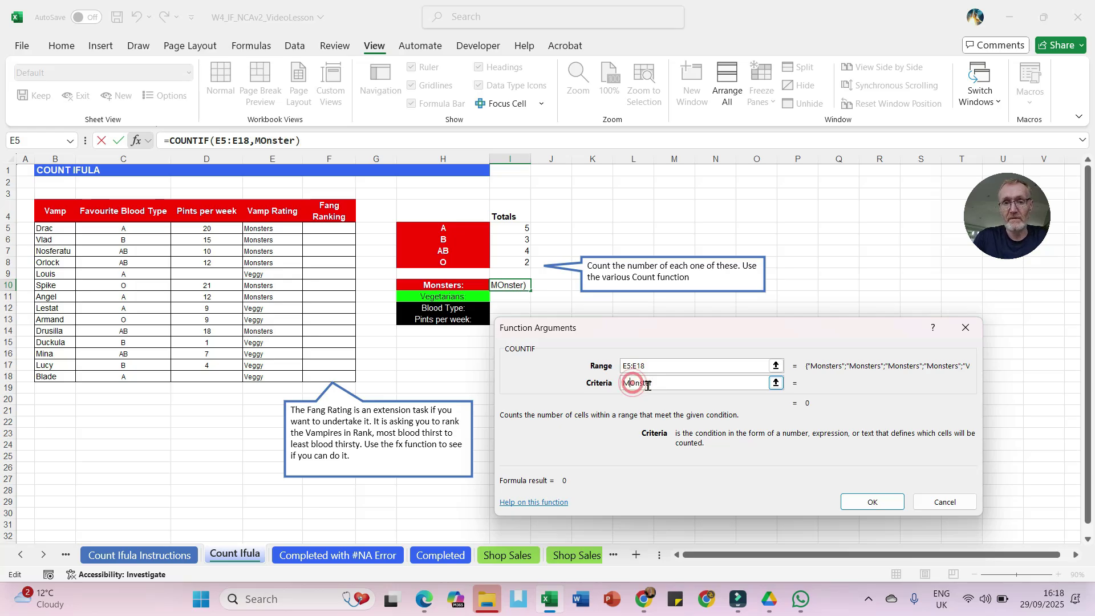
key(Delete)
text(o)
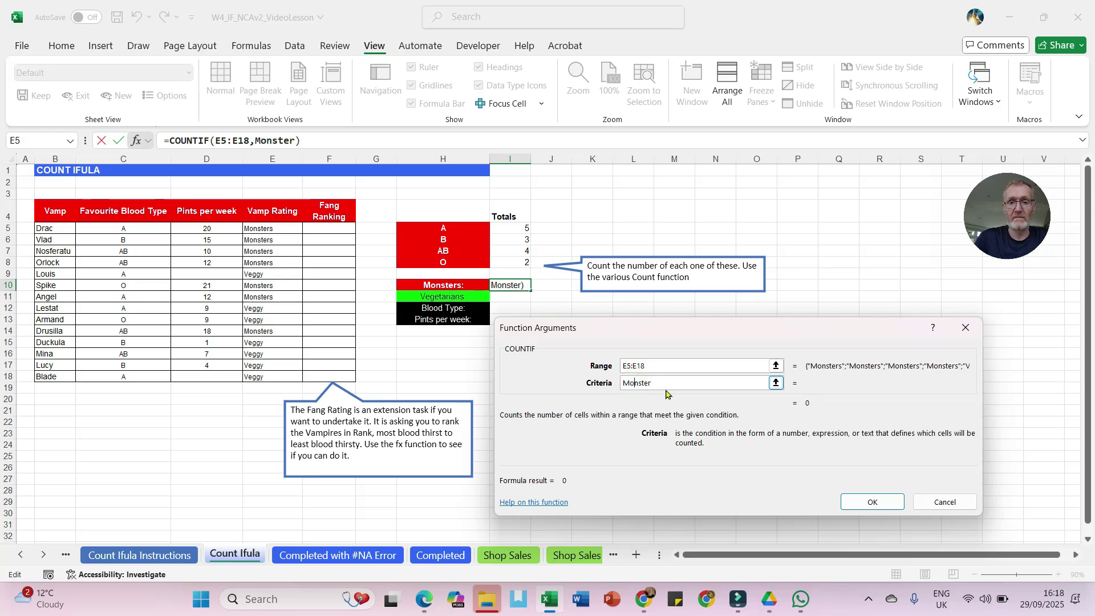
click(891, 507)
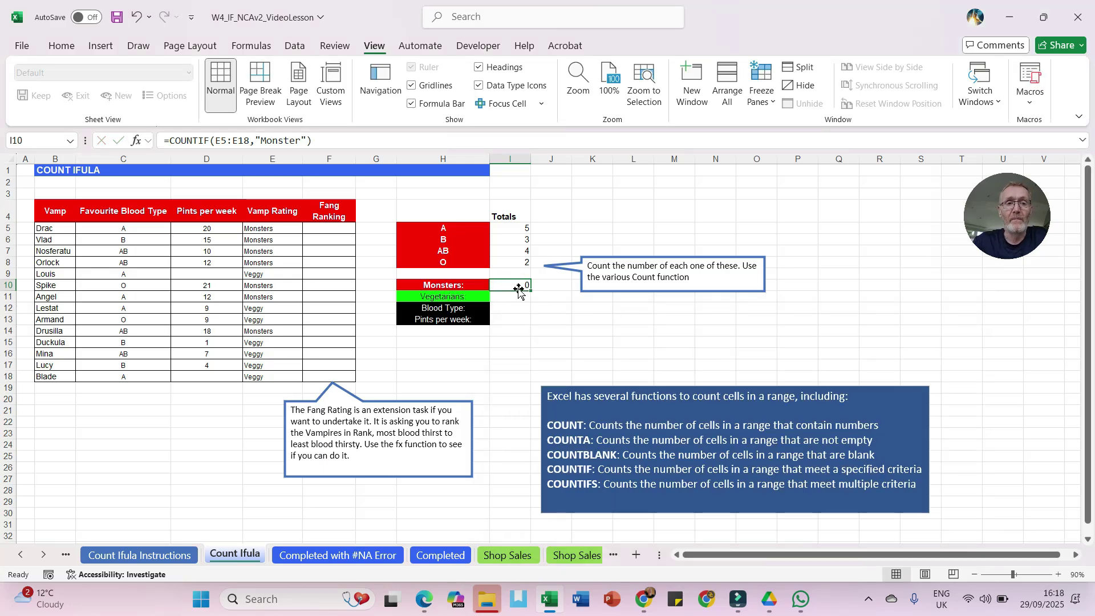
Correct the COUNTIF criterion in cell I10 to "Monsters".
click(297, 141)
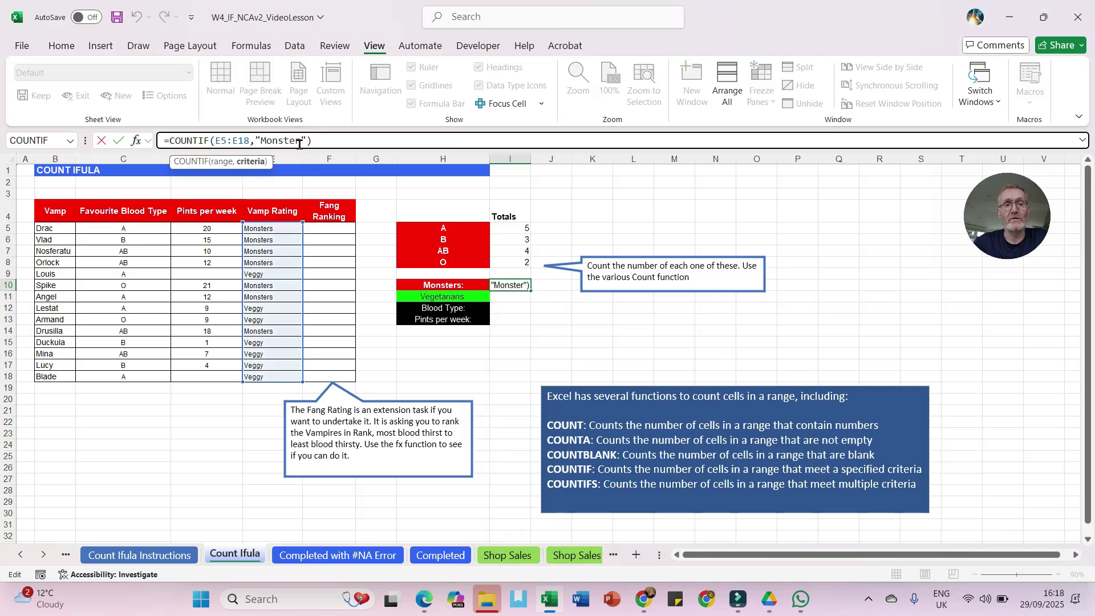
text(s)
key(Return)
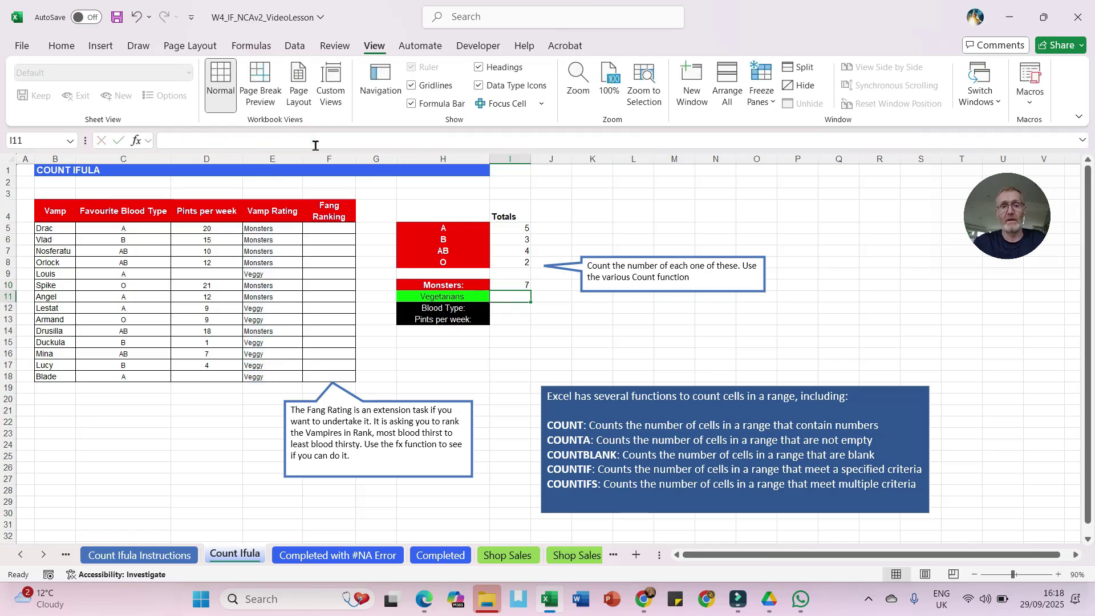
Insert a COUNTIF function in cell I11 with the range E5:E18 and the criterion Veggy.
click(519, 297)
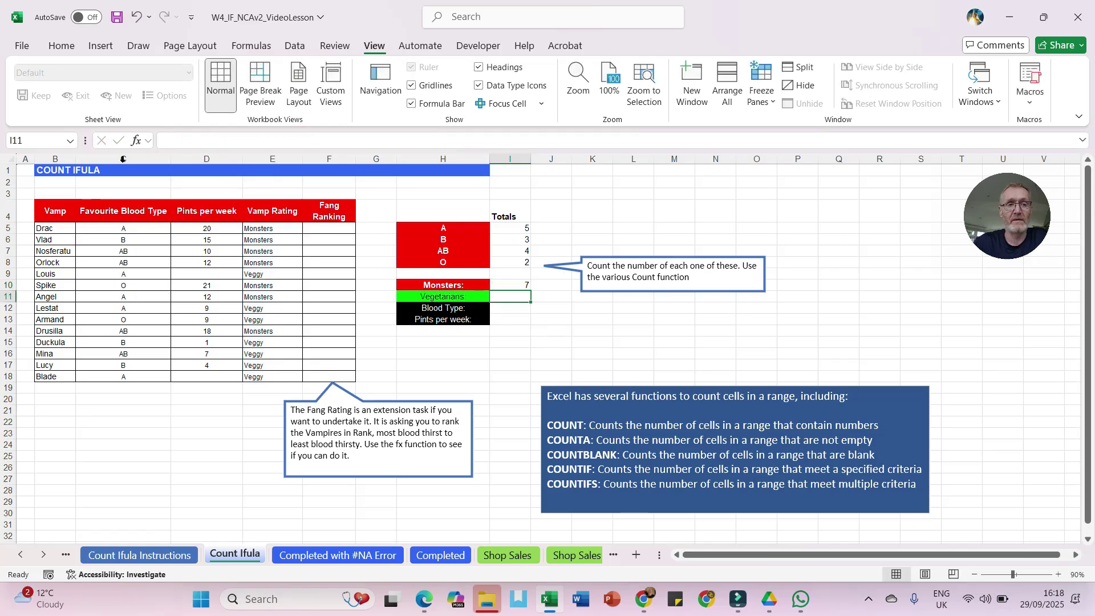
click(136, 141)
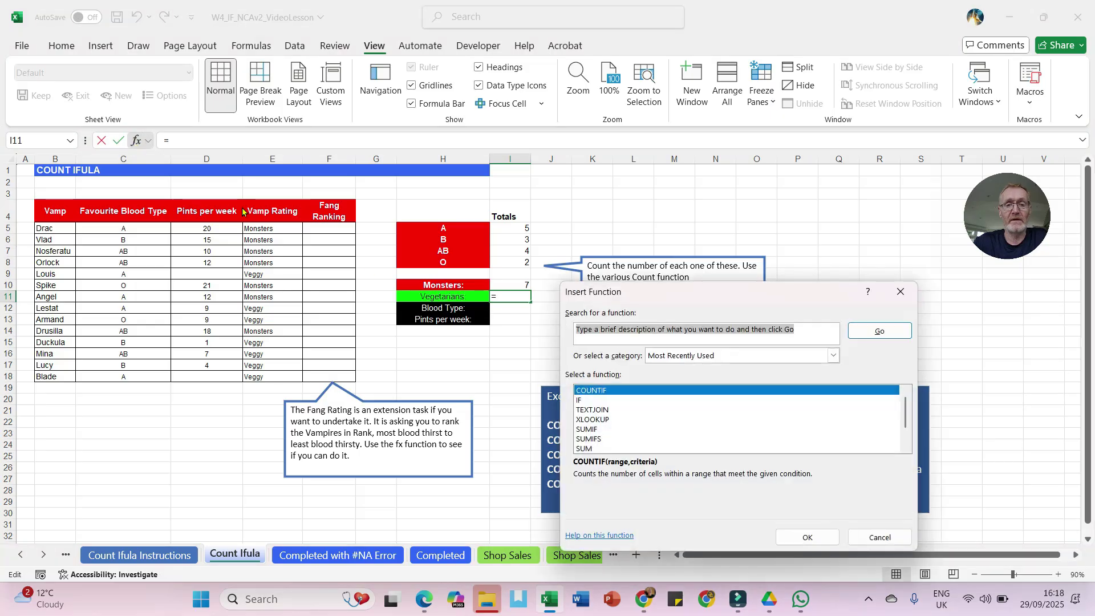
double_click(613, 391)
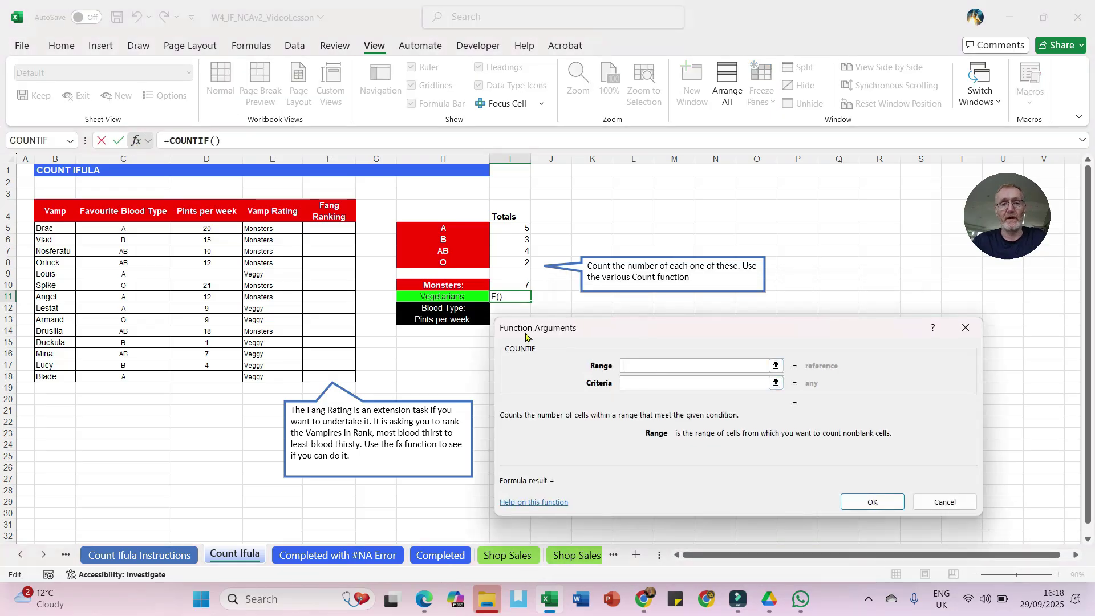
drag(261, 229, 255, 378)
click(638, 388)
text(Veggy)
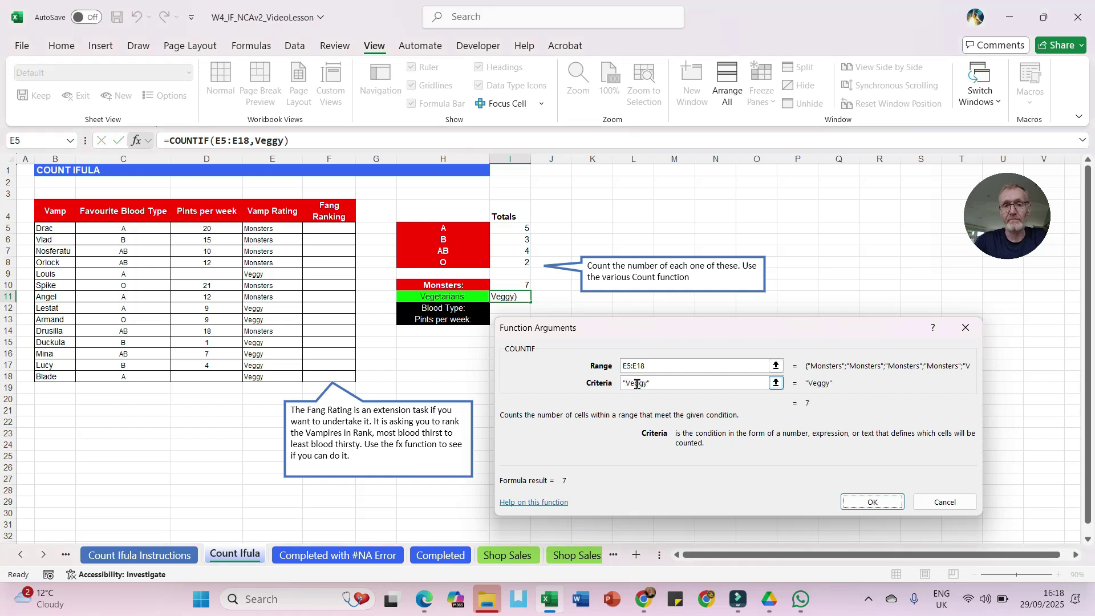
key(Return)
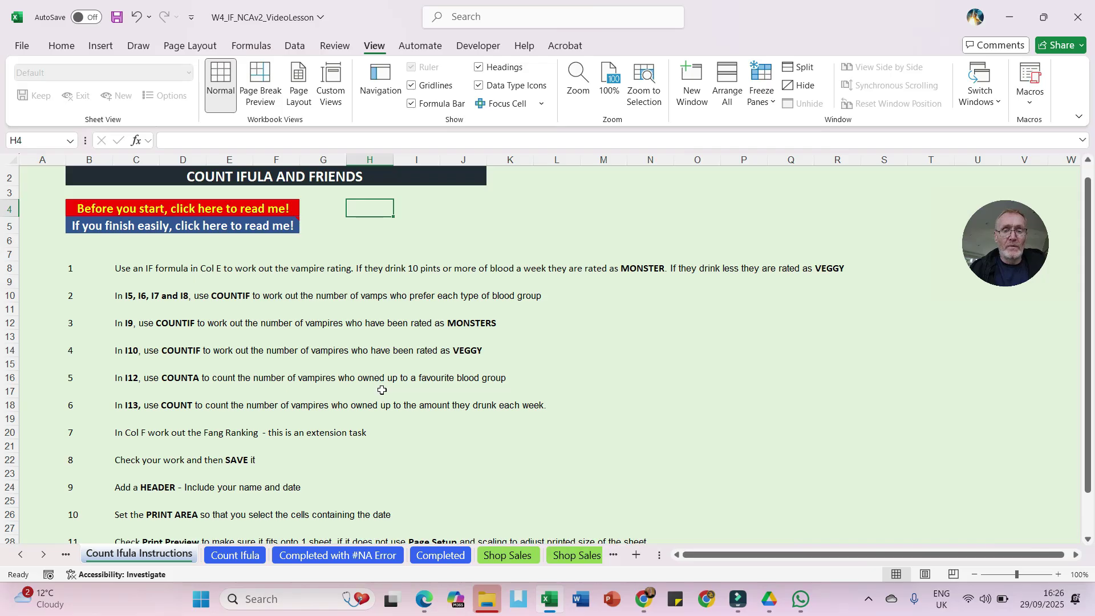
On the Count Ifula sheet, count the favourite blood type entries in cell I12 with COUNTA over C5:C18.
click(229, 556)
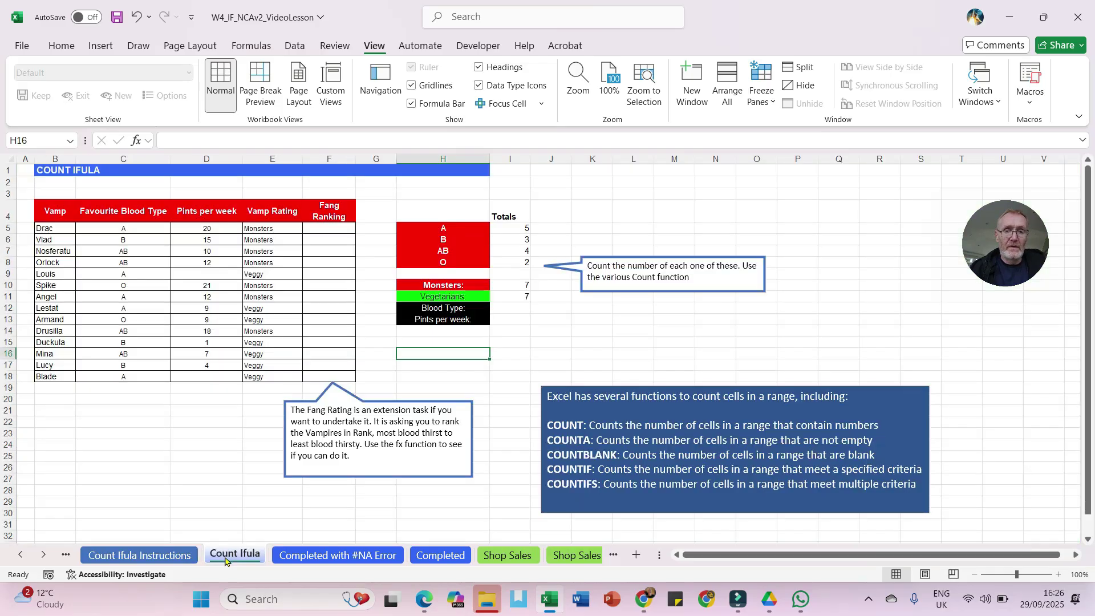
click(511, 306)
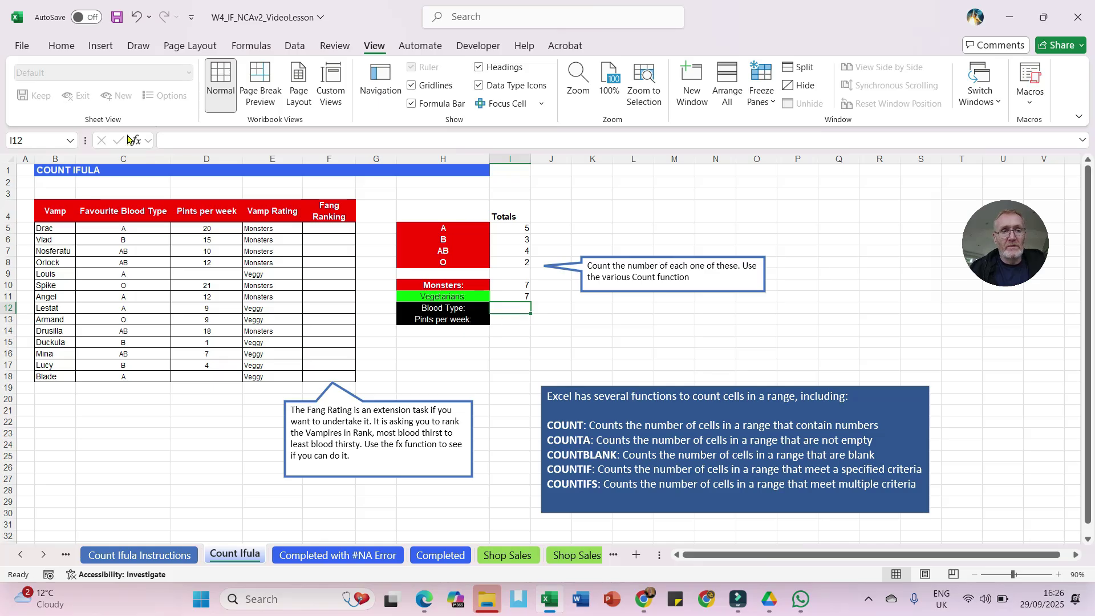
click(135, 140)
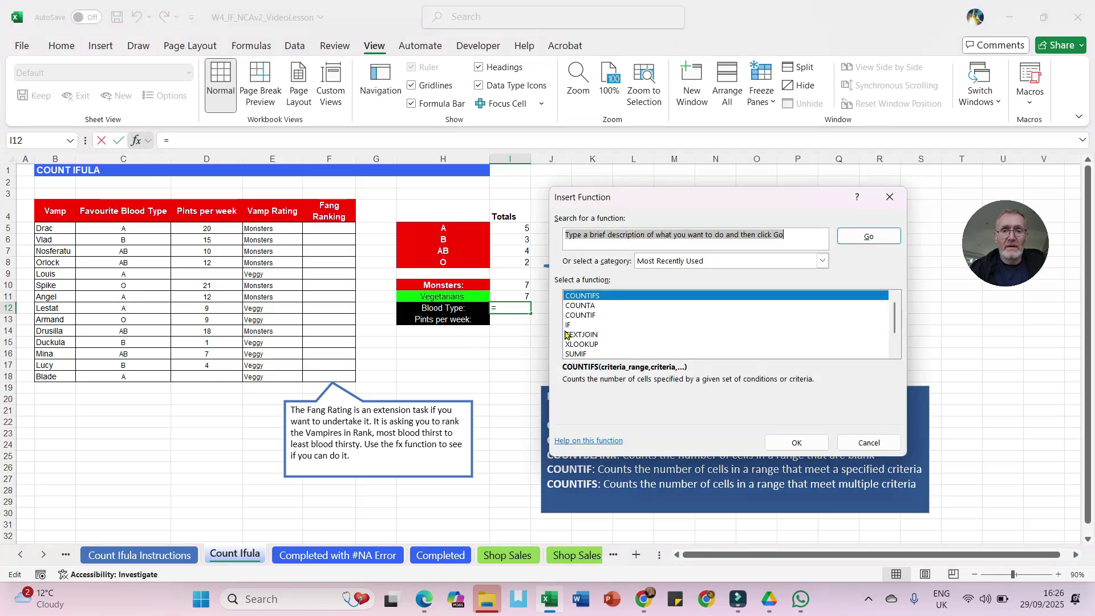
double_click(592, 309)
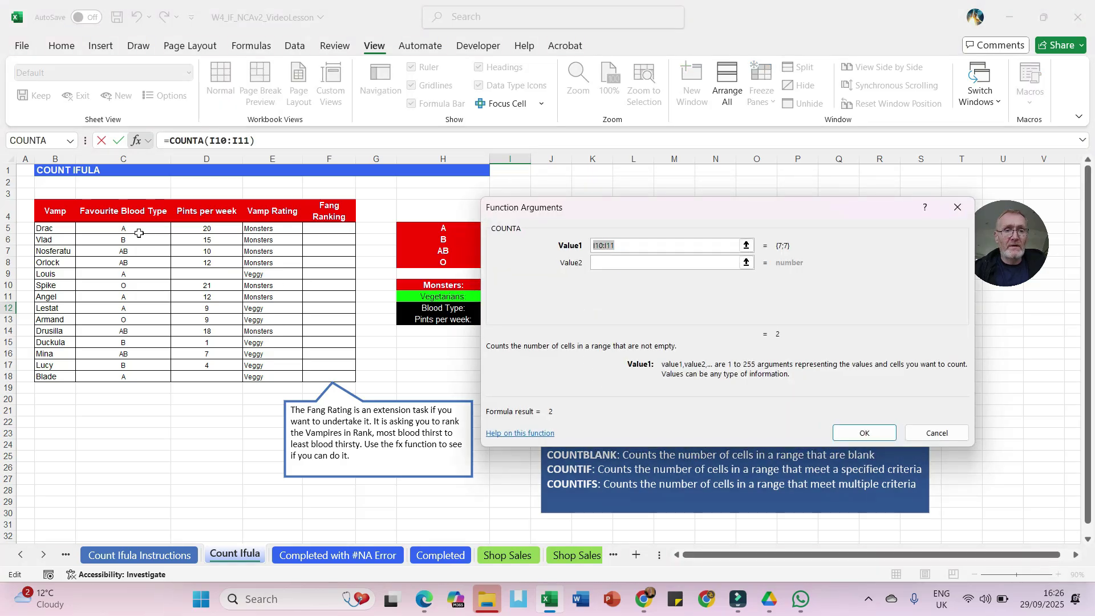
drag(138, 229, 123, 372)
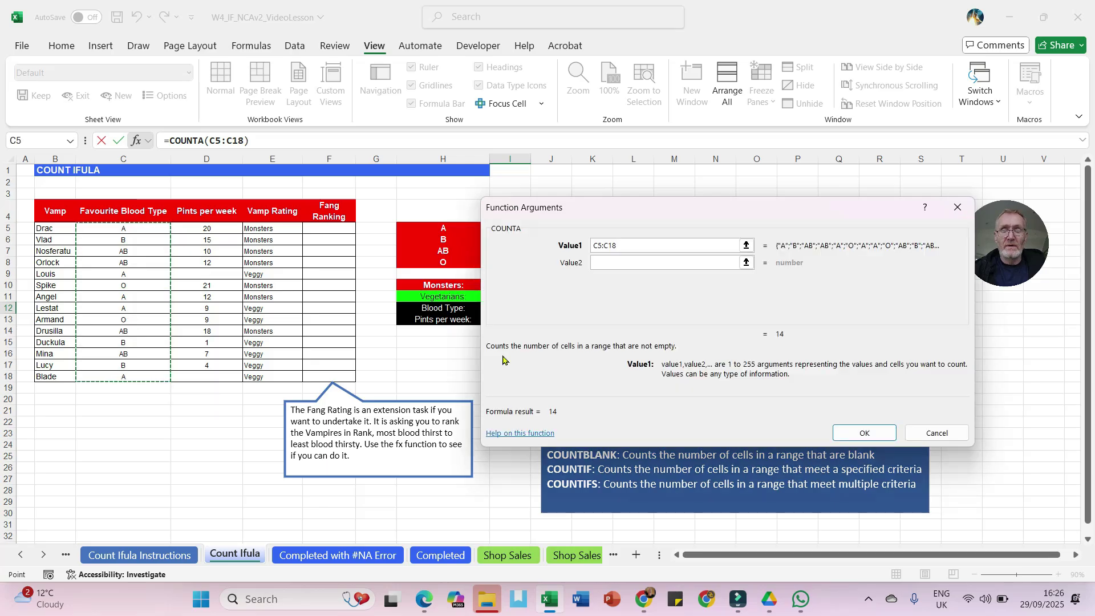
click(864, 433)
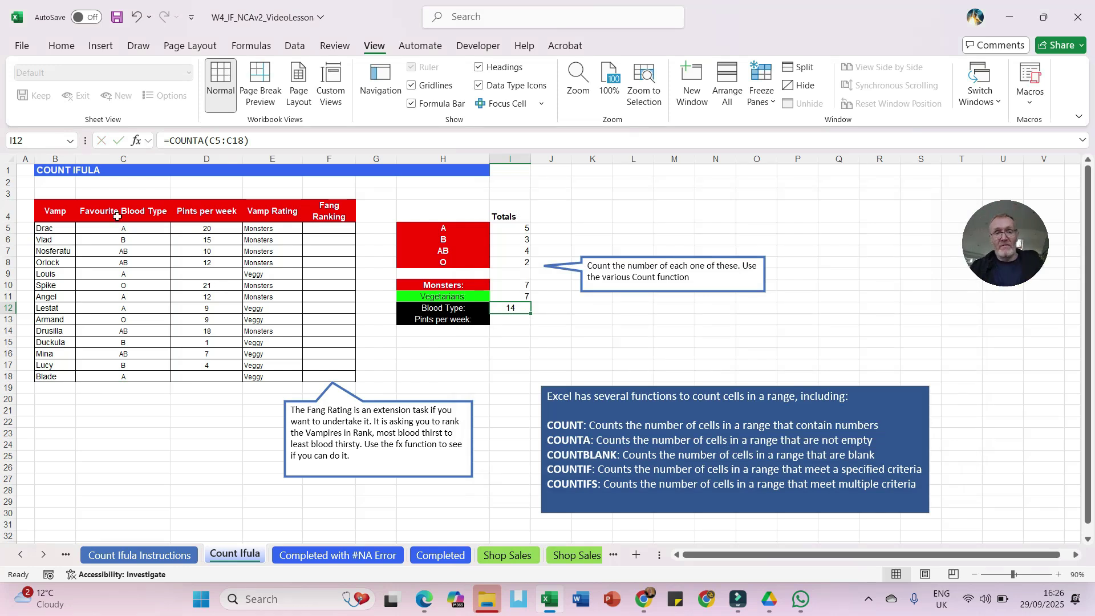
Check the Count Ifula Instructions for cell I13, and count the pints-per-week entries there with COUNT over D5:D18.
click(502, 320)
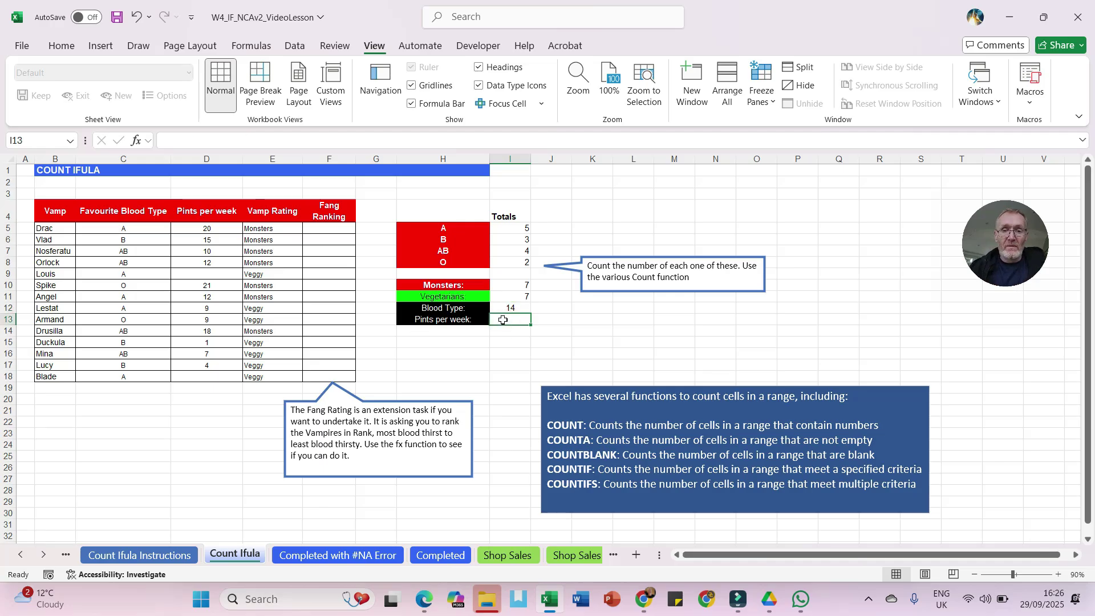
click(141, 554)
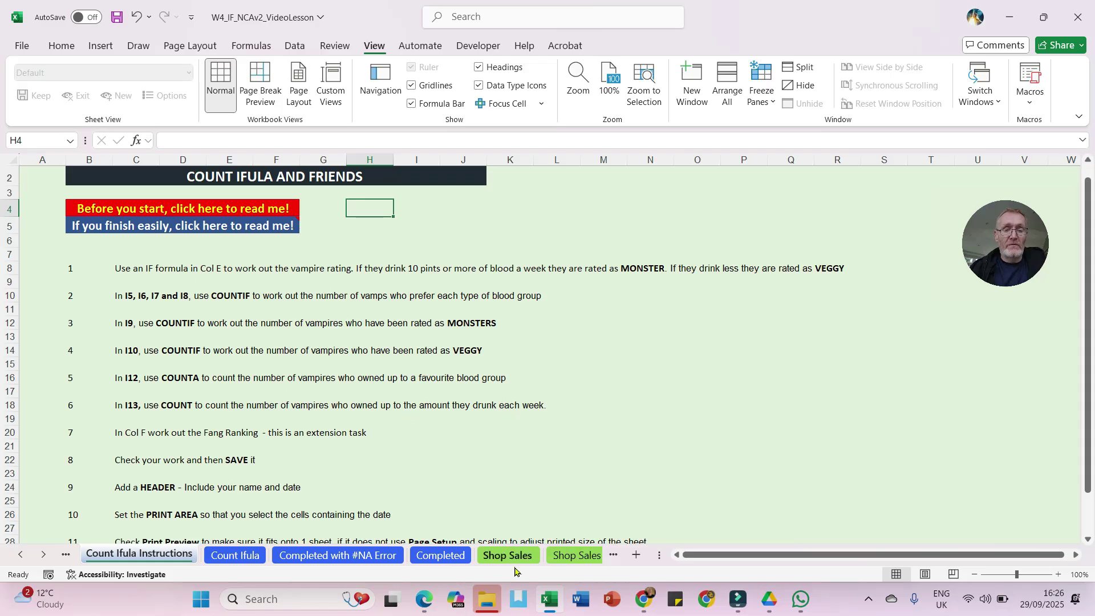
click(226, 556)
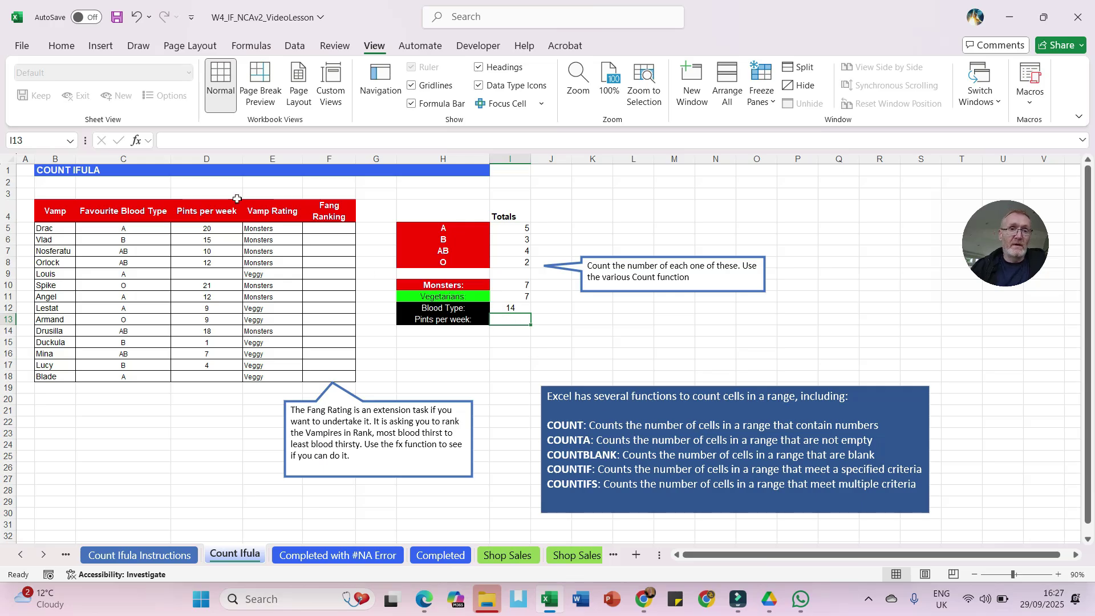
click(132, 142)
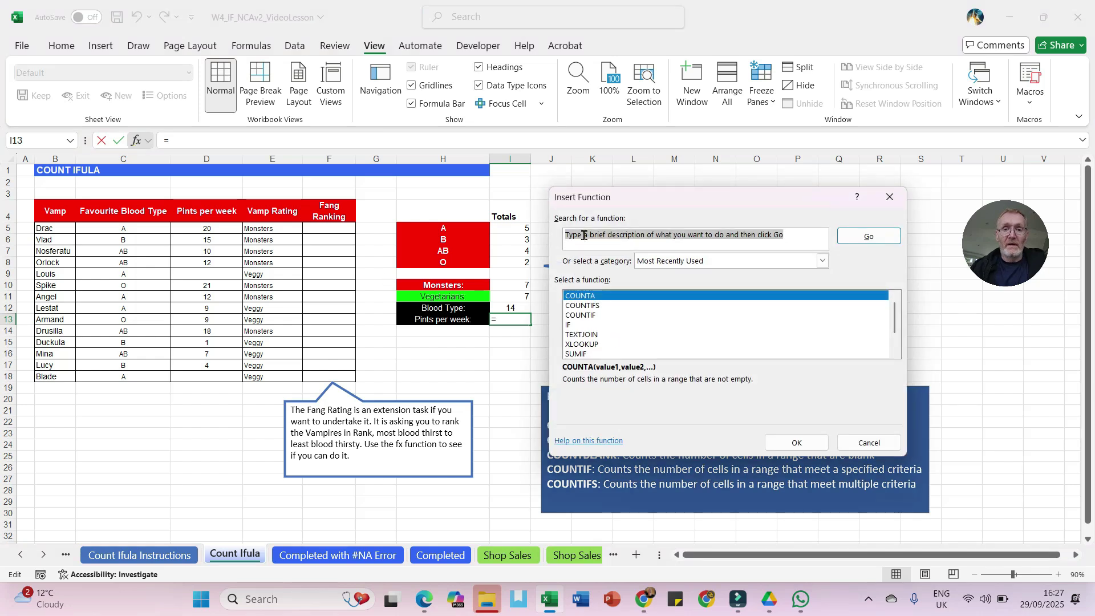
drag(792, 235, 550, 229)
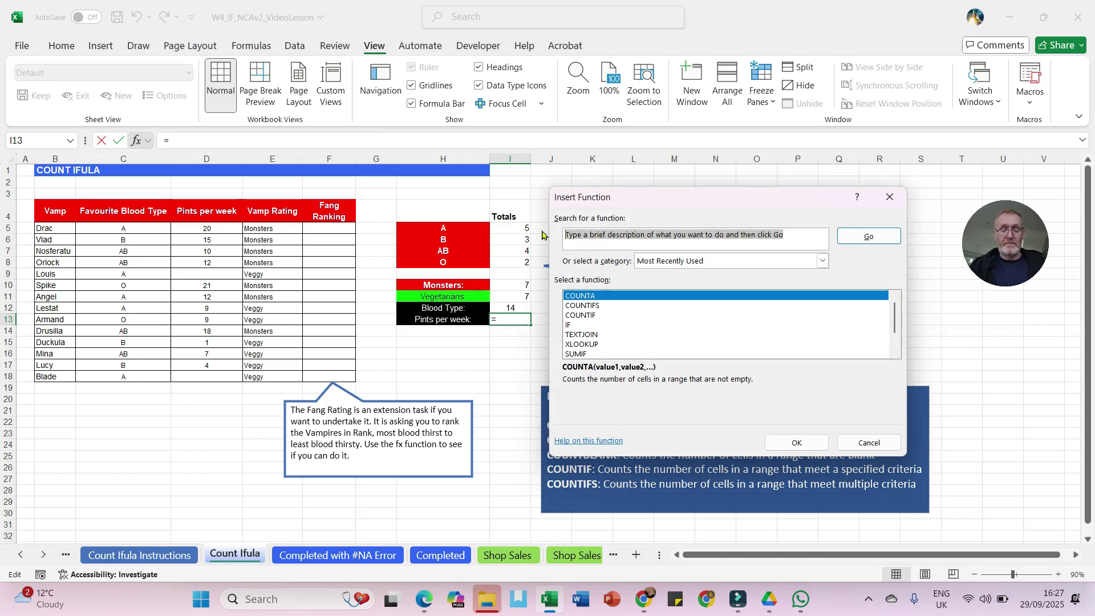
text(COUNT)
key(Return)
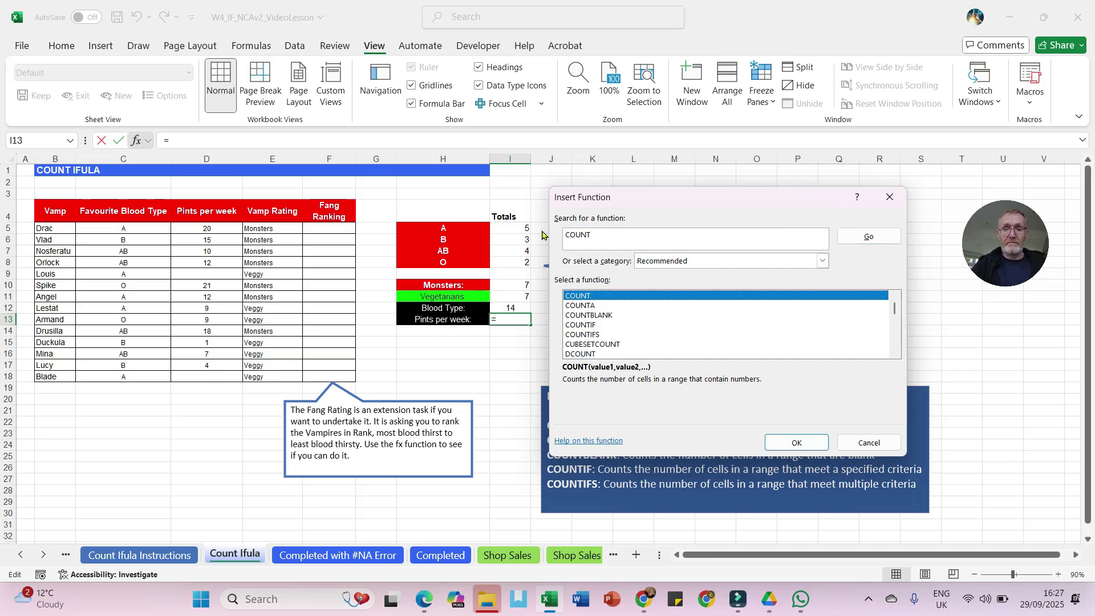
click(579, 296)
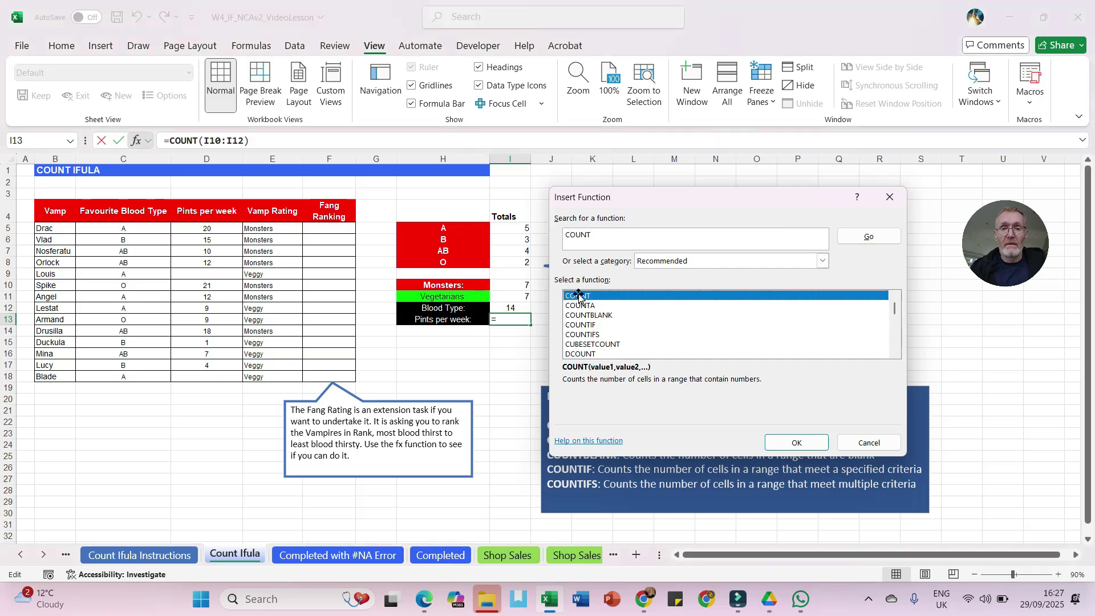
double_click(579, 296)
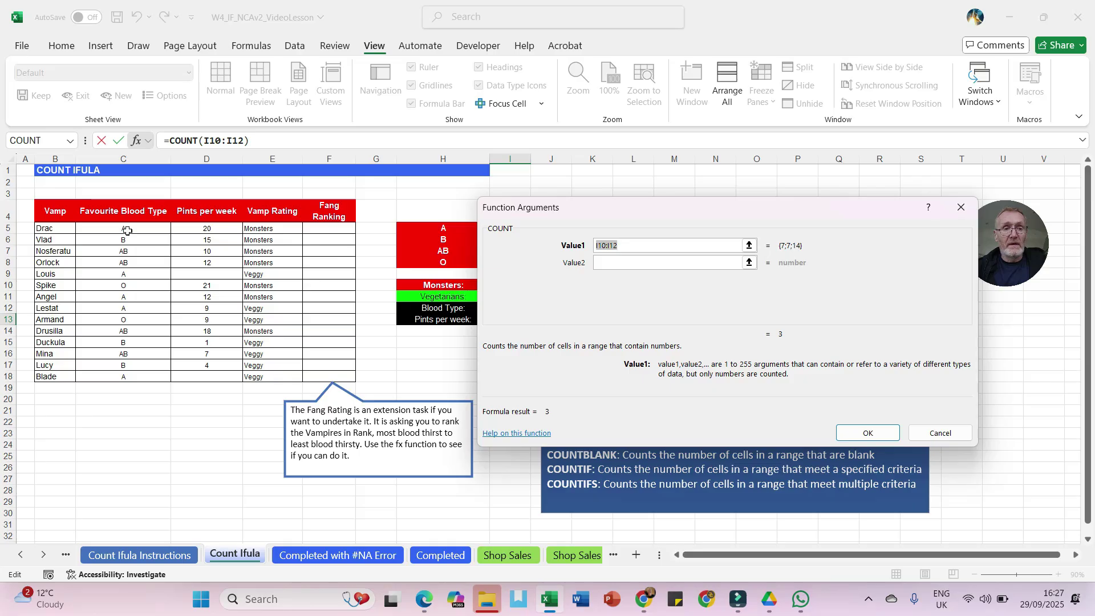
drag(200, 228, 195, 375)
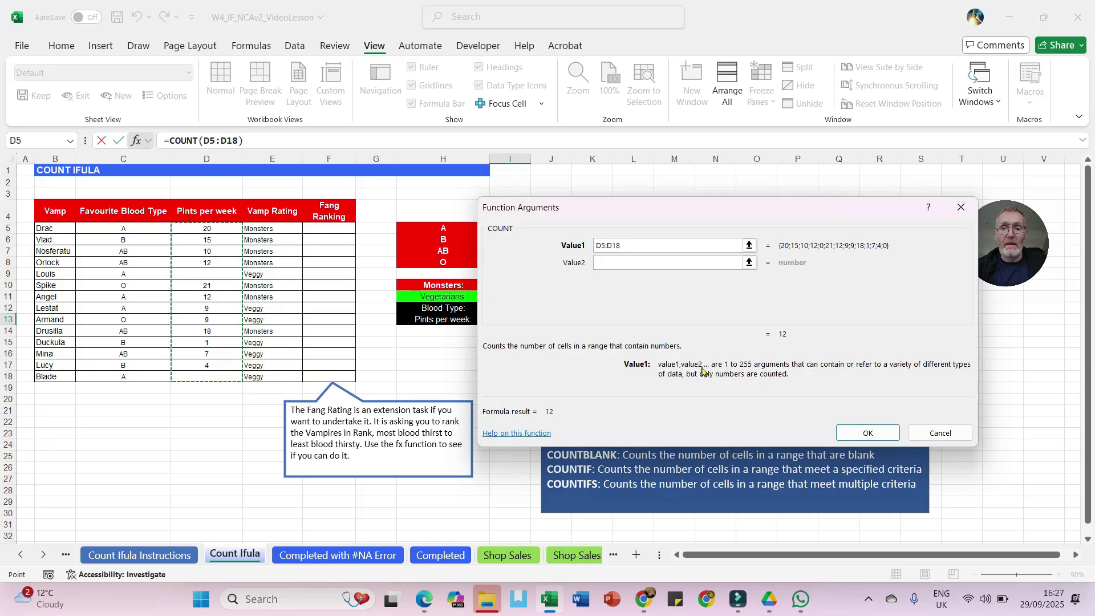
click(867, 433)
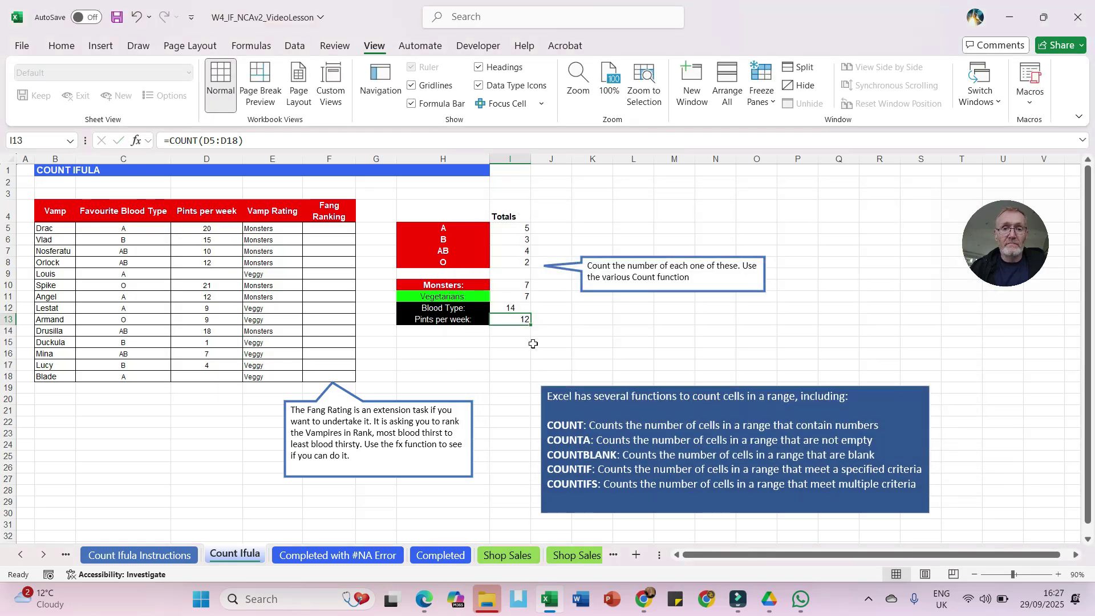
Centre the totals in cells I5:I13 horizontally on the Count Ifula sheet.
drag(513, 228, 513, 320)
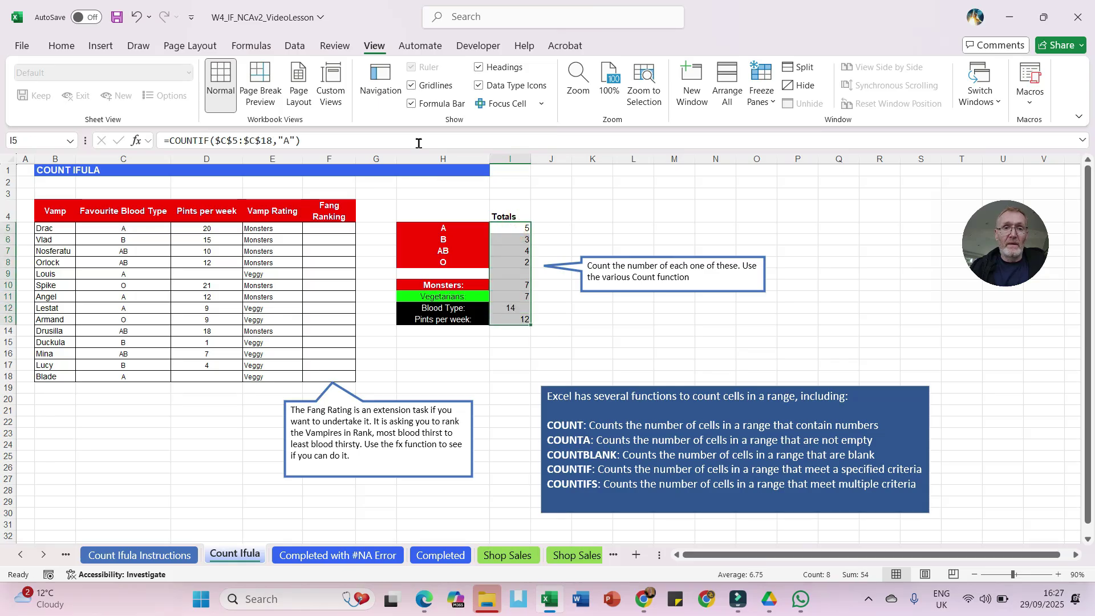
click(61, 45)
click(283, 97)
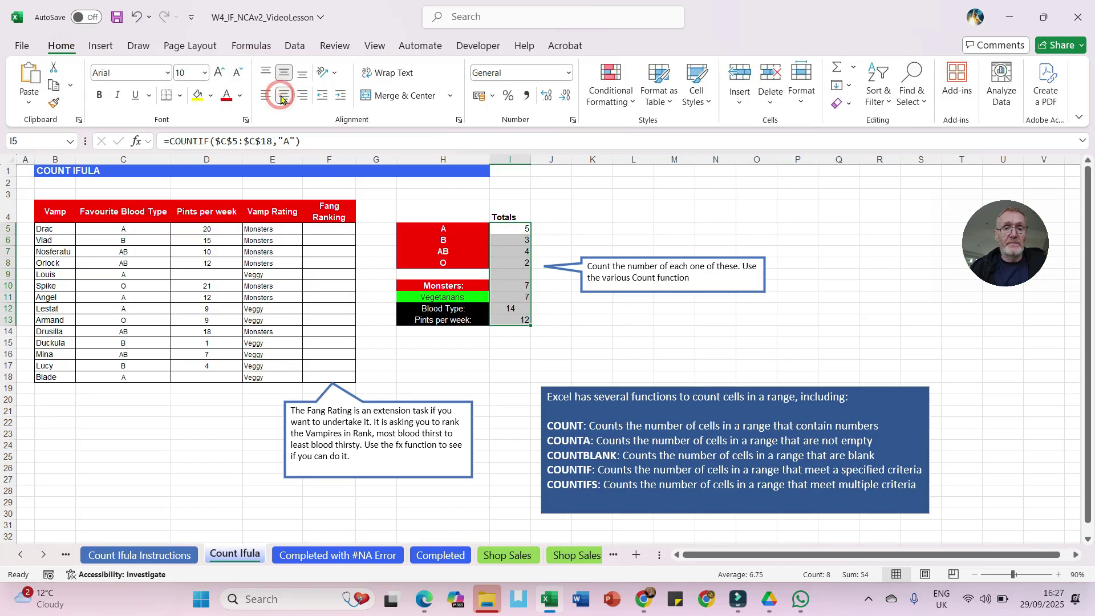
click(463, 376)
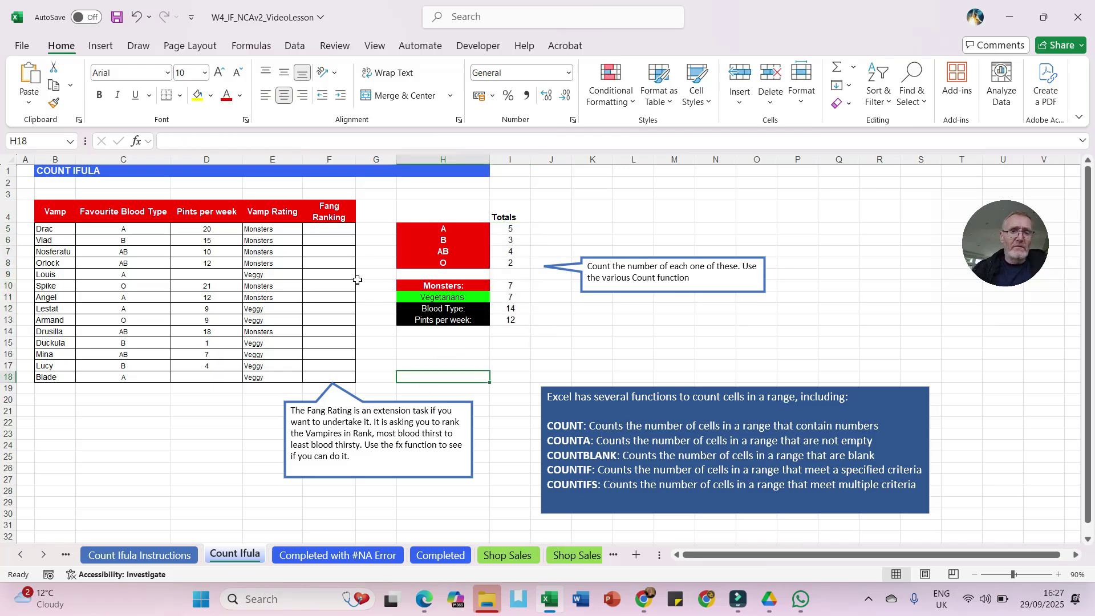
Review the empty Fang Ranking column, and compare it with the finished rankings on the Completed with #NA Error and Completed sheets.
click(338, 227)
click(329, 247)
click(325, 276)
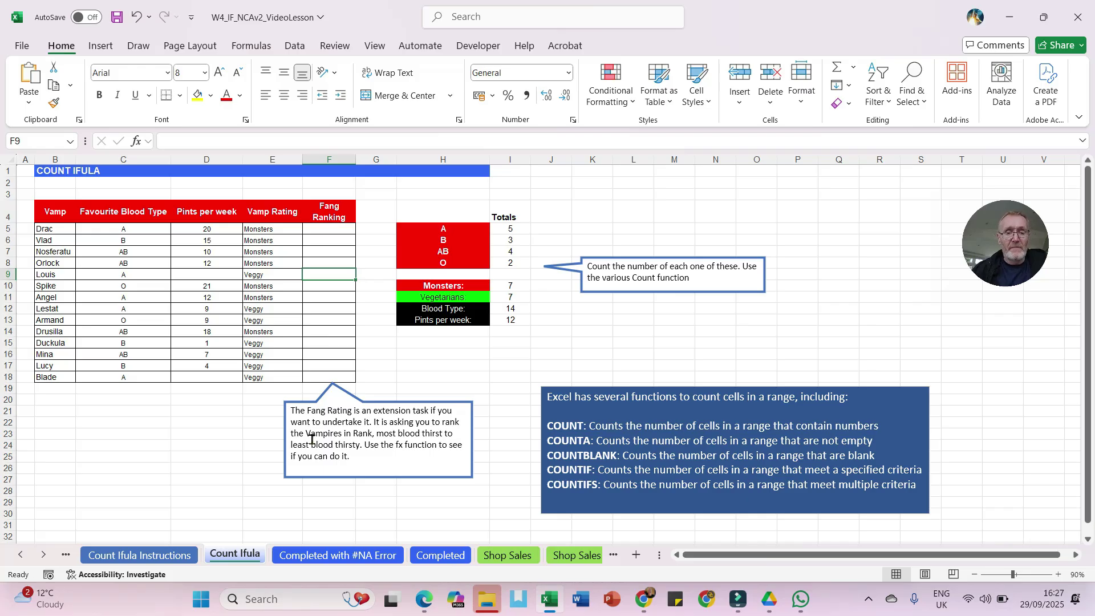
click(308, 553)
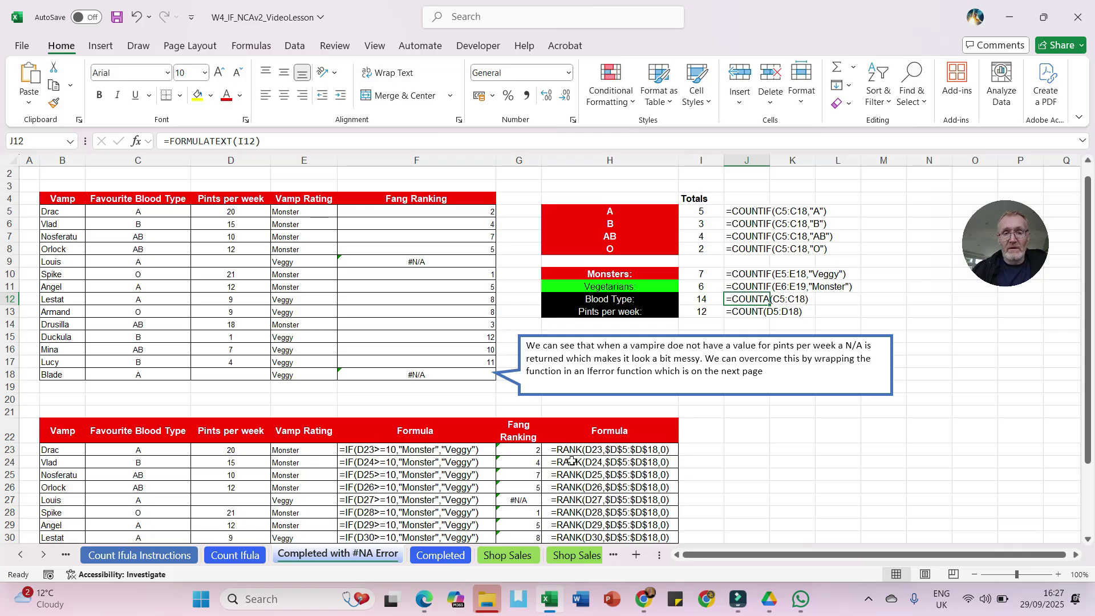
scroll(615, 460, down, 3)
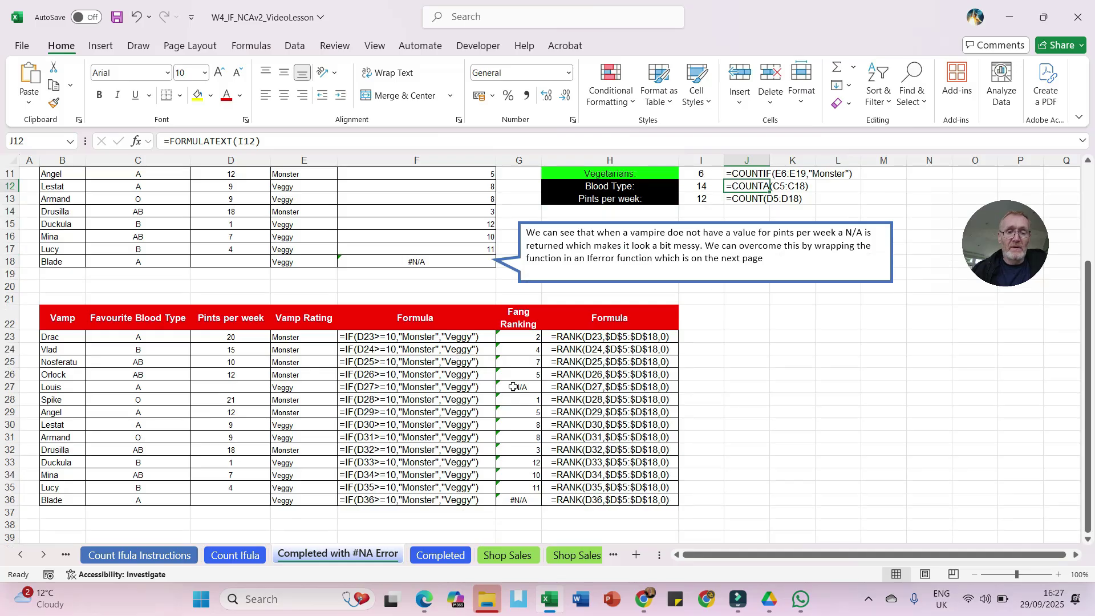
click(442, 556)
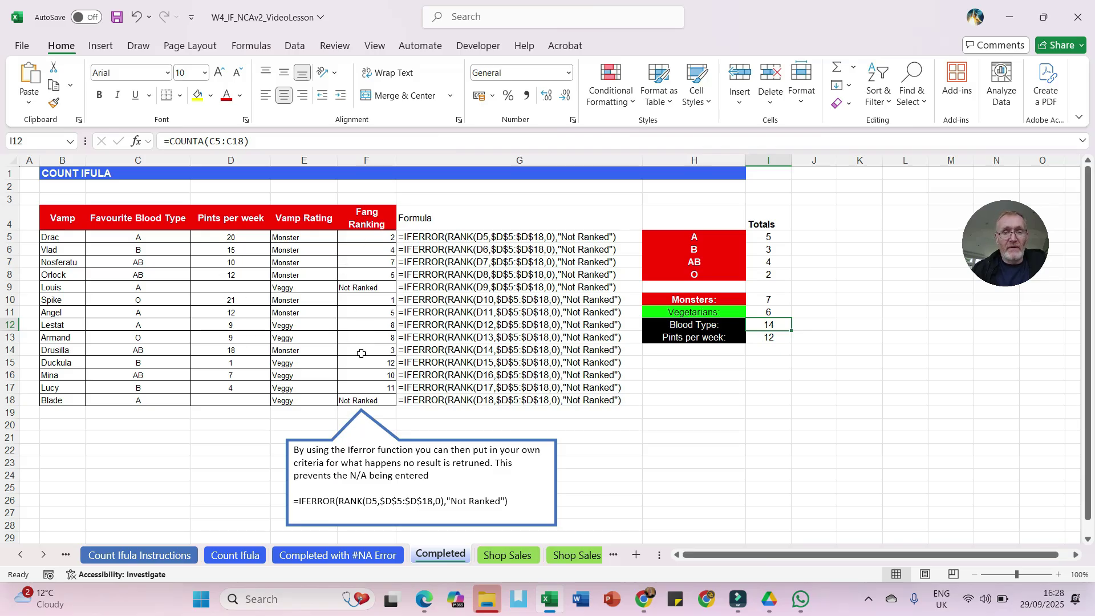
Examine the RANK function's Number, Ref and Order arguments for cell F5 on Count Ifula, and check the worked RANK formula in H23.
click(230, 559)
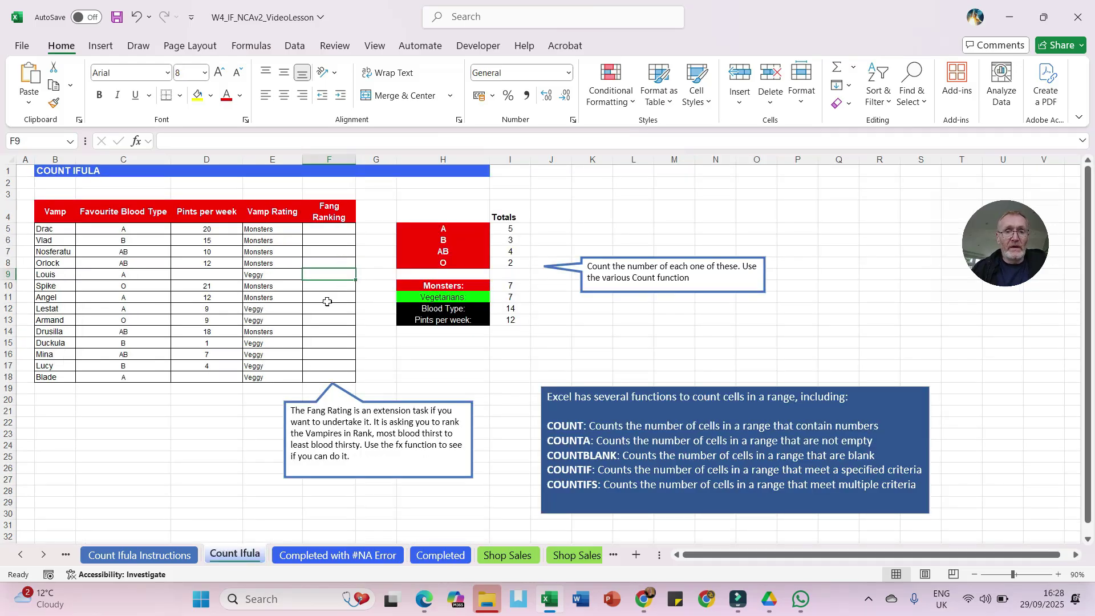
click(316, 229)
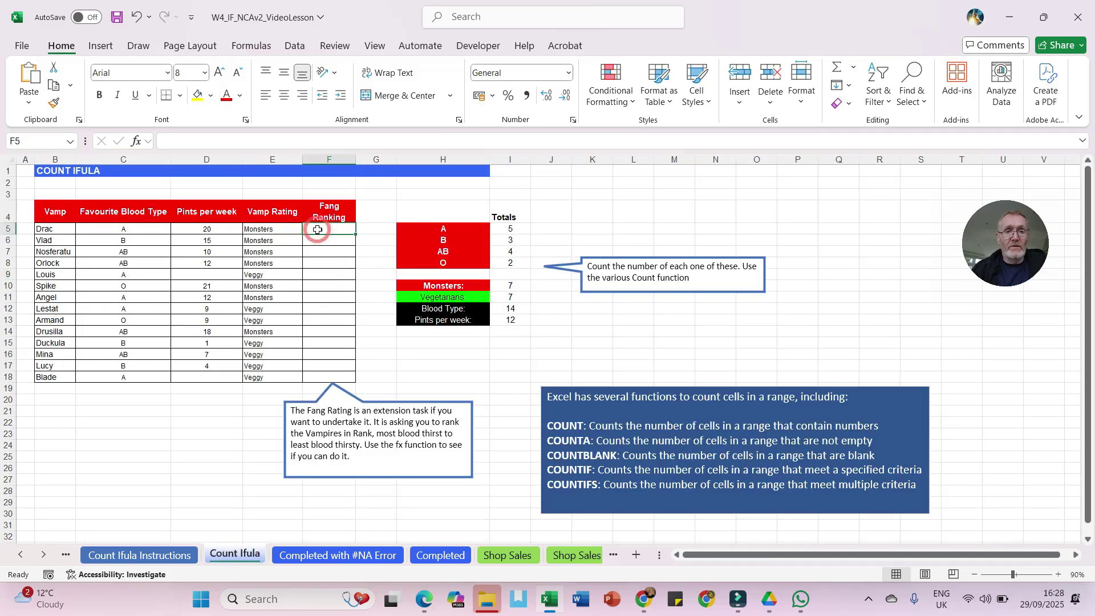
click(136, 141)
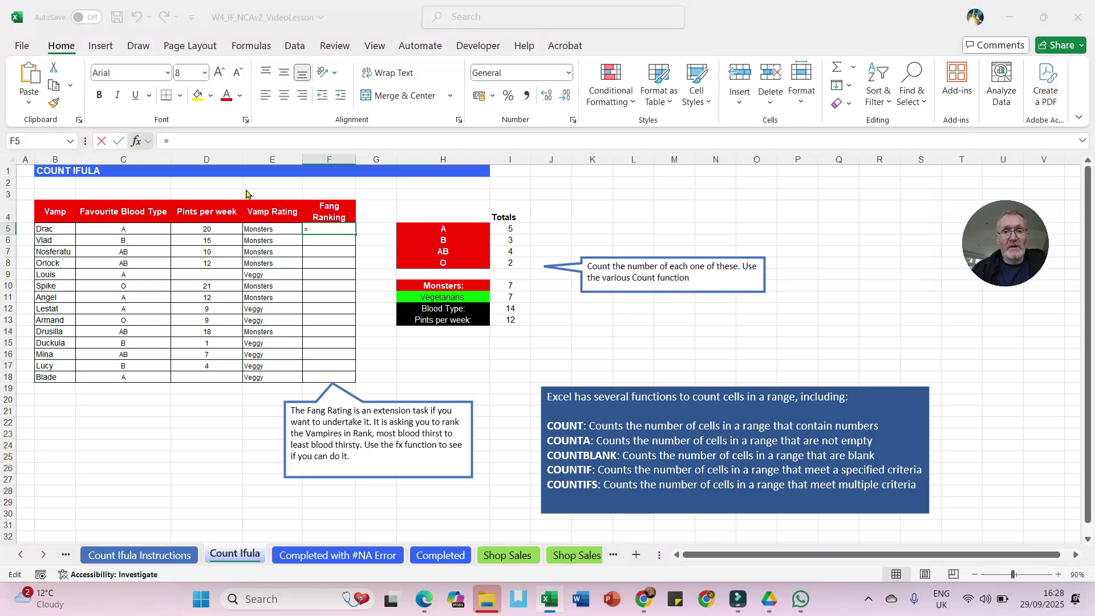
text(RANK)
key(Return)
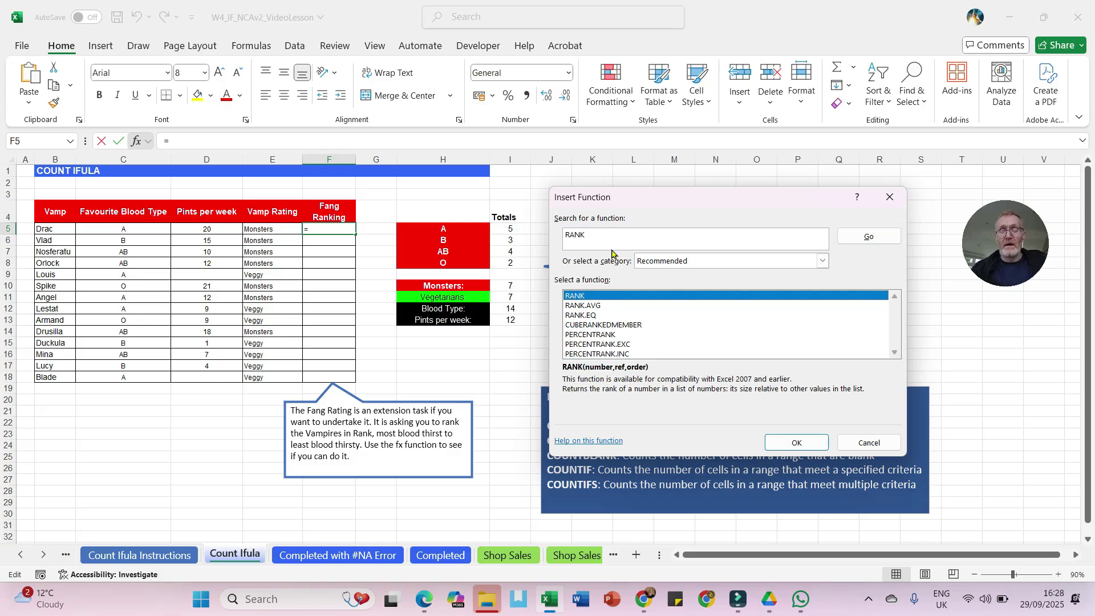
double_click(579, 296)
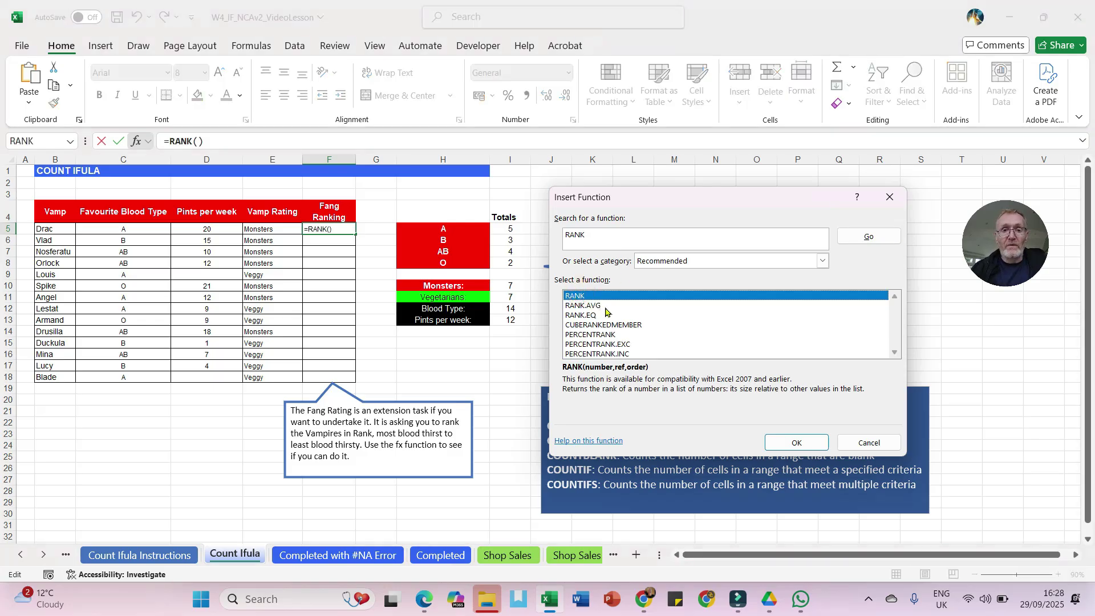
drag(611, 224, 627, 198)
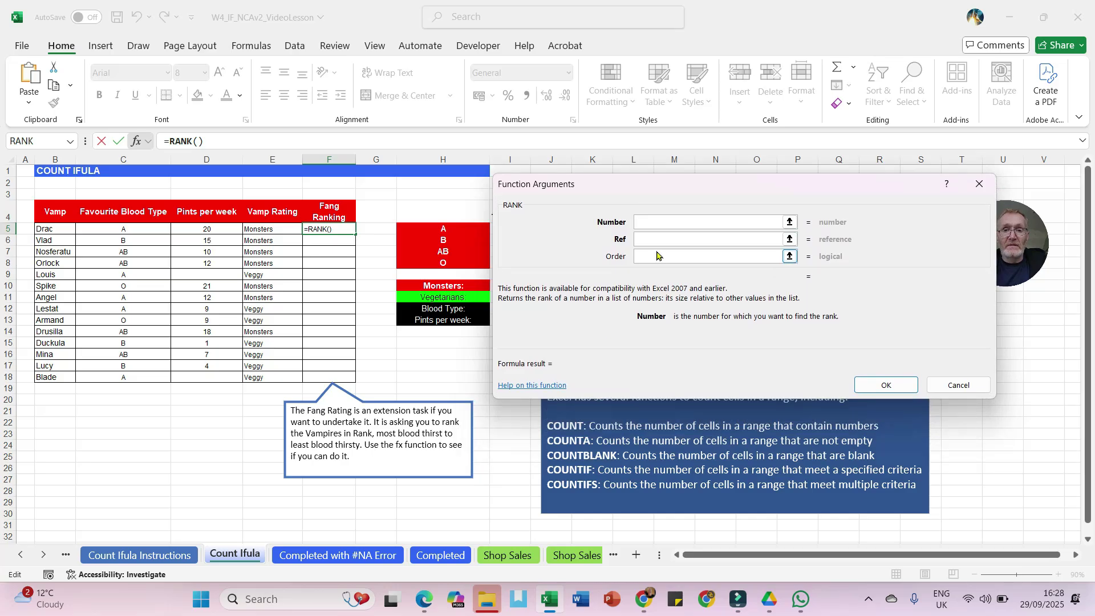
click(643, 240)
click(645, 256)
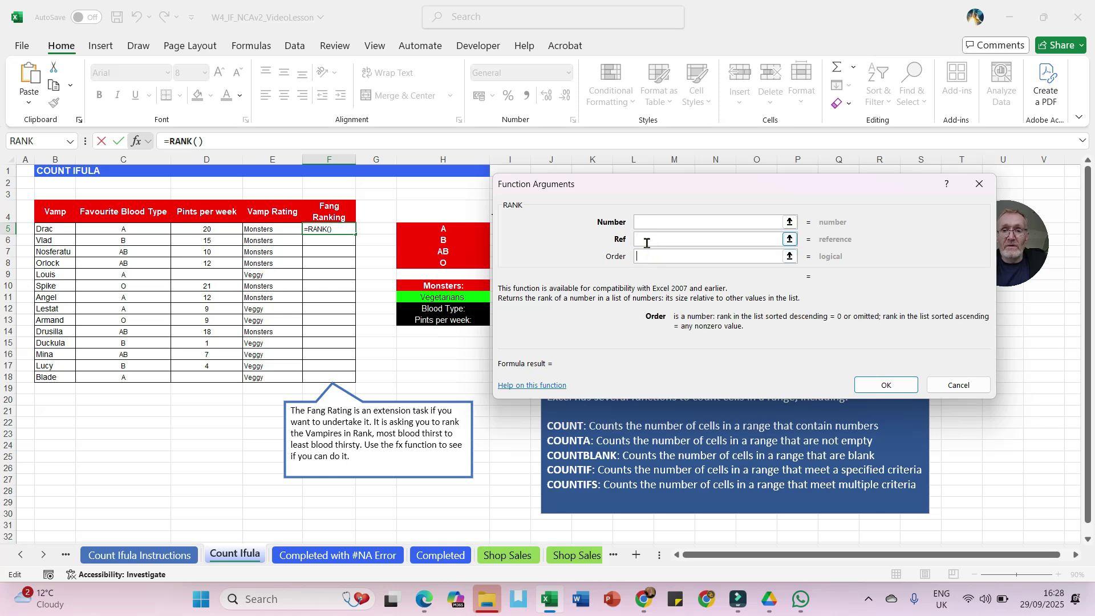
click(646, 242)
click(645, 222)
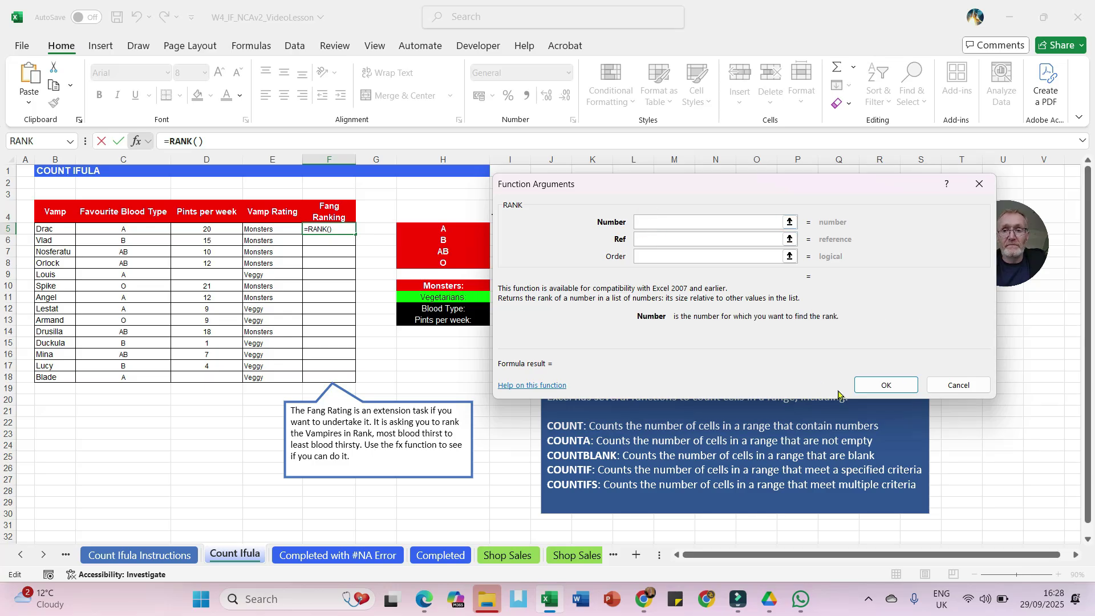
click(958, 385)
click(350, 563)
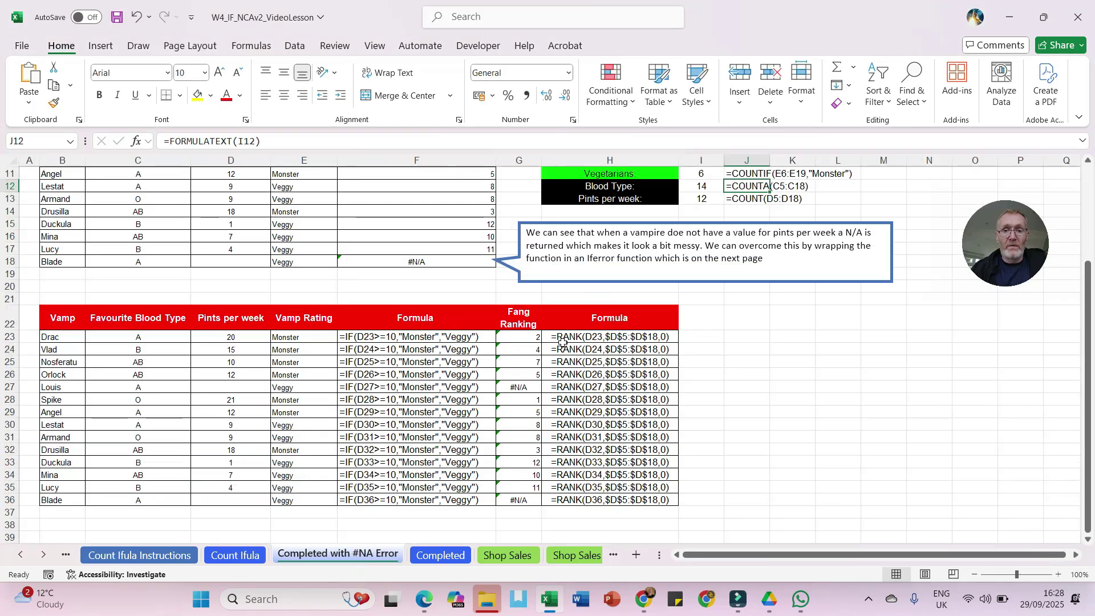
click(563, 342)
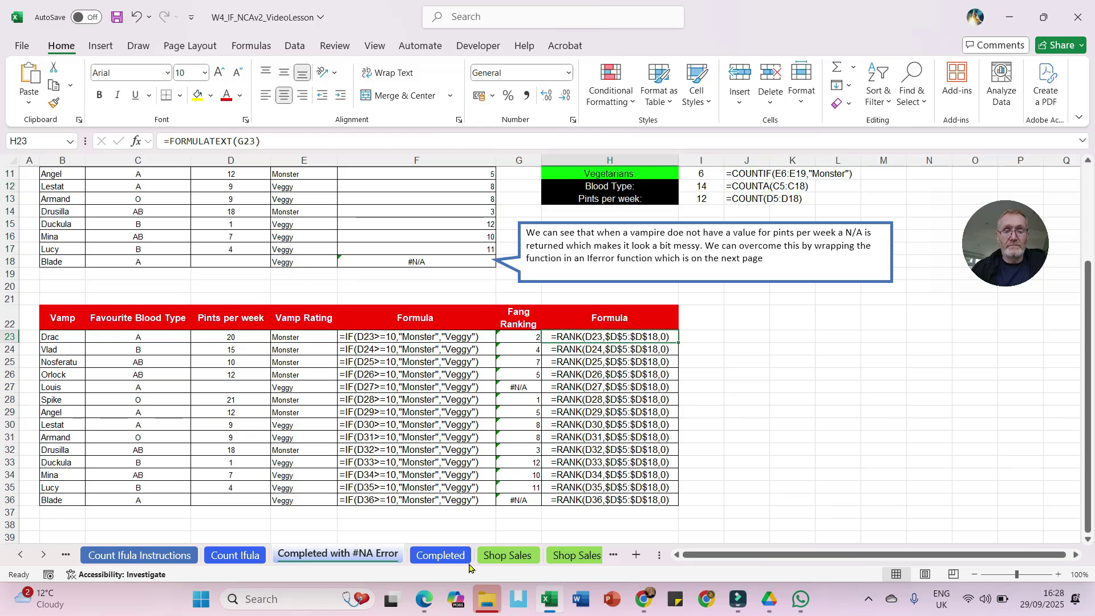
On the Shop Sales sheet, freeze the header row and the Date column with Freeze Panes at cell B2.
click(502, 562)
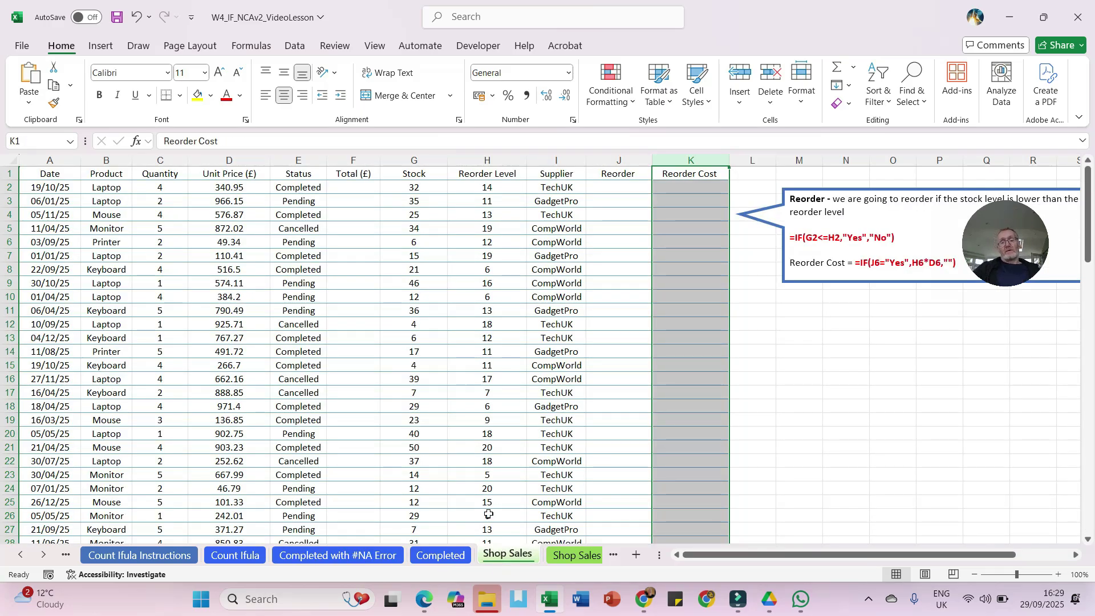
scroll(254, 343, down, 2)
scroll(251, 354, up, 2)
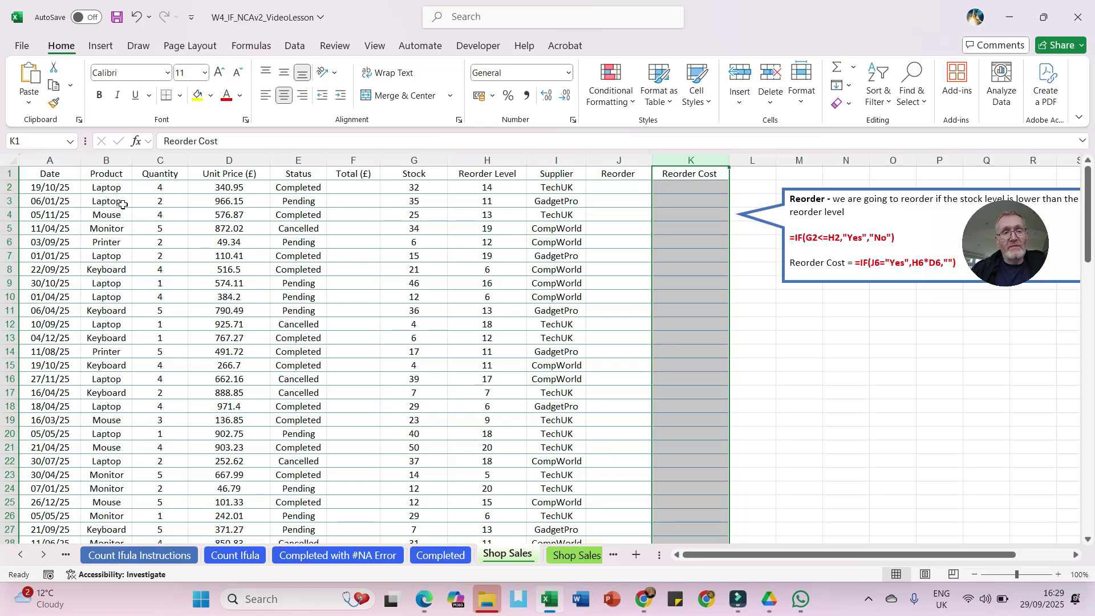
click(107, 191)
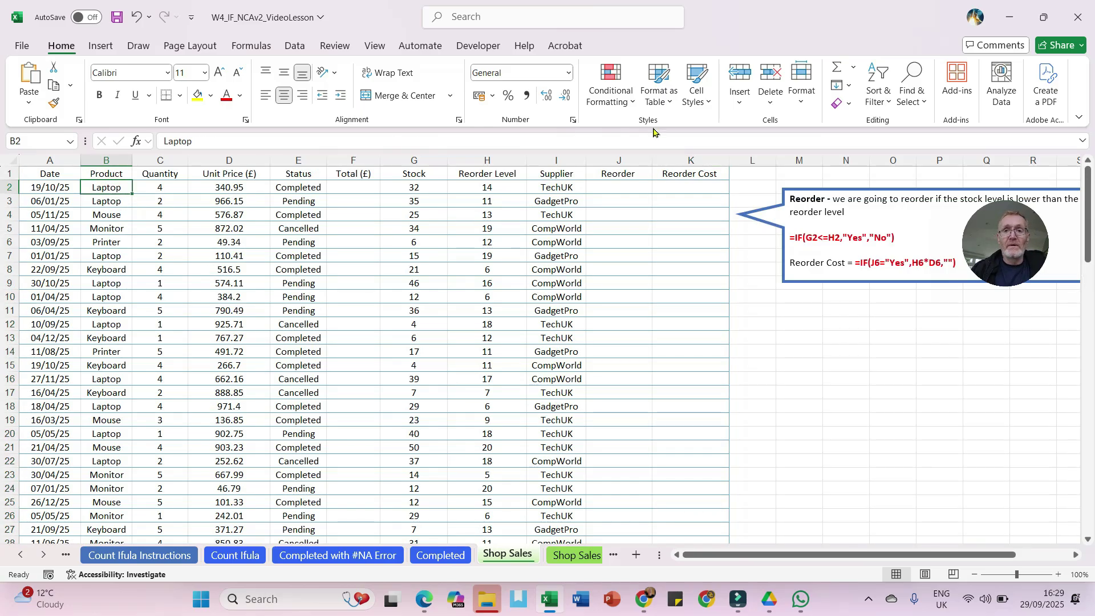
click(374, 46)
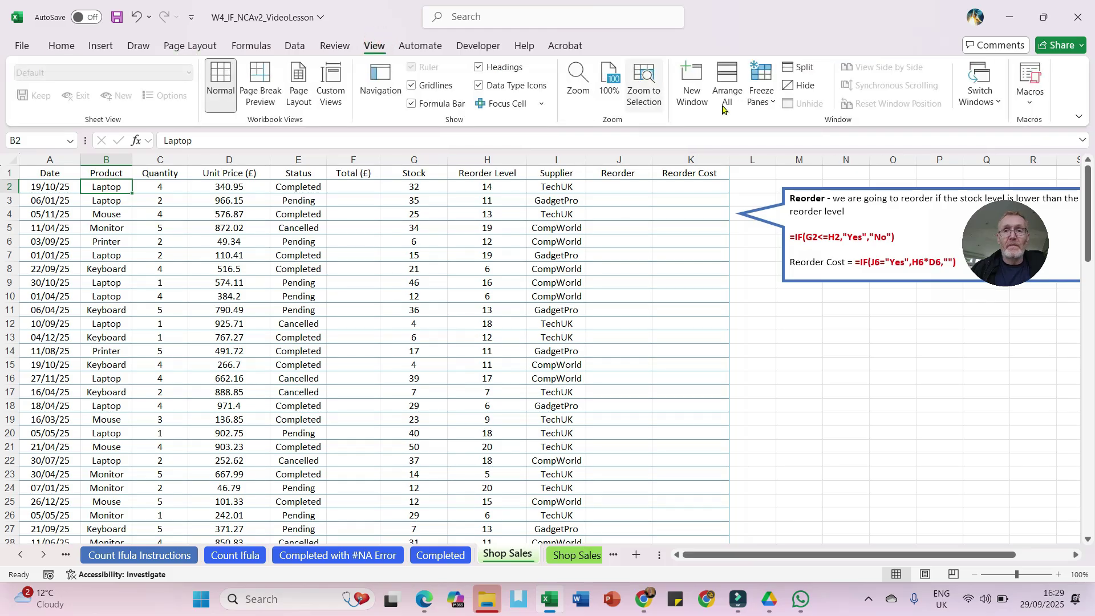
click(762, 91)
click(776, 137)
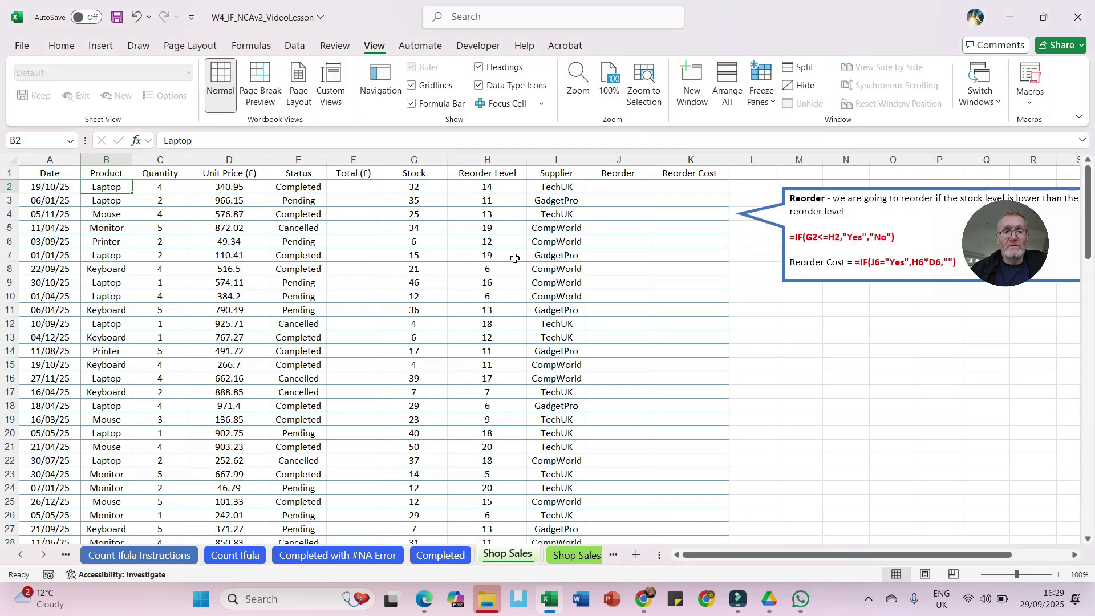
scroll(513, 259, down, 3)
scroll(513, 259, up, 3)
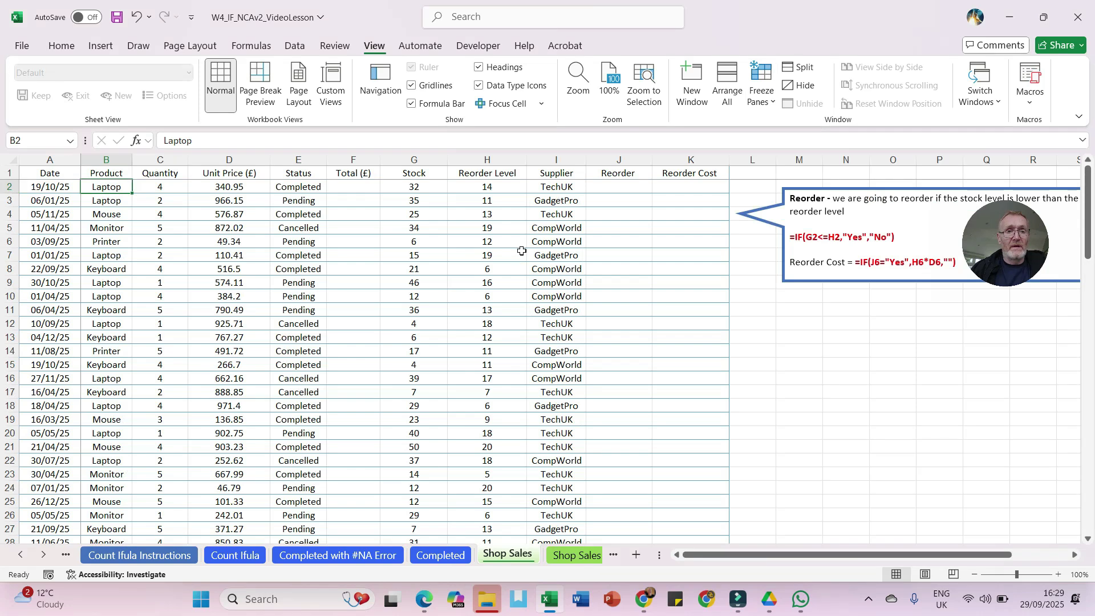
Format the Unit Price values in D2:D101 as Currency.
click(219, 214)
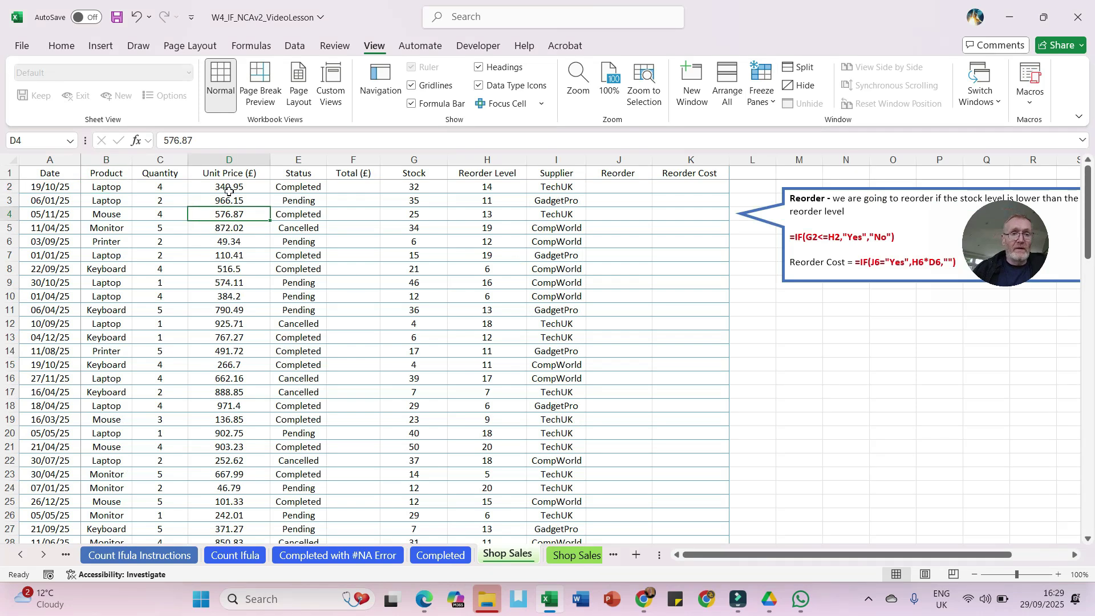
drag(229, 187, 222, 516)
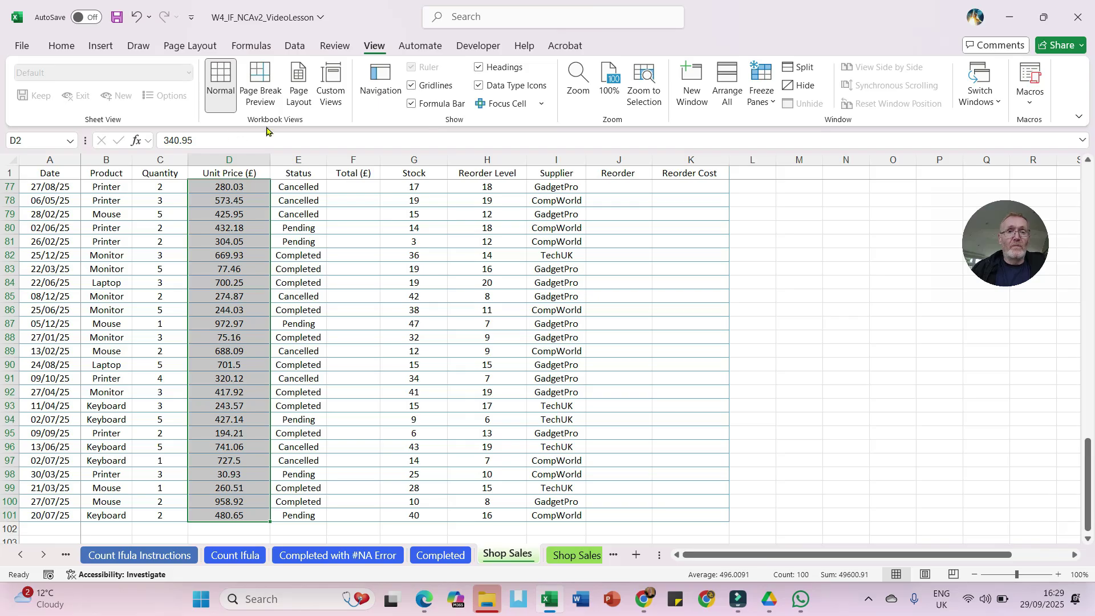
click(60, 46)
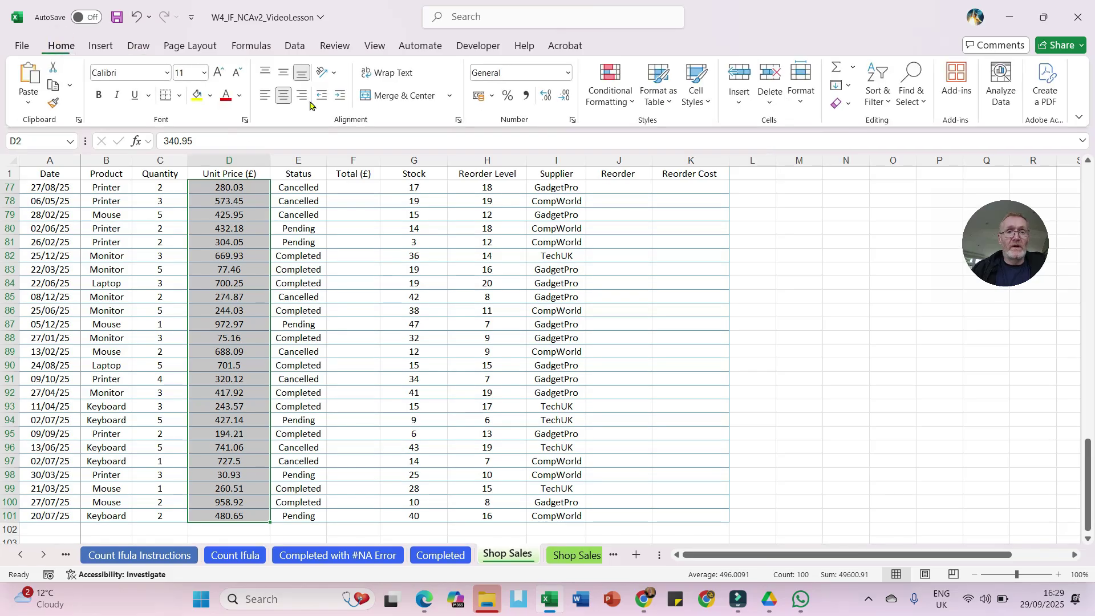
click(569, 72)
click(529, 166)
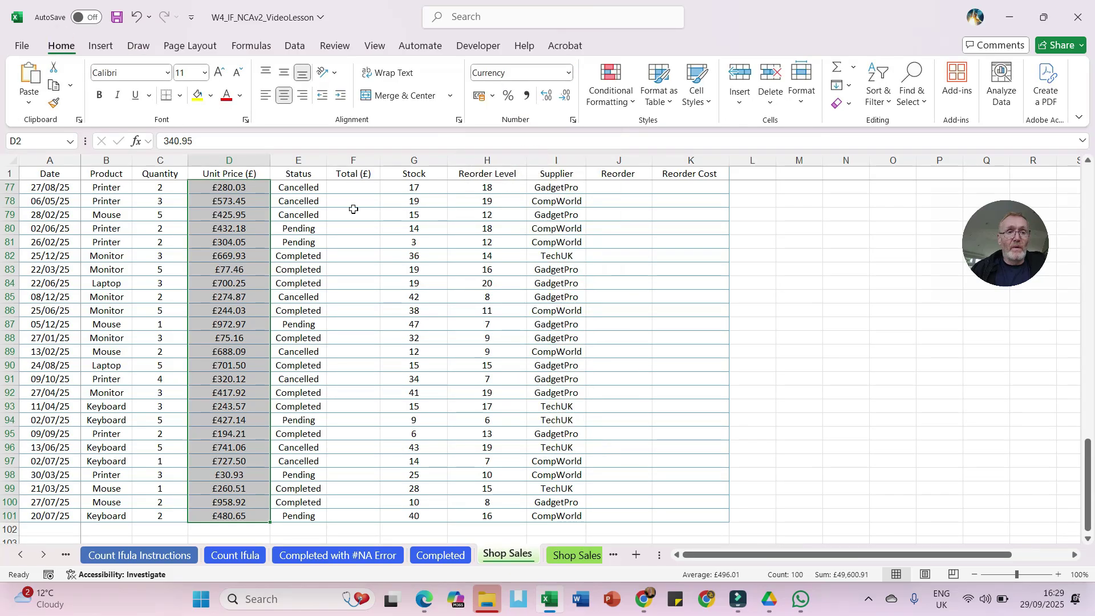
click(231, 214)
Enter the formula =D2*C2 in cell F2 to calculate the first order's Total (£).
scroll(302, 217, up, 17)
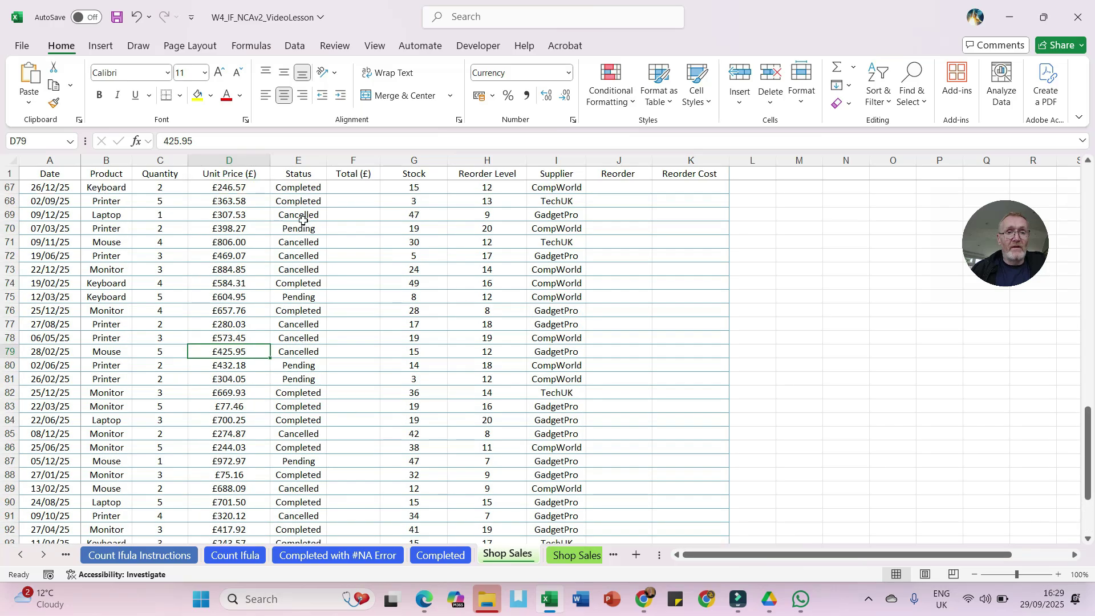
scroll(304, 225, up, 8)
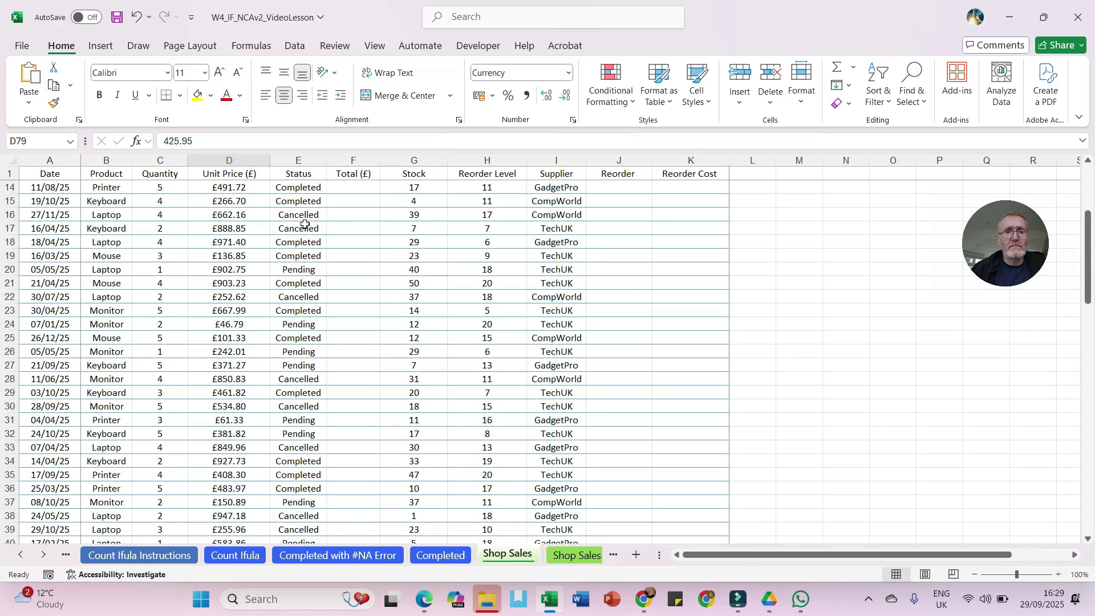
click(357, 188)
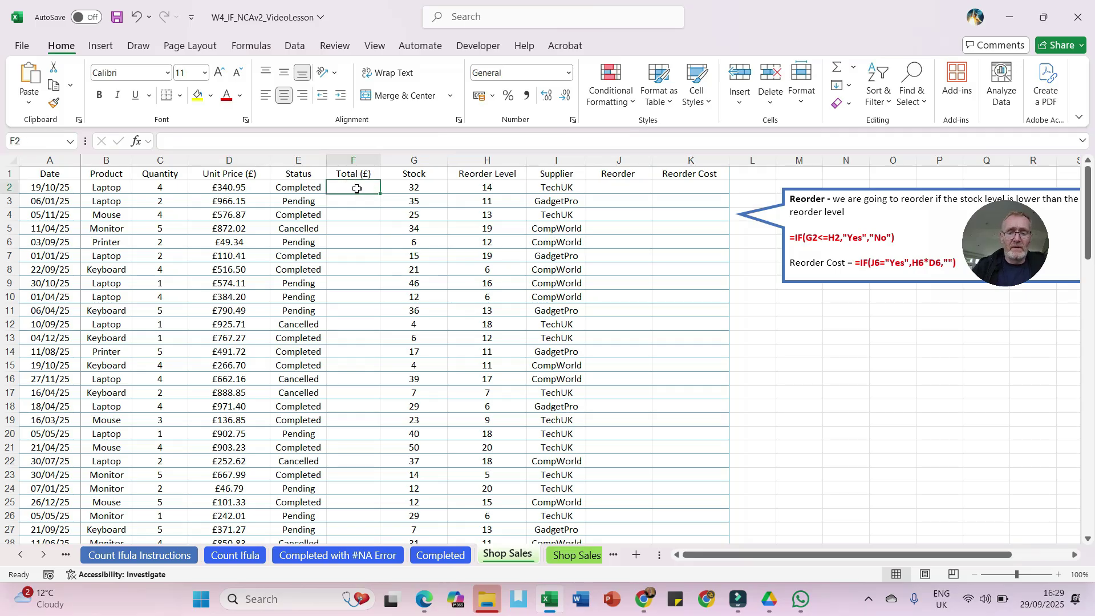
text(=)
click(234, 189)
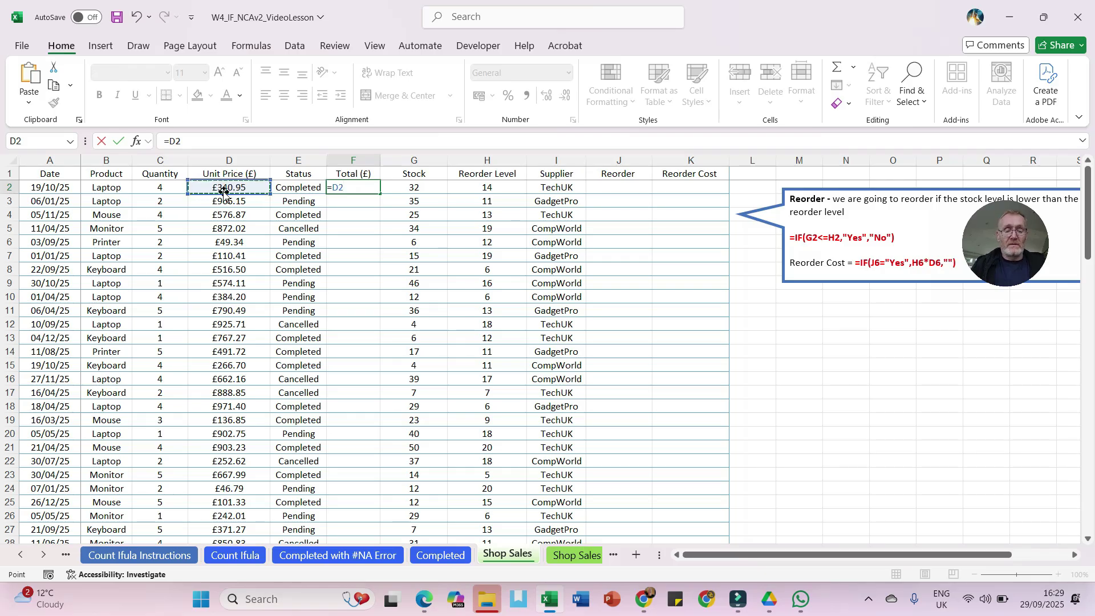
text(*)
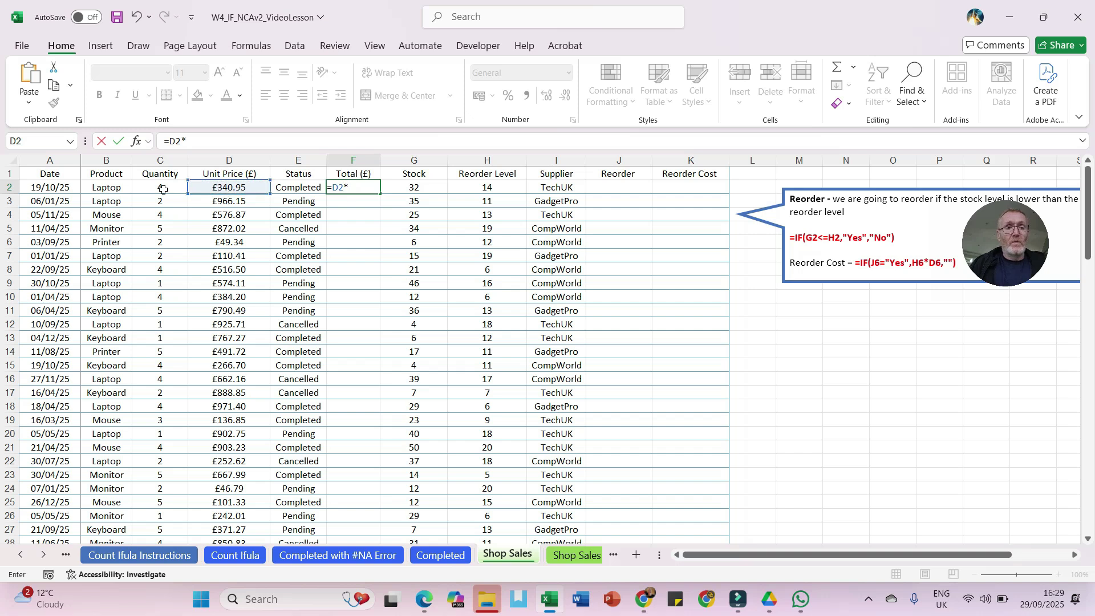
click(160, 189)
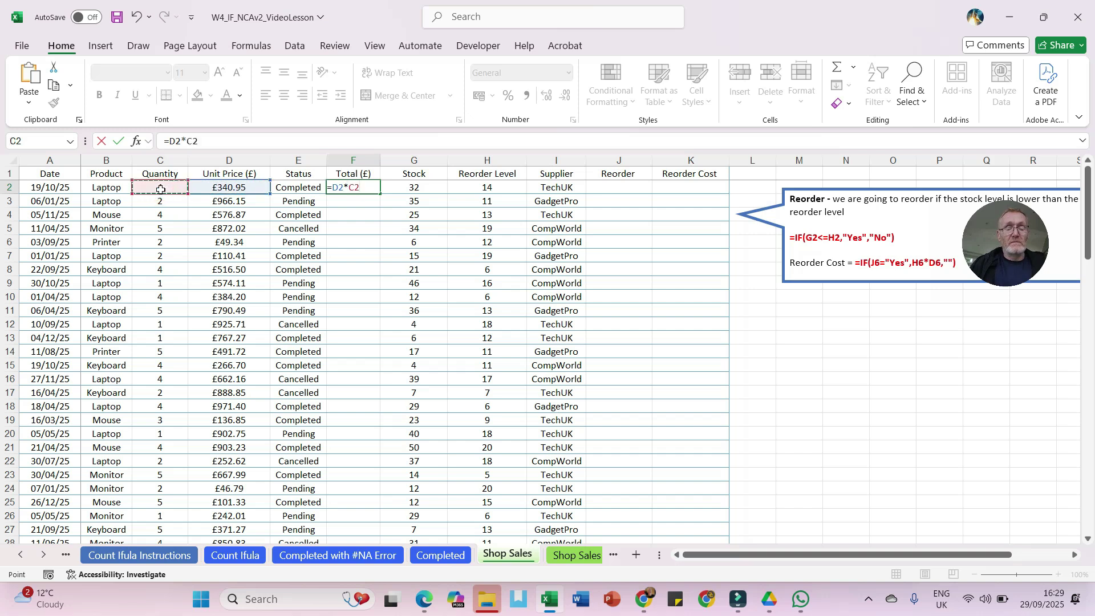
key(Return)
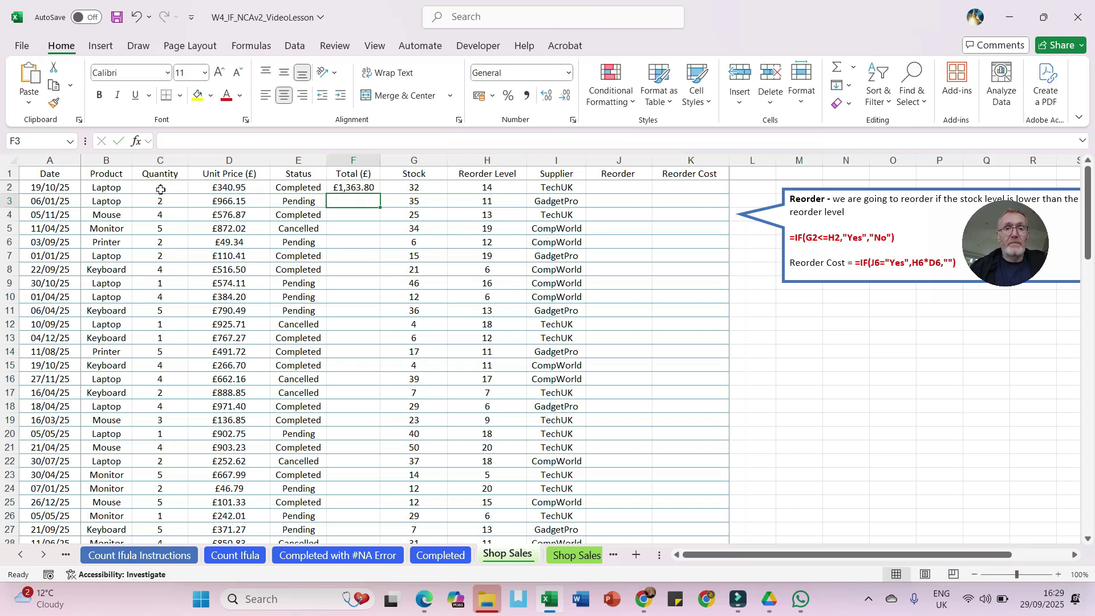
click(352, 187)
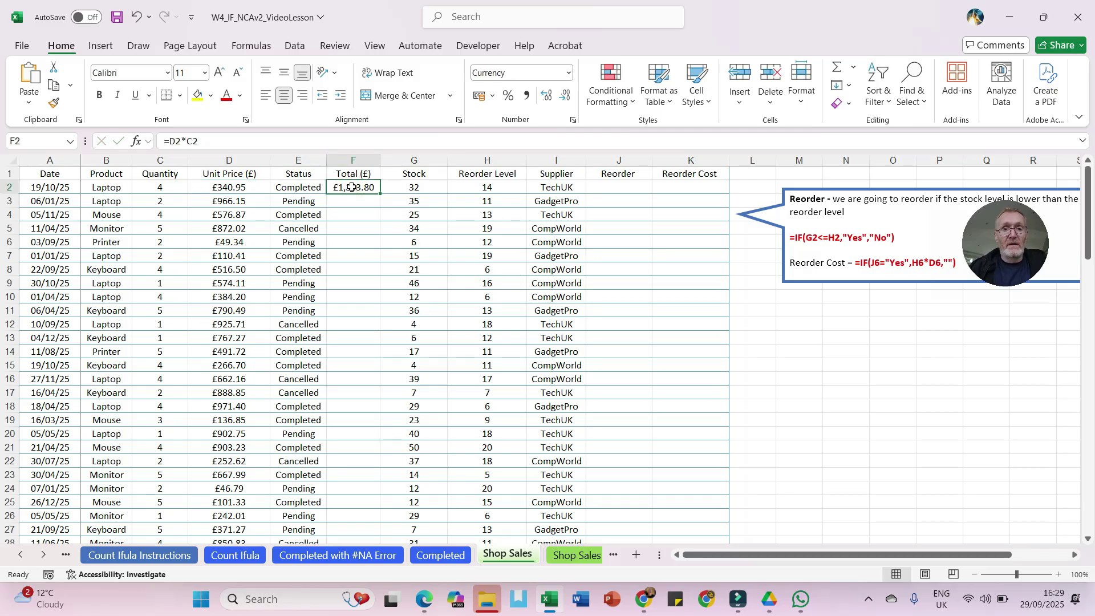
Fill the Total (£) formula from F2 down the column to F101.
click(378, 193)
double_click(380, 192)
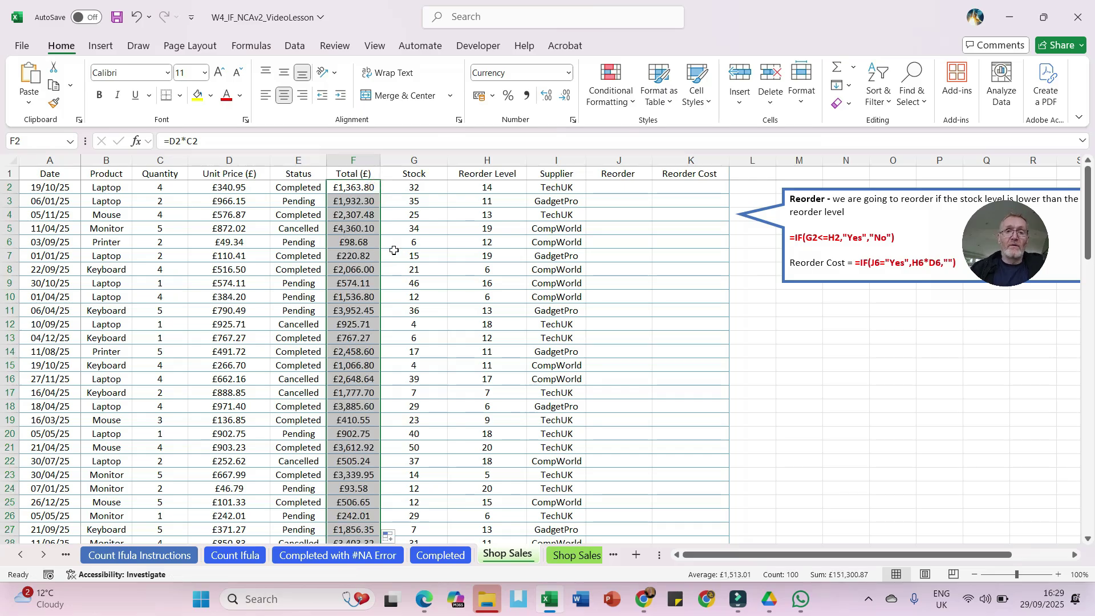
click(399, 227)
In the Reorder cell J2, insert an IF function with the logical test G2<=H2, comparing Stock with Reorder Level.
click(407, 190)
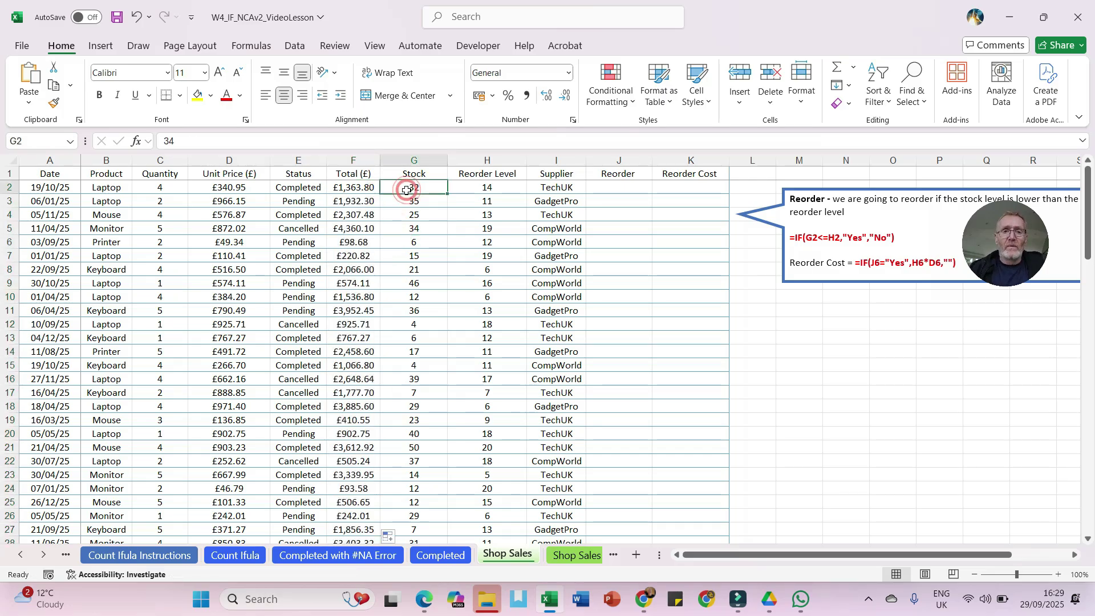
click(469, 191)
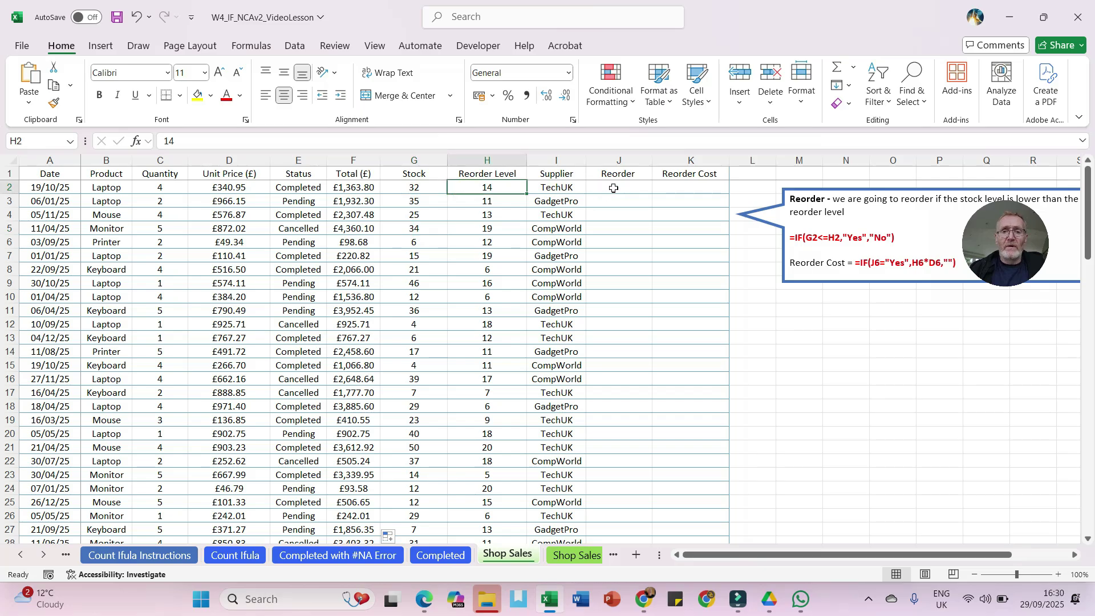
click(613, 188)
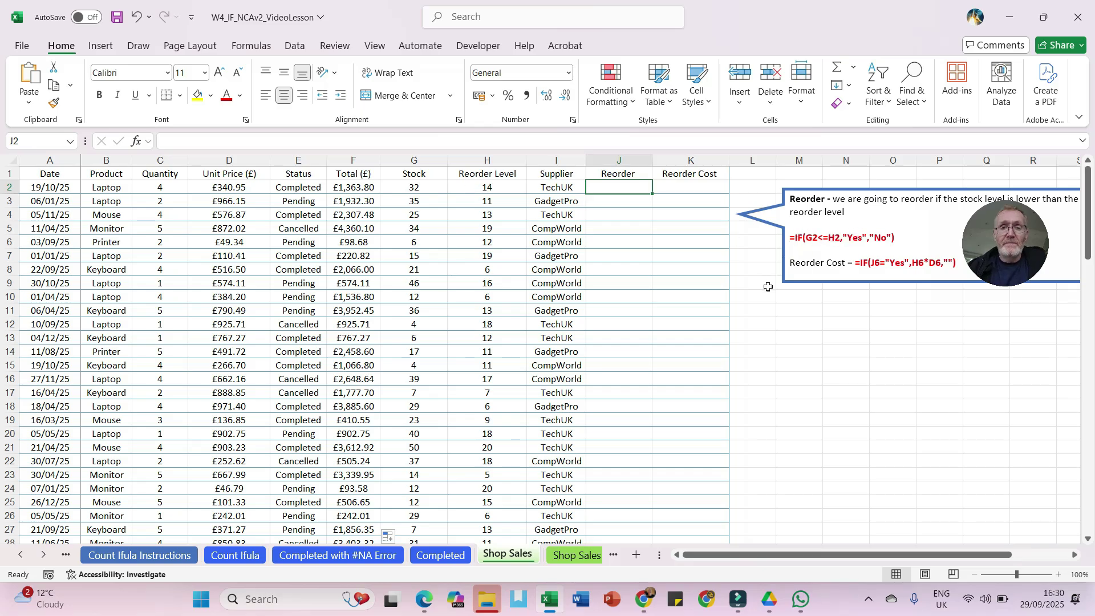
click(607, 188)
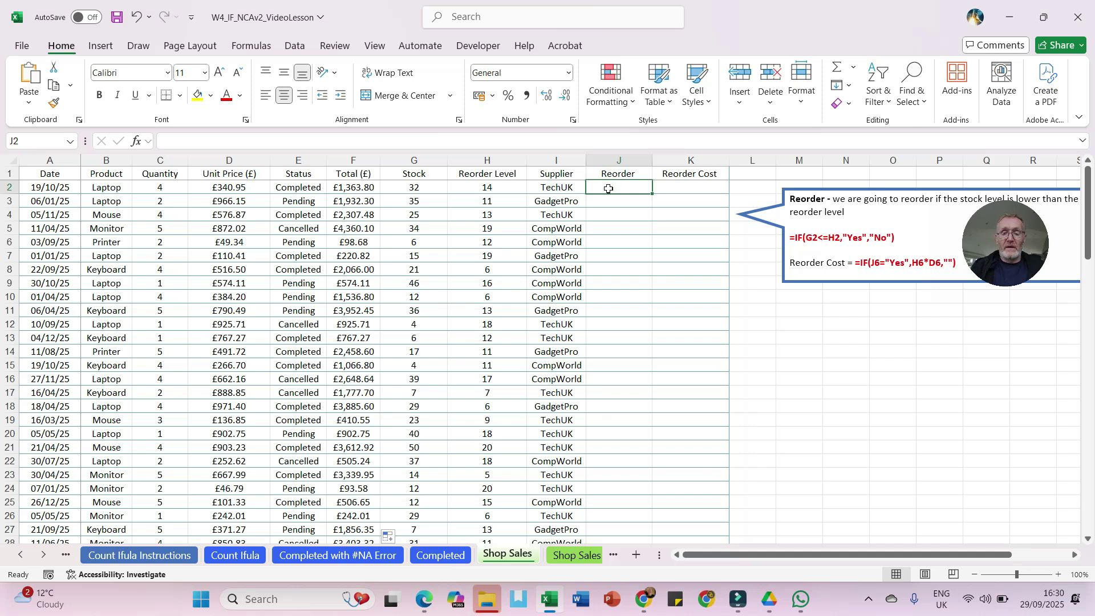
text(=)
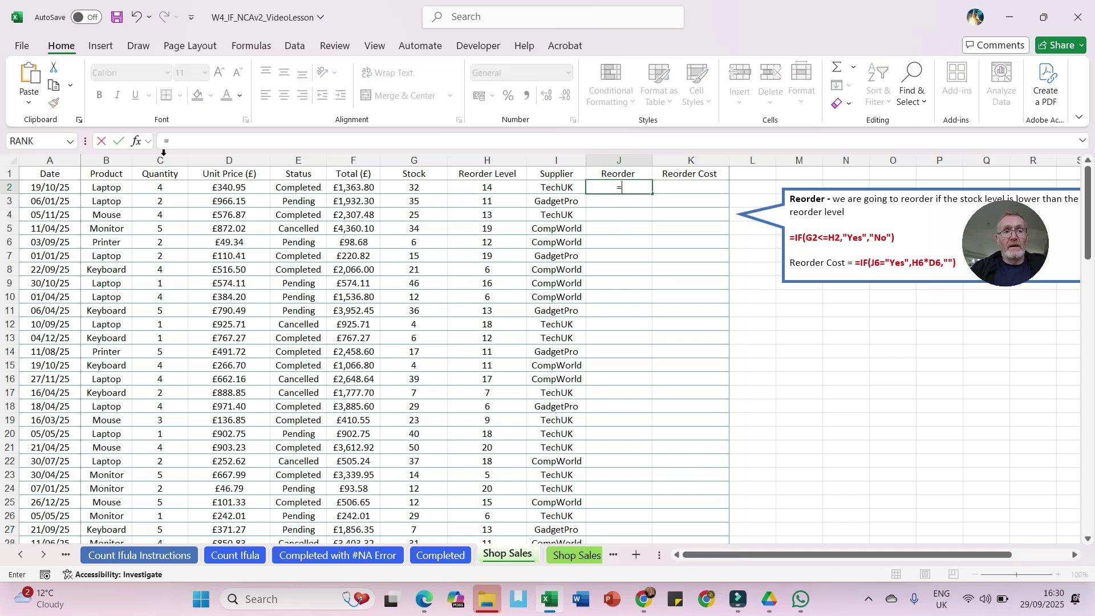
click(135, 141)
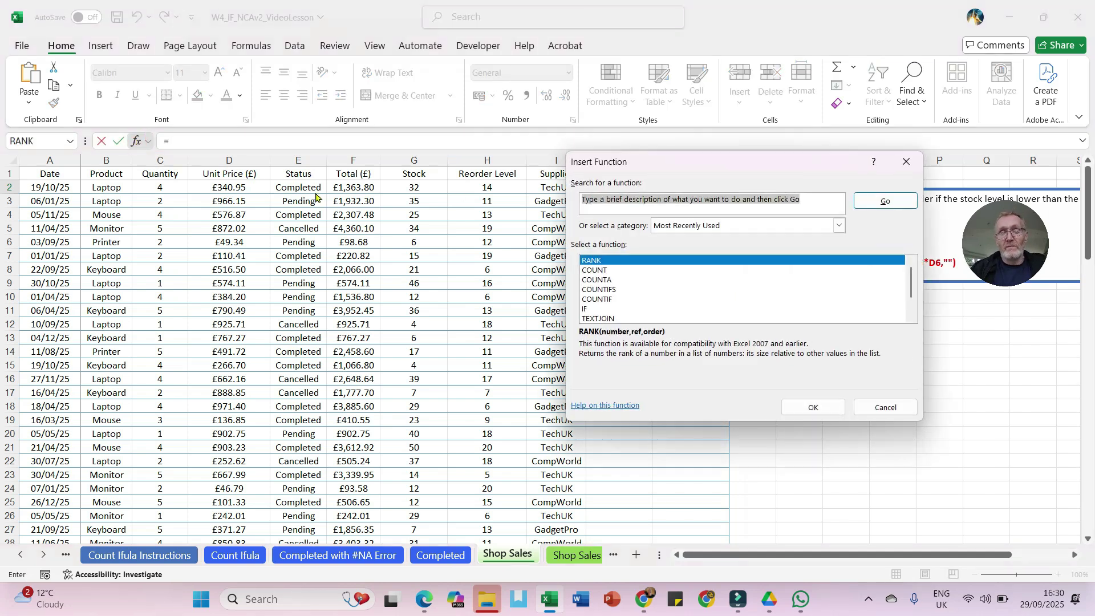
double_click(584, 309)
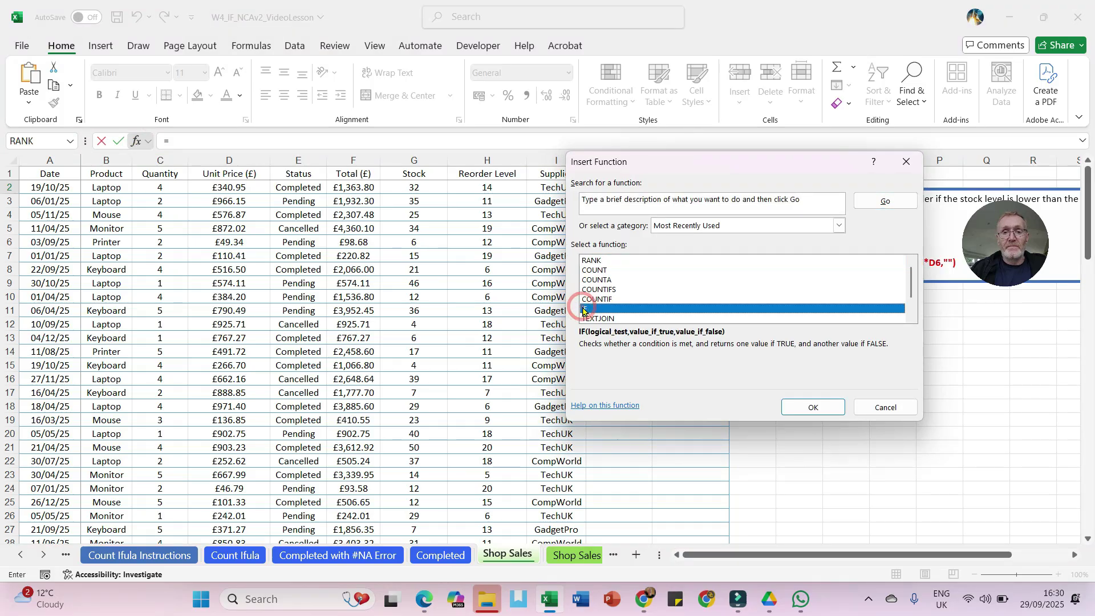
drag(654, 183, 432, 341)
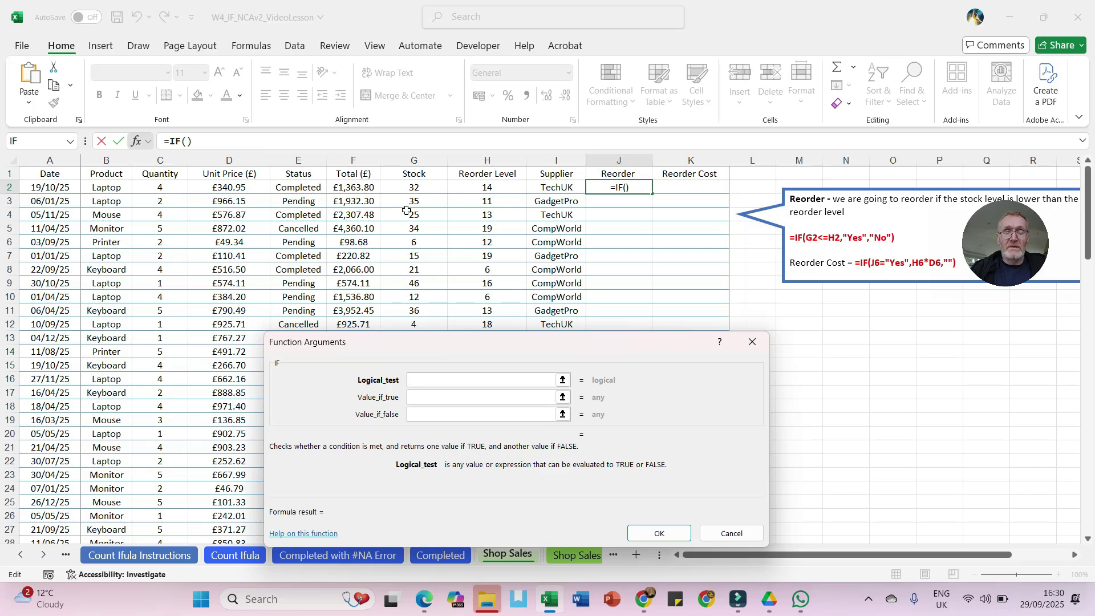
click(407, 189)
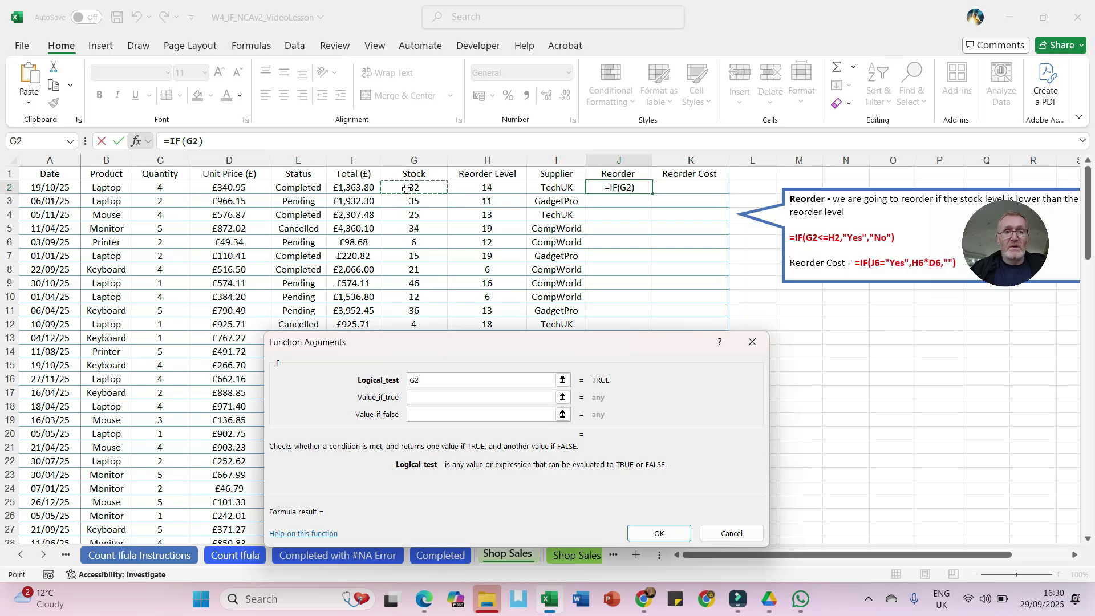
text(<)
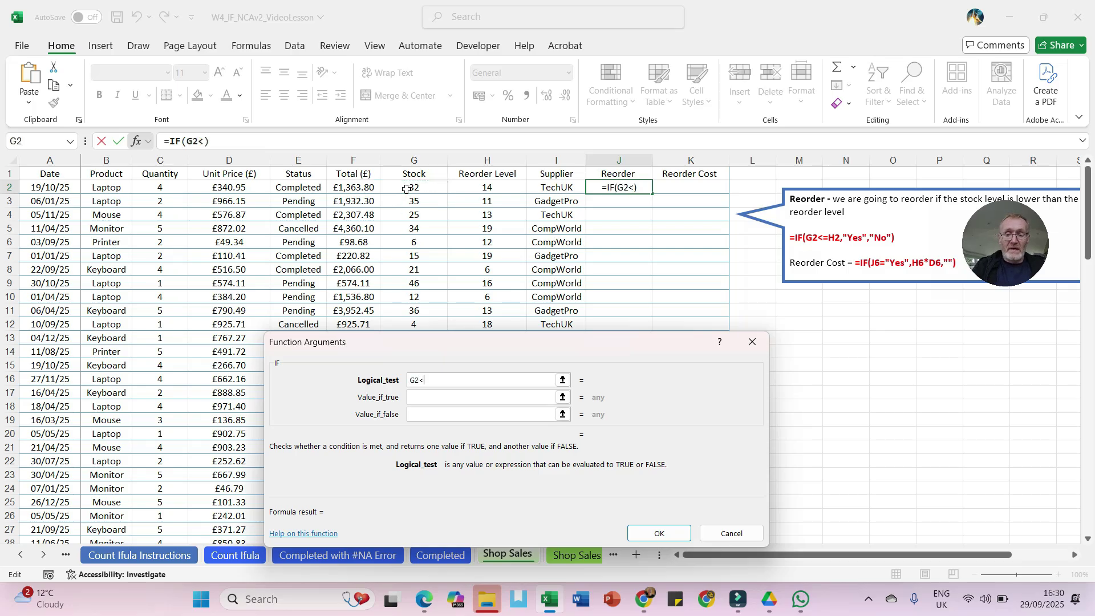
text(=)
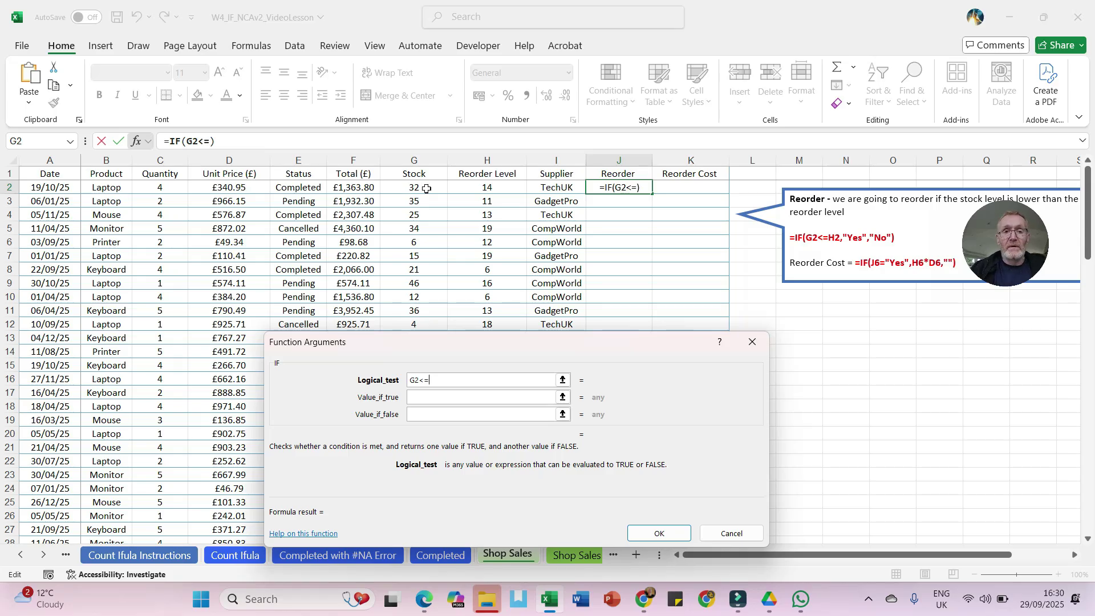
click(495, 188)
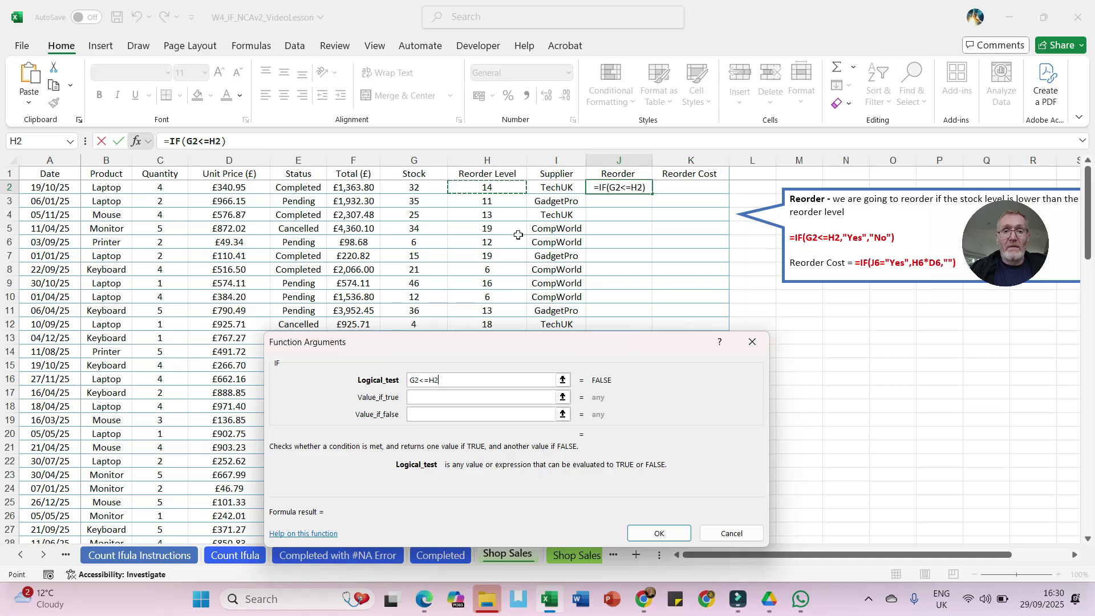
Complete J2's IF function with "Yes" if true and "No" if false, and fill it down the Reorder column.
click(436, 396)
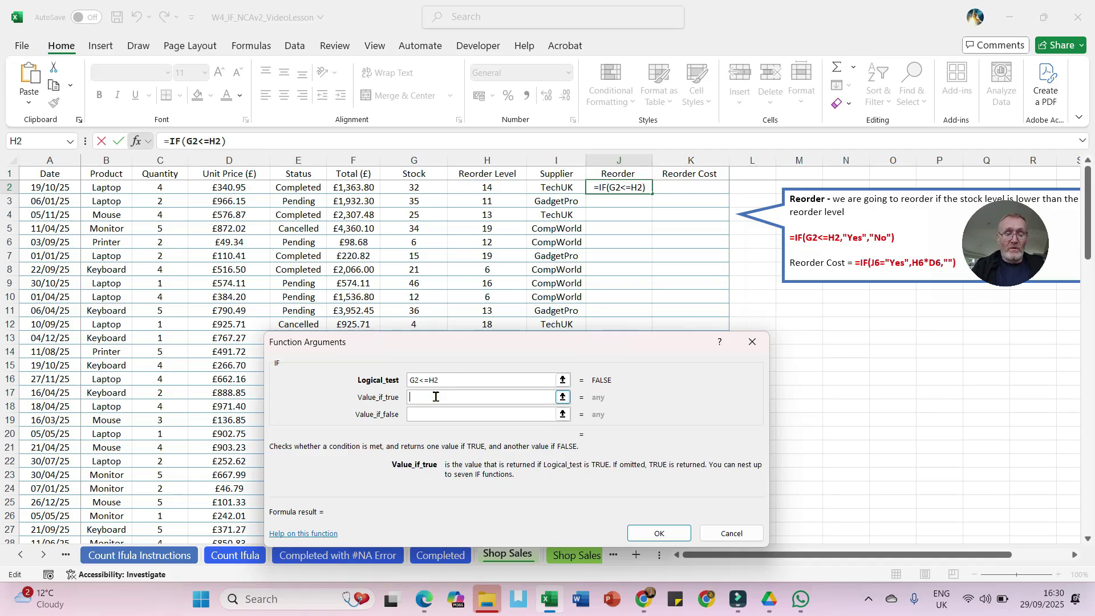
text(yES)
key(BackSpace)
key(BackSpace)
key(BackSpace)
text(Yes)
click(431, 416)
text(No)
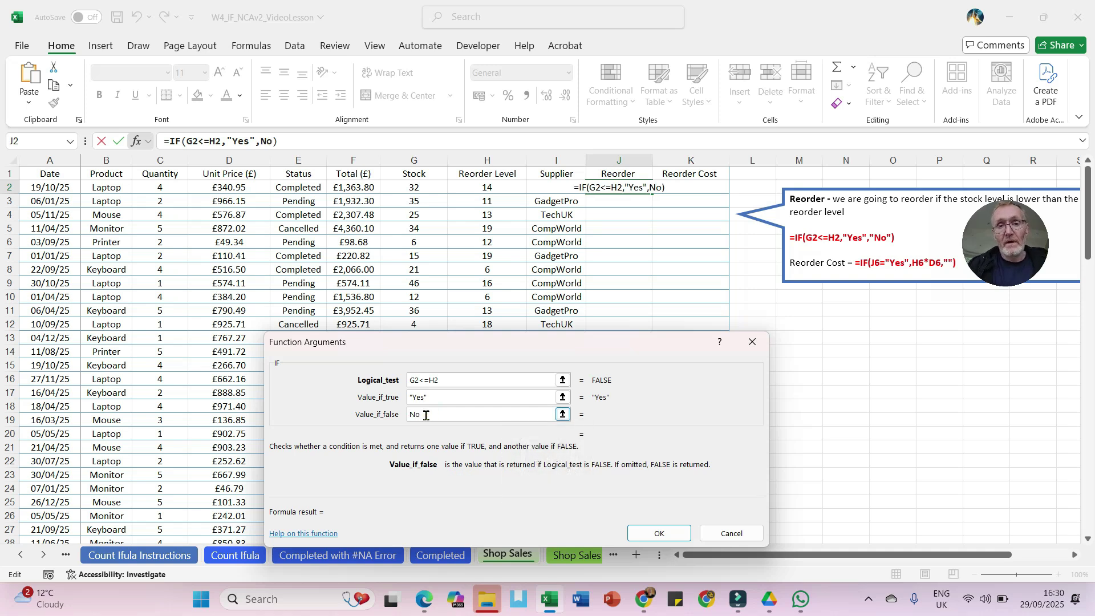
click(652, 534)
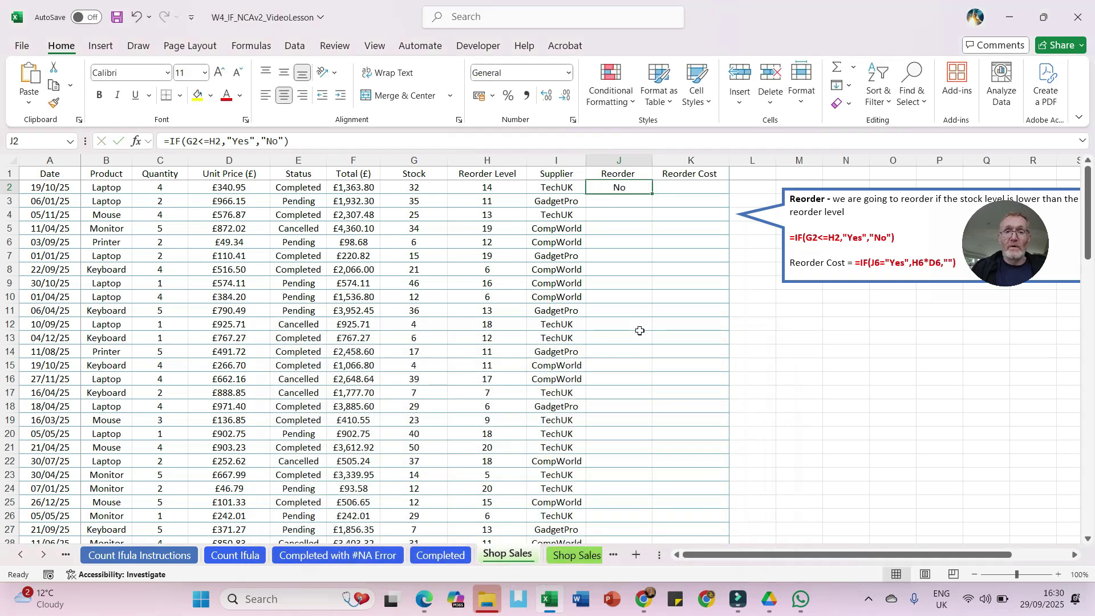
double_click(651, 193)
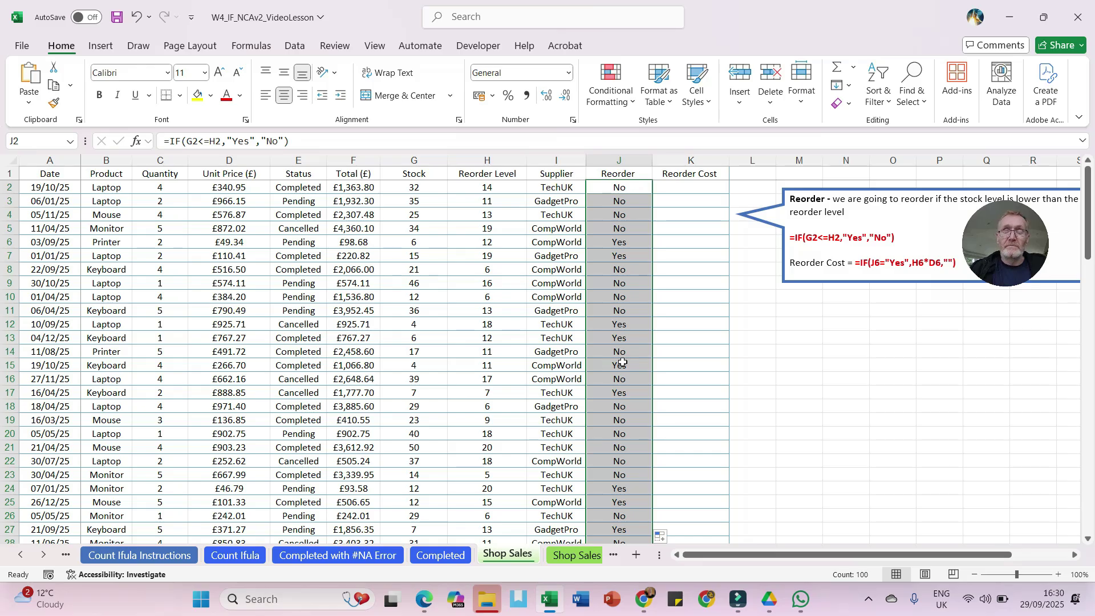
In the Reorder Cost cell K2, insert an IF function with the logical test J2="Yes".
click(674, 190)
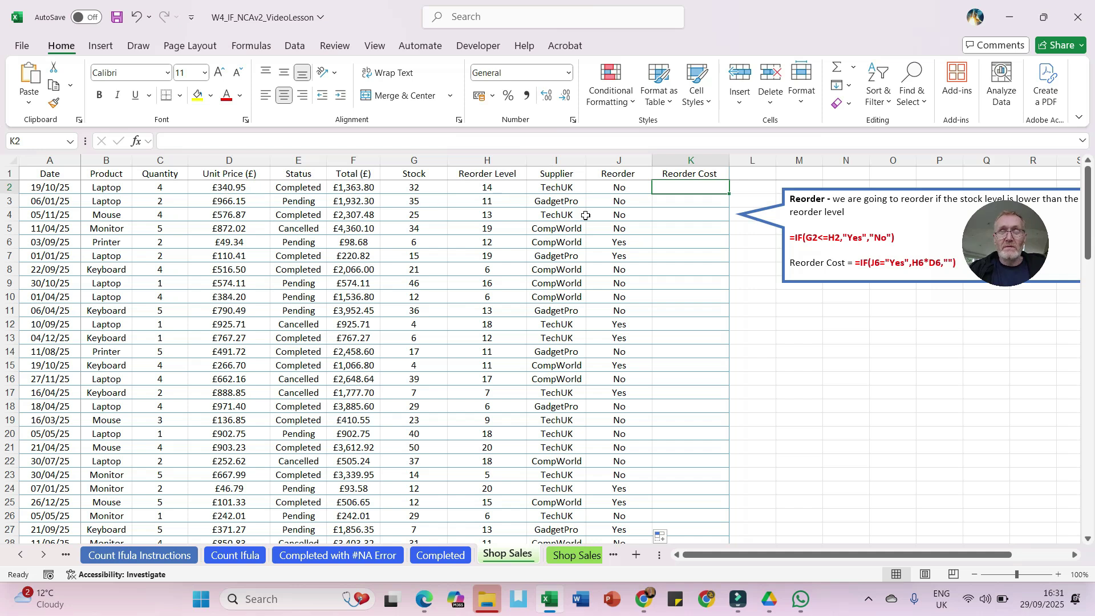
mouse_move(951, 277)
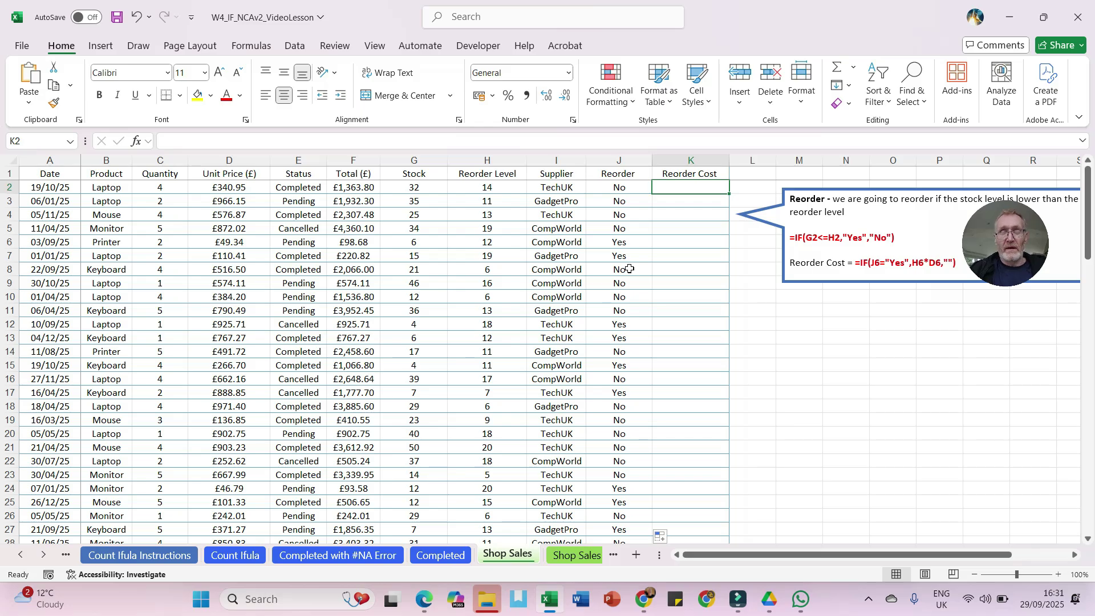
click(678, 188)
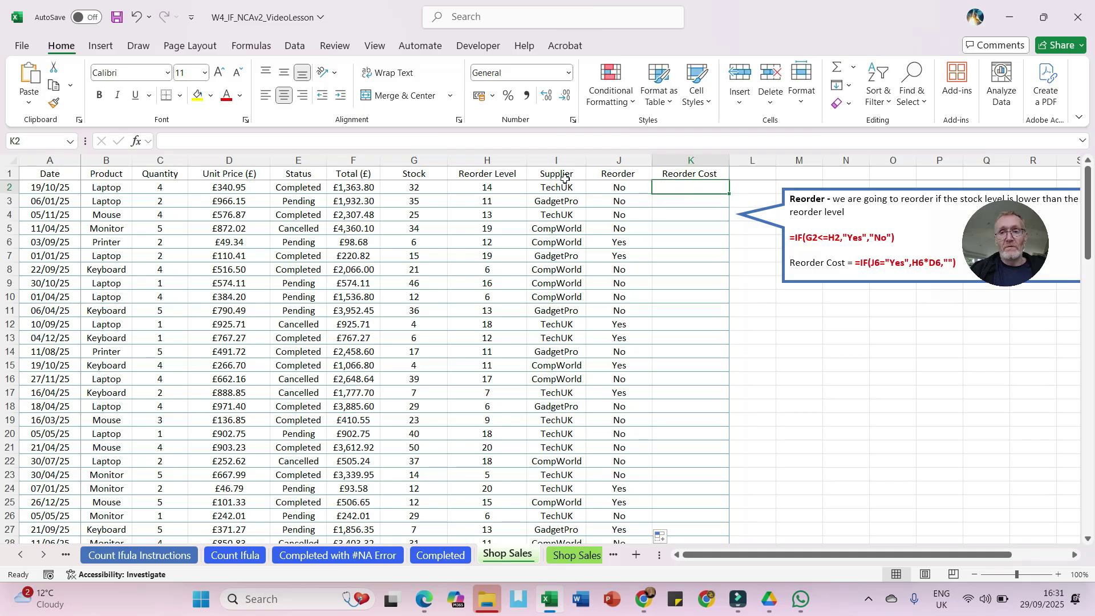
click(136, 142)
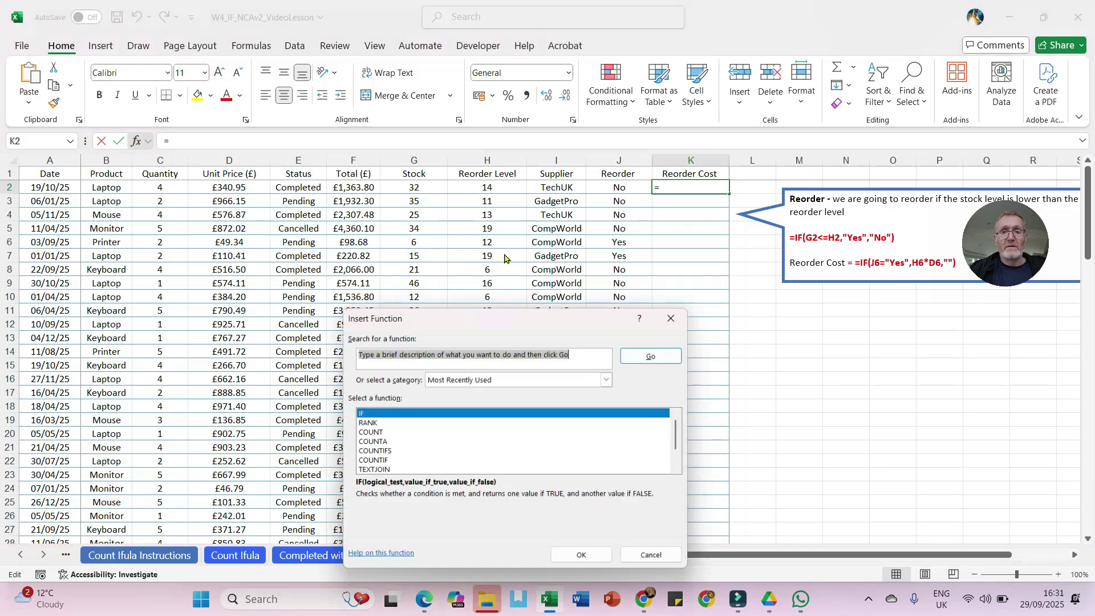
double_click(368, 419)
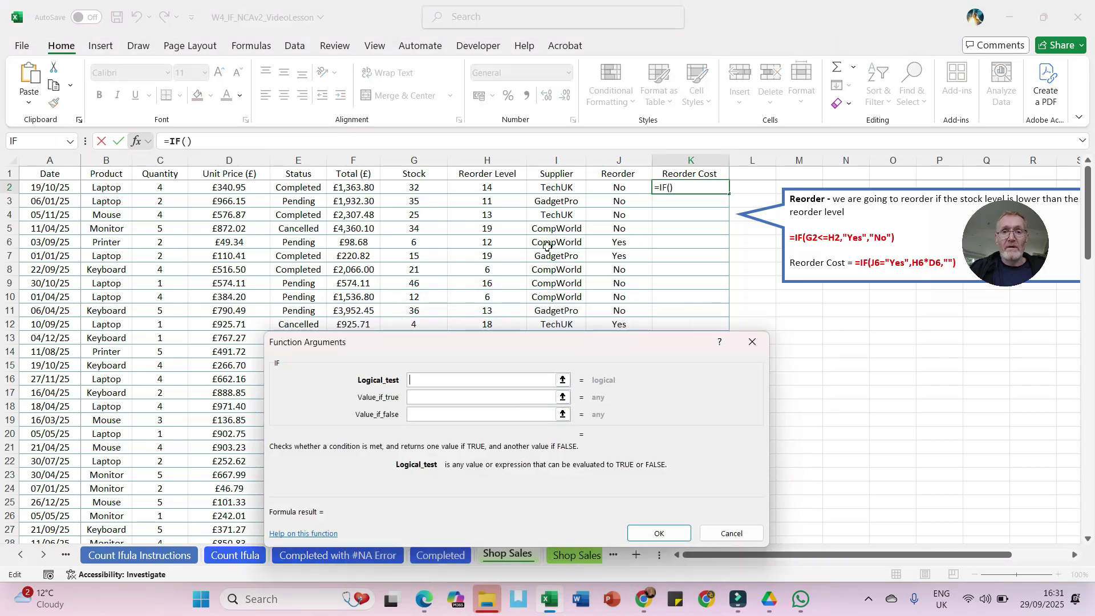
click(621, 189)
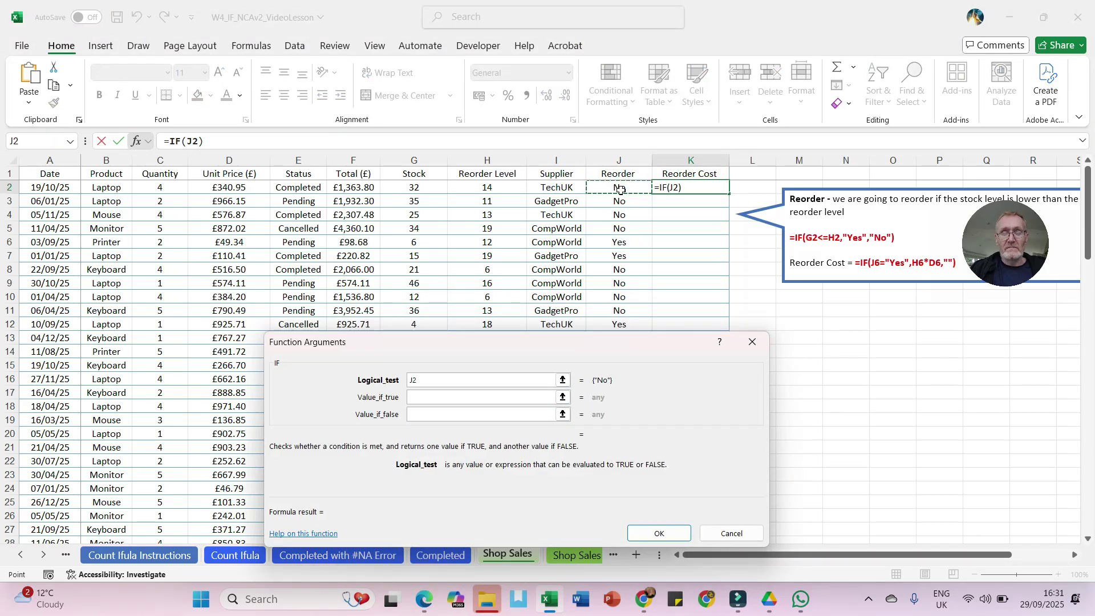
text(=)
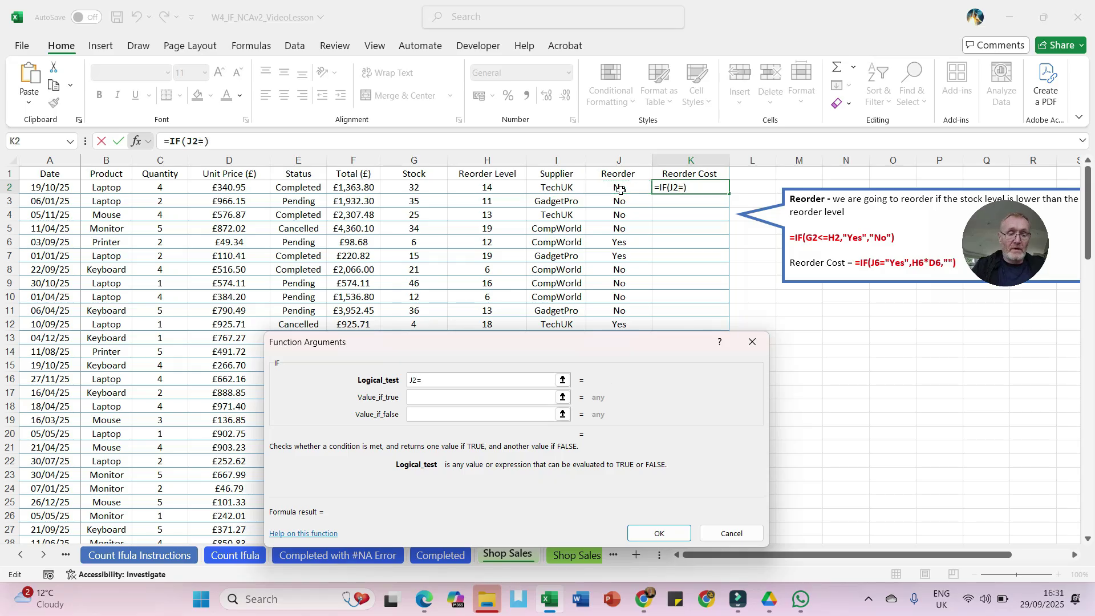
text("yes")
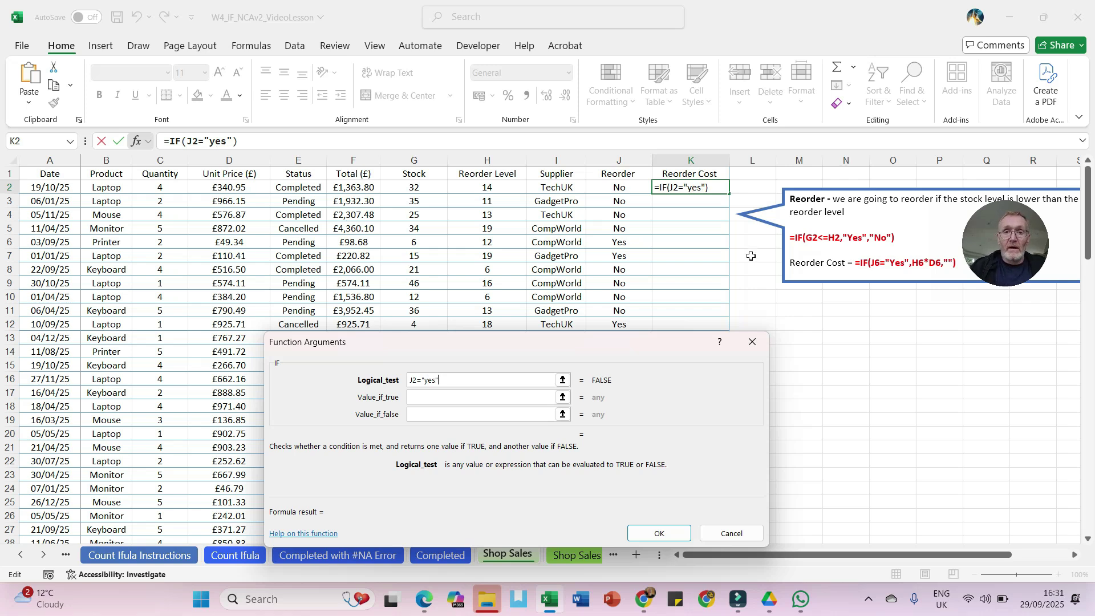
key(BackSpace)
key(BackSpace)
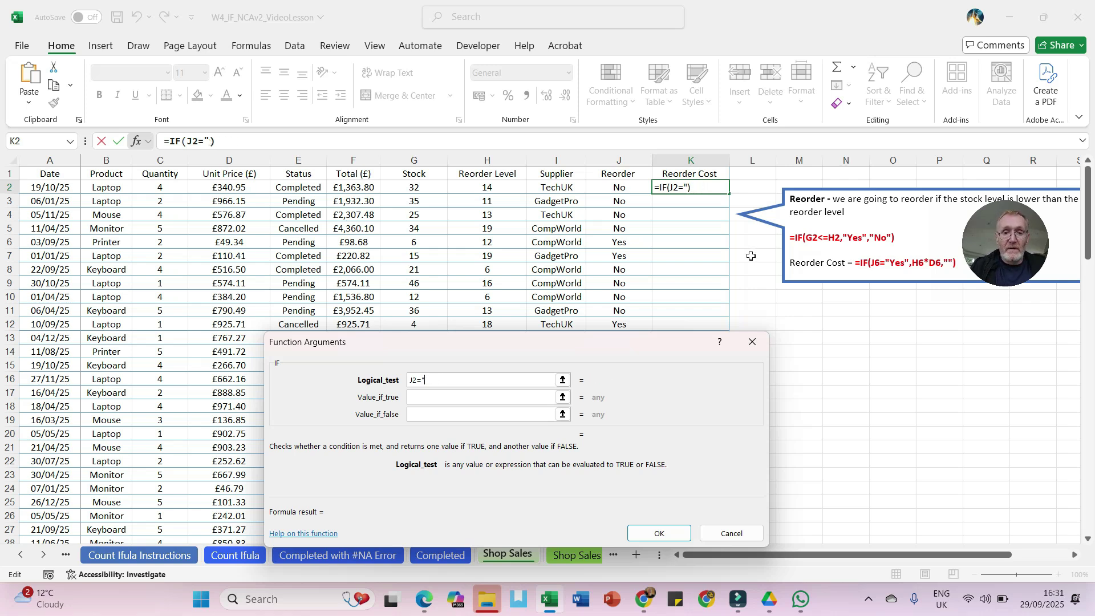
text(Yes")
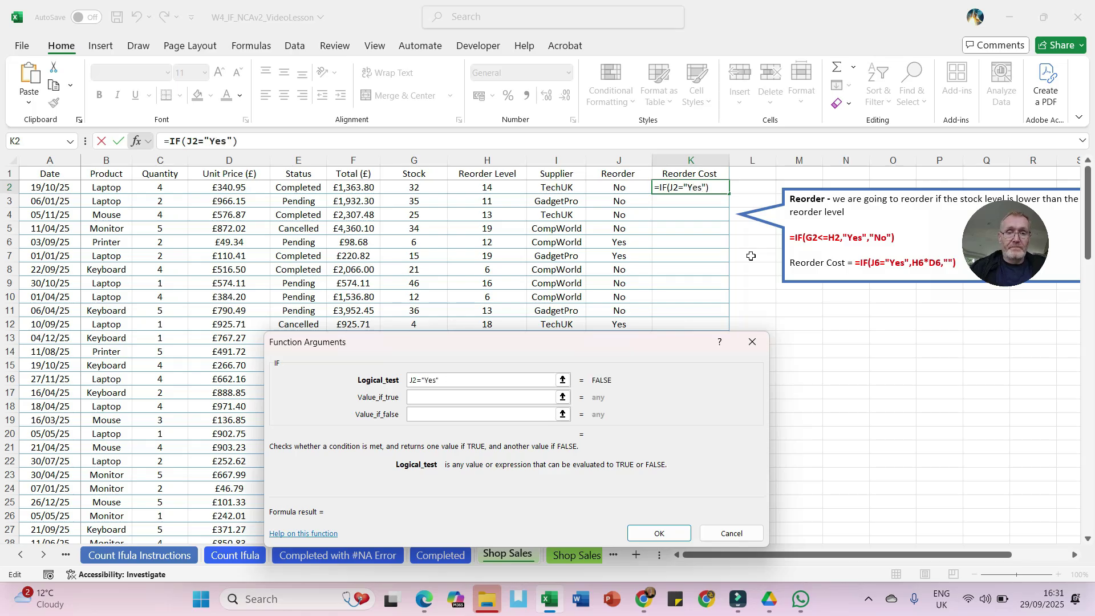
Complete K2's IF function with H2*D2 as the value if true and an empty string "" as the value if false.
click(440, 402)
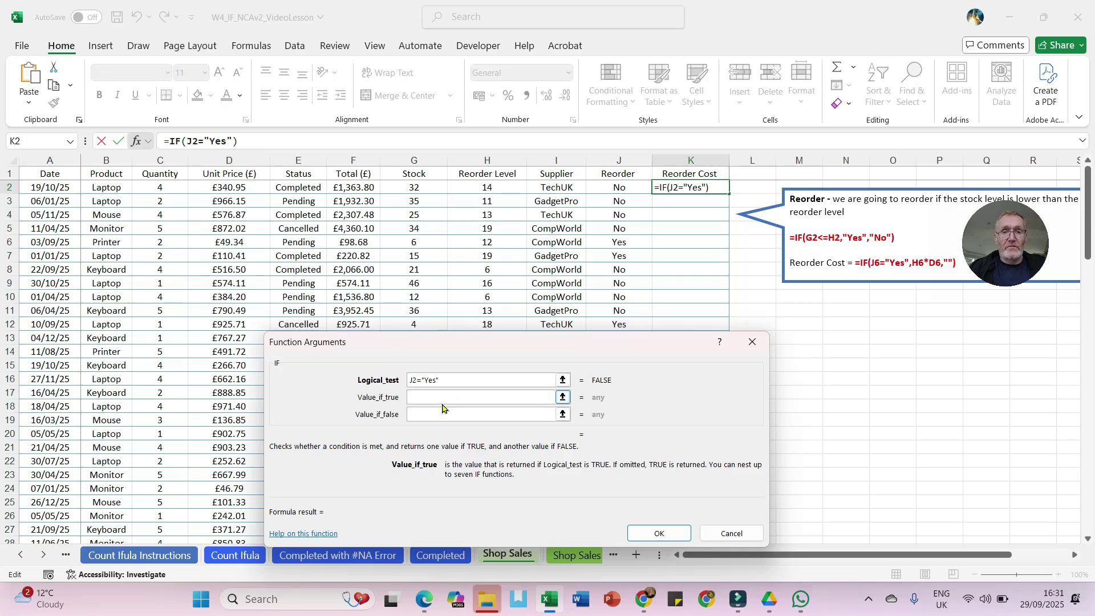
click(479, 189)
text(*)
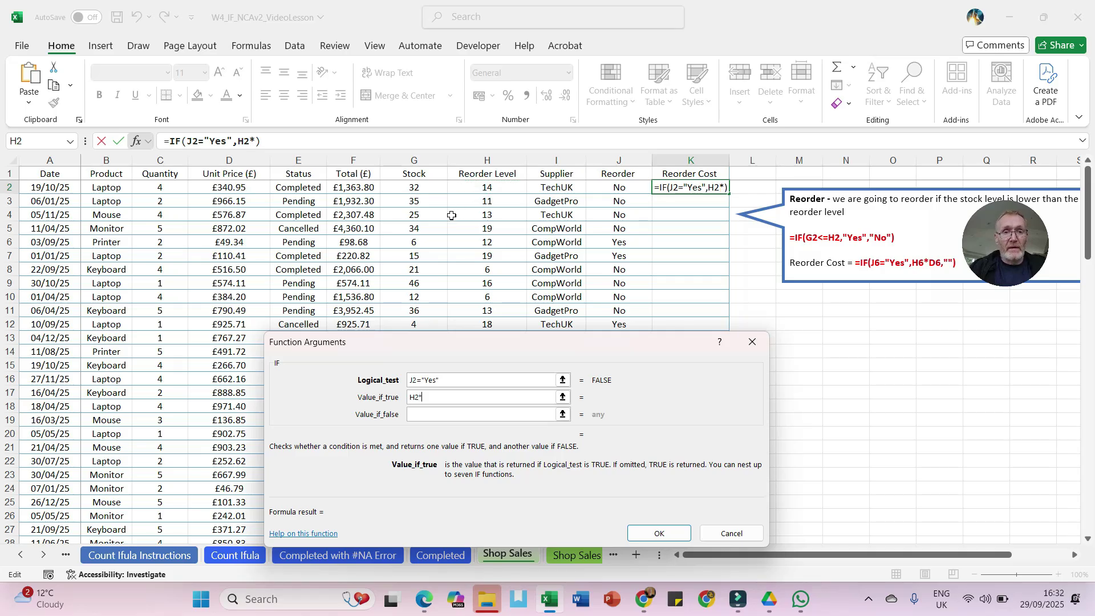
click(213, 189)
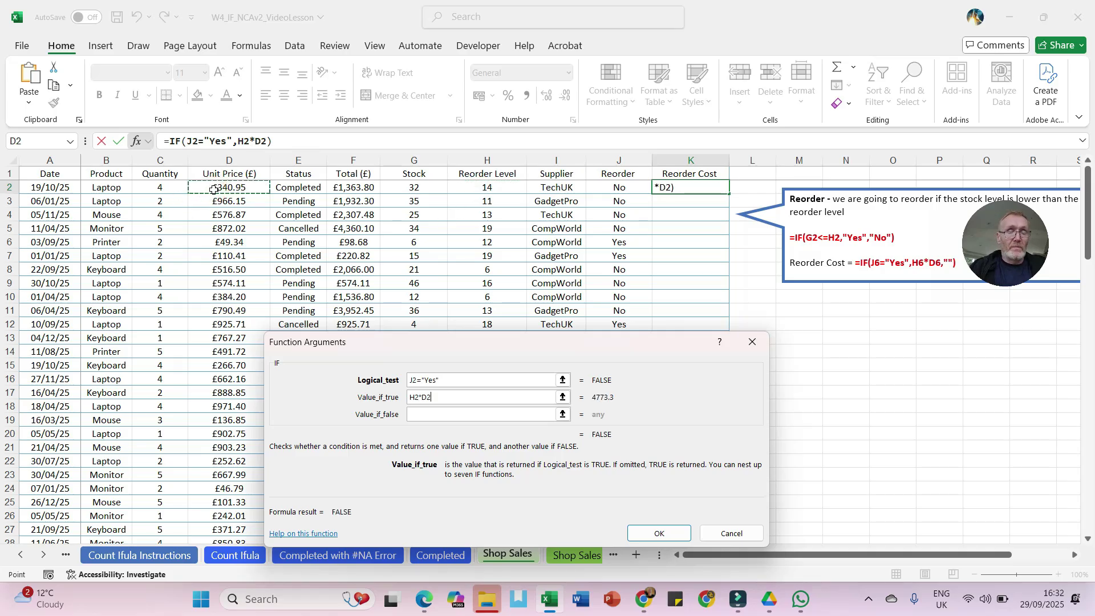
click(420, 415)
text(")
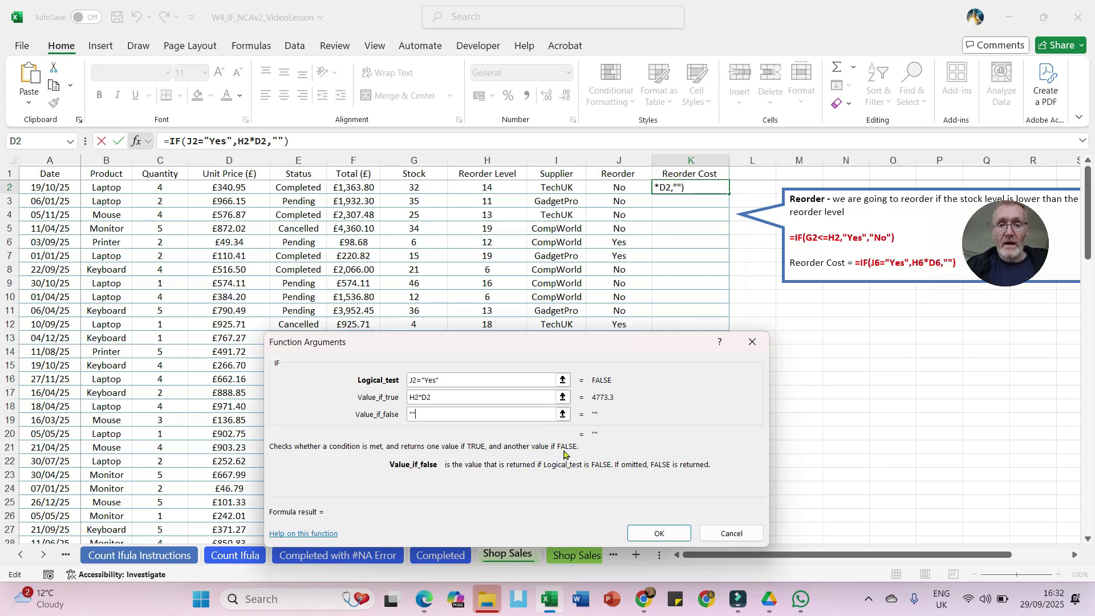
text(")
click(655, 534)
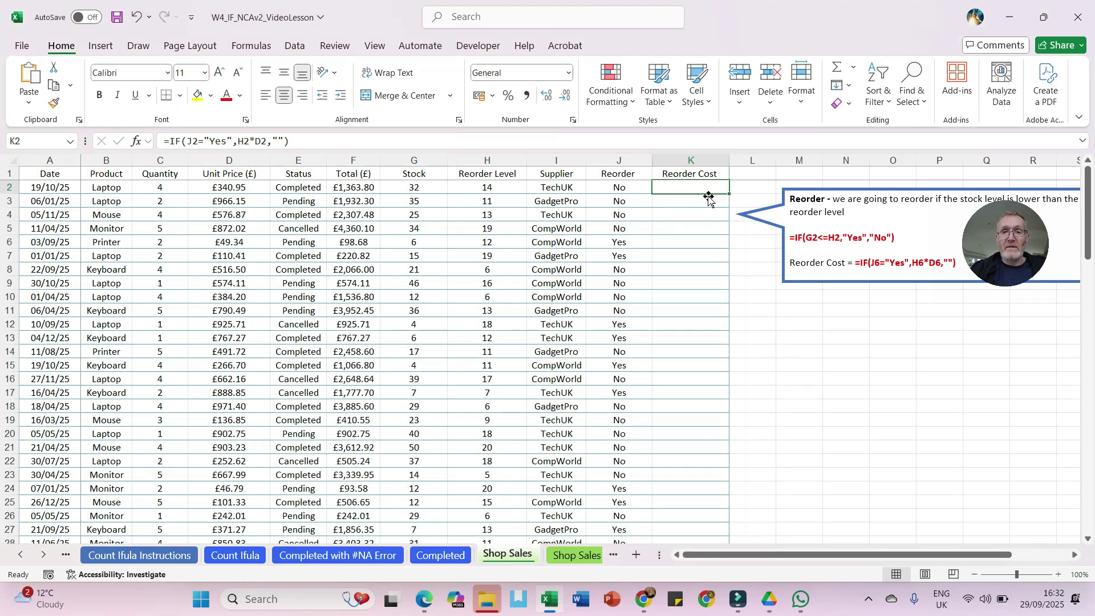
Fill the Reorder Cost formula from K2 down to K101 and format those cells as Currency.
double_click(728, 192)
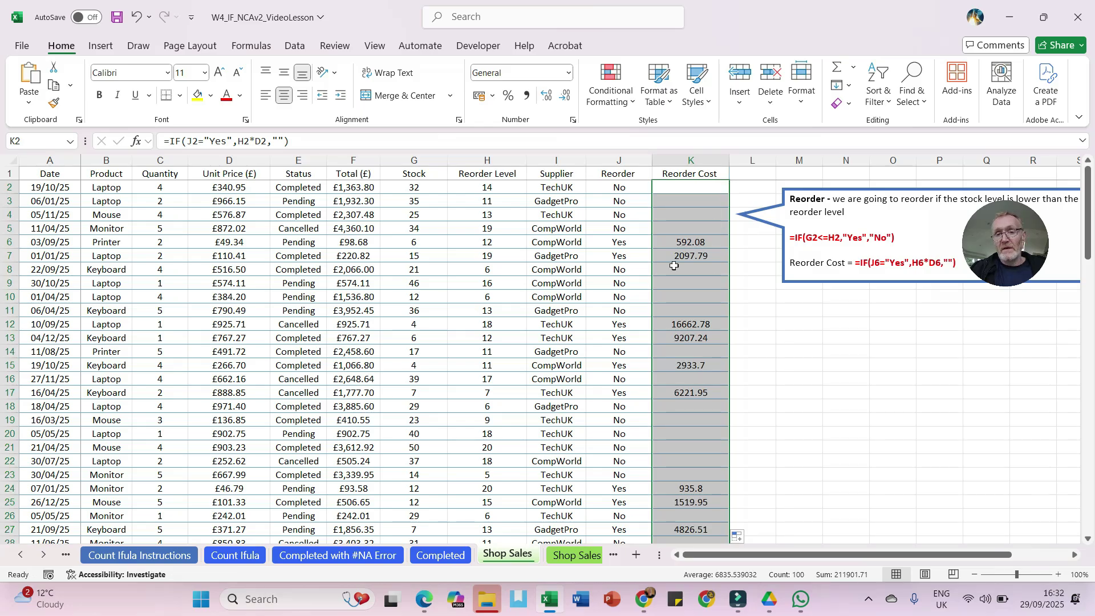
click(569, 72)
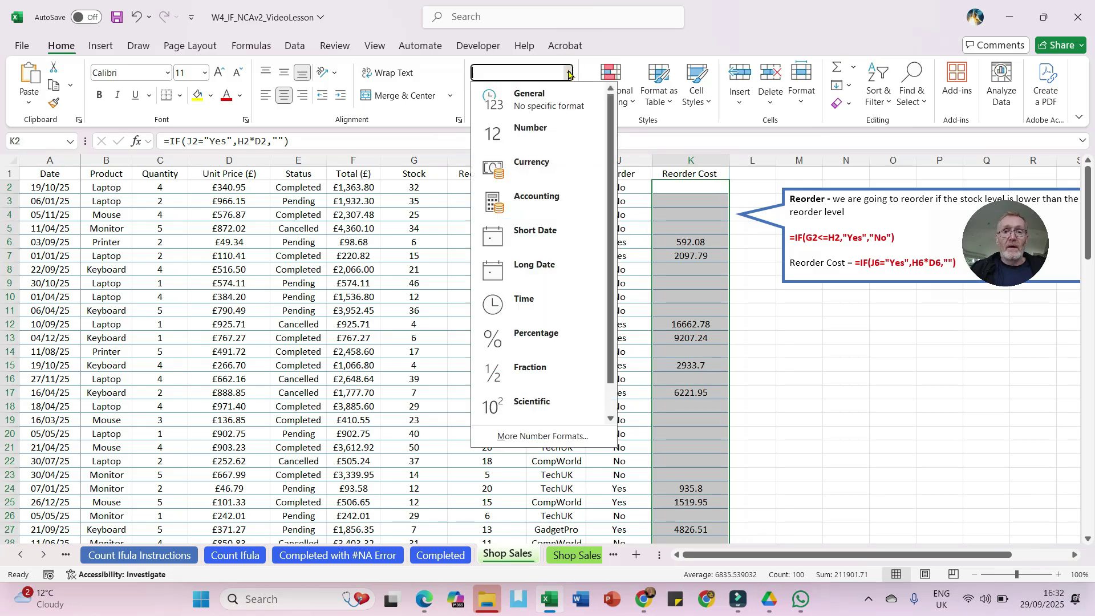
click(542, 168)
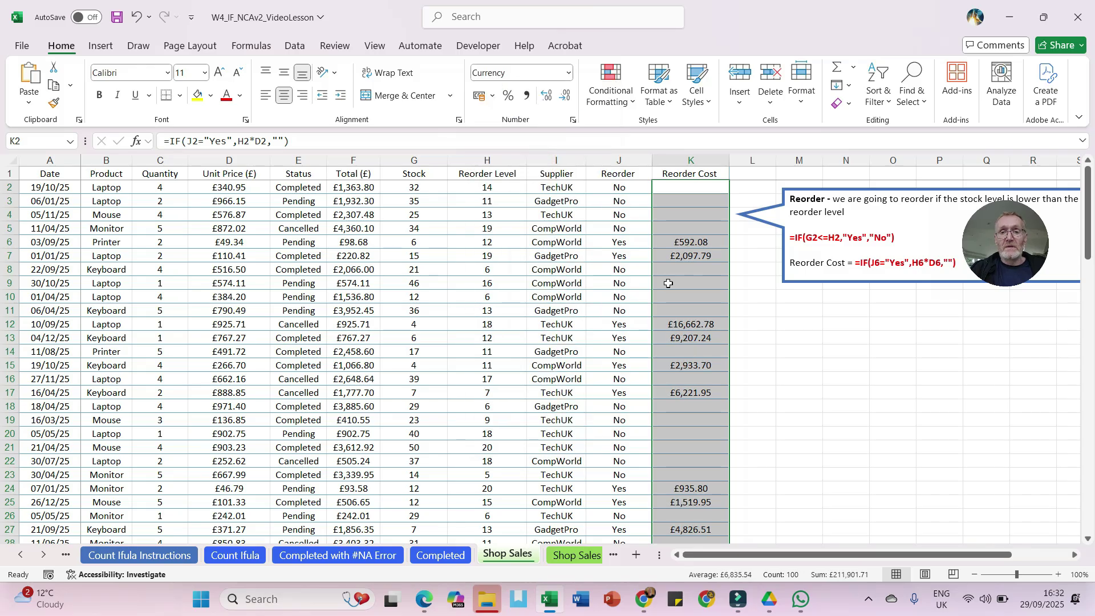
Highlight the Reorder cells J2:J101 that contain the text "No" with Light Red Fill with Dark Red Text.
click(618, 244)
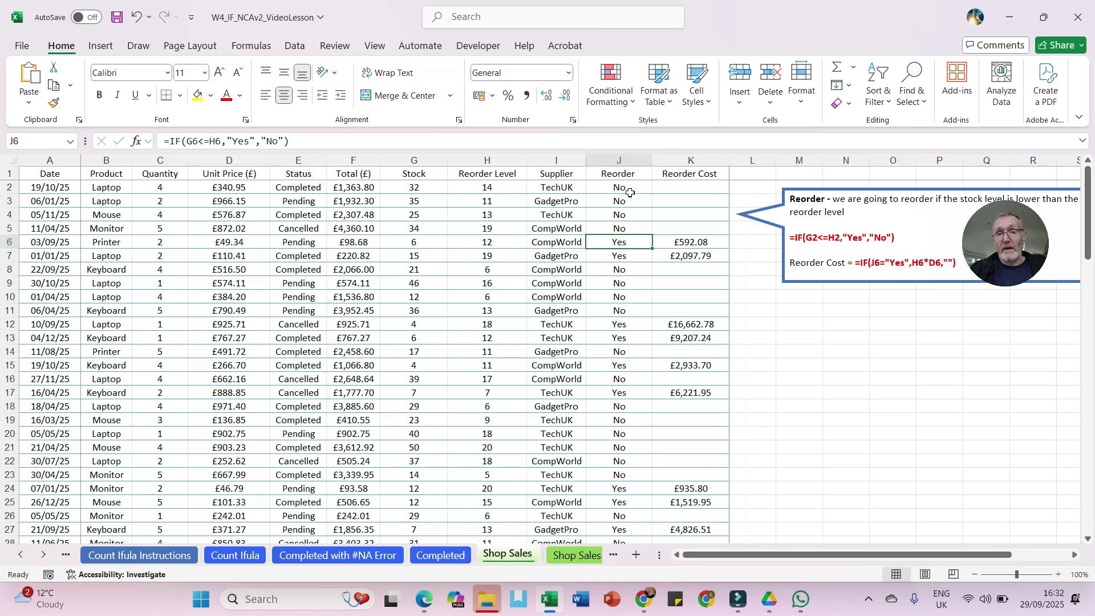
drag(628, 188, 610, 506)
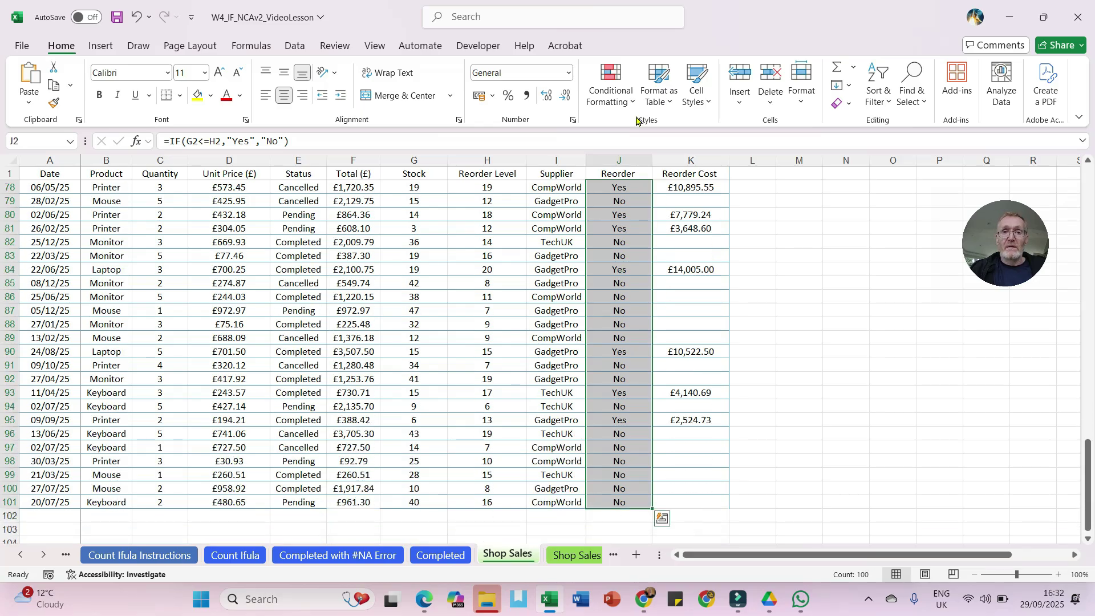
click(621, 94)
mouse_move(634, 127)
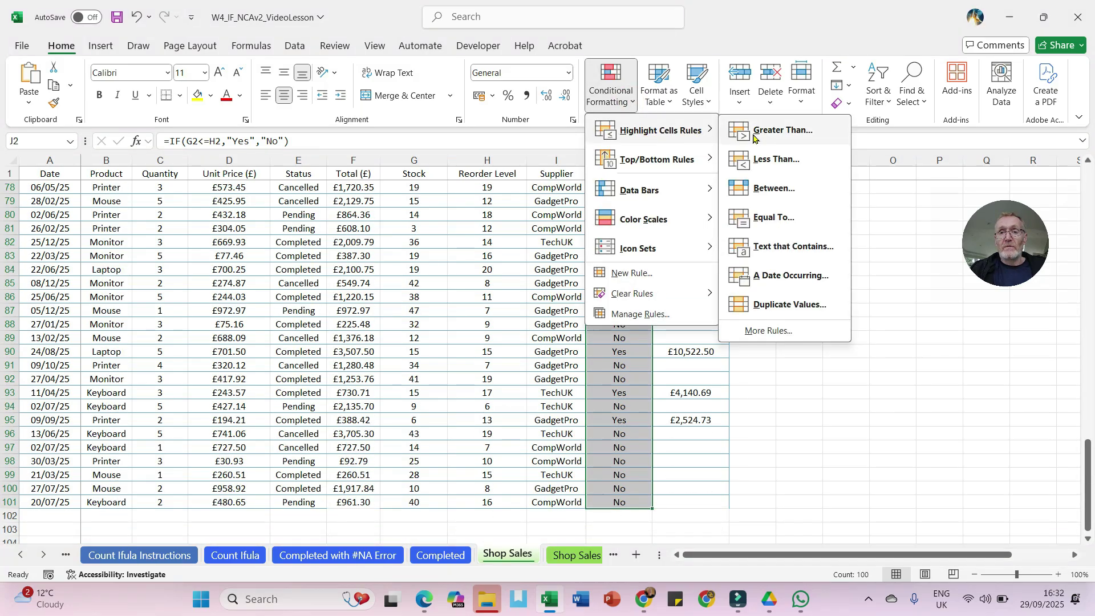
click(776, 251)
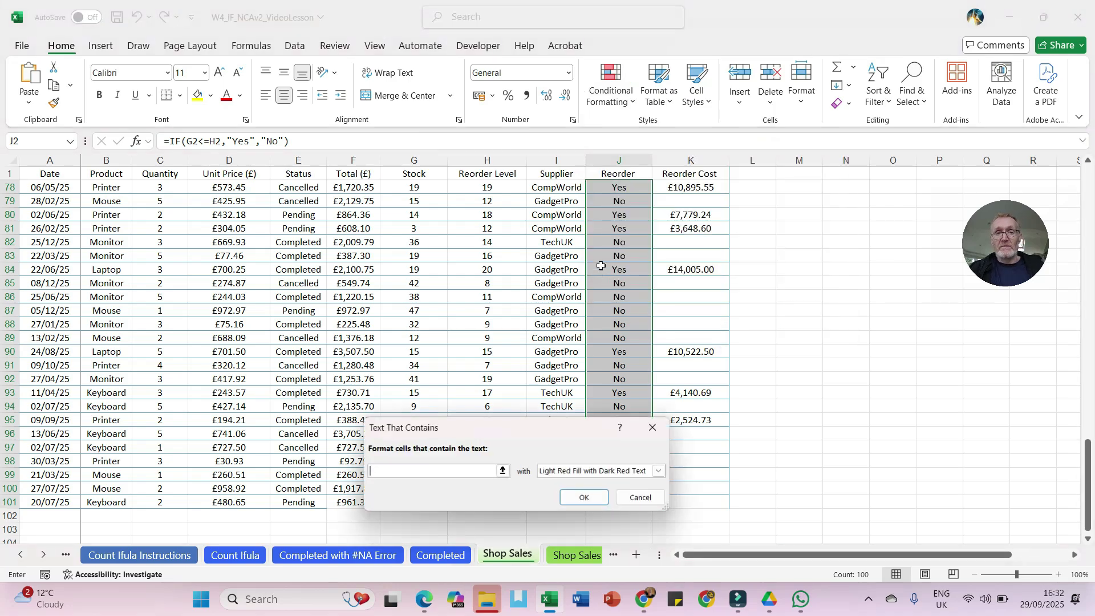
text(No)
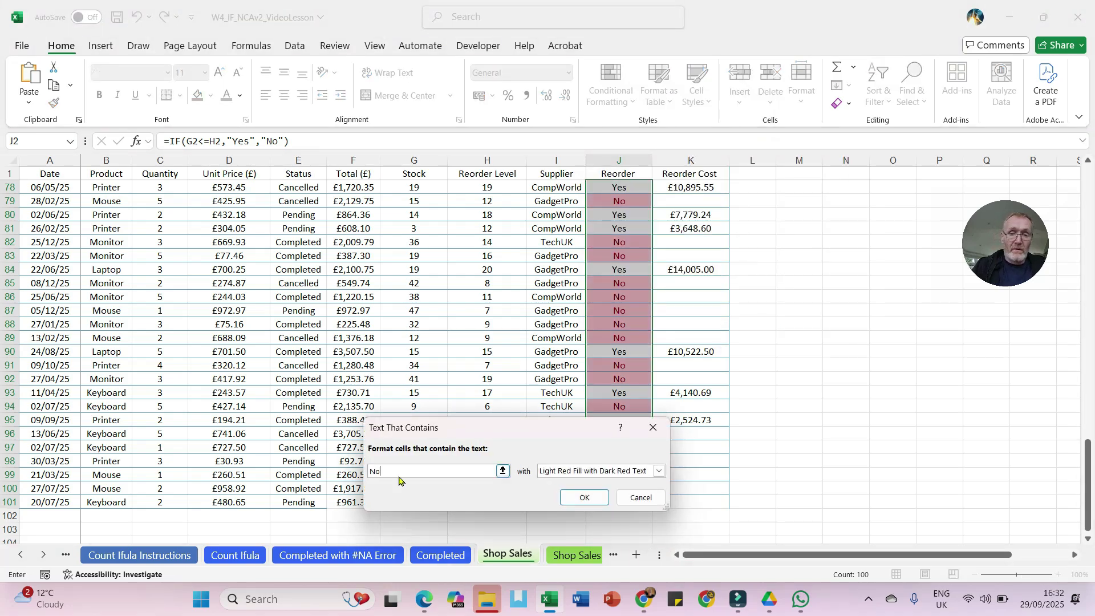
click(584, 497)
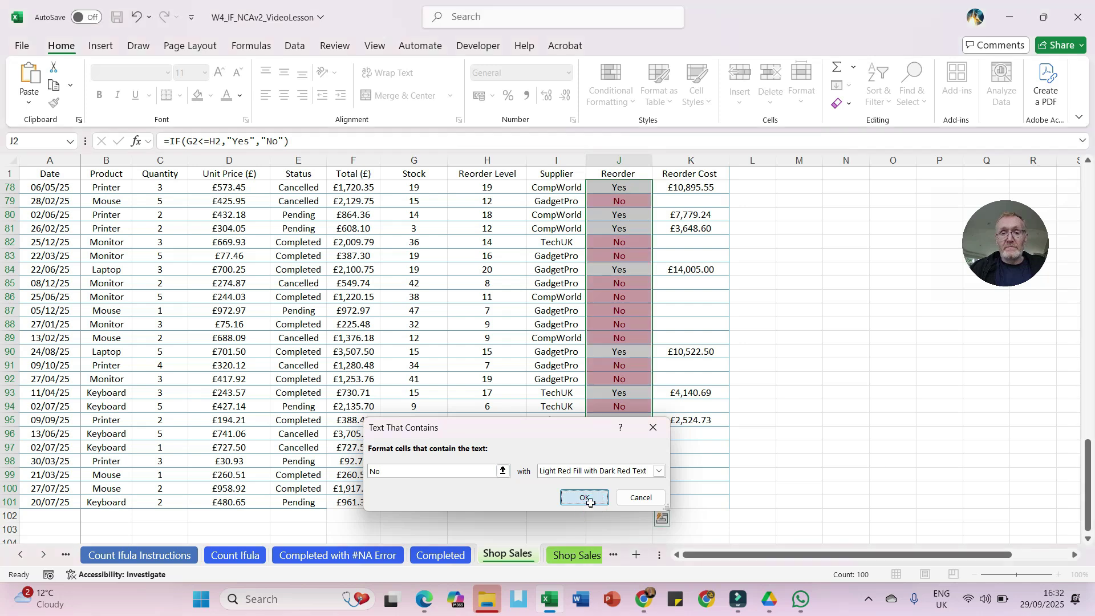
Add a second conditional format to the Reorder cells, giving those containing "Yes" a Green Fill with Dark Green Text.
click(615, 94)
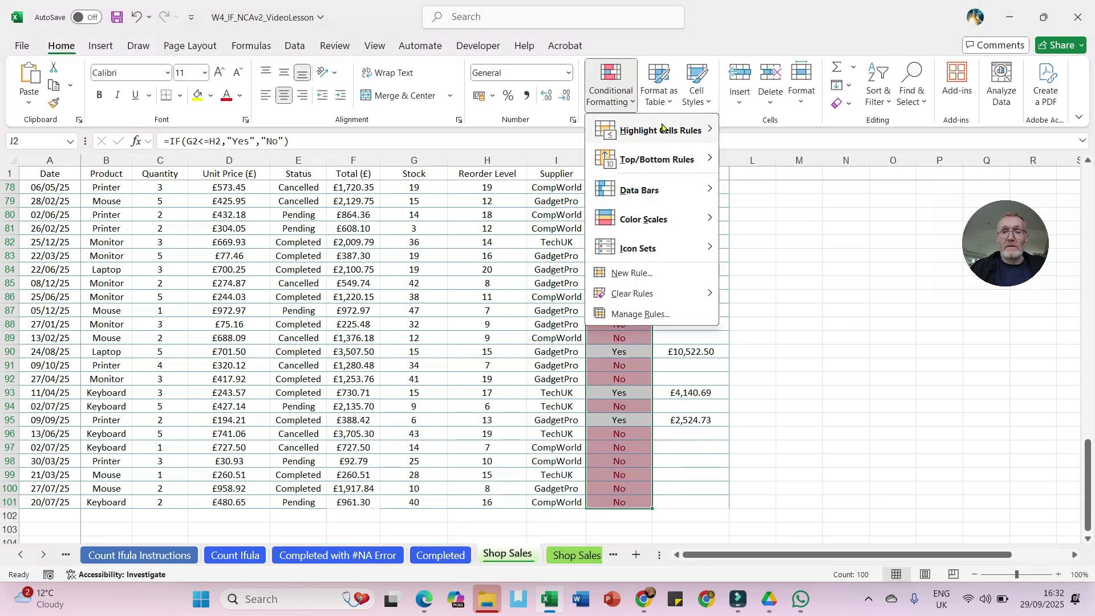
mouse_move(663, 128)
click(778, 246)
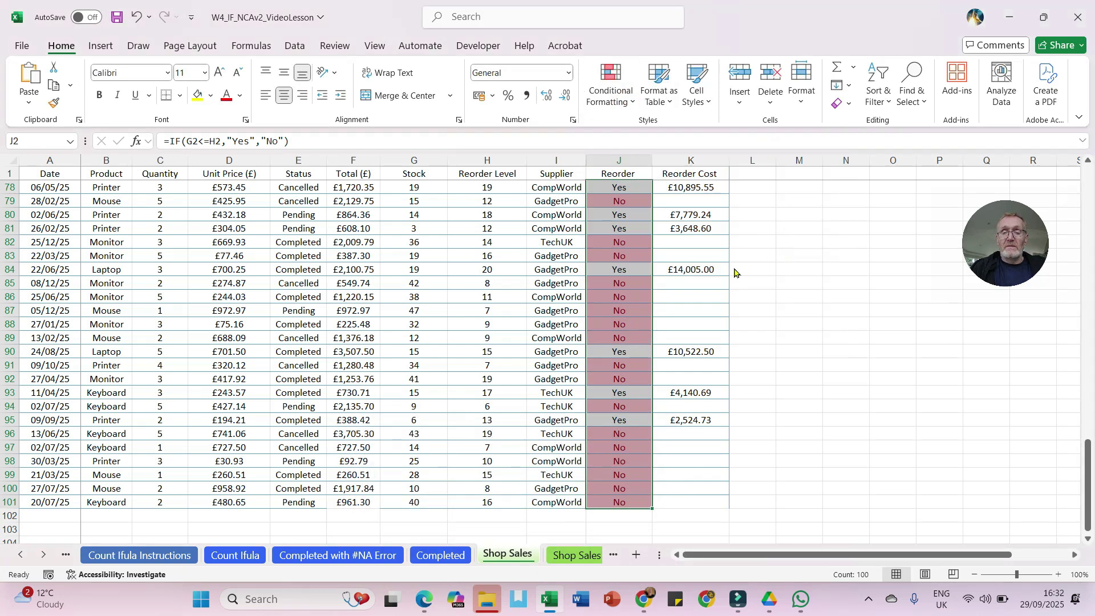
text(Yes)
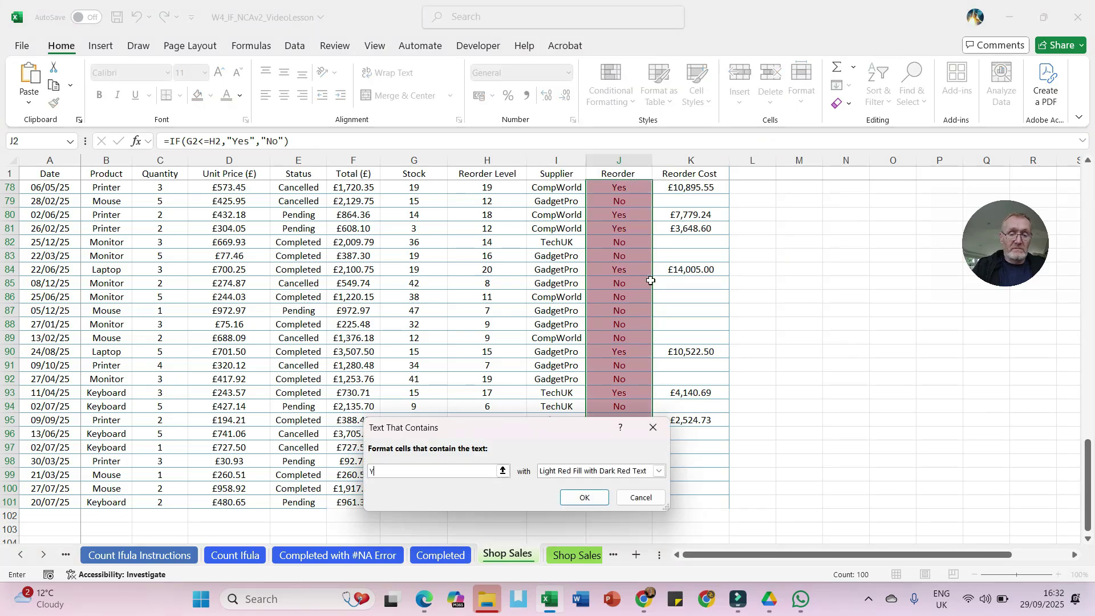
click(658, 471)
click(588, 504)
click(588, 504)
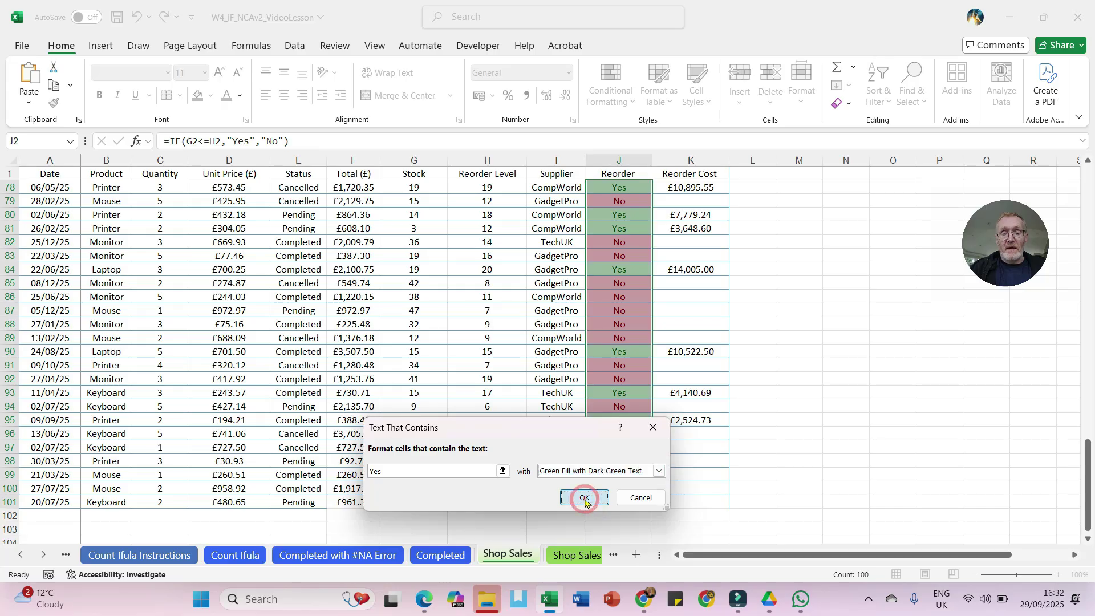
scroll(647, 426, up, 3)
scroll(647, 426, up, 11)
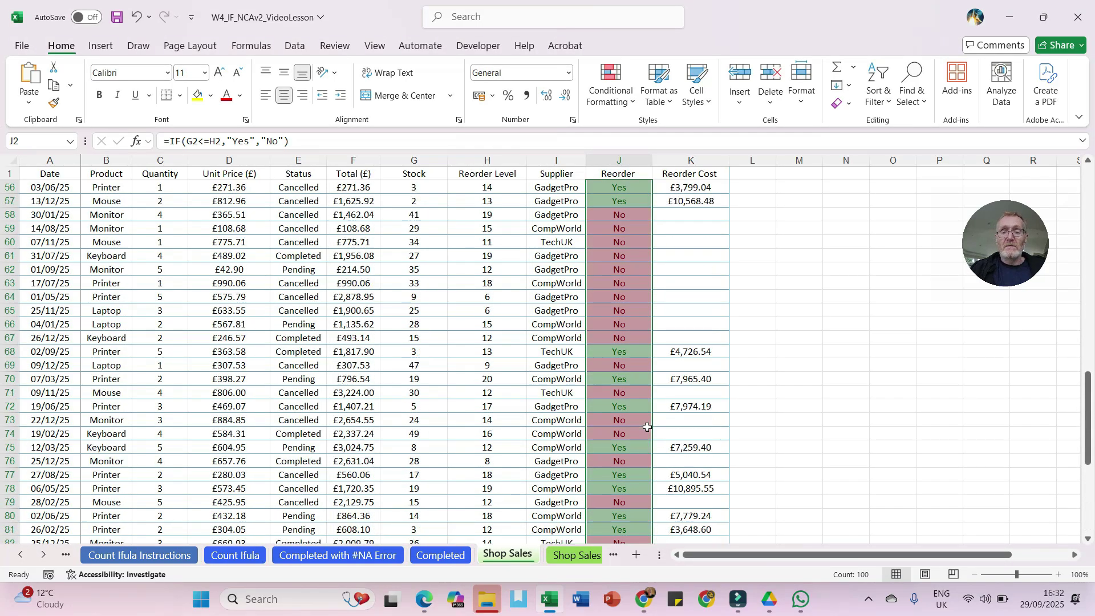
scroll(647, 422, up, 12)
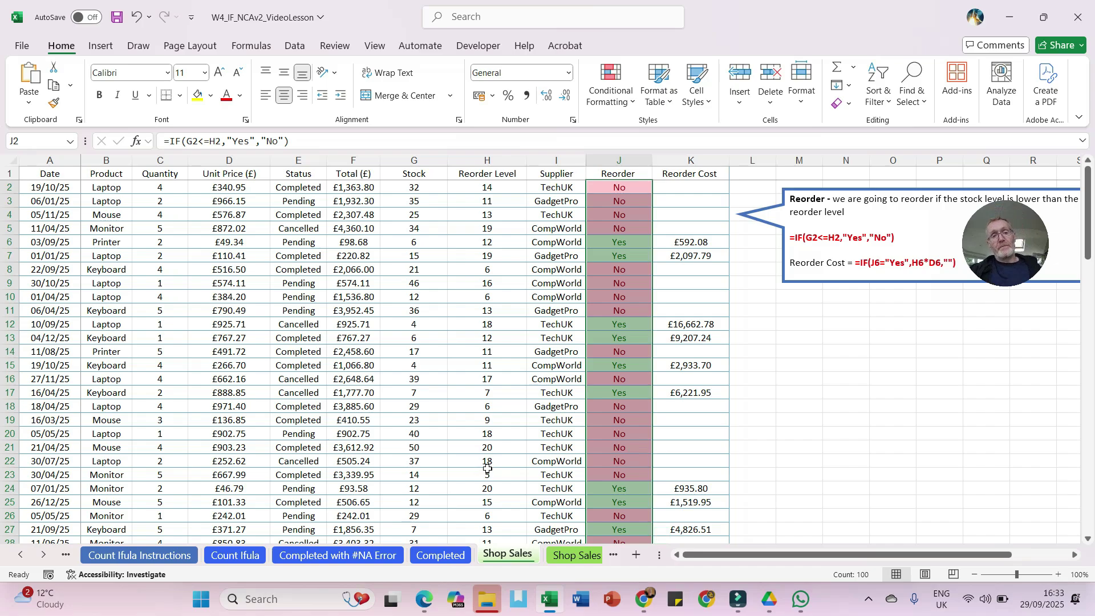
Switch to the Computer Shop SalesInven sheet and format its Unit Price values from D2 down as Currency.
click(571, 561)
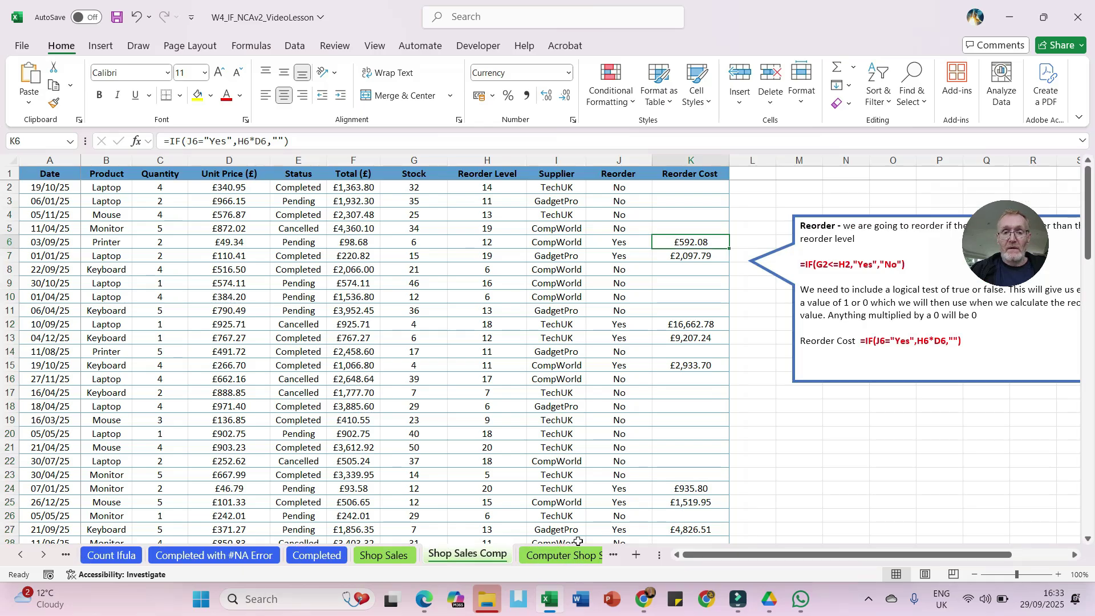
click(555, 557)
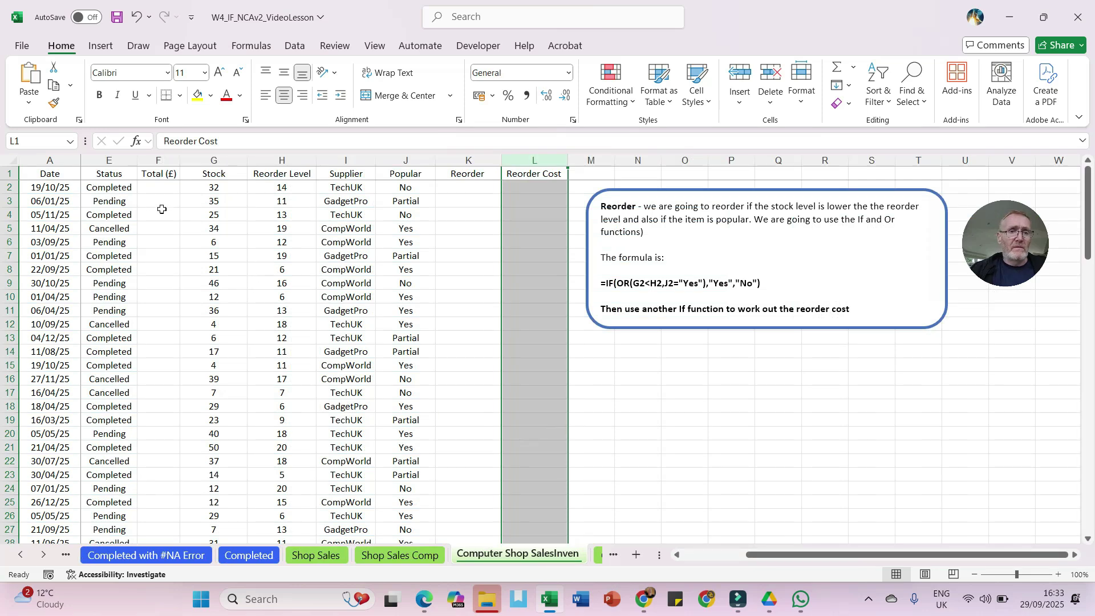
drag(751, 554, 687, 554)
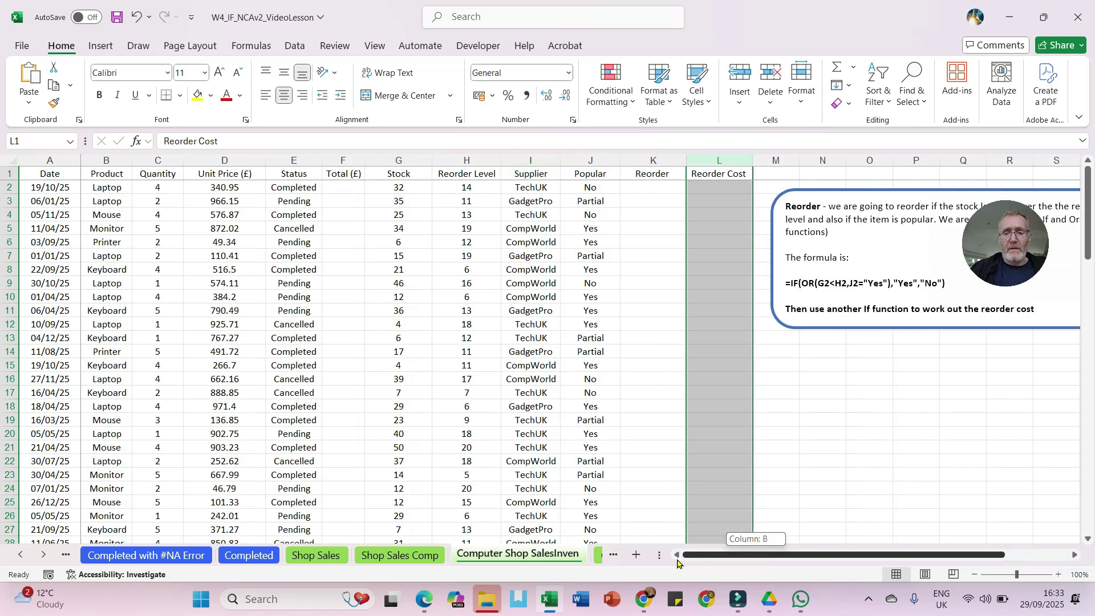
drag(224, 188, 195, 515)
click(569, 75)
click(522, 160)
Calculate the Total in F2 with the formula =C2*D2 and fill it down the whole Total column.
scroll(317, 268, up, 8)
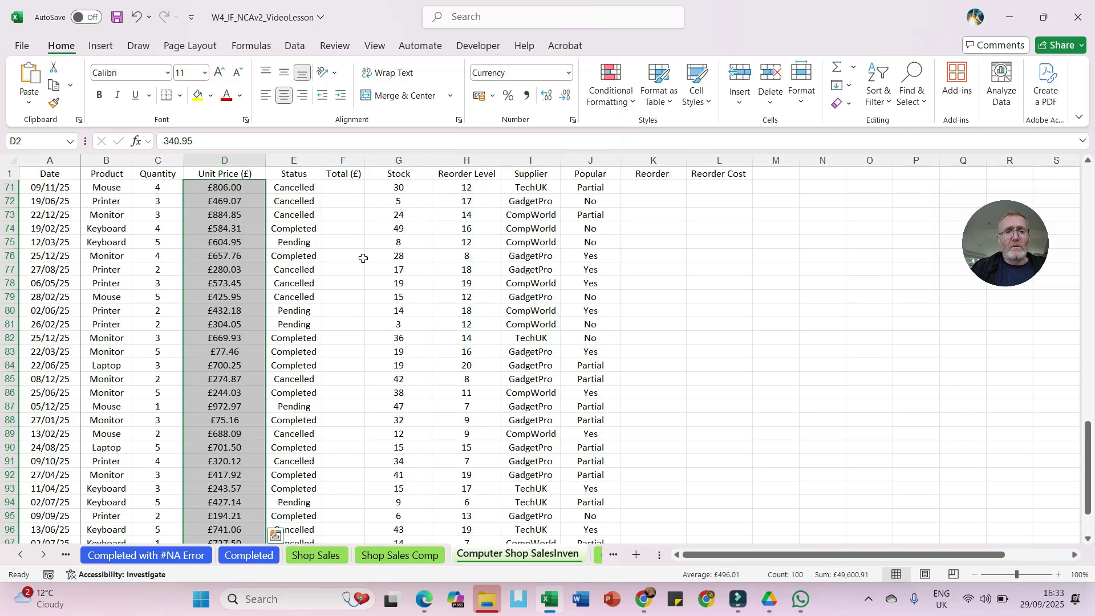
scroll(364, 264, up, 17)
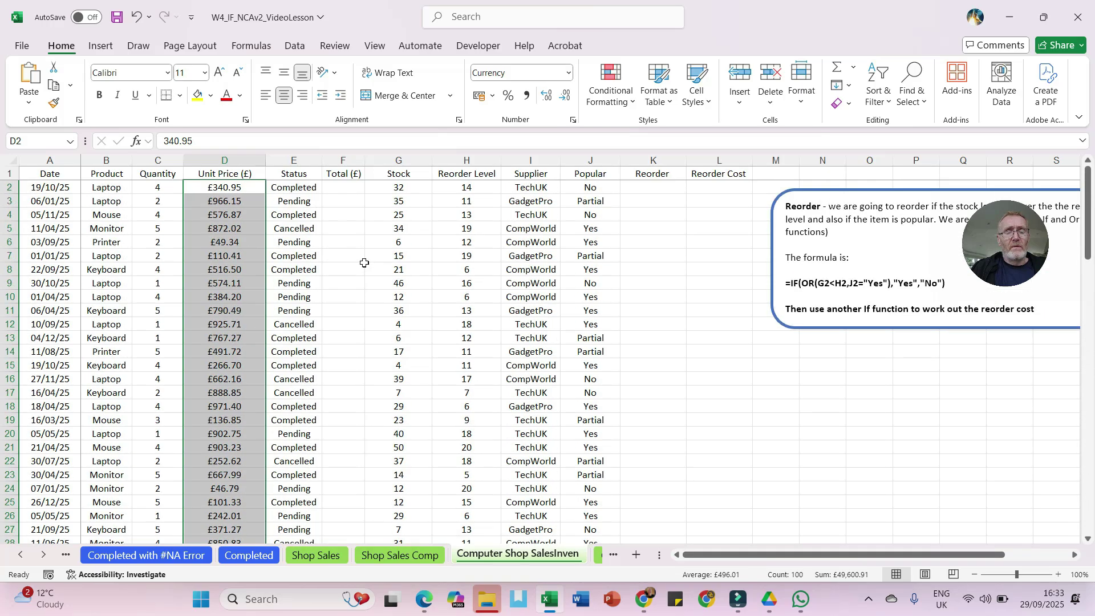
click(356, 189)
text(=)
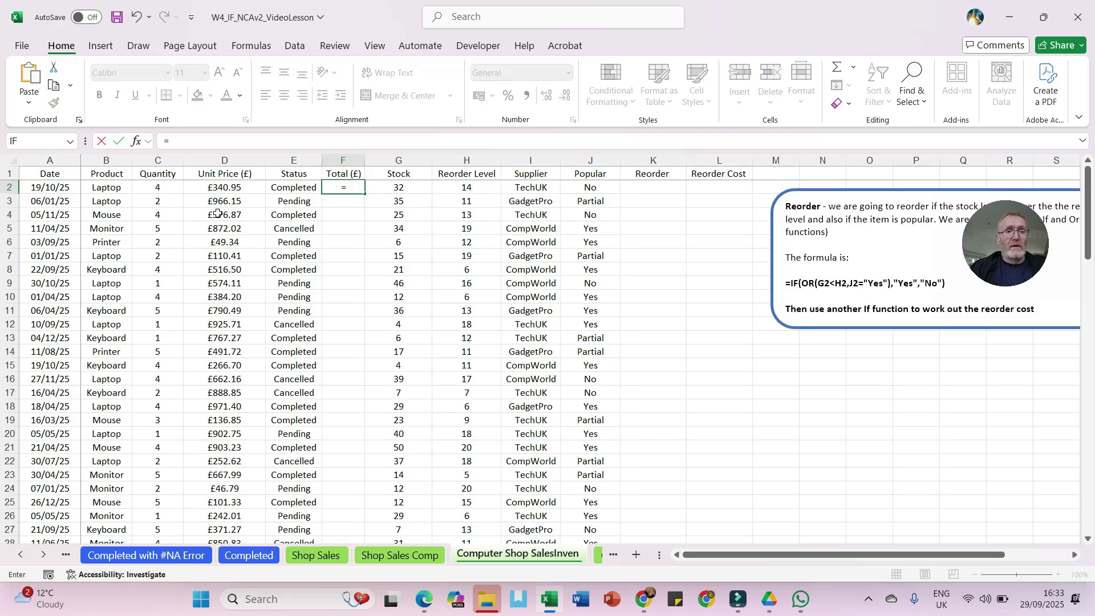
click(152, 188)
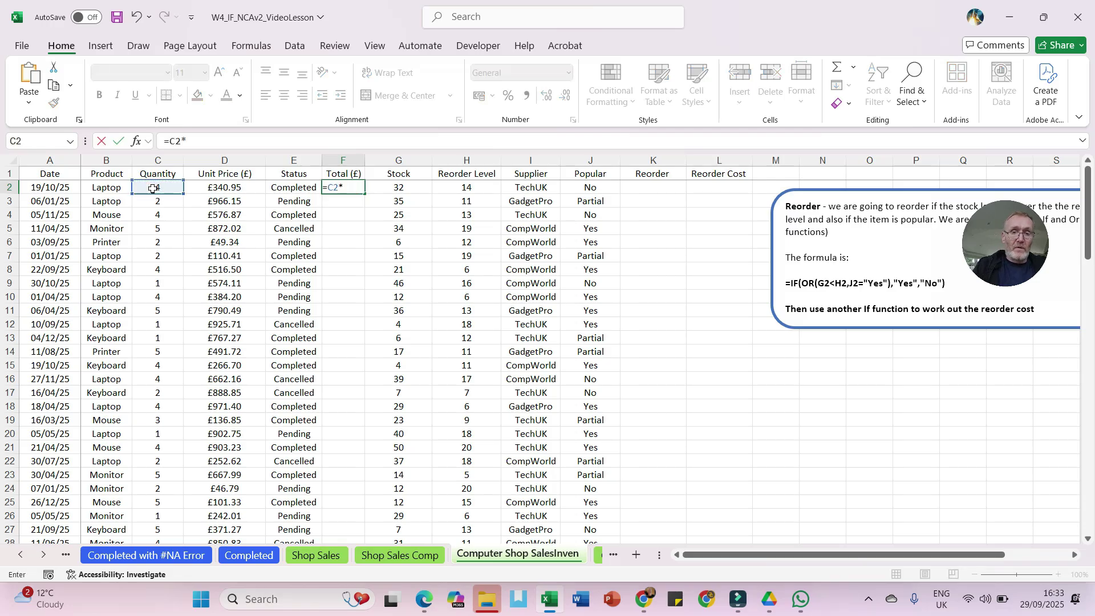
text(*)
click(205, 192)
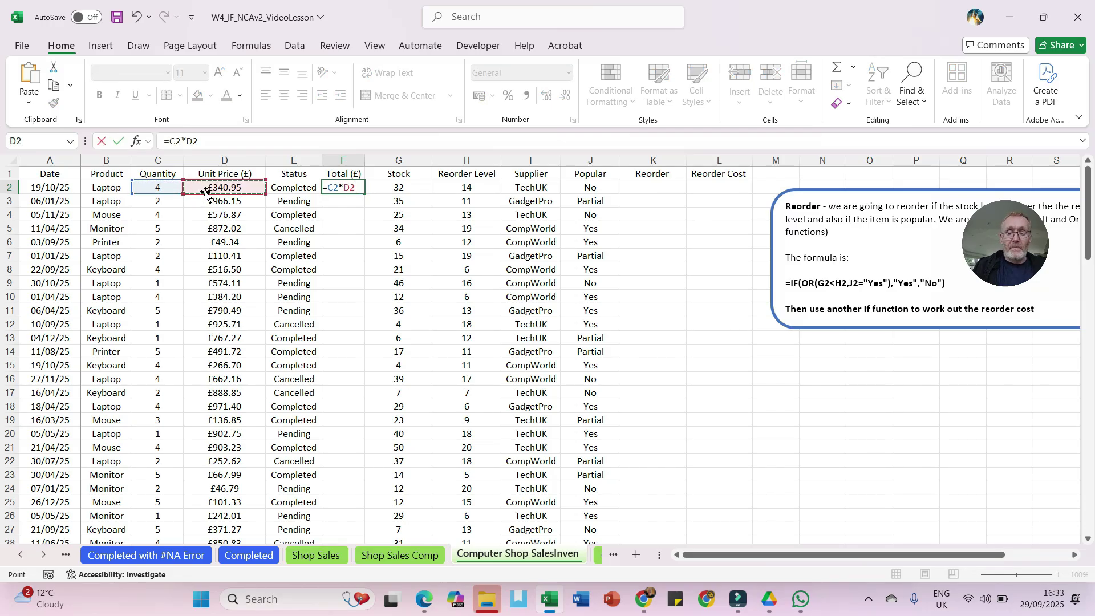
key(Return)
click(361, 187)
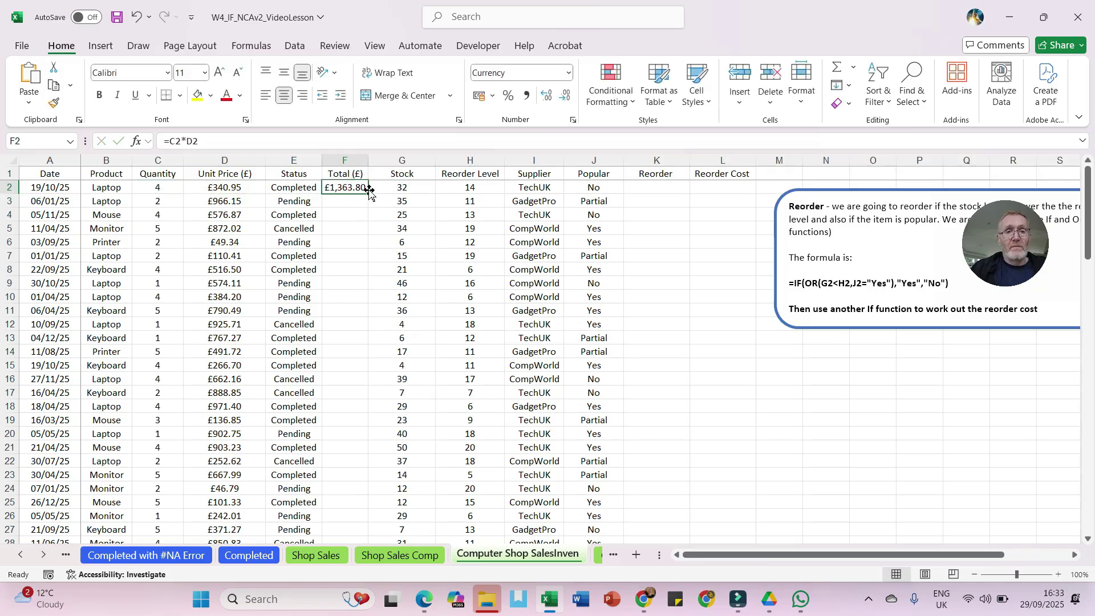
double_click(367, 194)
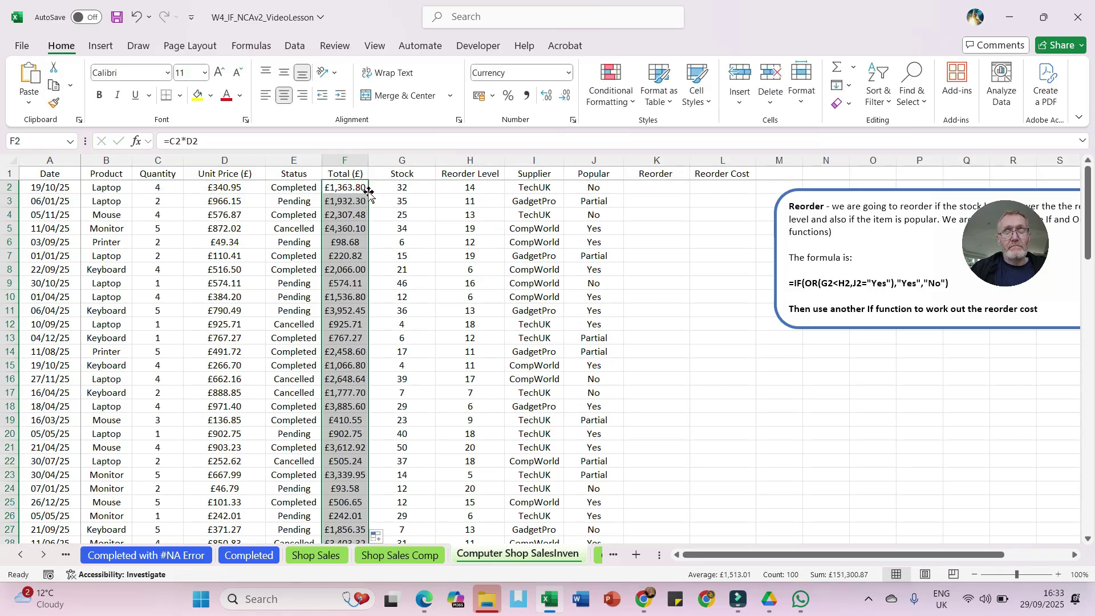
Examine the Popular column's values and compare Stock, Reorder Level and Popular in rows 2 and 5 for the reorder rule.
click(221, 190)
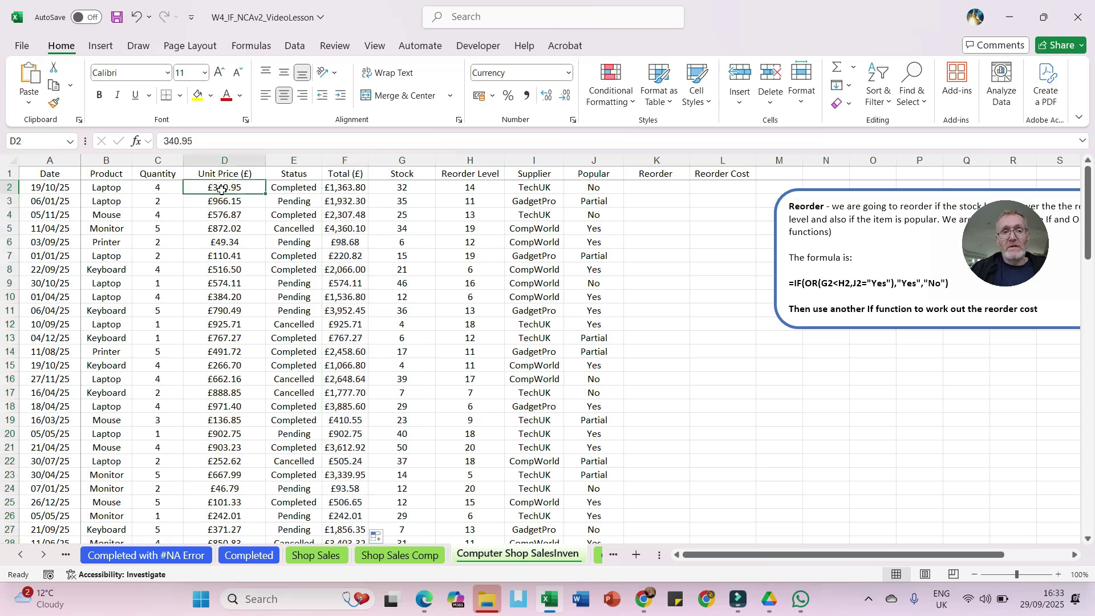
click(341, 192)
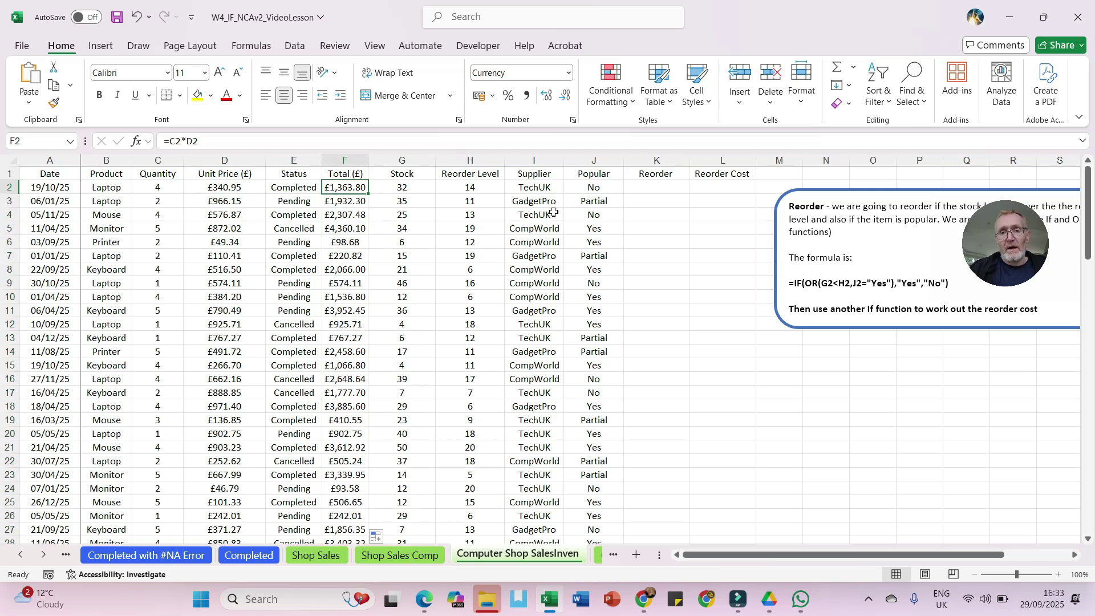
click(578, 187)
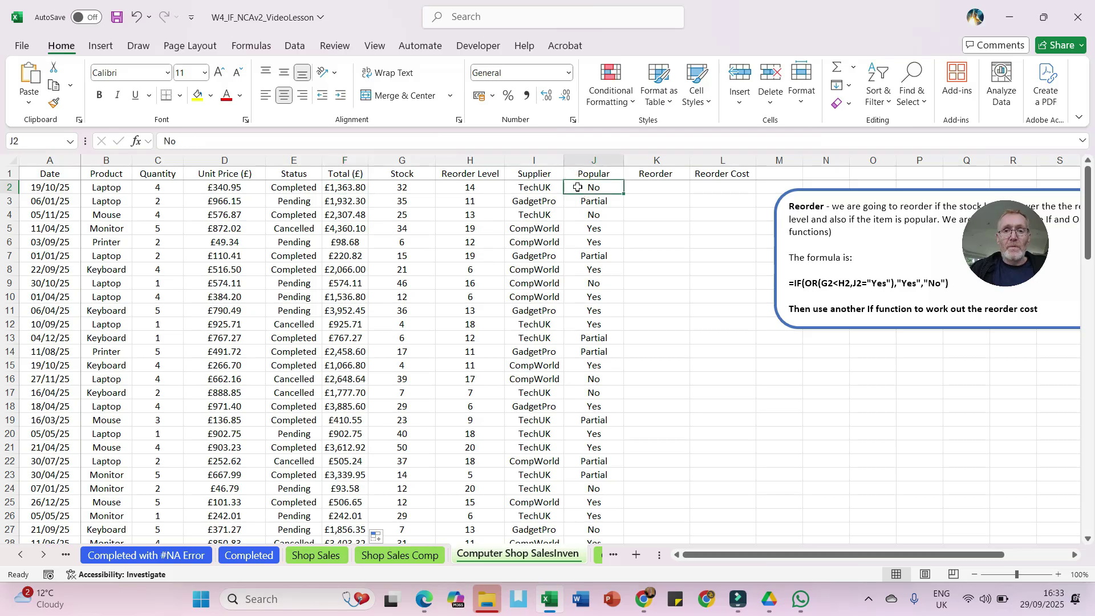
click(579, 202)
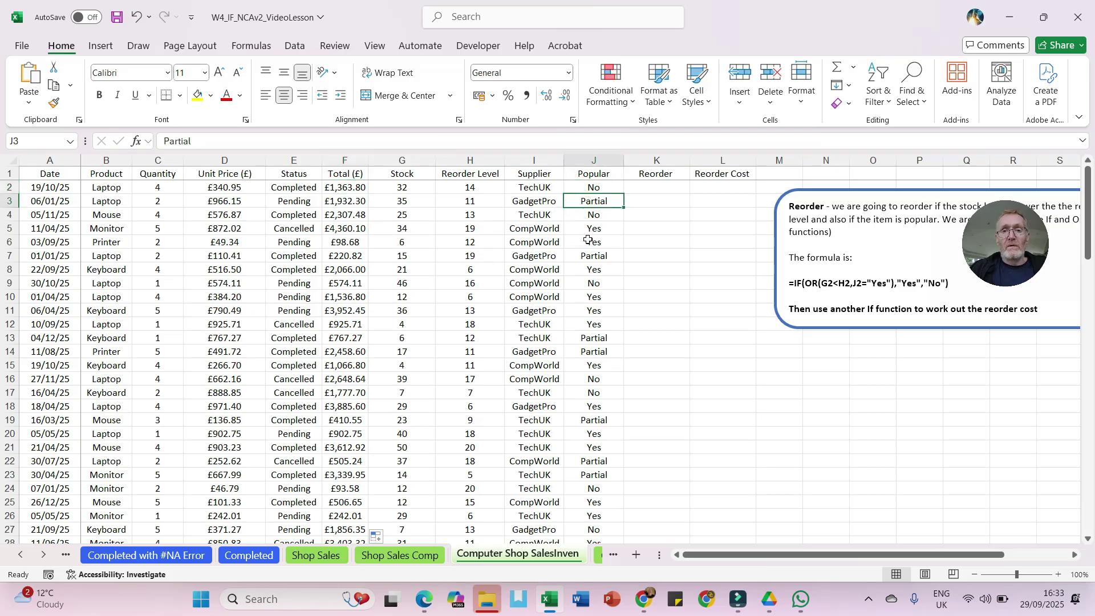
click(590, 215)
click(596, 243)
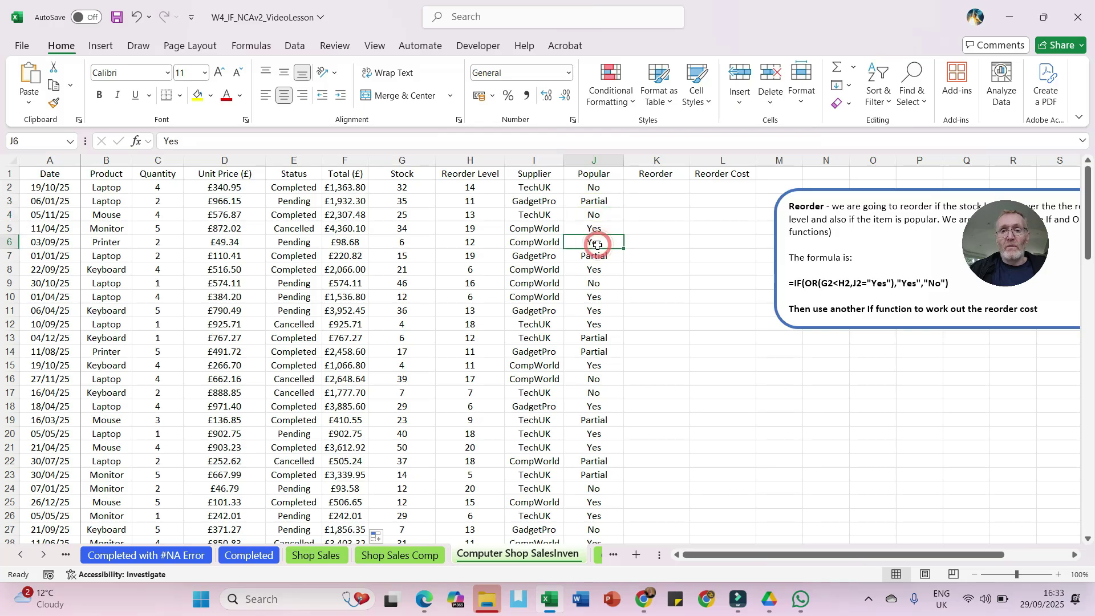
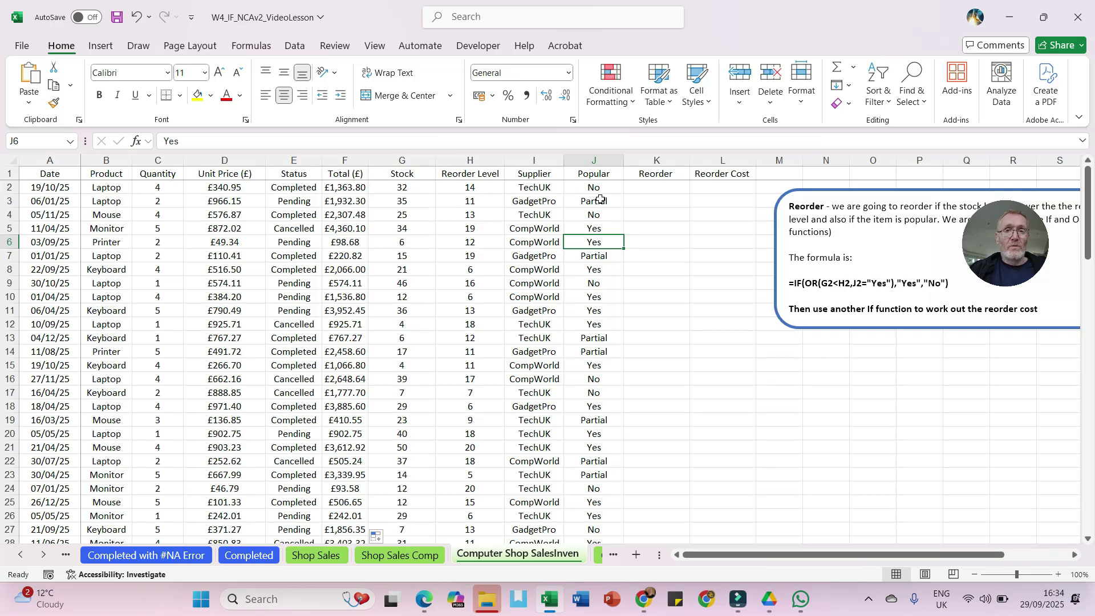
click(606, 230)
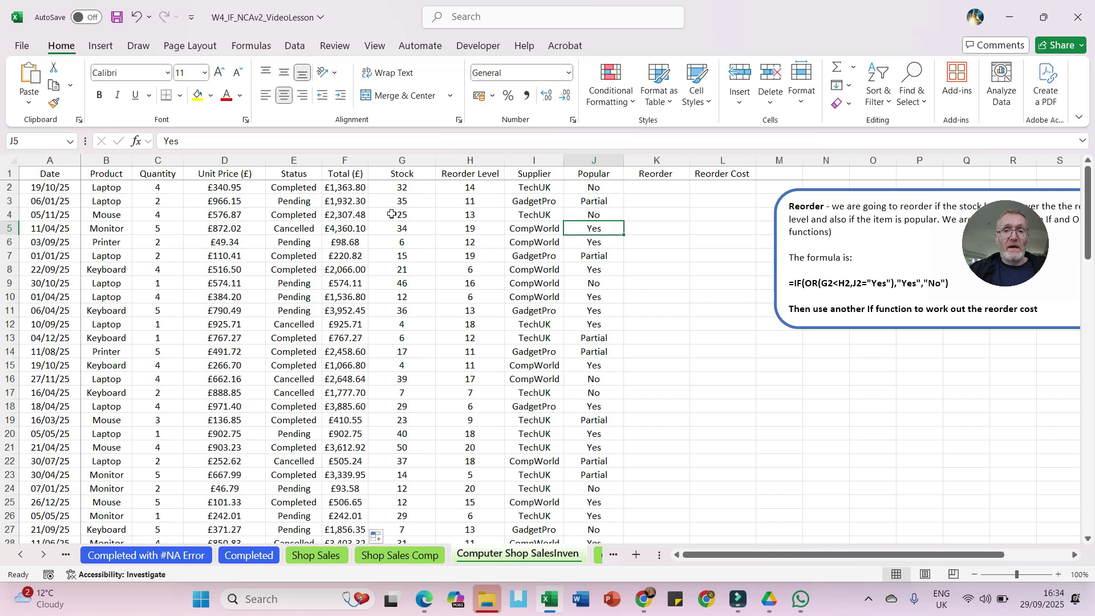
click(386, 188)
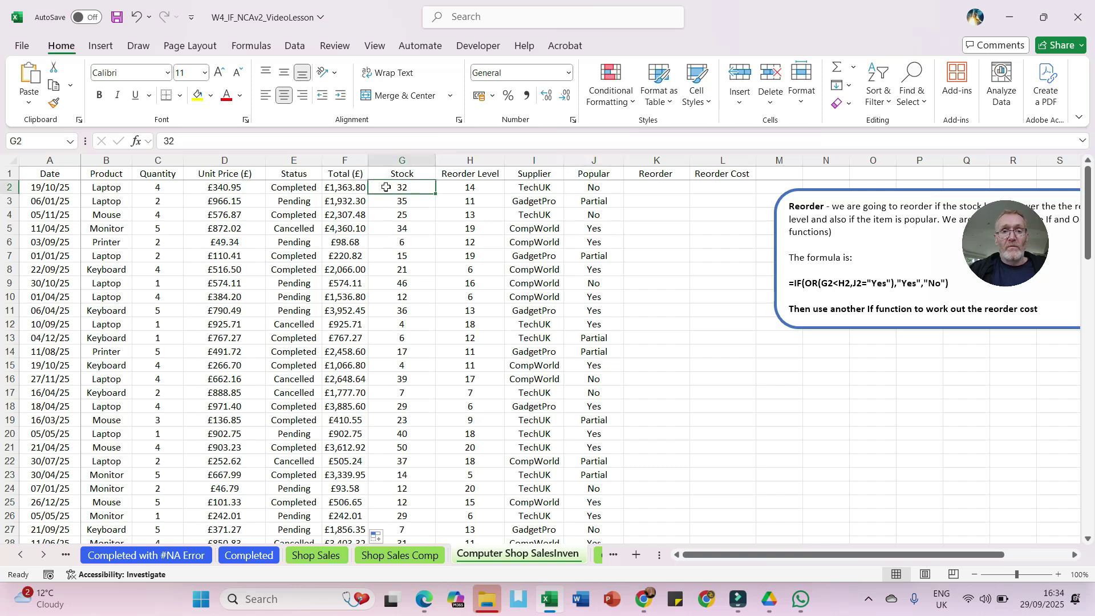
click(453, 186)
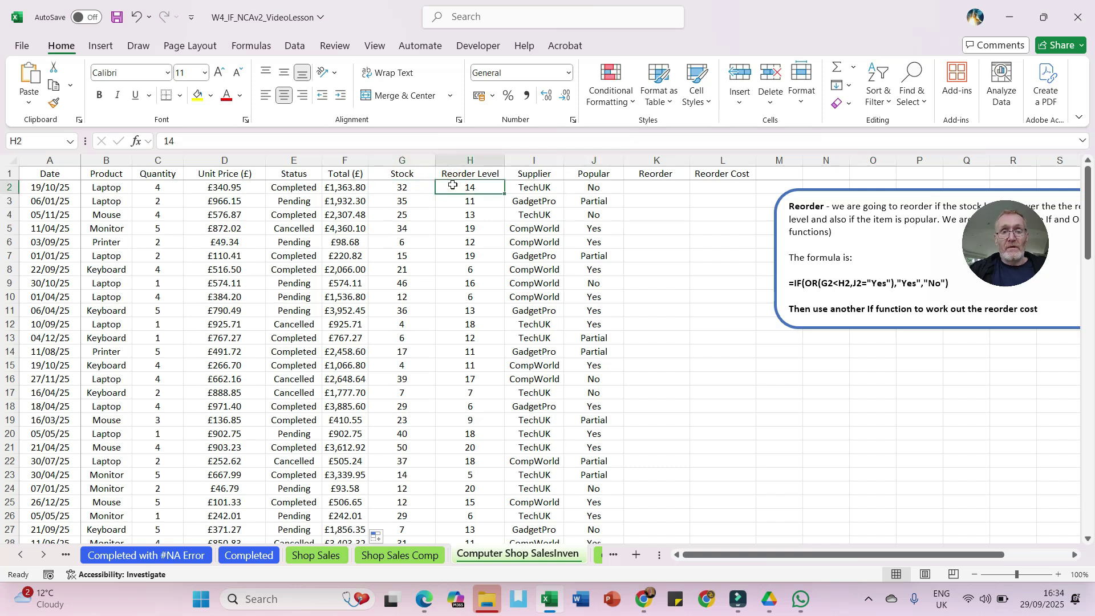
click(575, 192)
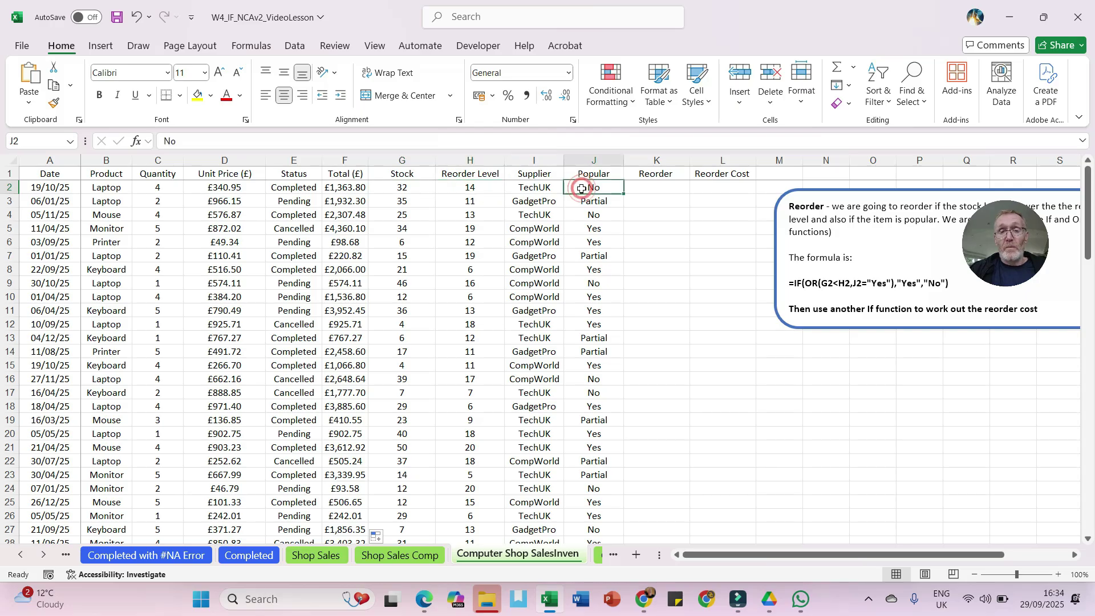
click(374, 228)
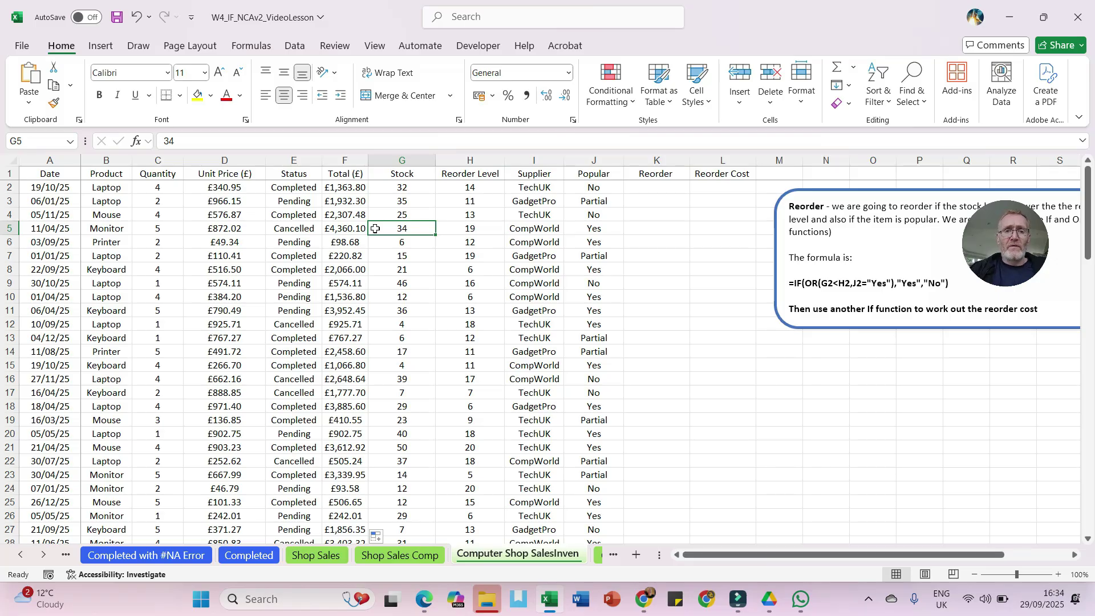
click(449, 232)
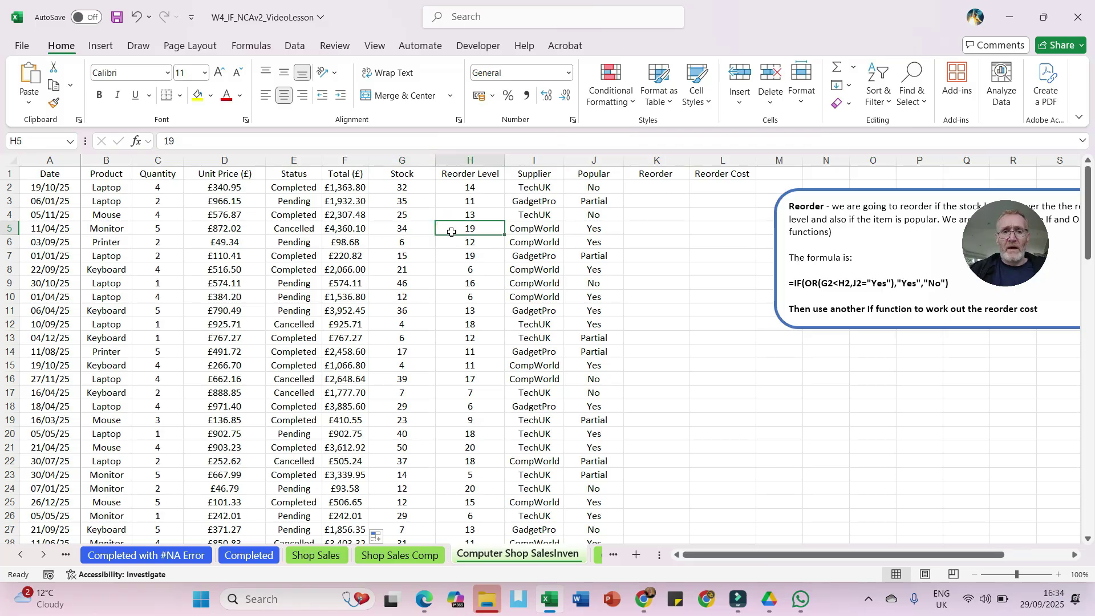
click(574, 231)
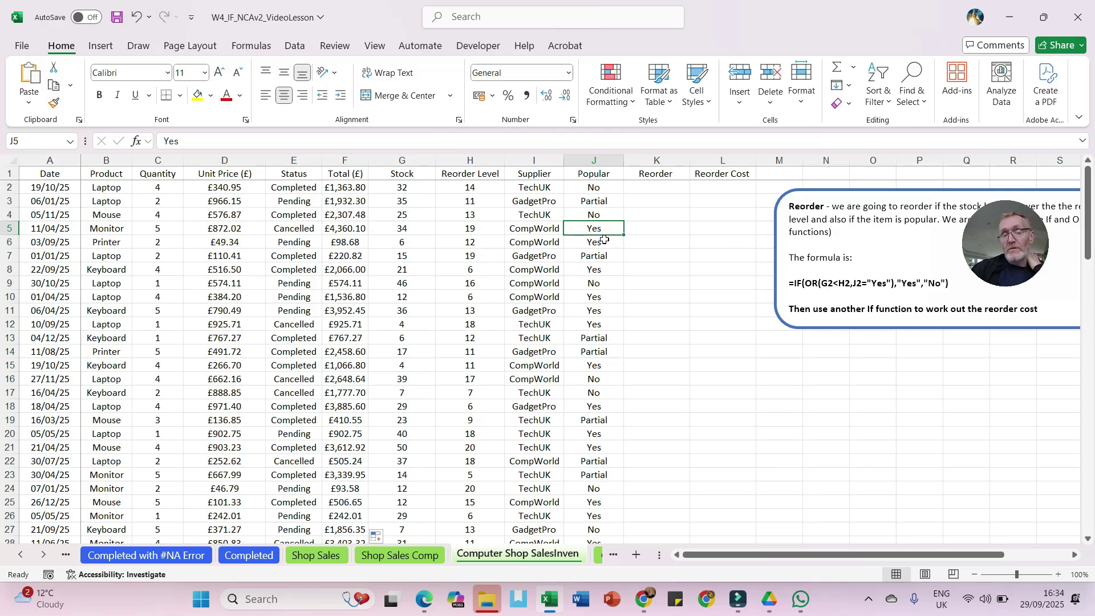
Start the Reorder formula in K2 with the test =IF(OR(G2<=H2,J2="Yes"), comparing Stock with Reorder Level and checking Popular.
click(641, 190)
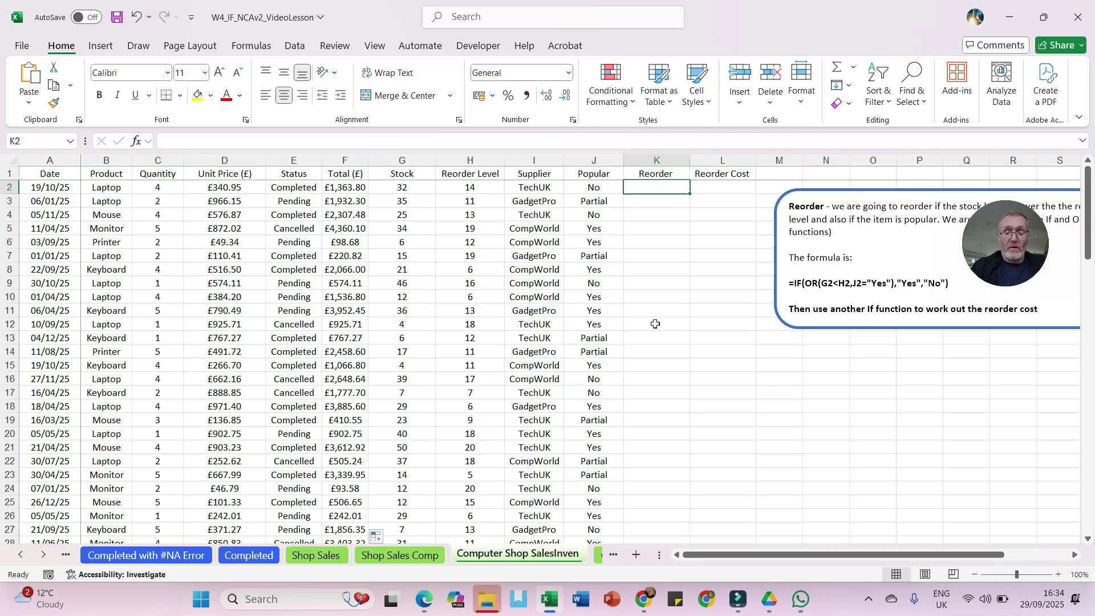
text(=)
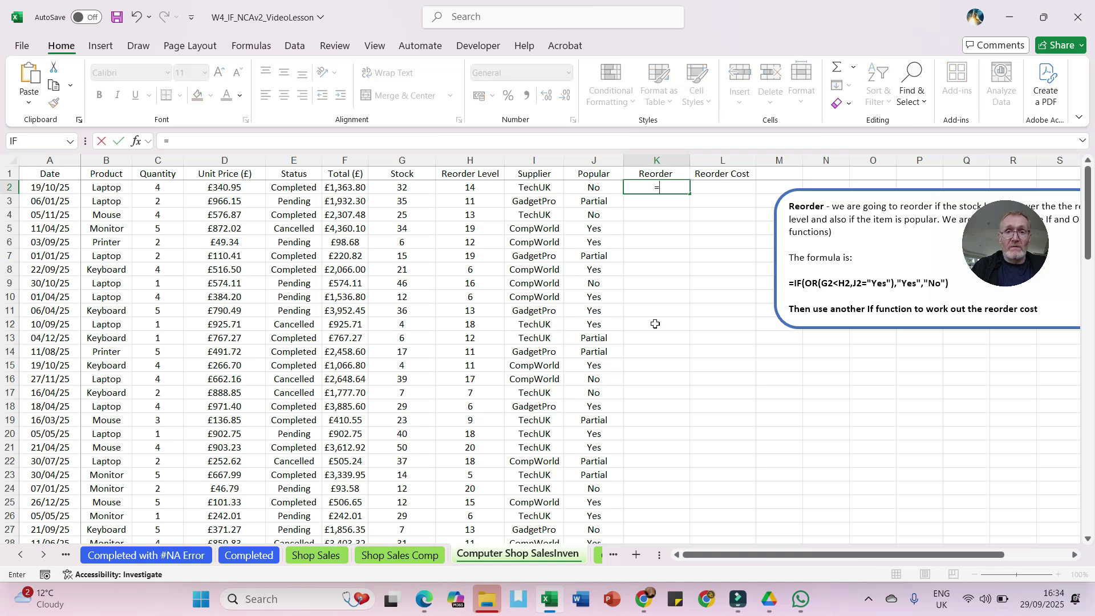
text(if)
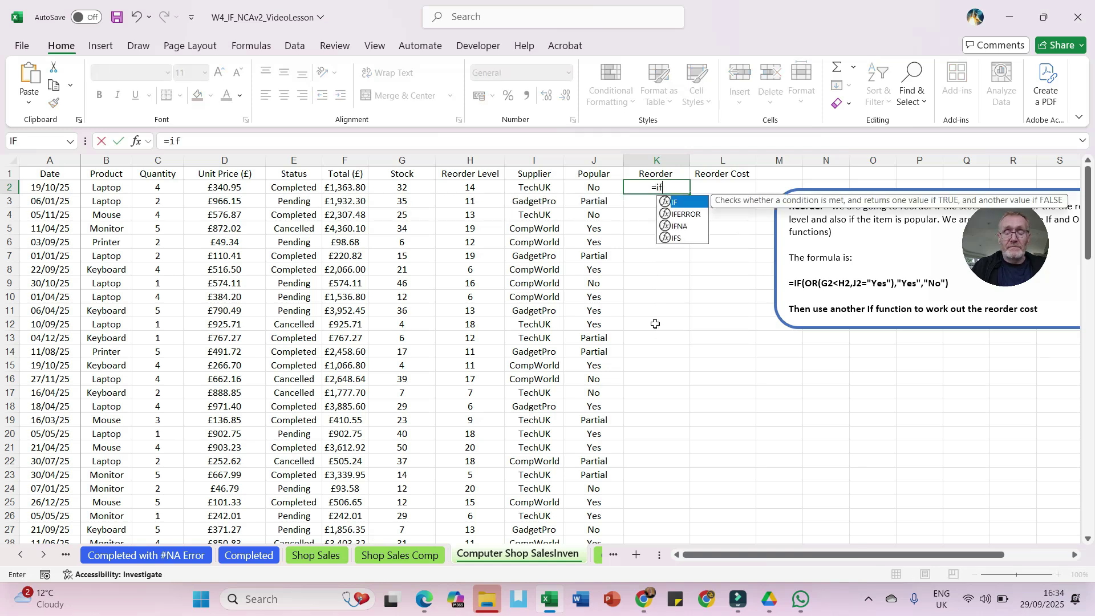
text(()
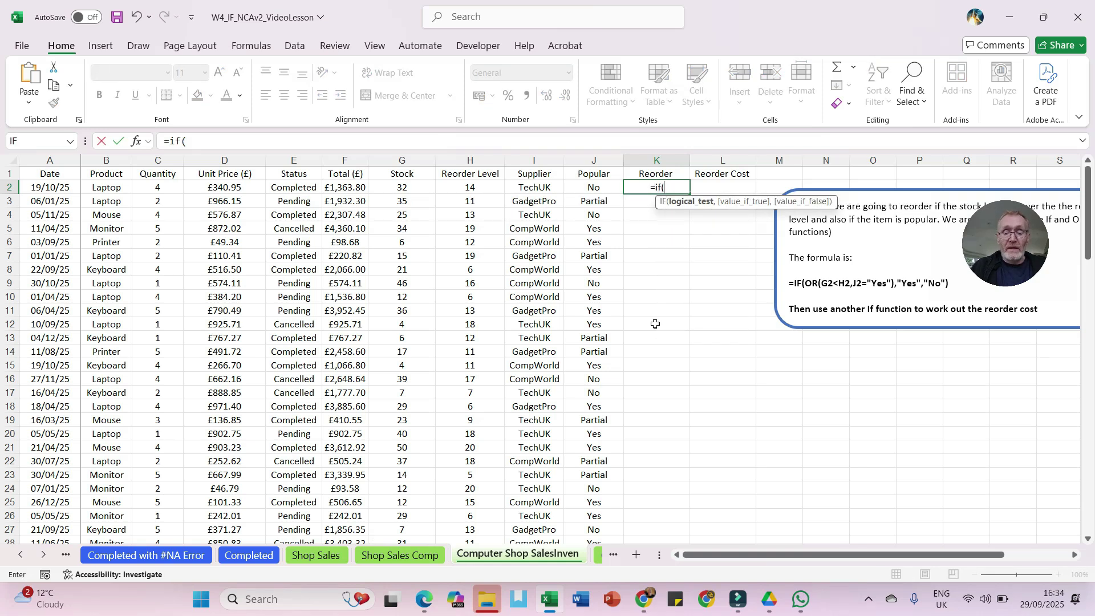
text(or)
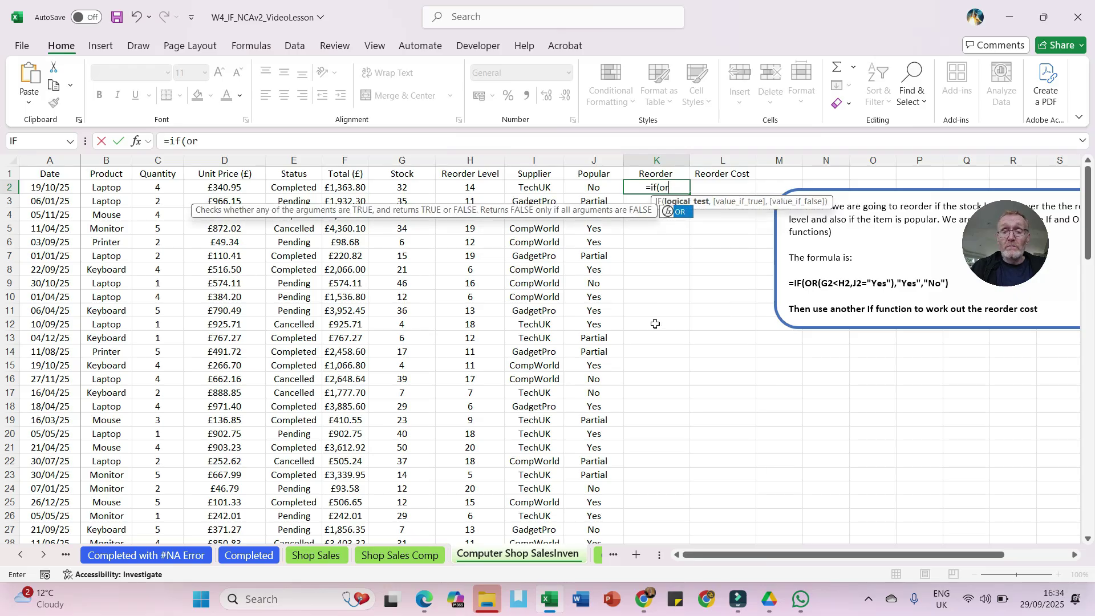
text(()
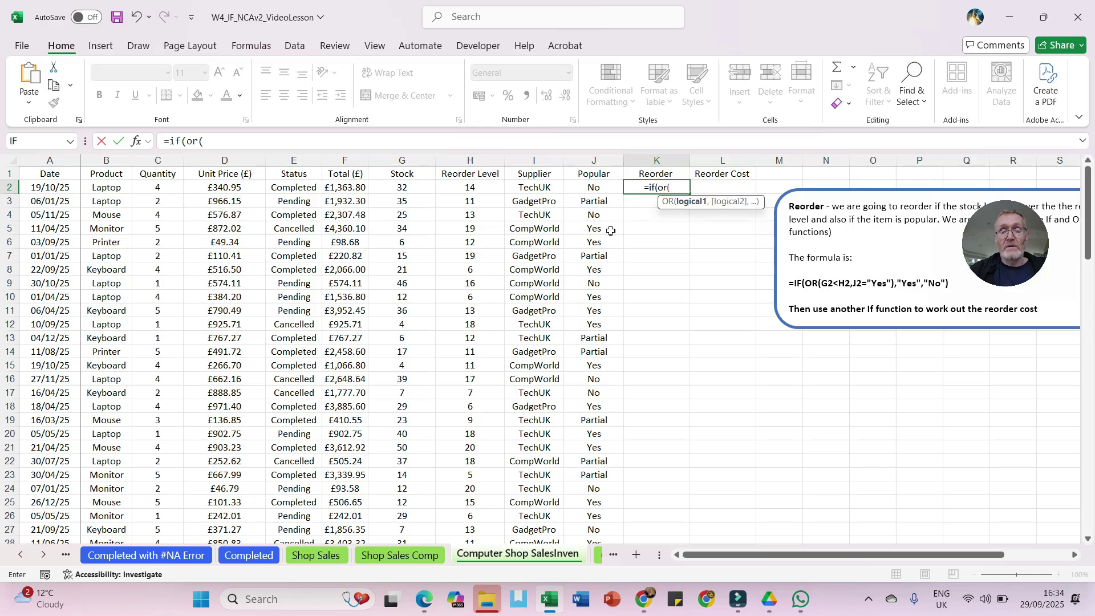
click(396, 189)
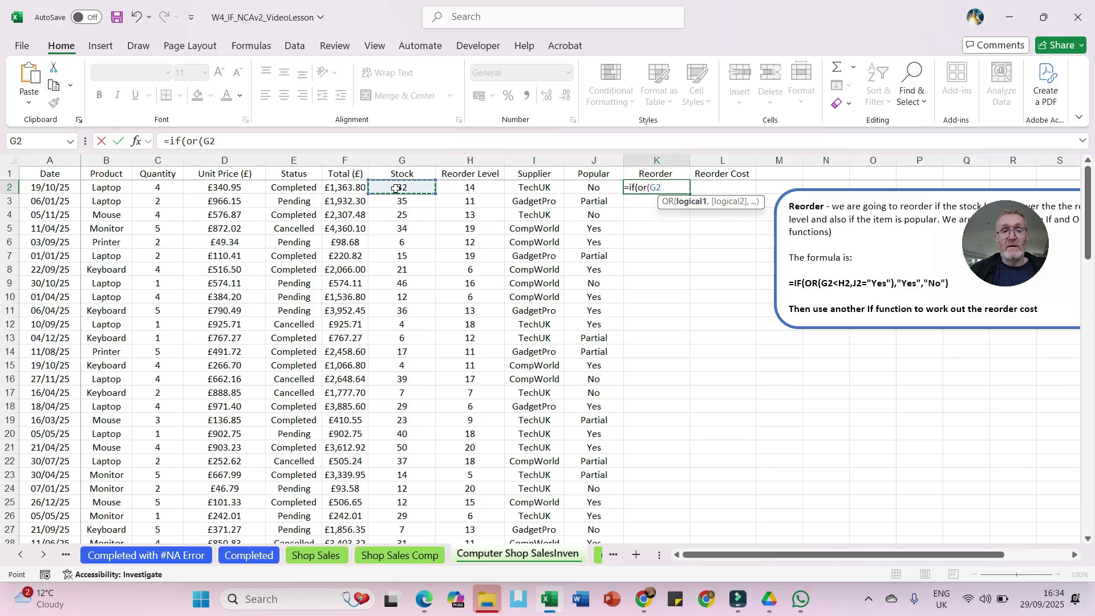
text(<)
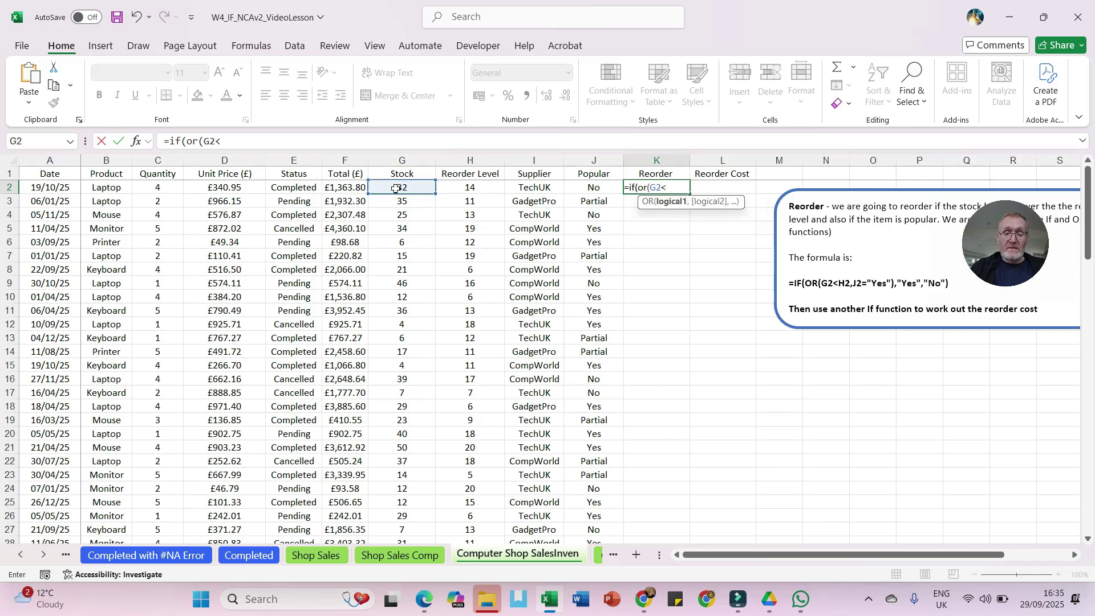
text(=)
click(468, 190)
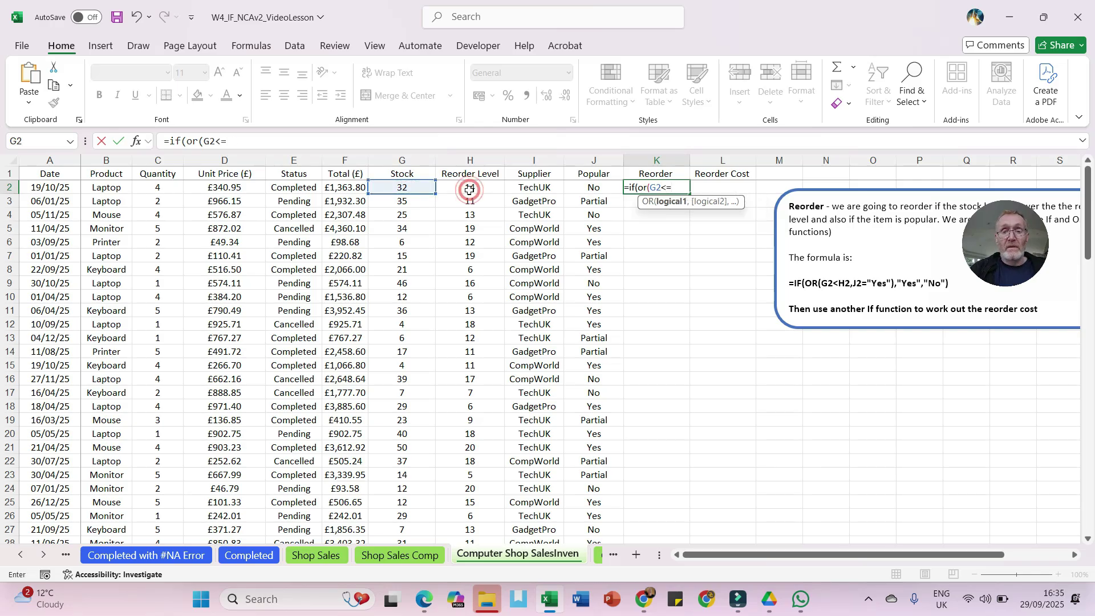
text(,)
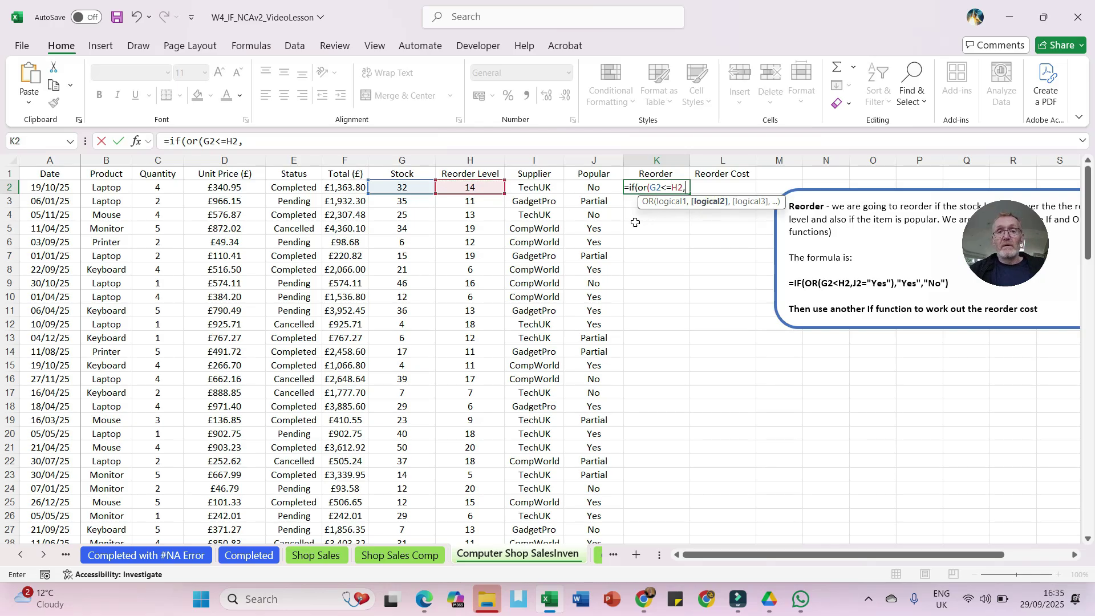
click(583, 190)
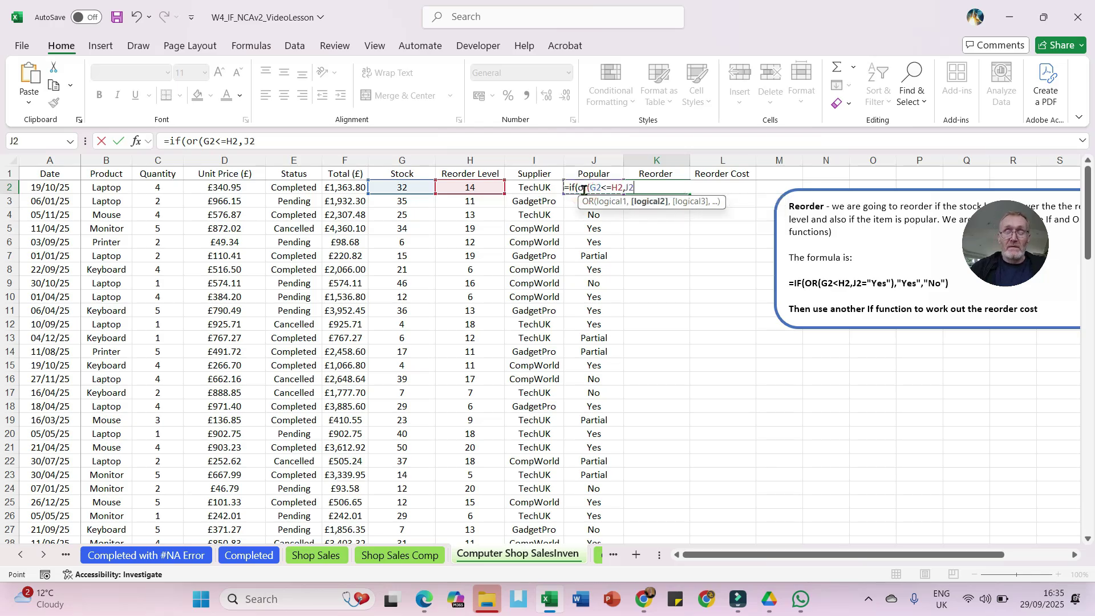
text(="Yes)
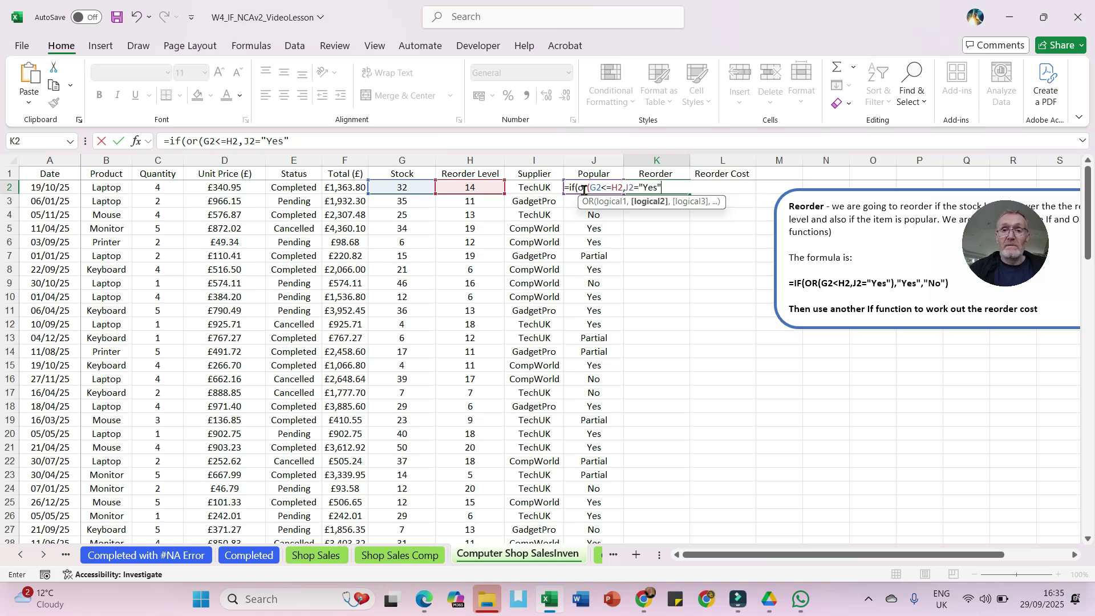
text(",)
key(BackSpace)
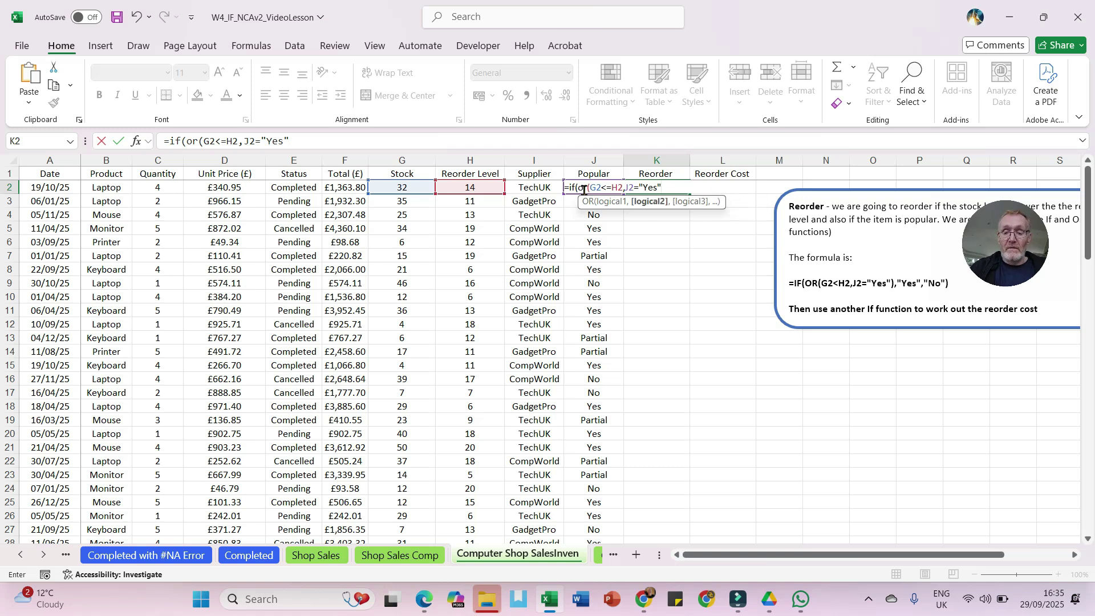
text())
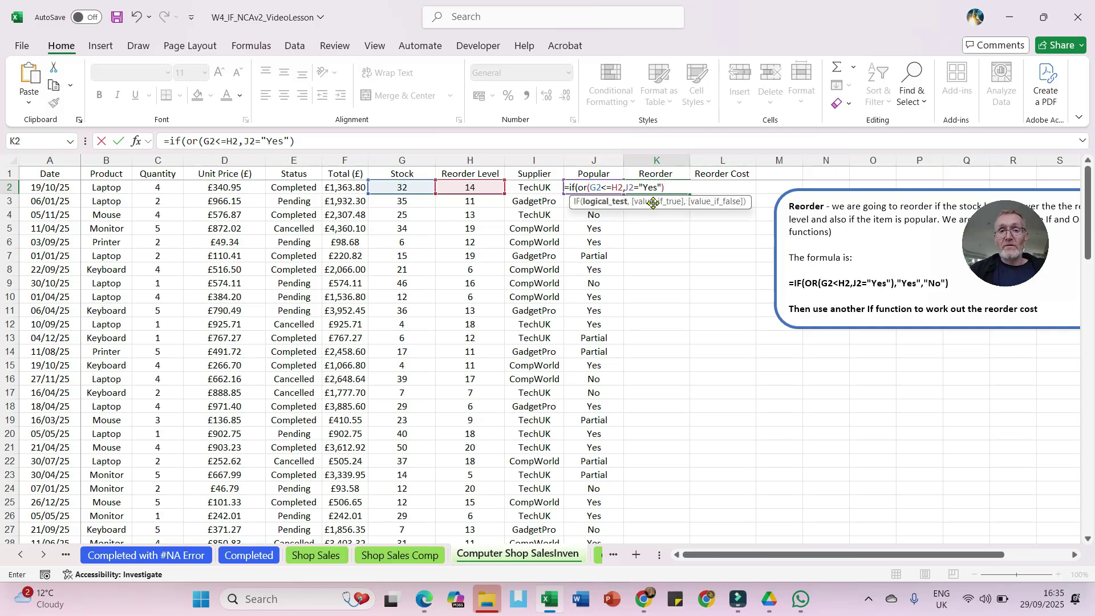
Complete the K2 formula with "Yes" as the value if true and "No" as the value if false.
text(,)
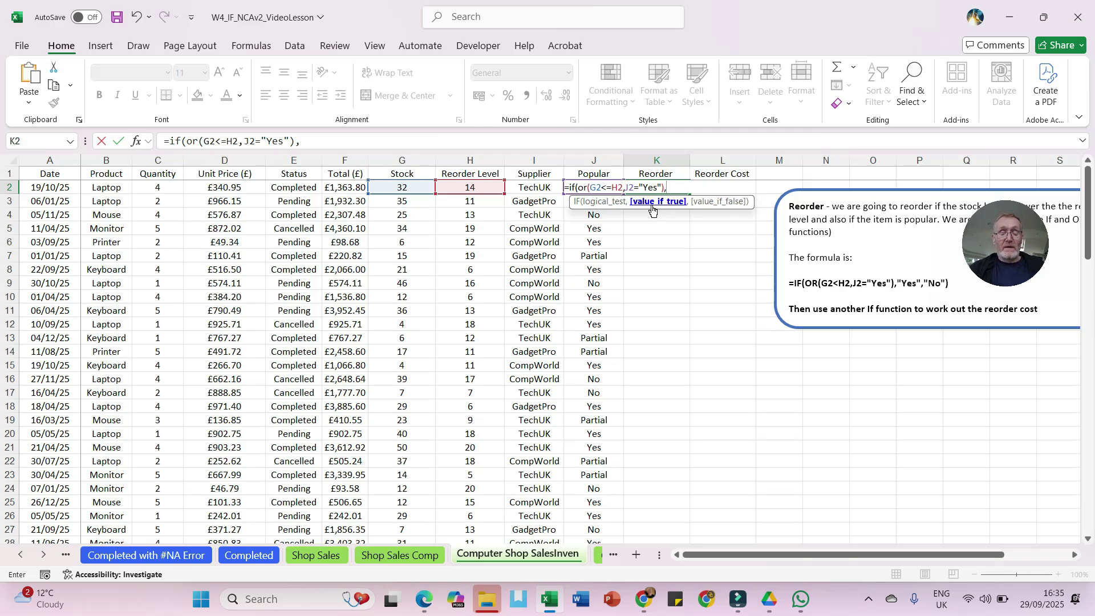
text(Yes)
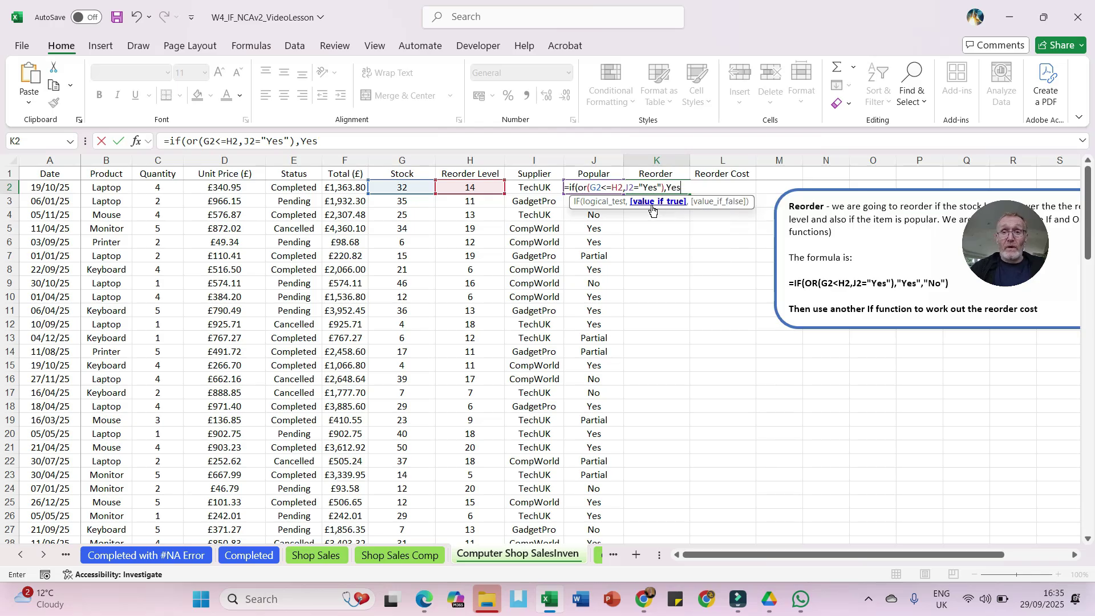
key(BackSpace)
key(BackSpace)
key(BackSpace)
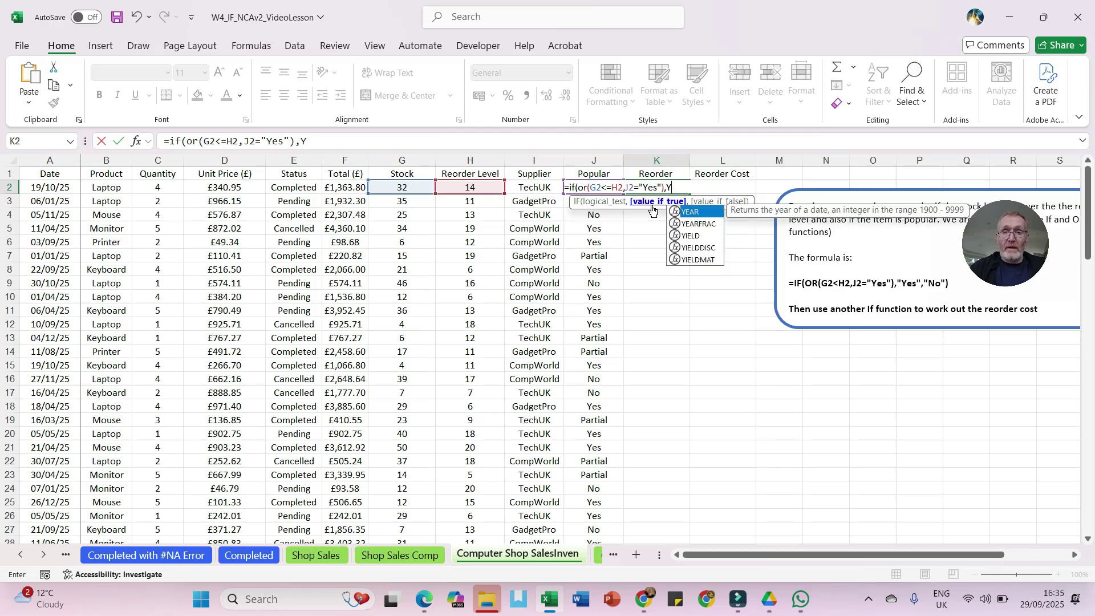
text("Ye)
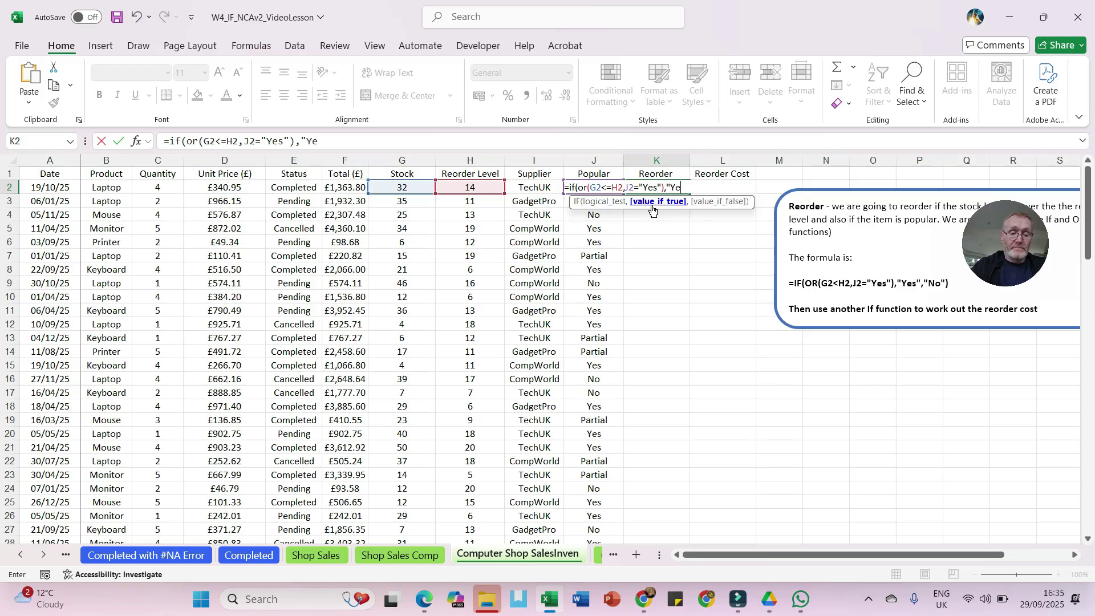
text(s",)
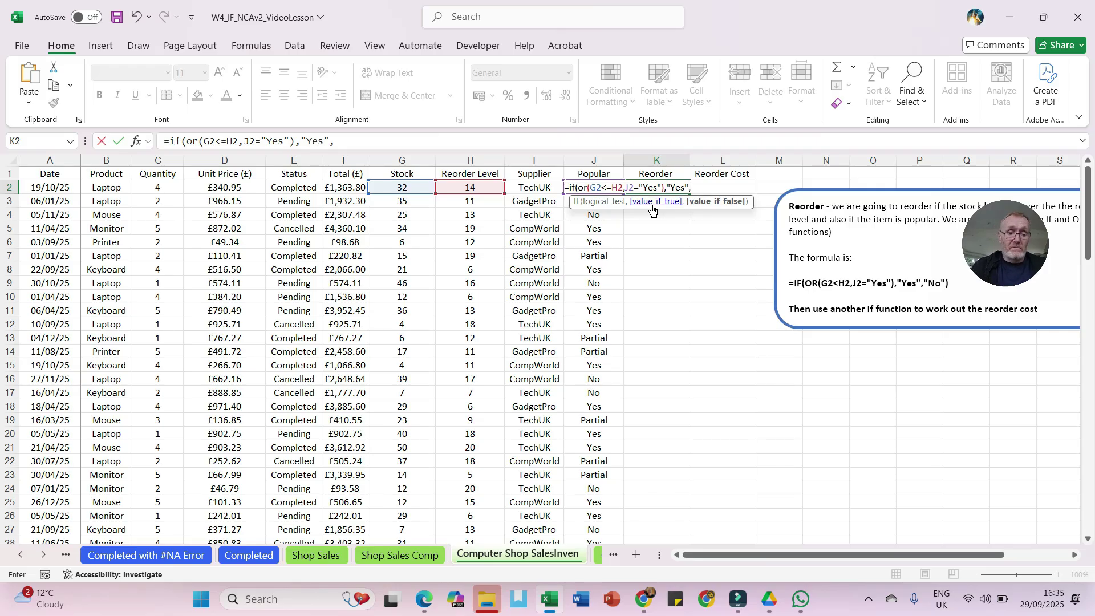
text("No")
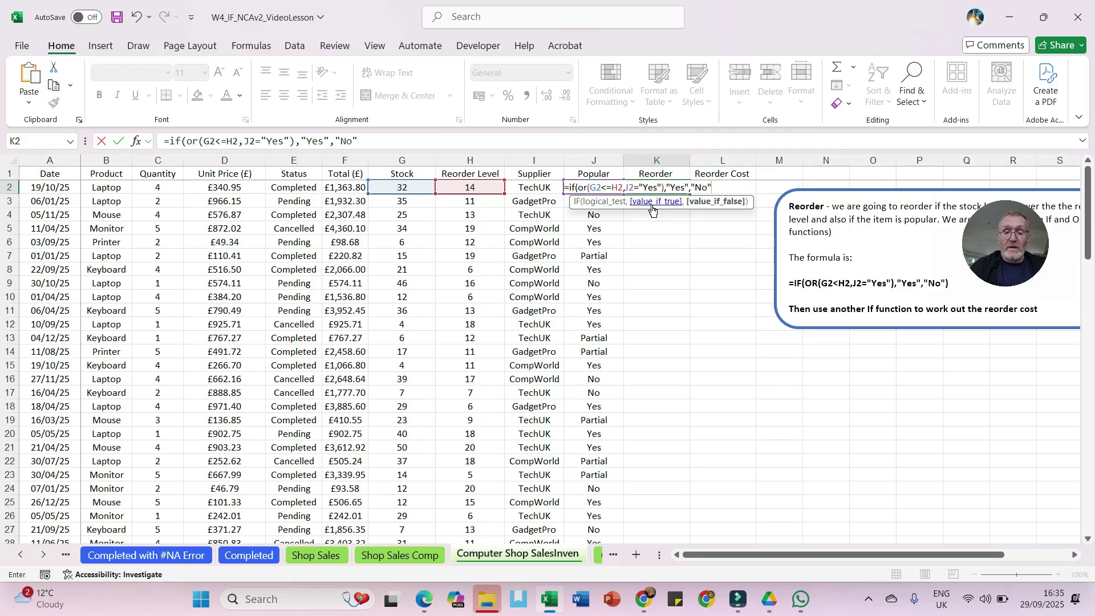
text())
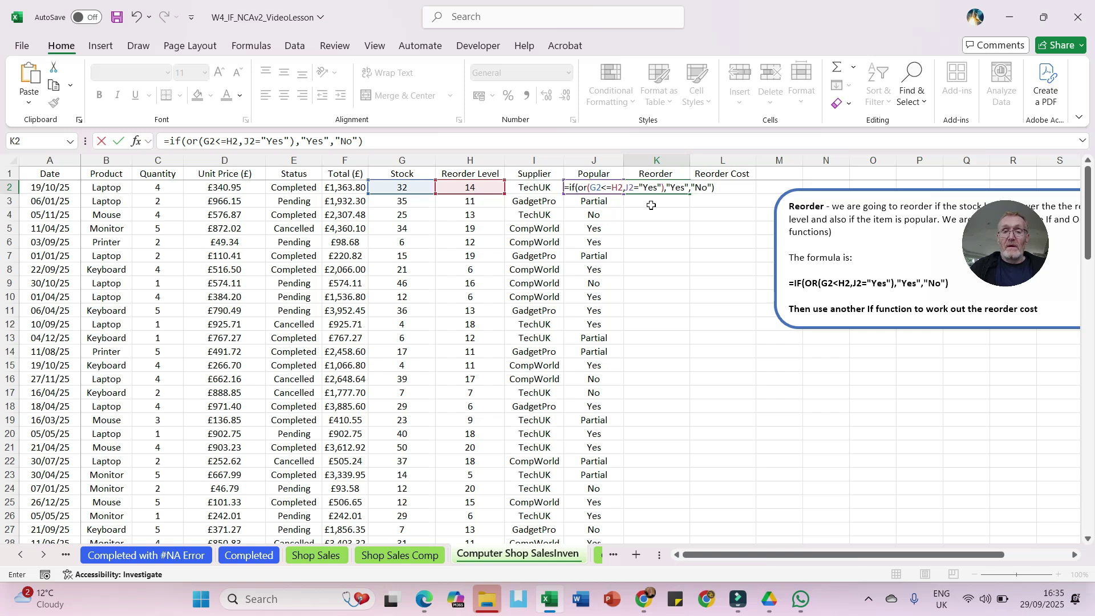
key(Return)
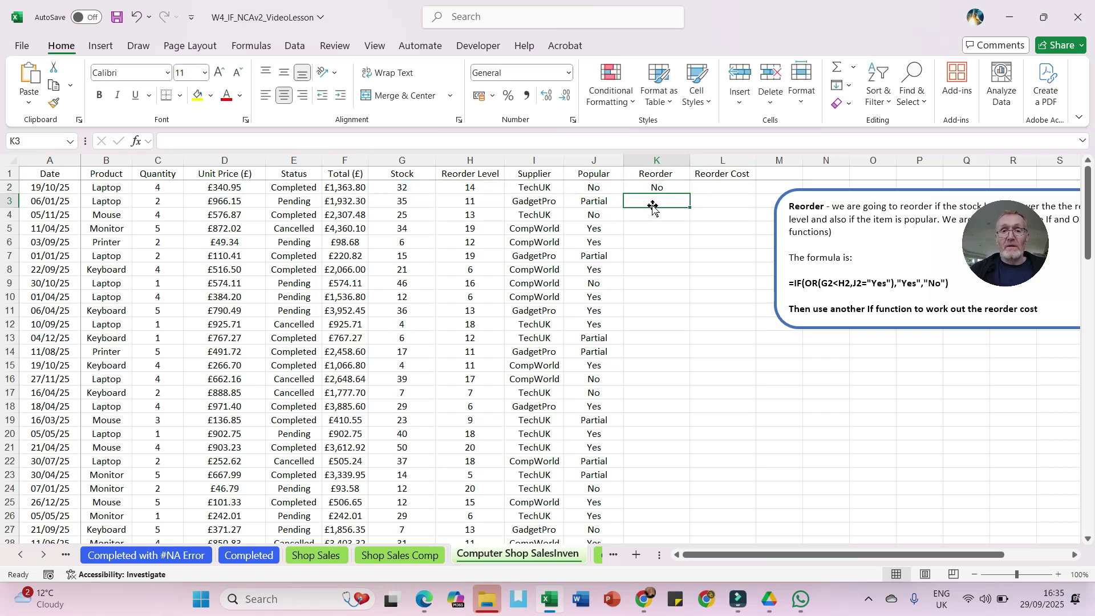
Fill the Reorder formula from K2 down the whole column and select K11 to check its copied formula.
click(655, 188)
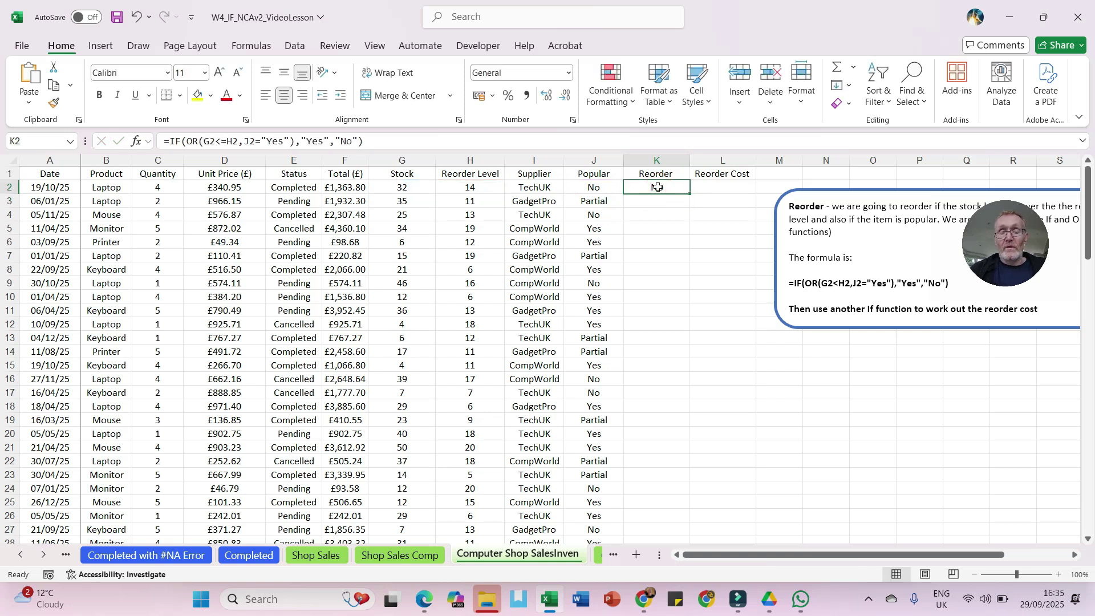
double_click(689, 192)
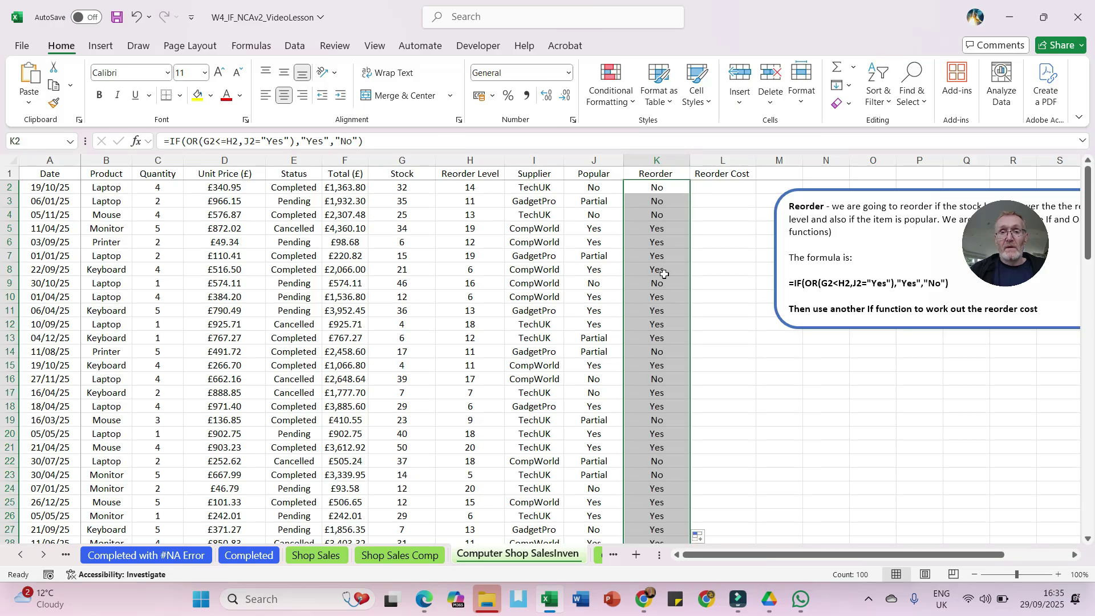
click(666, 308)
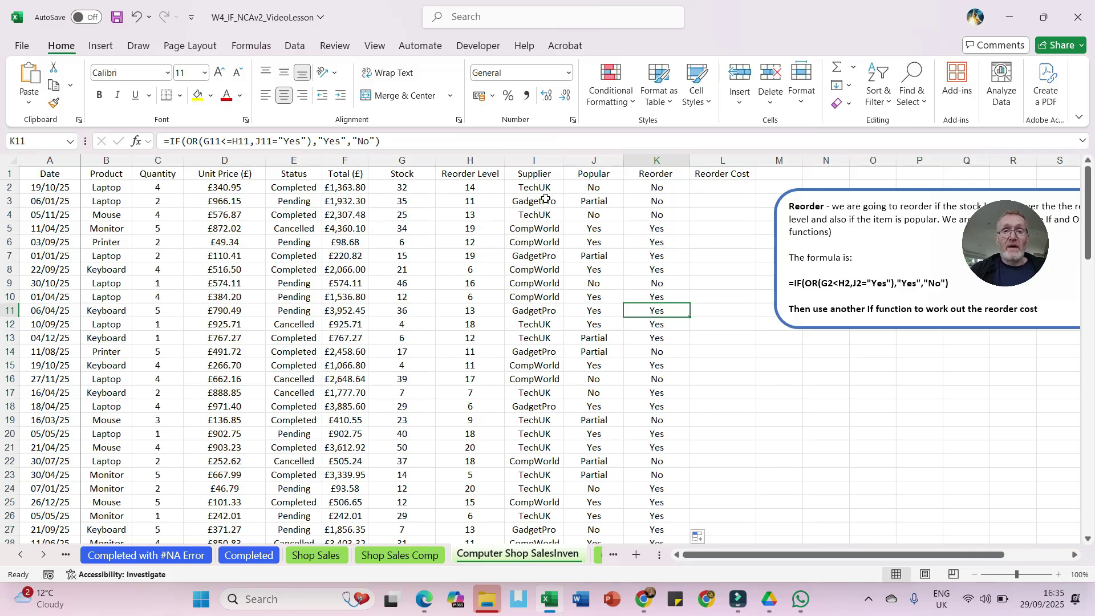
Test the reorder rule by setting Popular in J2 to "Yes", and undo that change.
click(583, 188)
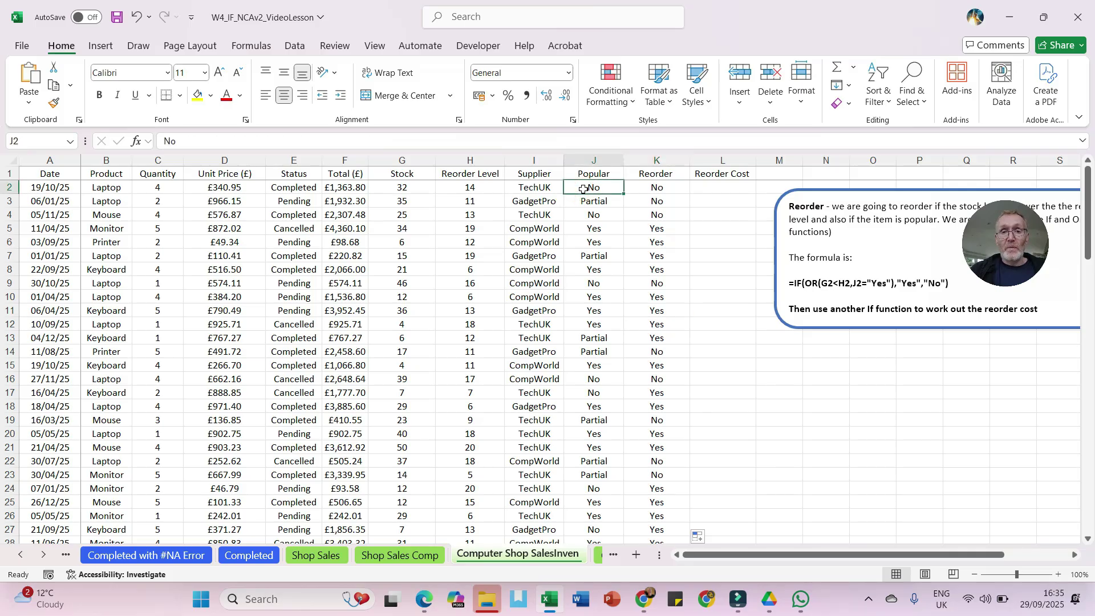
click(661, 189)
click(579, 190)
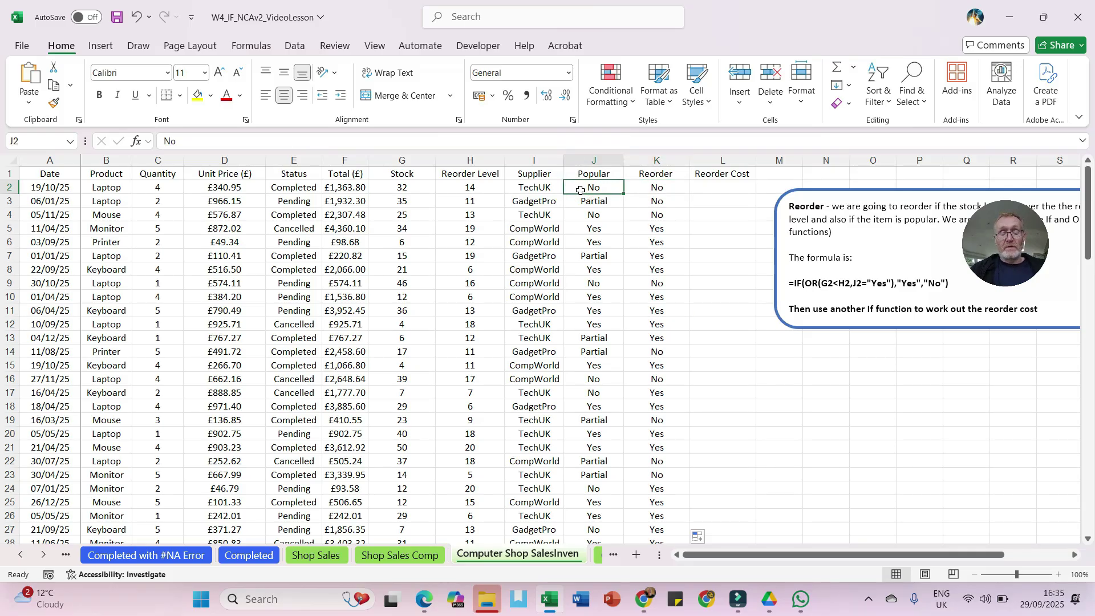
text(Yes)
key(Return)
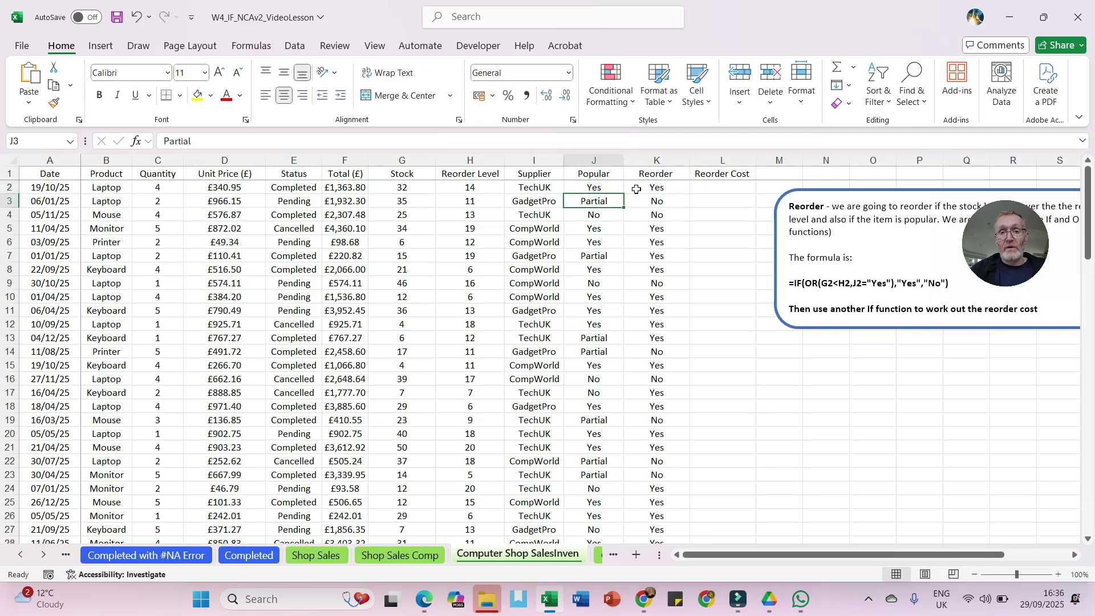
key(ctrl+z)
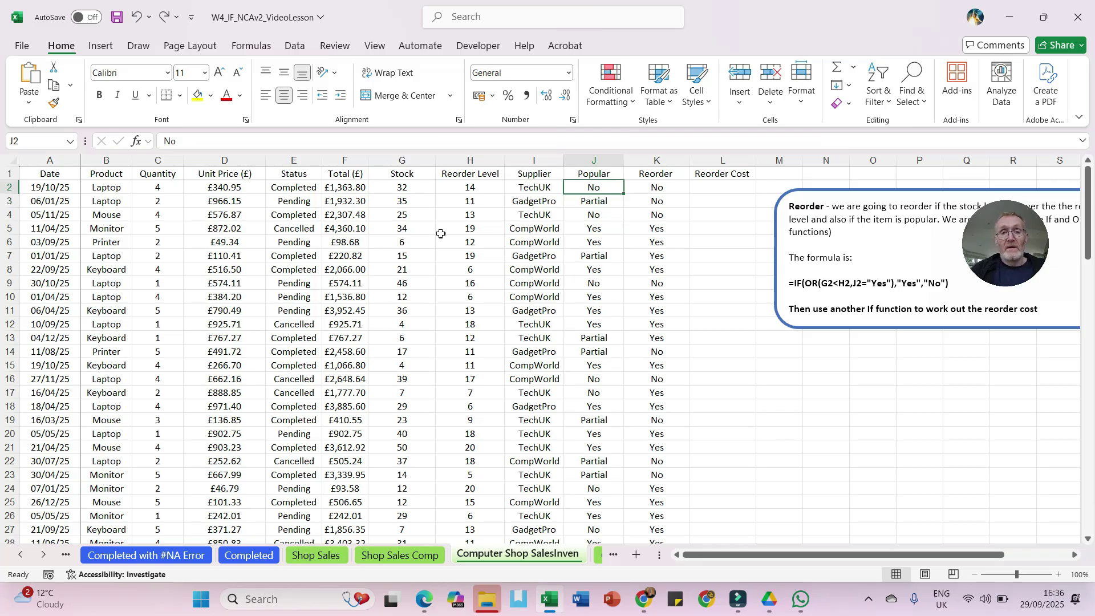
Test the reorder rule by setting Stock in G2 to 14, and undo that change.
click(386, 188)
text(14)
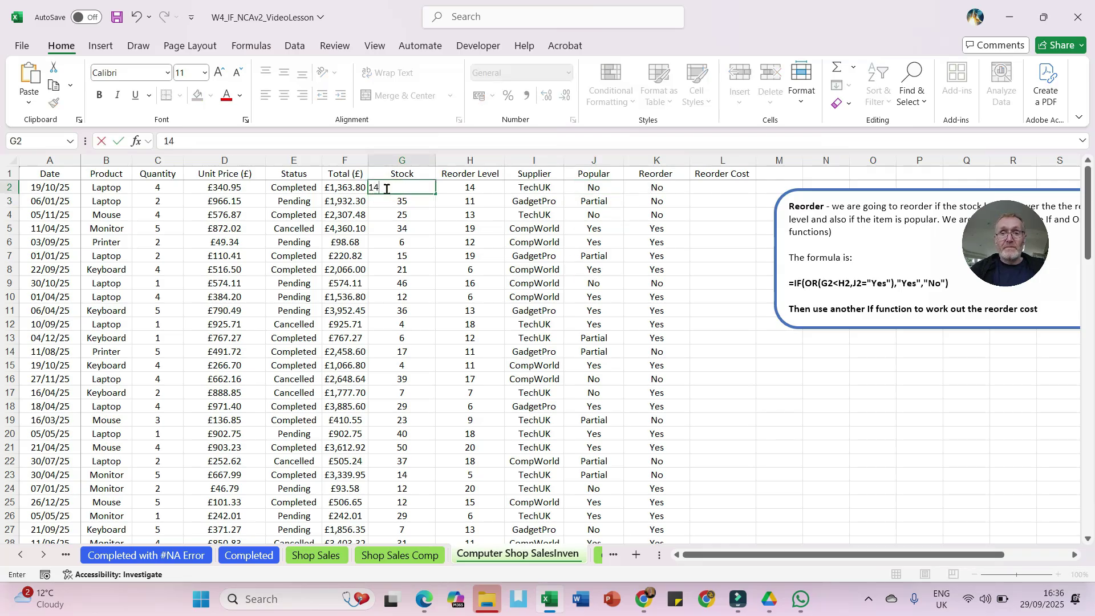
key(Return)
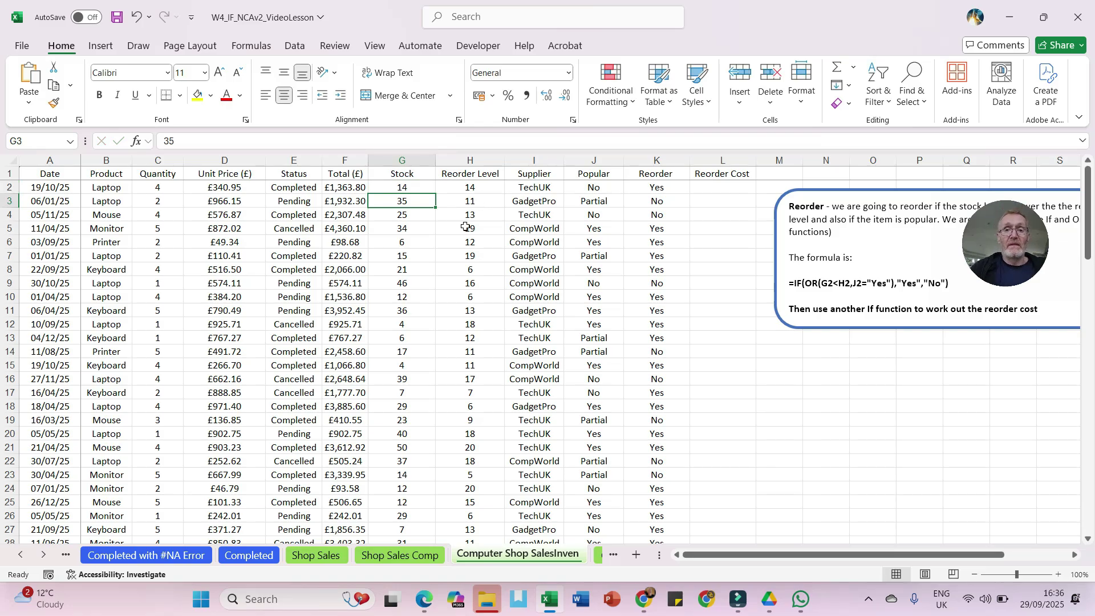
key(ctrl+z)
Start an IF function in Reorder Cost cell L2 with the logical test K2="Yes".
click(714, 188)
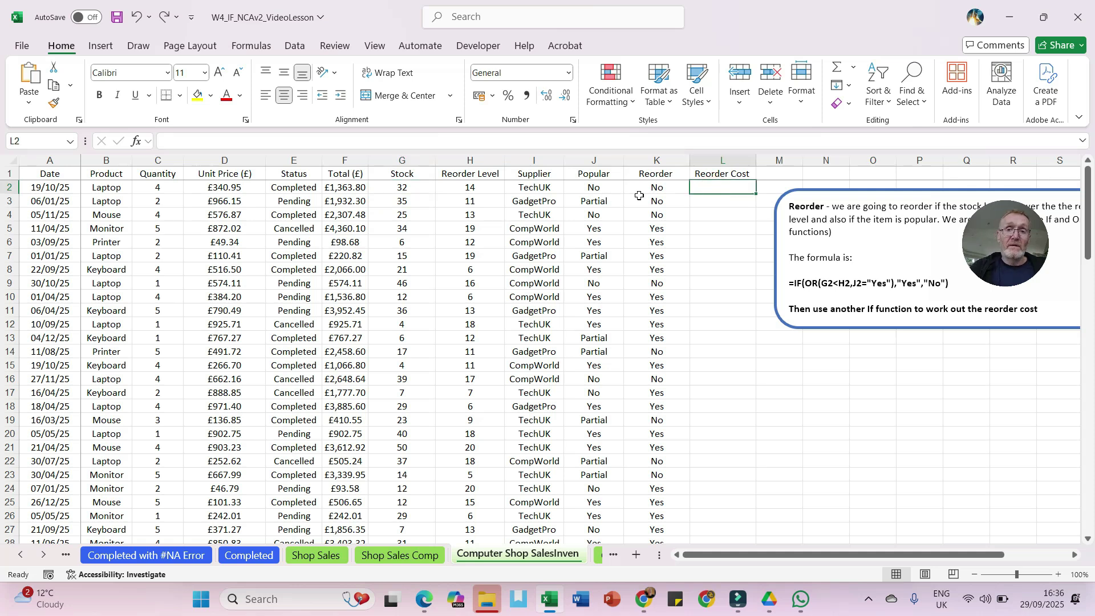
click(135, 140)
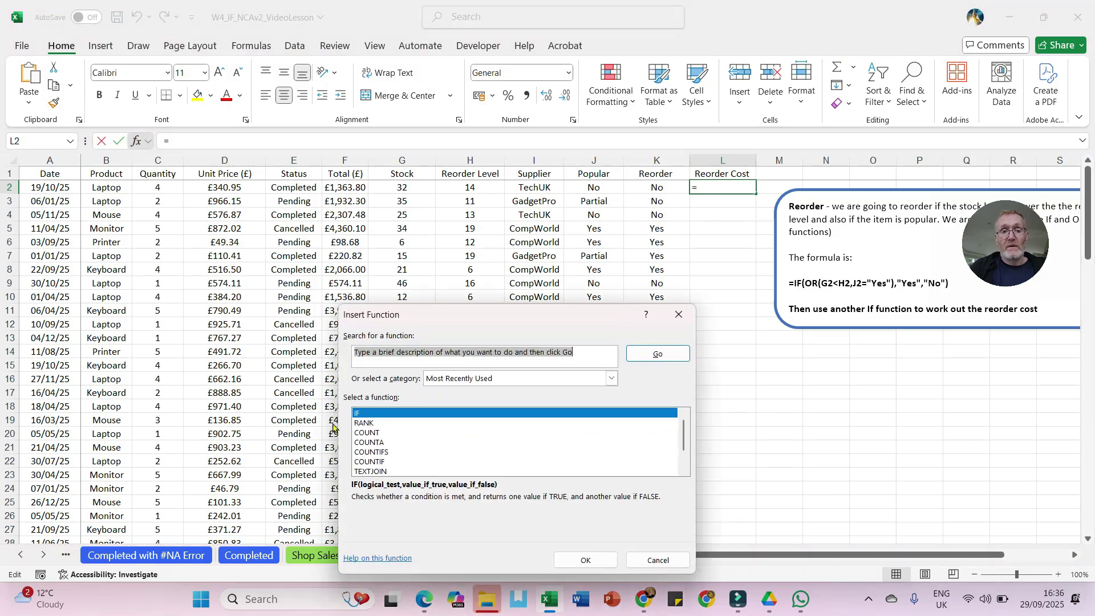
click(377, 413)
double_click(377, 413)
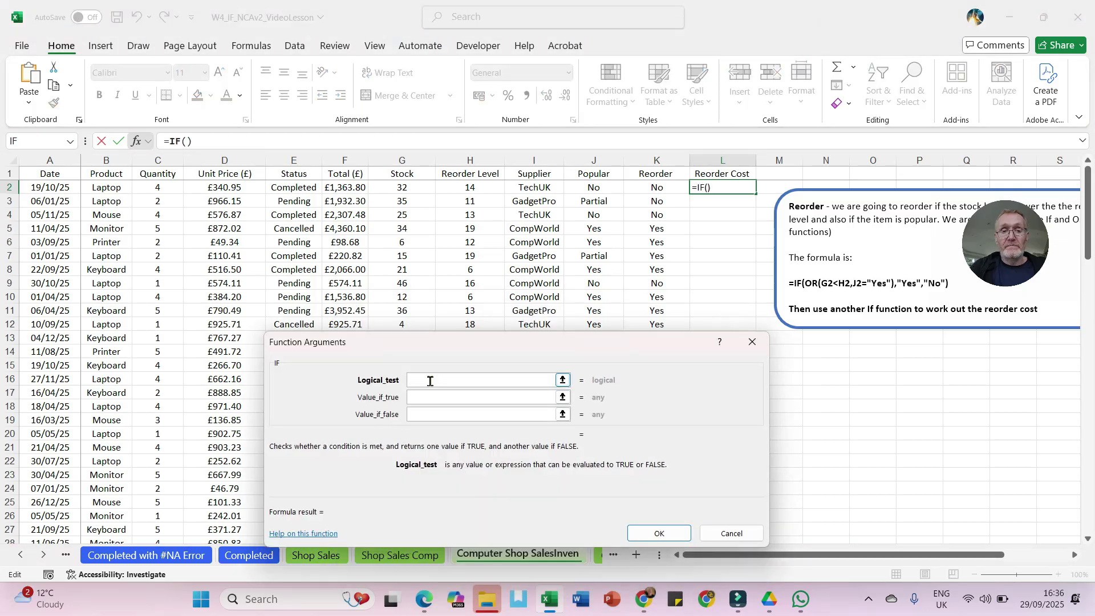
click(658, 189)
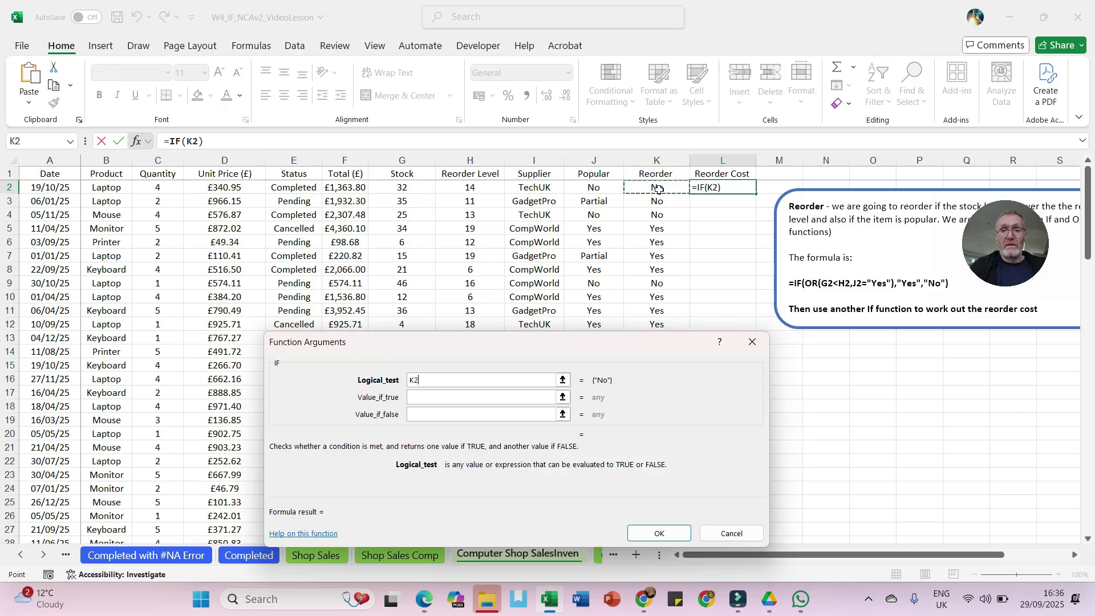
text(=Yes)
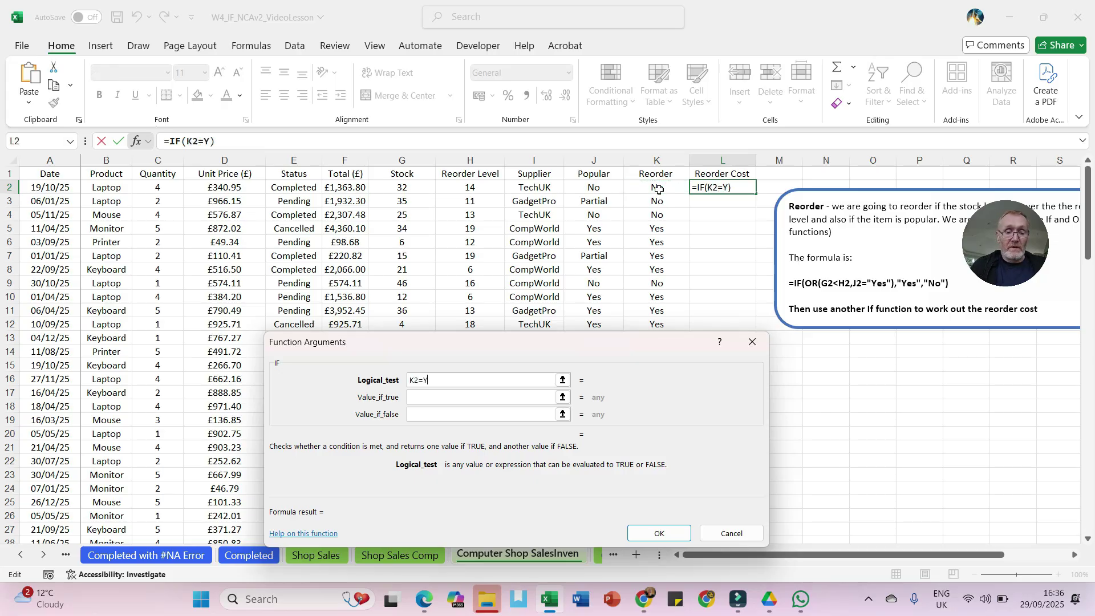
key(BackSpace)
key(BackSpace)
key(BackSpace)
text("Yes")
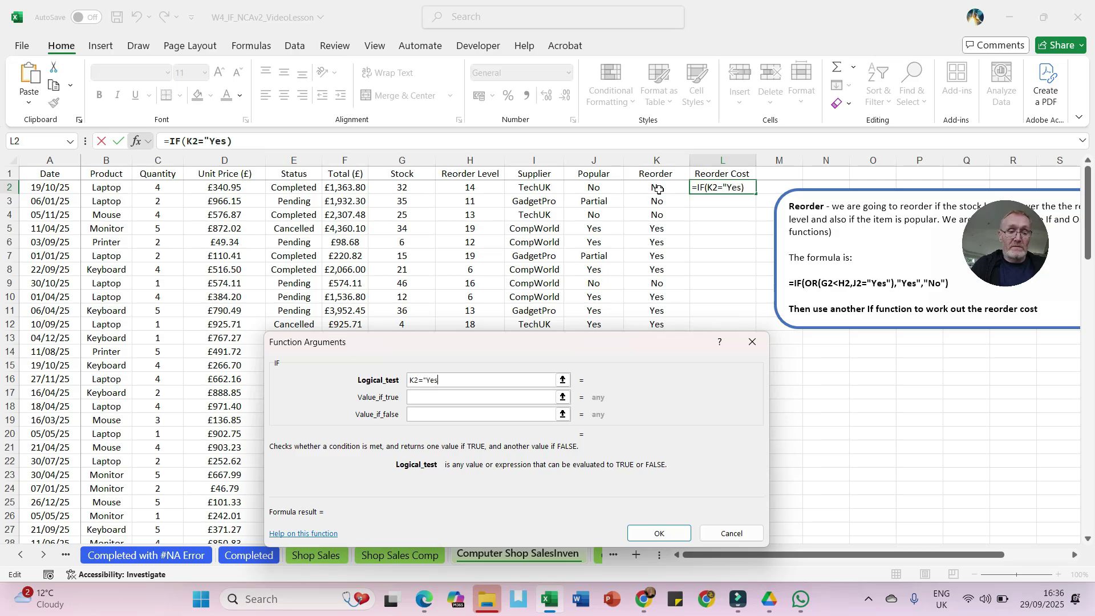
Complete the L2 formula with H2*D2 as the value if true and "" as the value if false.
click(438, 396)
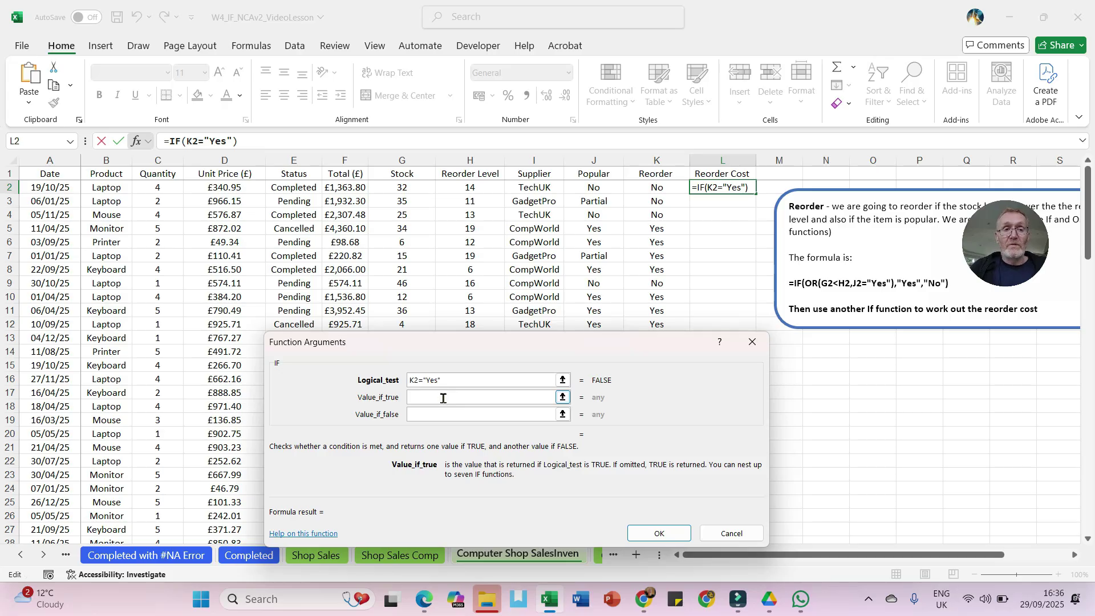
click(461, 187)
text(*)
click(232, 188)
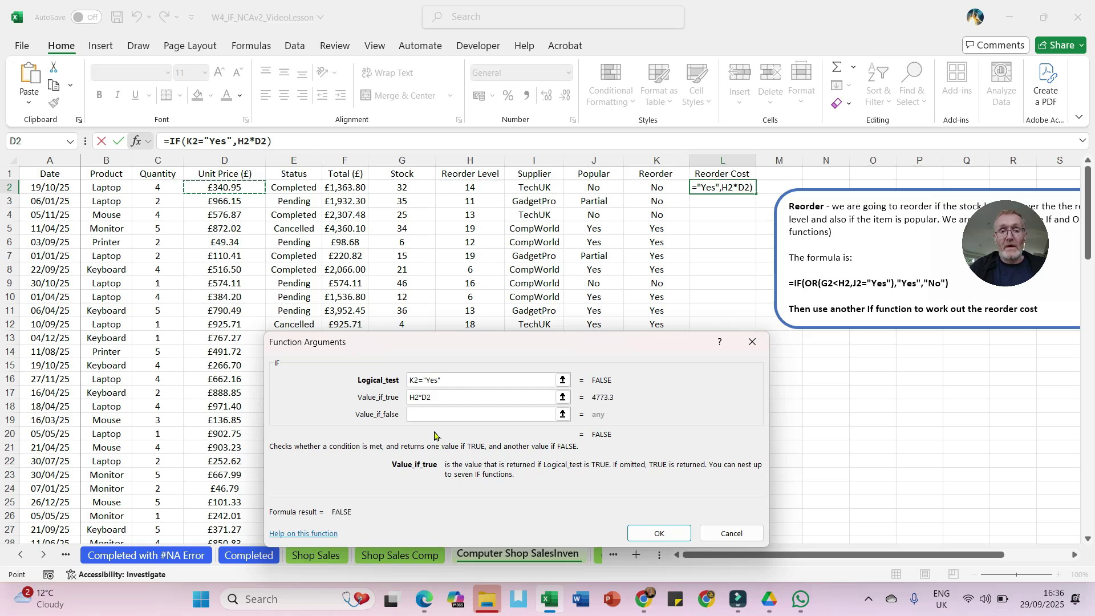
click(419, 414)
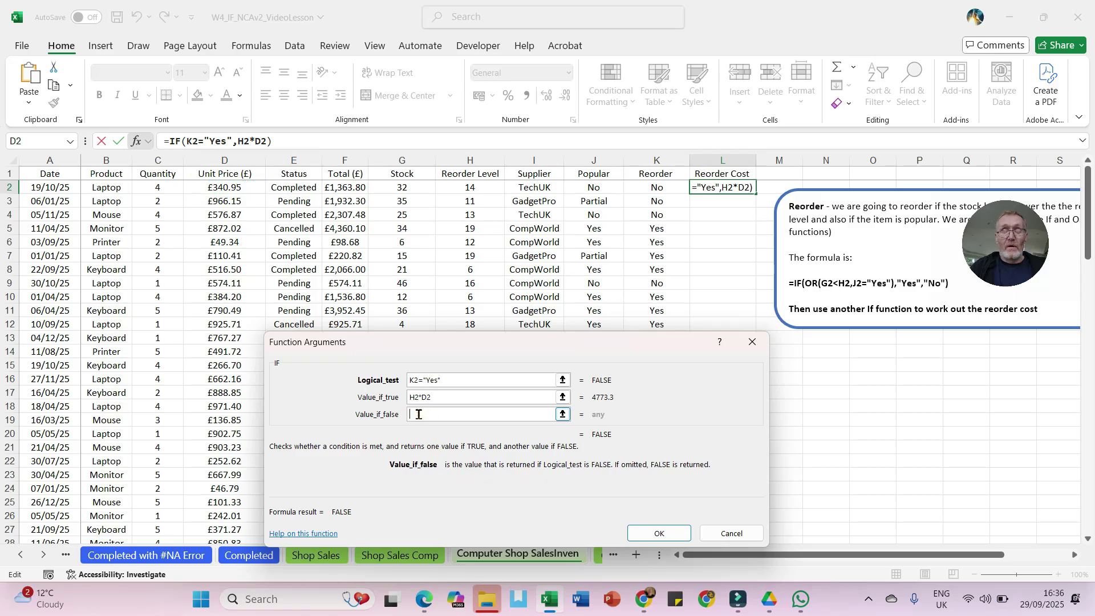
text("")
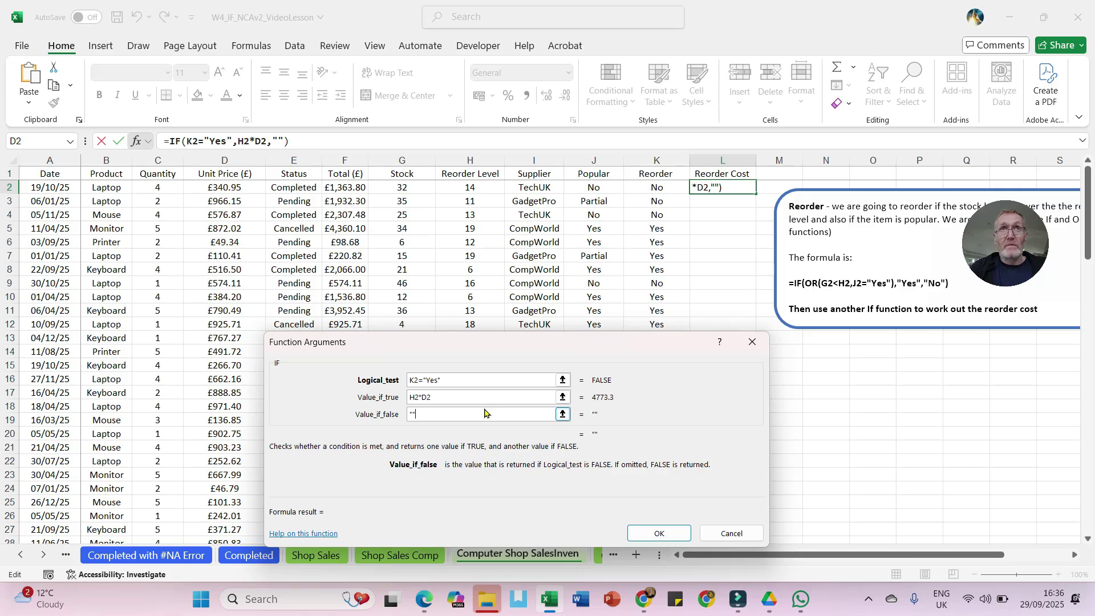
click(656, 530)
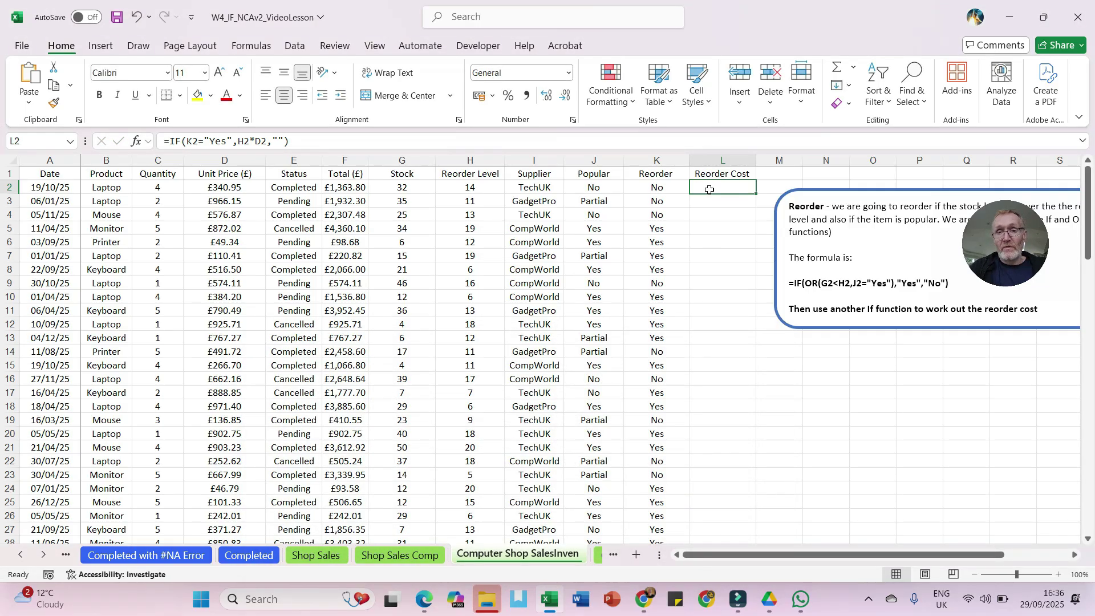
Fill the Reorder Cost formula from L2 down the column and format the filled cells as Currency.
double_click(755, 192)
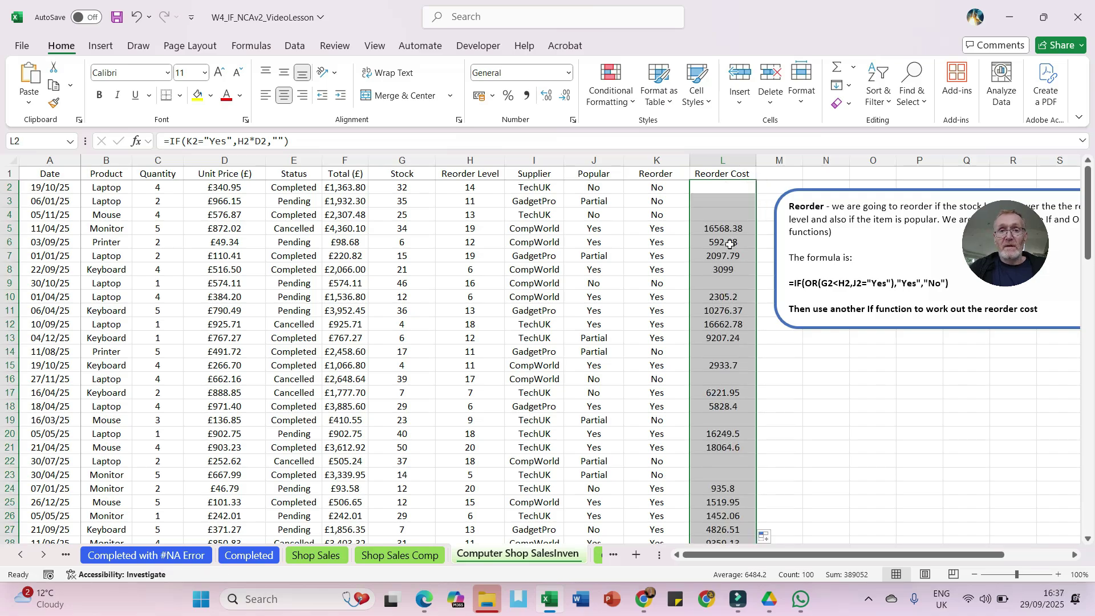
click(566, 75)
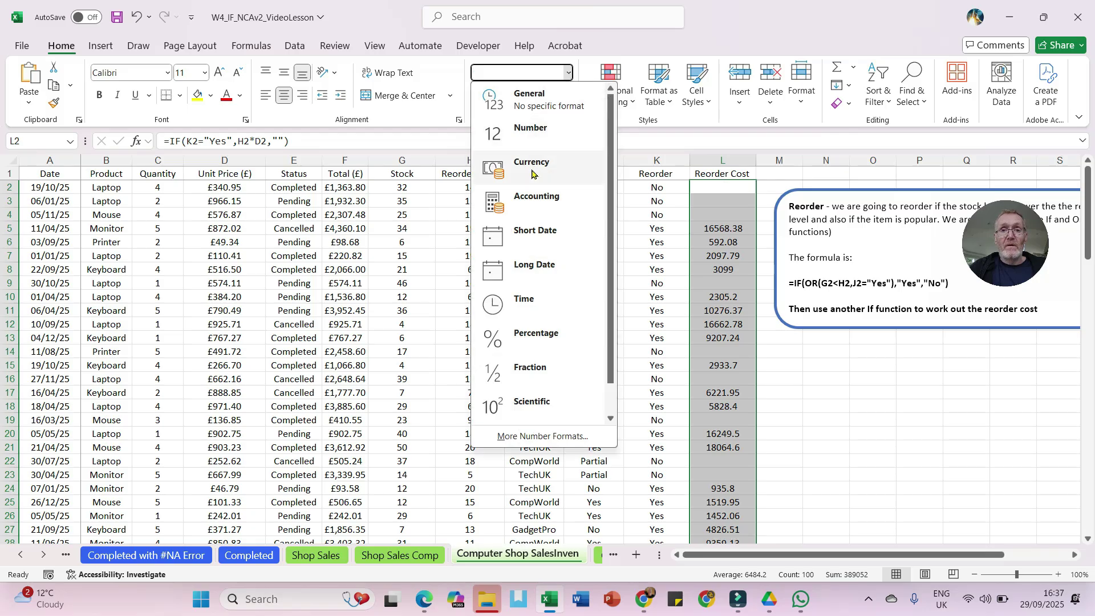
click(532, 164)
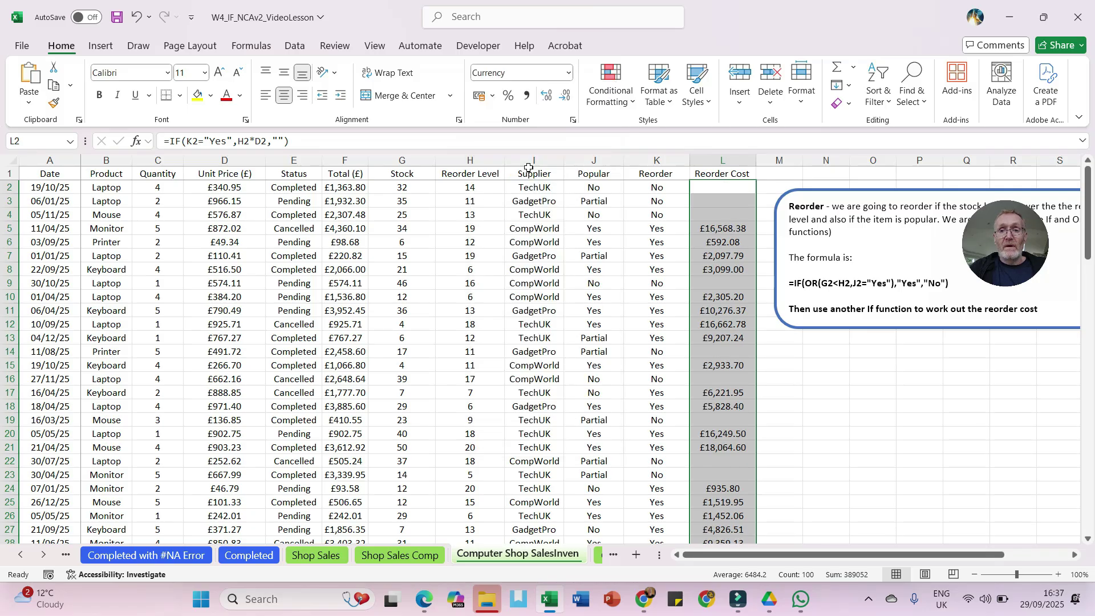
click(708, 281)
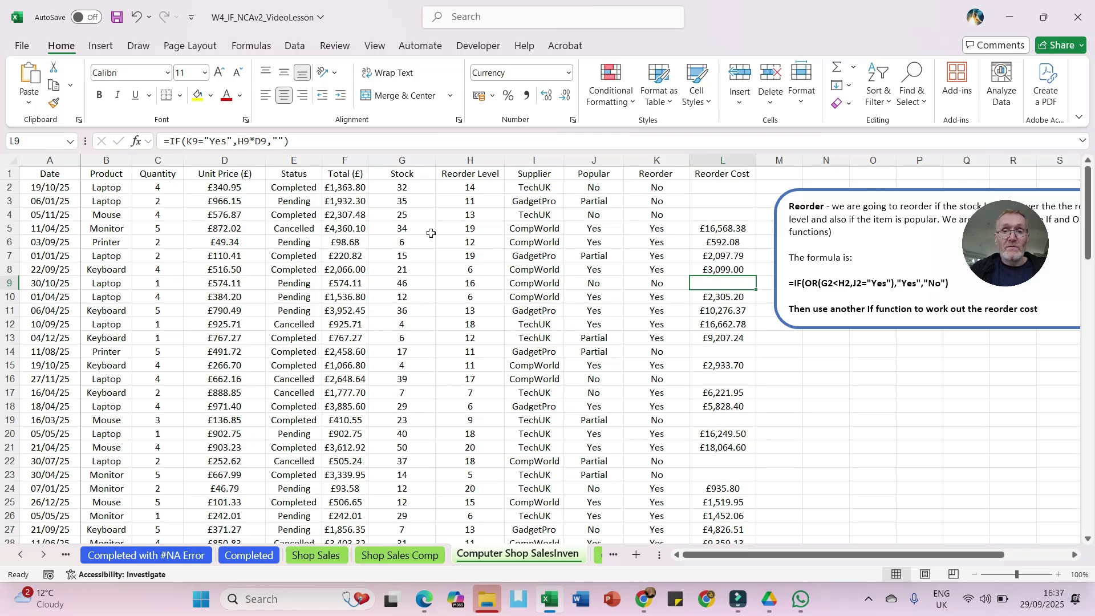
Test the Reorder Cost formula by setting Popular in J5 to "No".
click(588, 230)
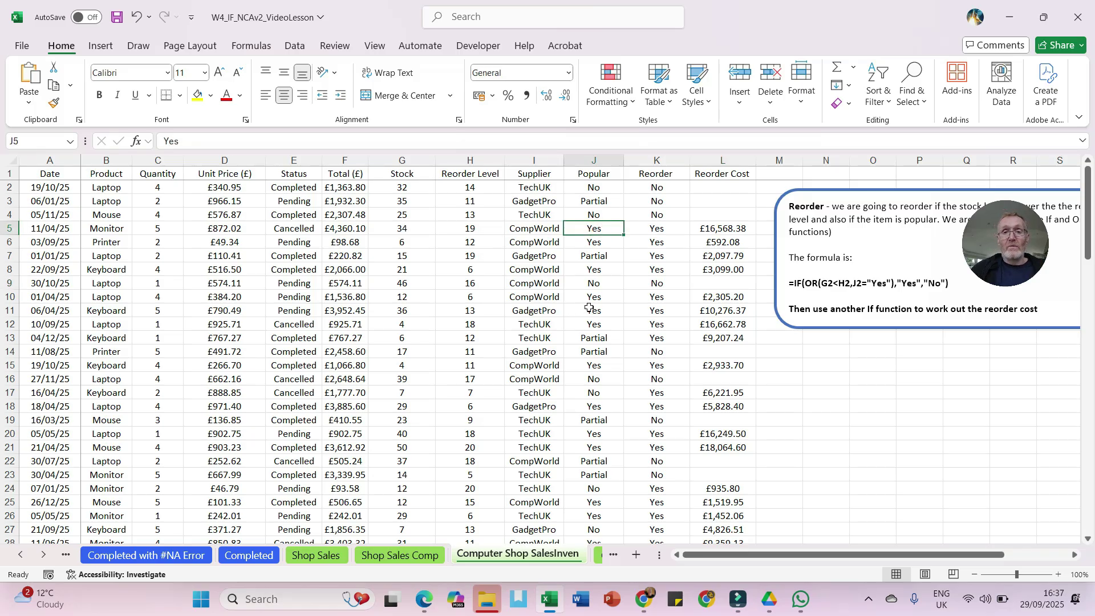
text(no)
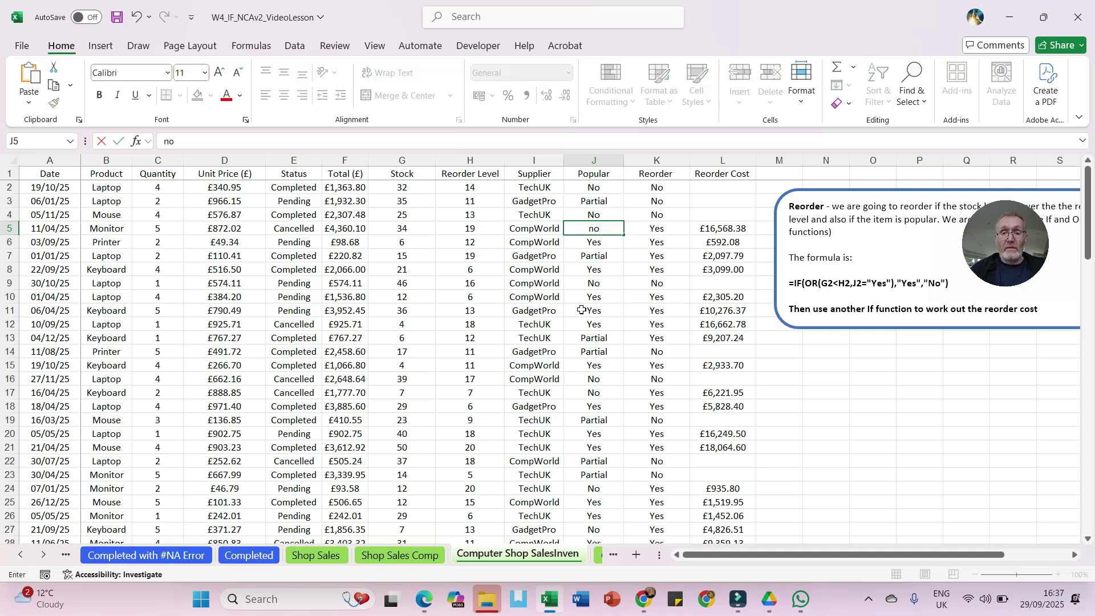
key(Return)
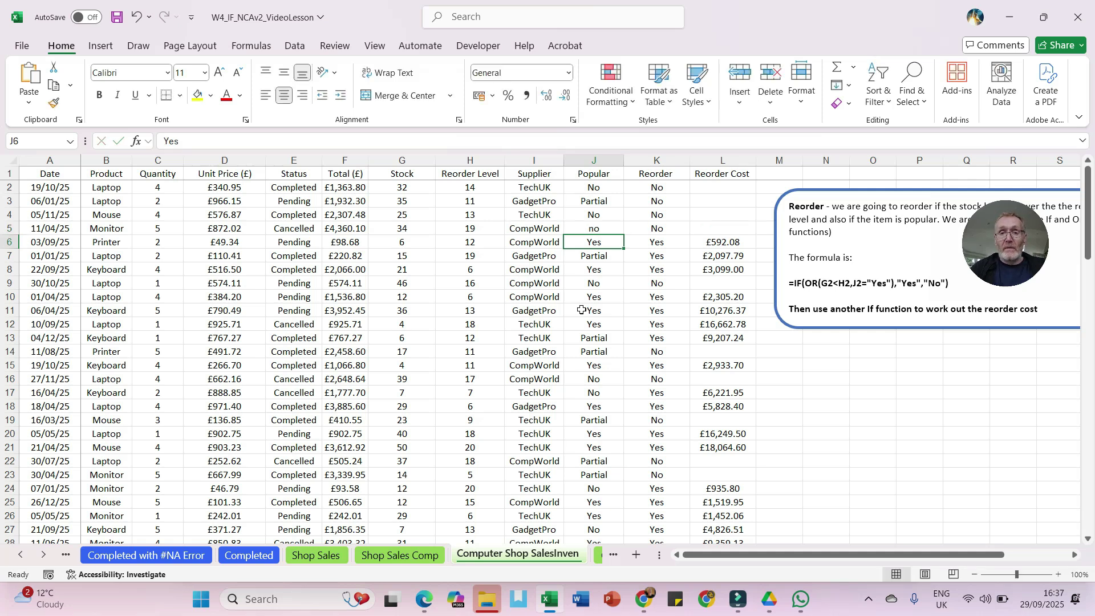
key(Up)
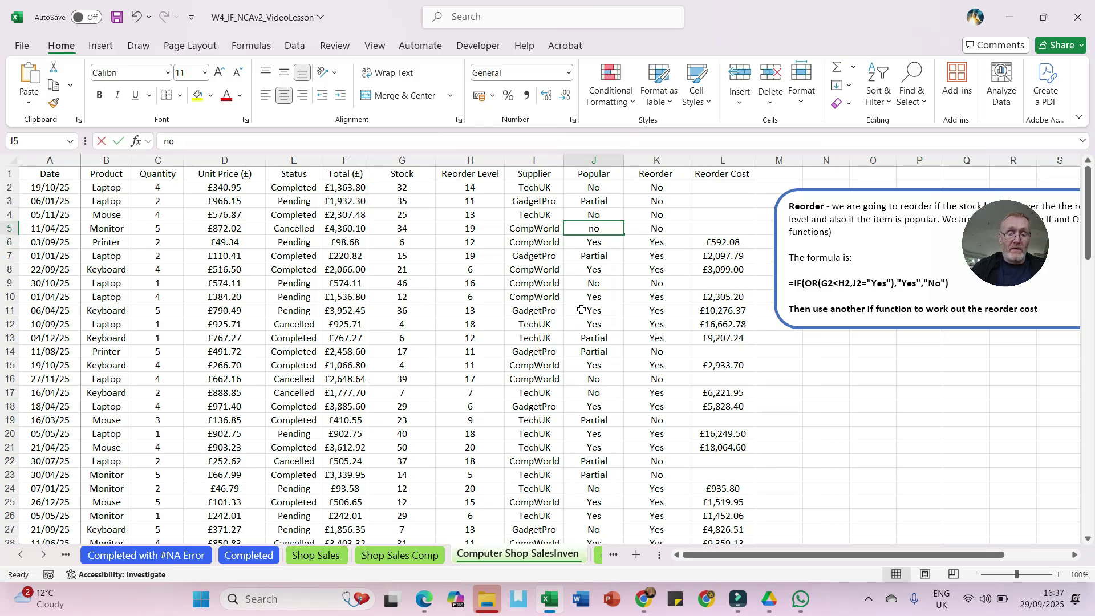
text(No)
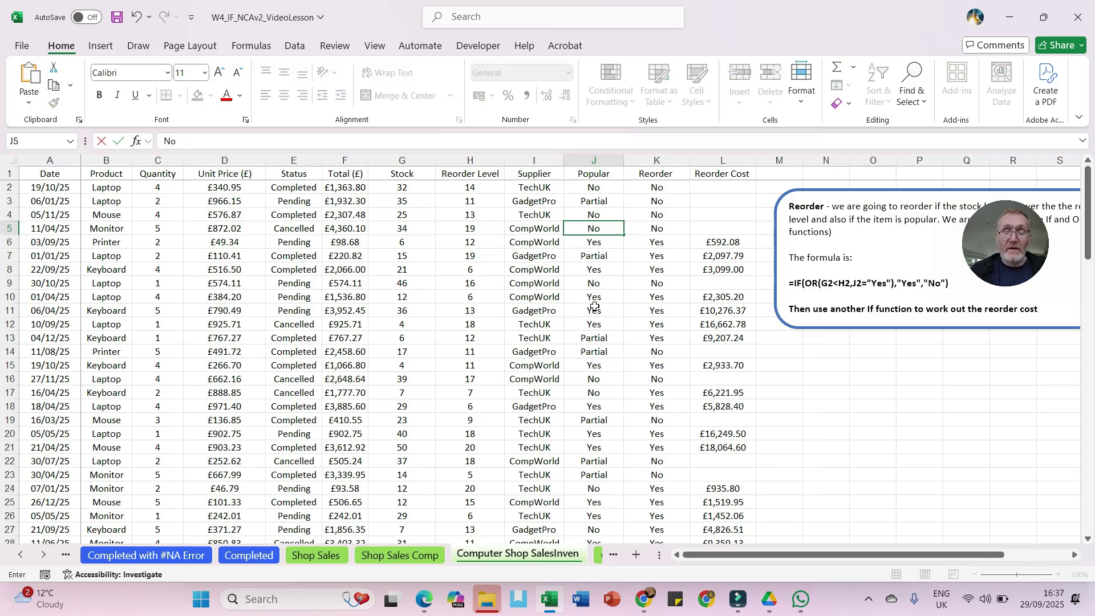